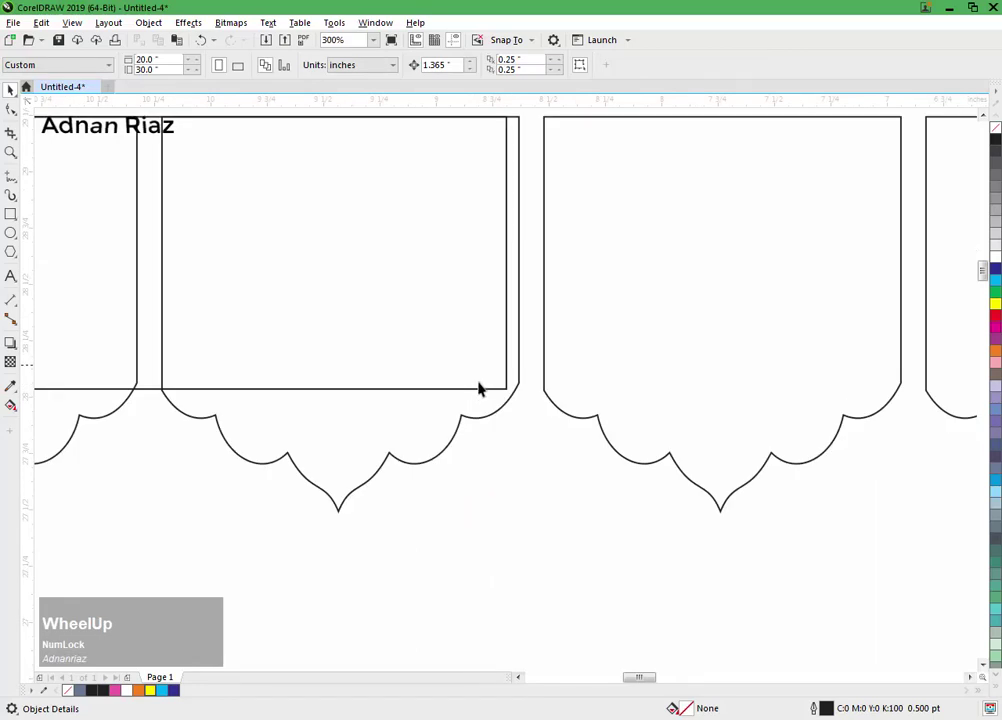
click(506, 378)
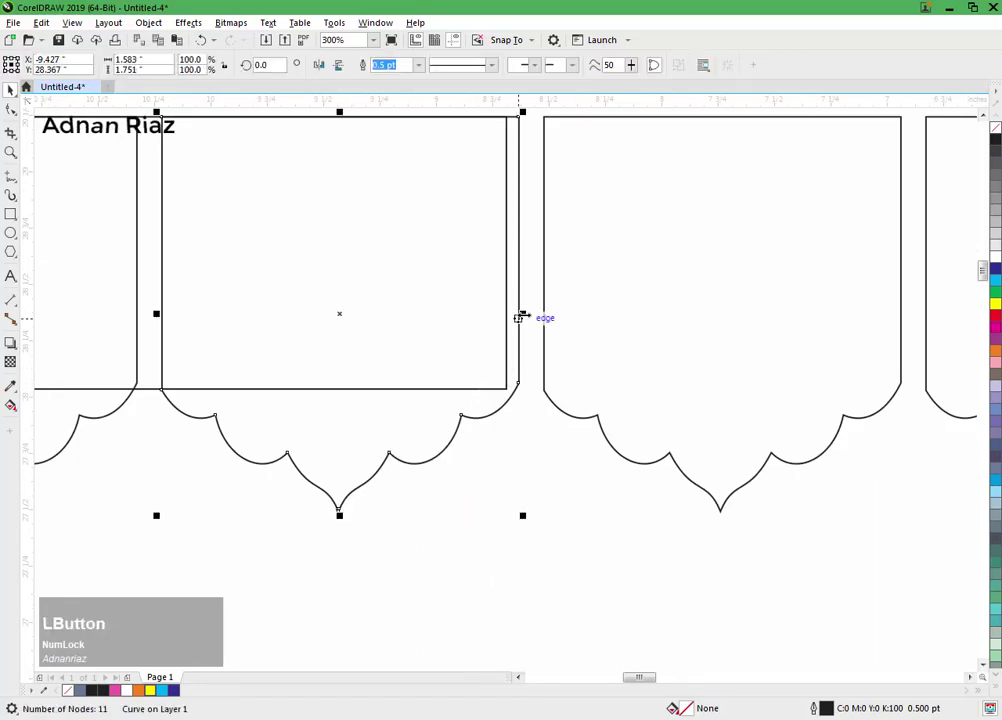
drag(522, 315, 548, 314)
key(ctrl+z)
Step: Stretch the rectangle over the scallop shapes sideways to the outer edge of the last scallop, about 21.92 inches wide
click(188, 451)
click(160, 389)
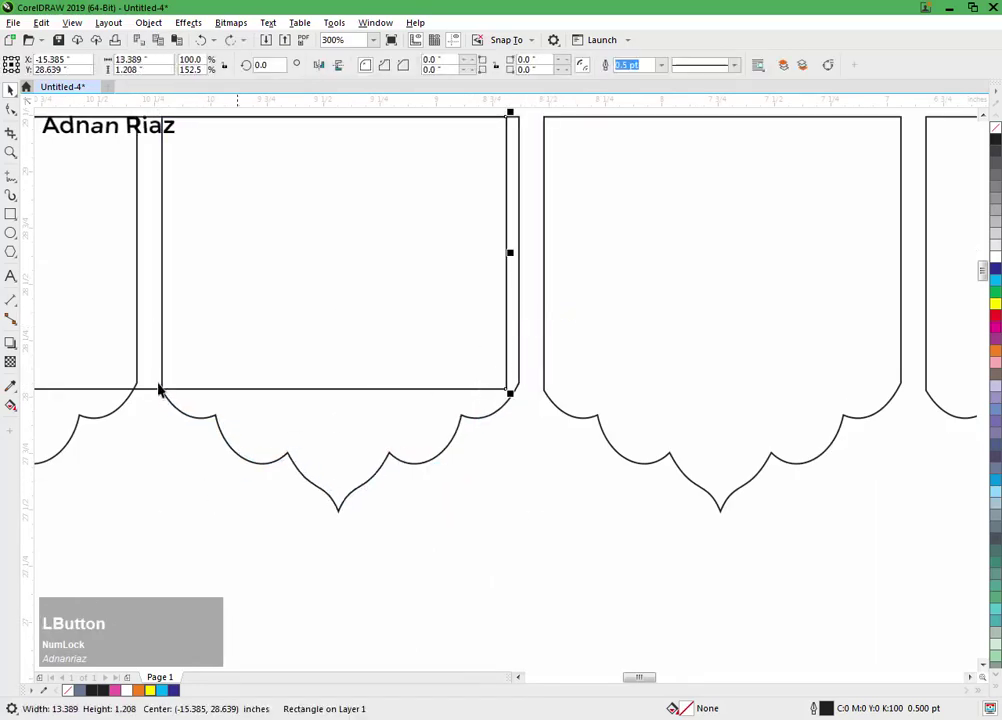
drag(510, 253, 689, 262)
scroll(689, 262, down, 2)
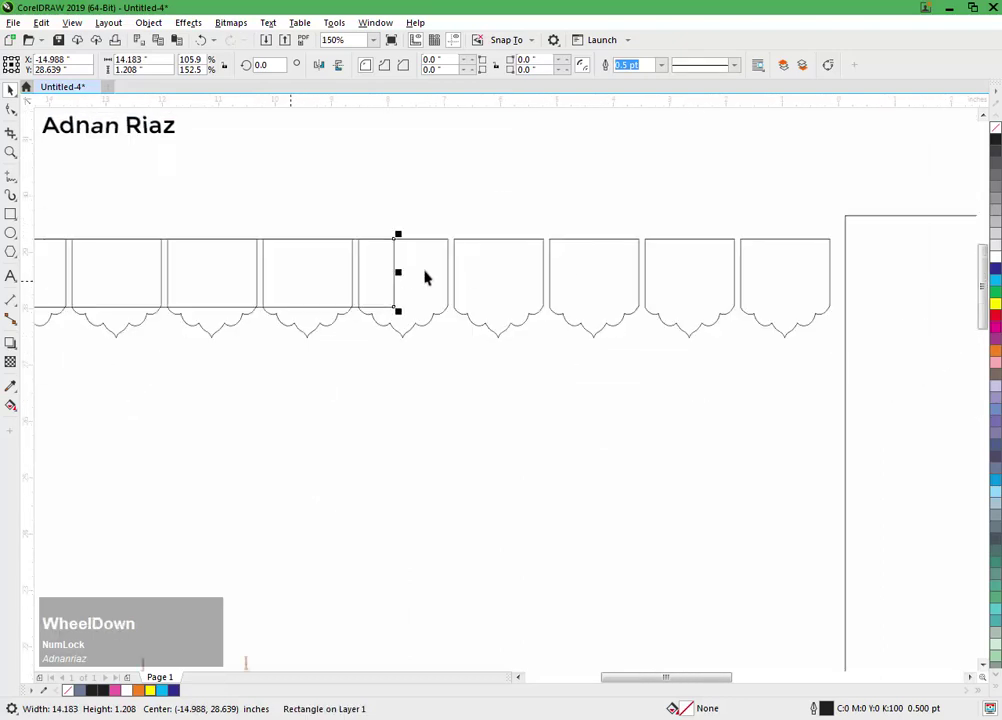
drag(398, 270, 834, 275)
scroll(830, 270, down, 2)
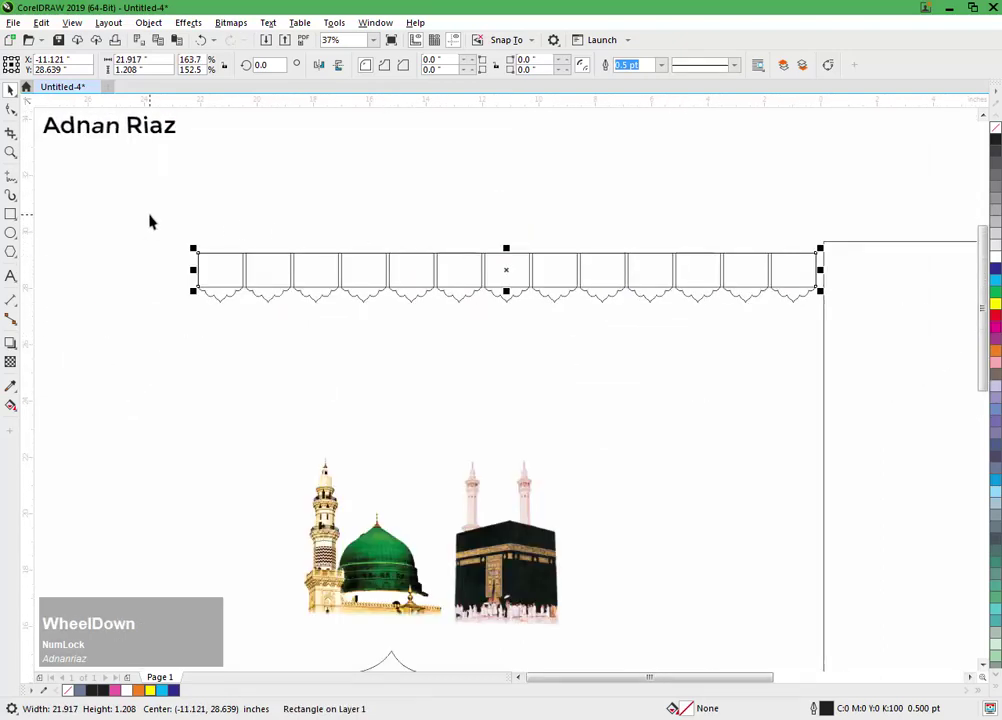
Step: Weld the rectangle and the whole row of scallop shapes into one scalloped border
drag(150, 216, 834, 322)
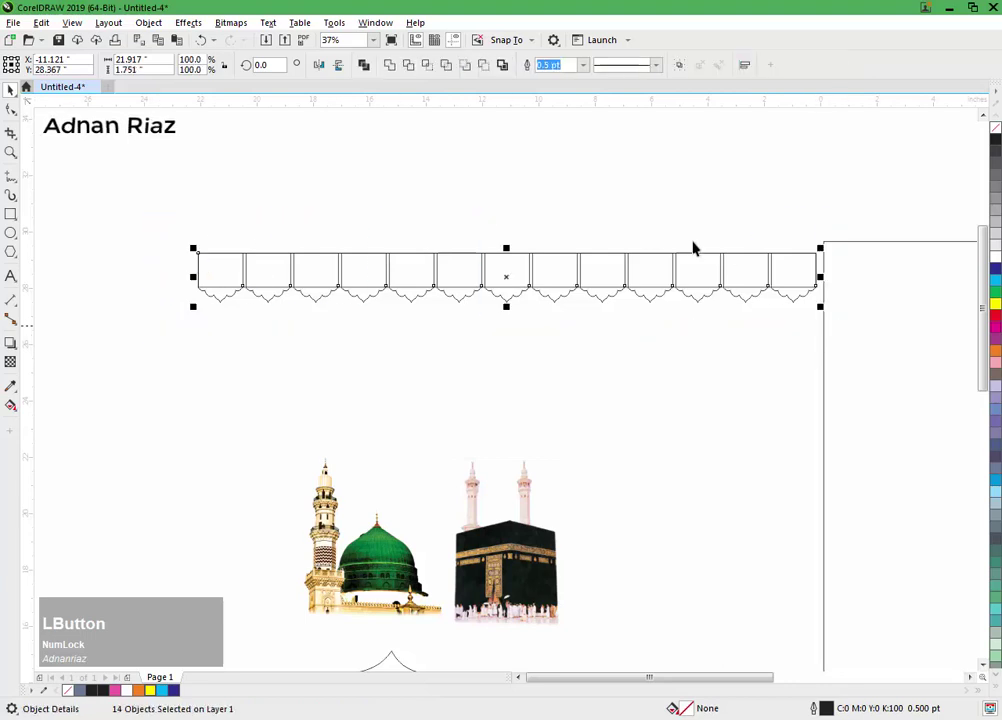
click(389, 65)
click(409, 186)
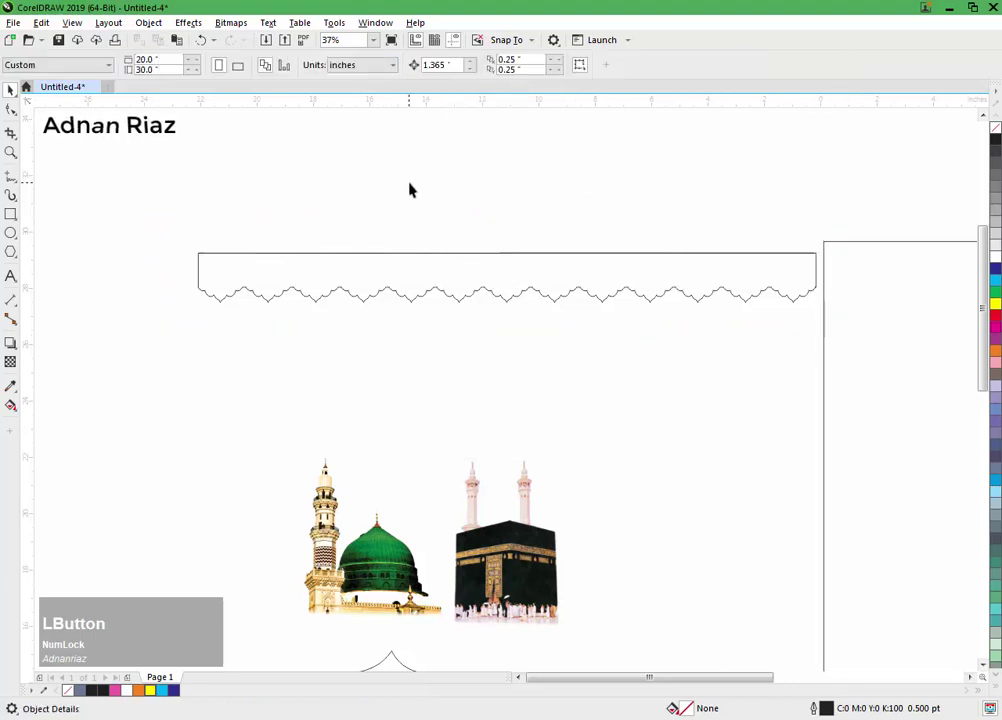
Step: Align the scalloped border to the page rectangle, centered horizontally and flush with its top edge
scroll(409, 190, down, 2)
click(351, 280)
shift+click(526, 307)
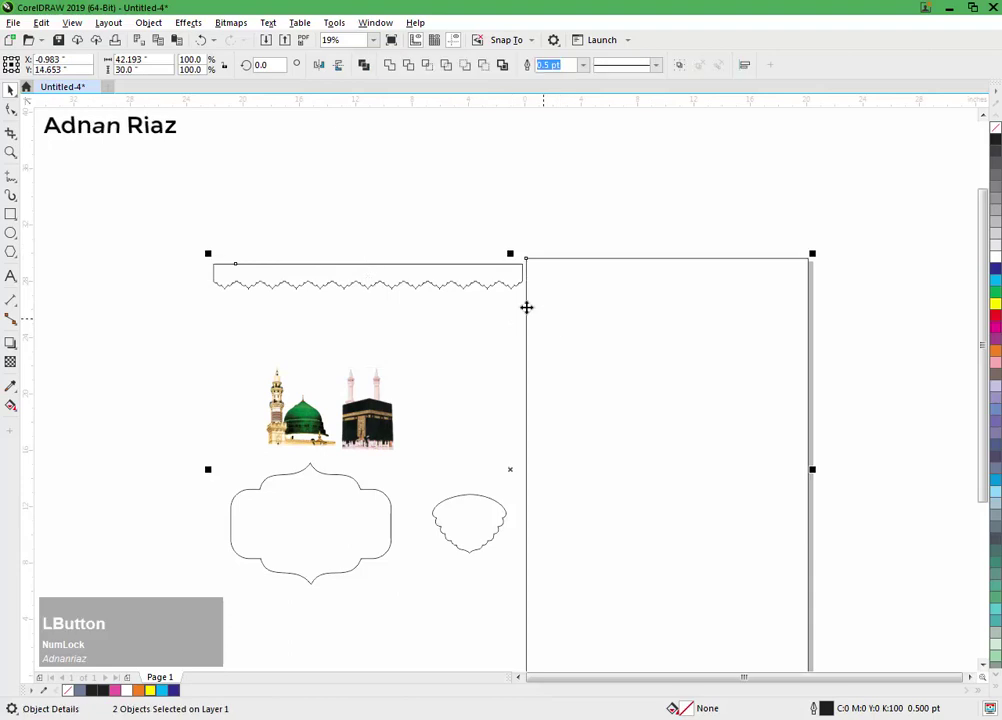
key(c)
key(t)
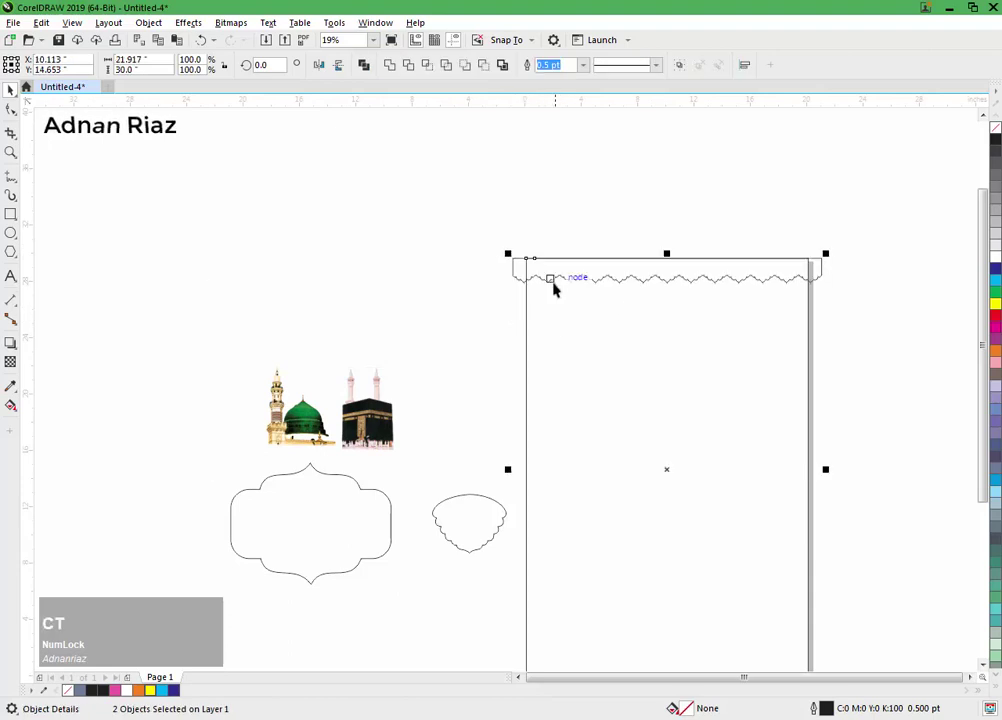
click(742, 270)
Step: Apply a vertical fountain fill to the scalloped border, from red above to yellow at the scallops, and remove its outline
scroll(742, 271, up, 2)
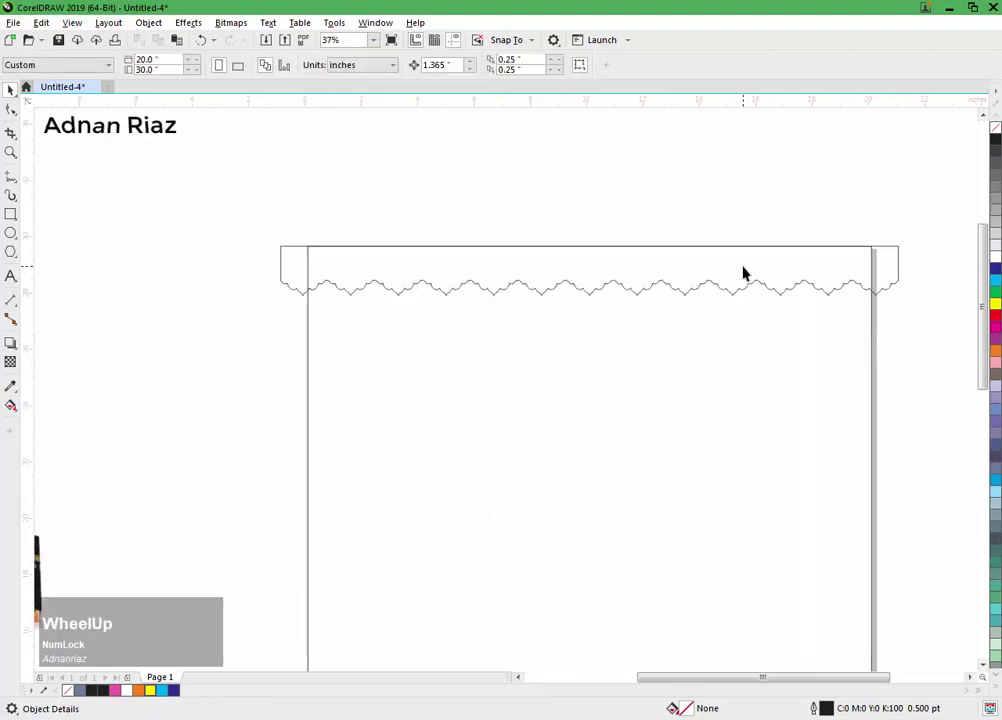
click(742, 270)
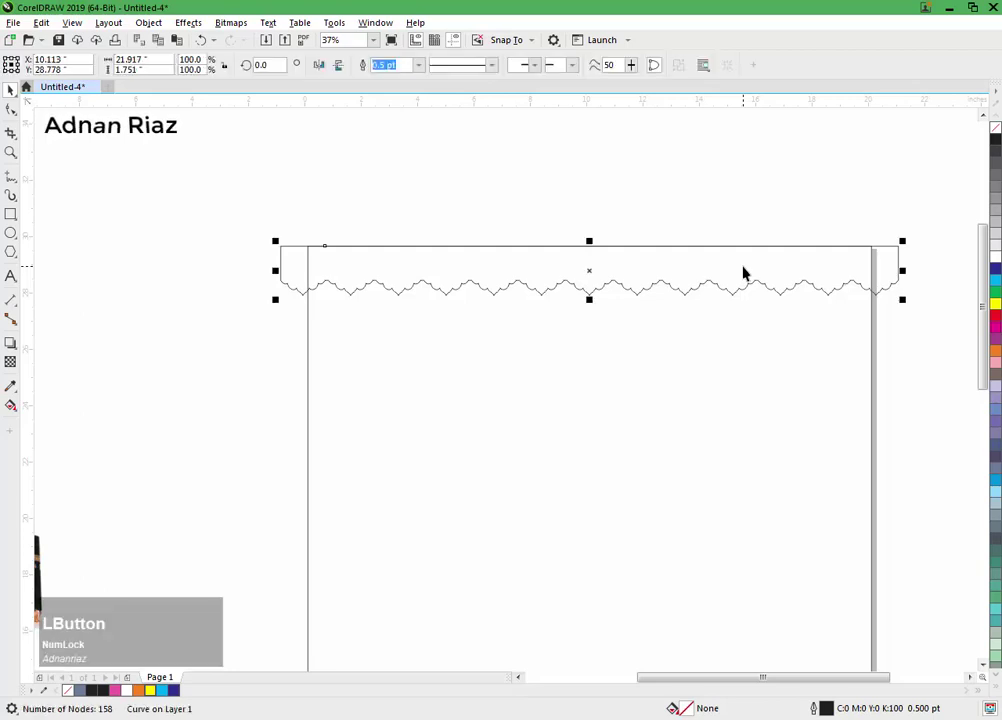
key(g)
drag(586, 224, 586, 295)
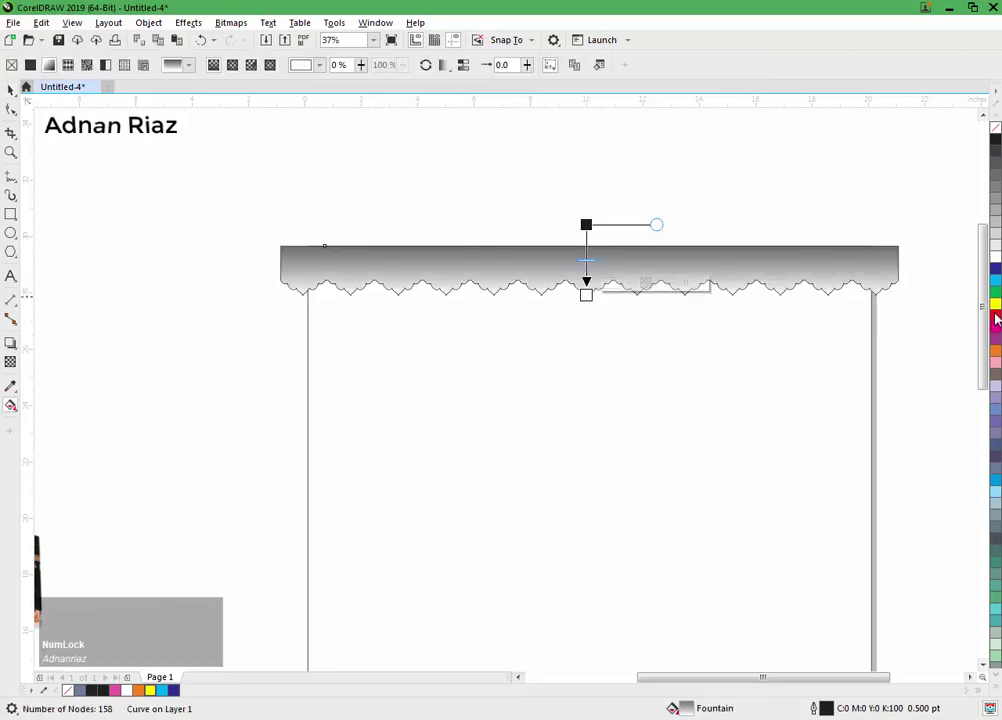
drag(996, 318, 586, 166)
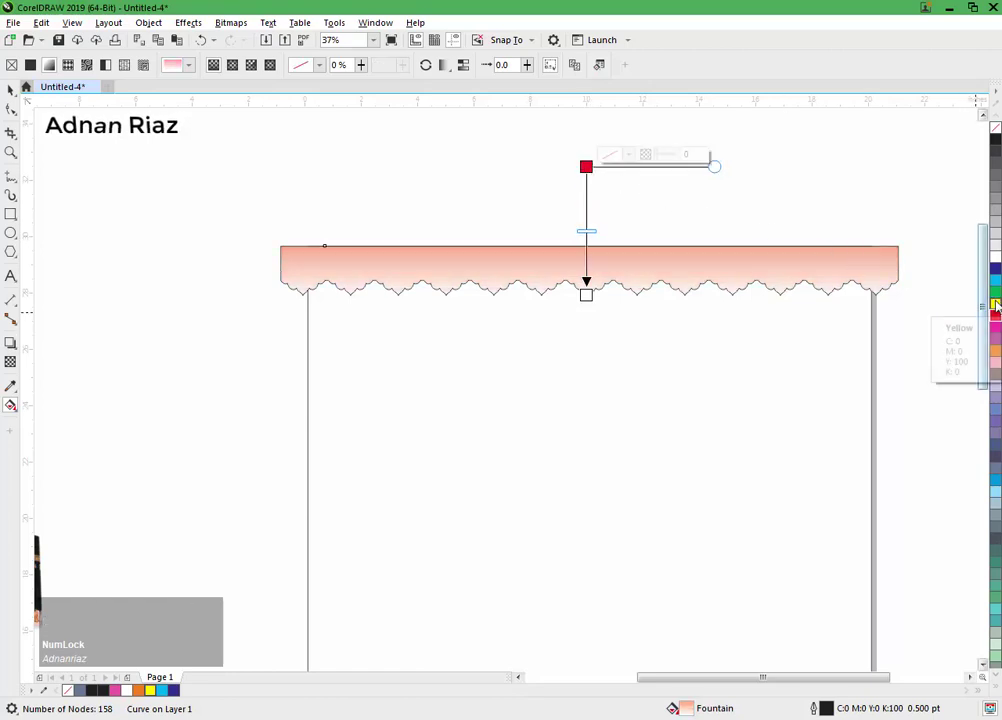
drag(995, 303, 590, 302)
mouse_move(587, 167)
mouse_down()
mouse_move(587, 158)
mouse_move(586, 187)
mouse_up()
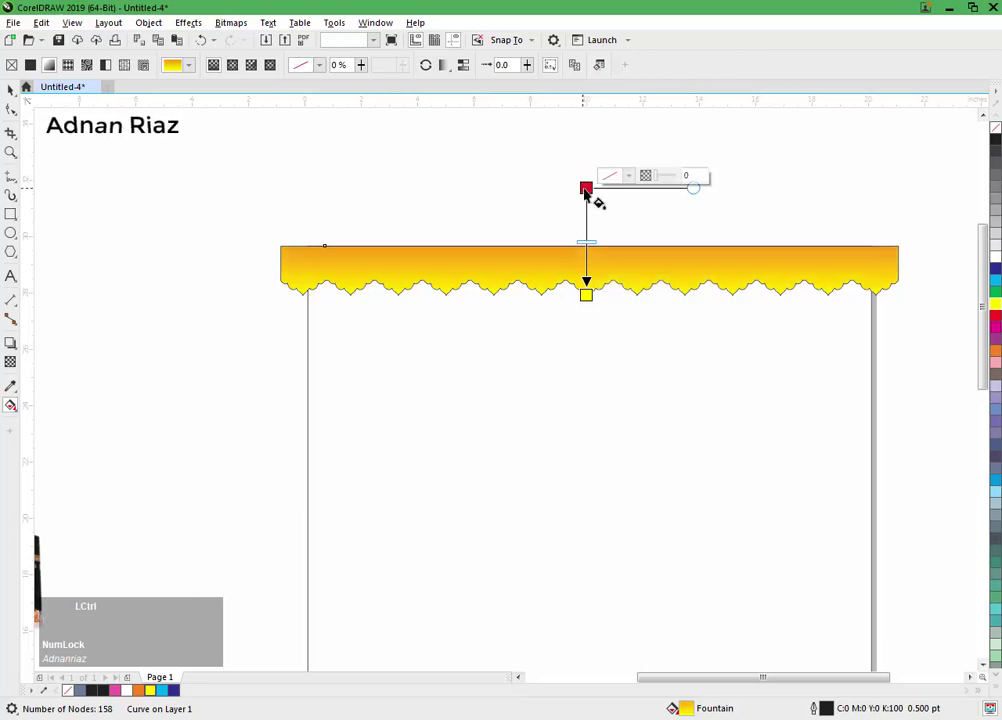
click(11, 89)
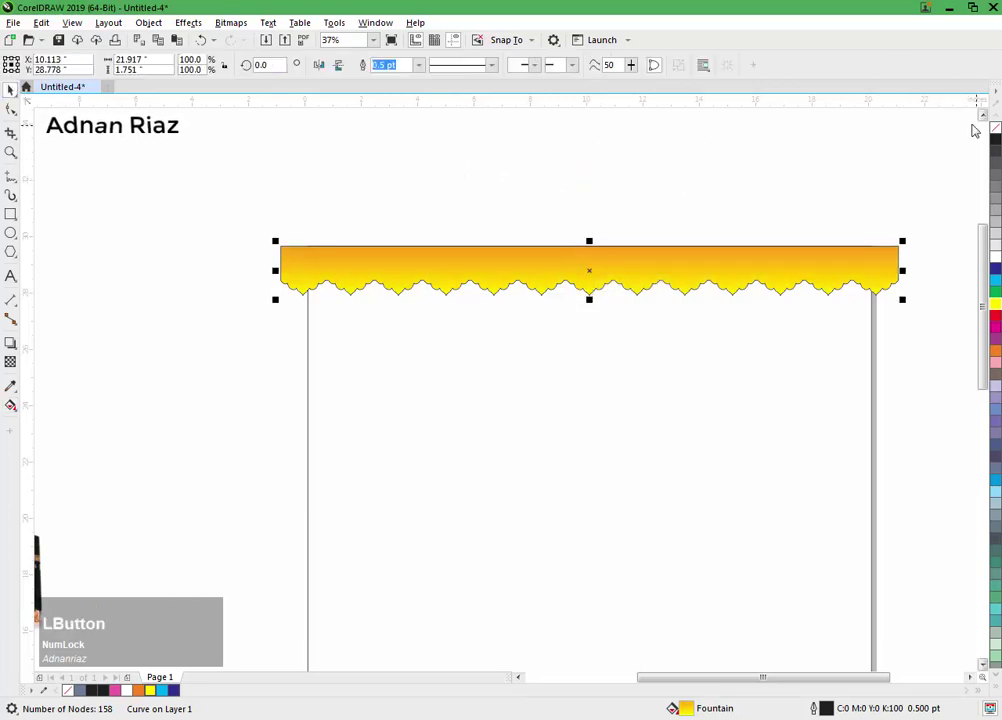
click(570, 199)
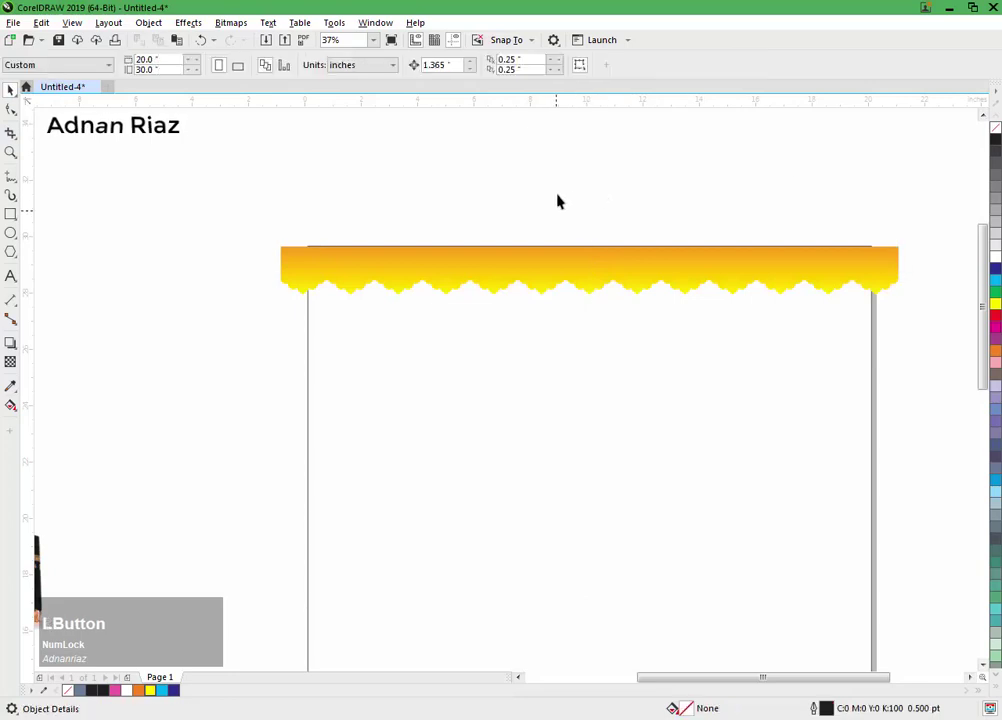
Step: Create a copy of the page rectangle shortened to about 8.19 inches from the top edge, and place it behind the scalloped border
scroll(557, 201, down, 3)
middle_click(557, 224)
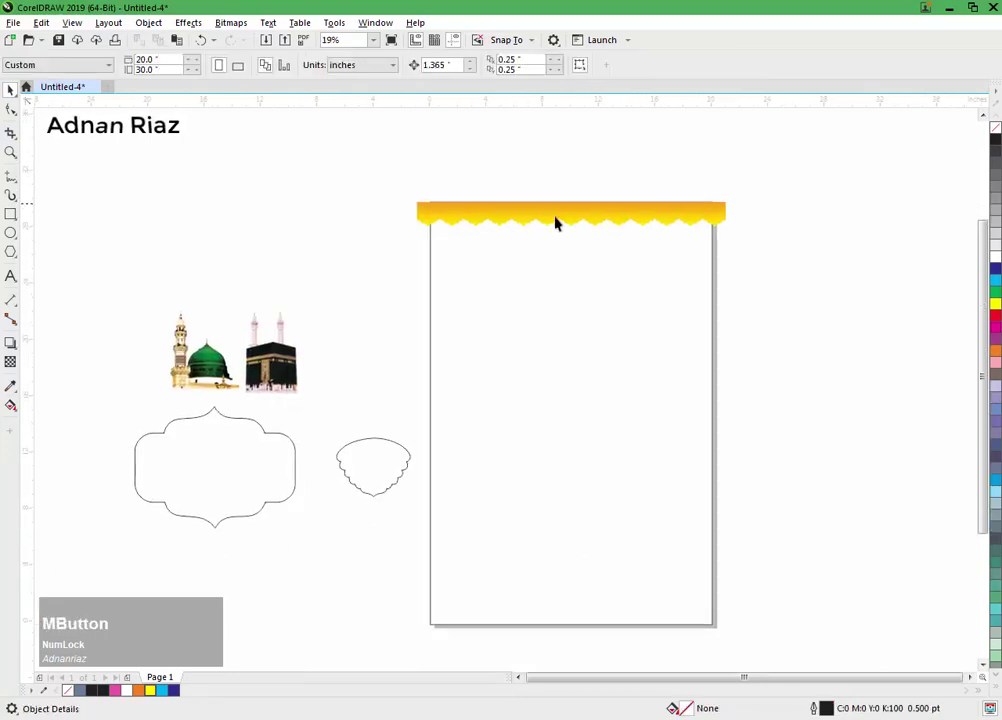
click(546, 300)
drag(570, 628, 573, 322)
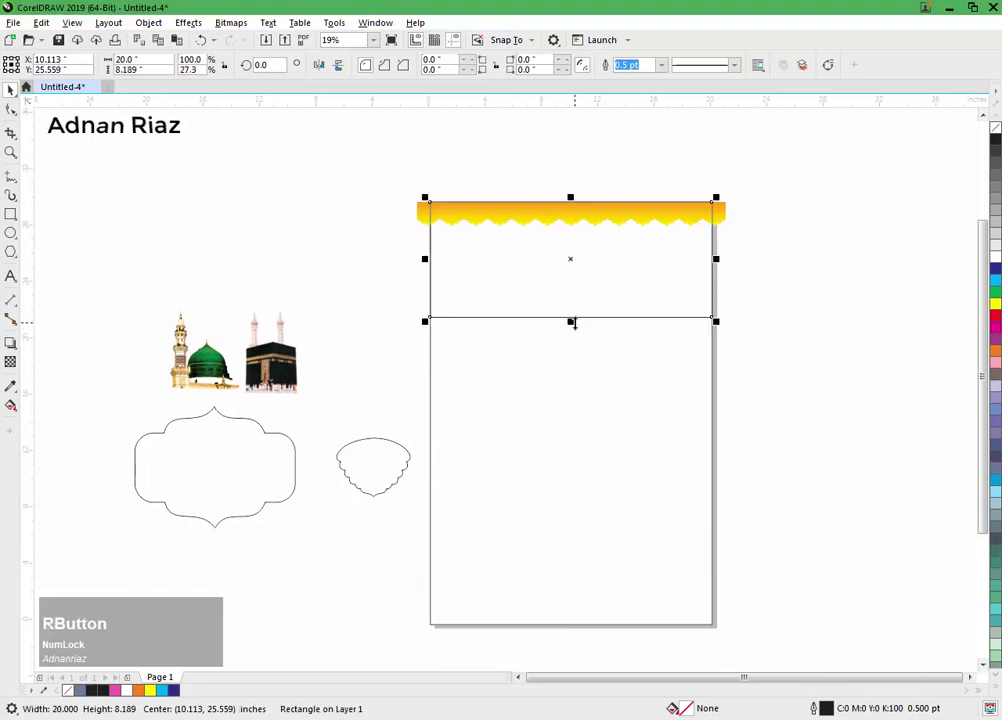
middle_click(580, 300)
scroll(581, 291, up, 2)
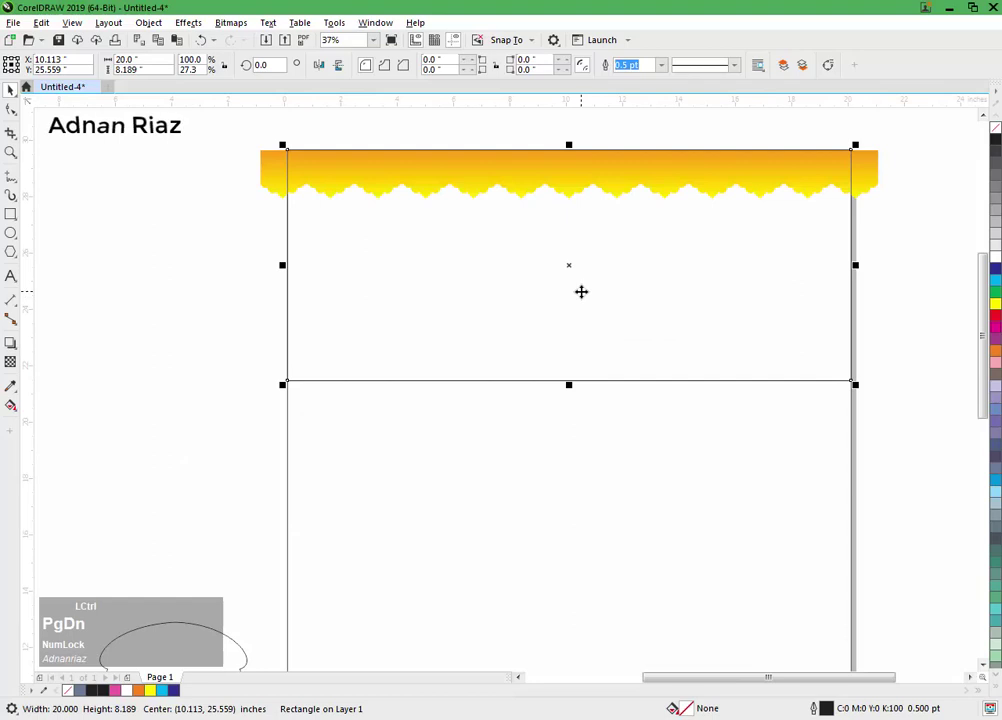
click(275, 206)
Step: PowerClip the scalloped border inside the full page rectangle
click(320, 175)
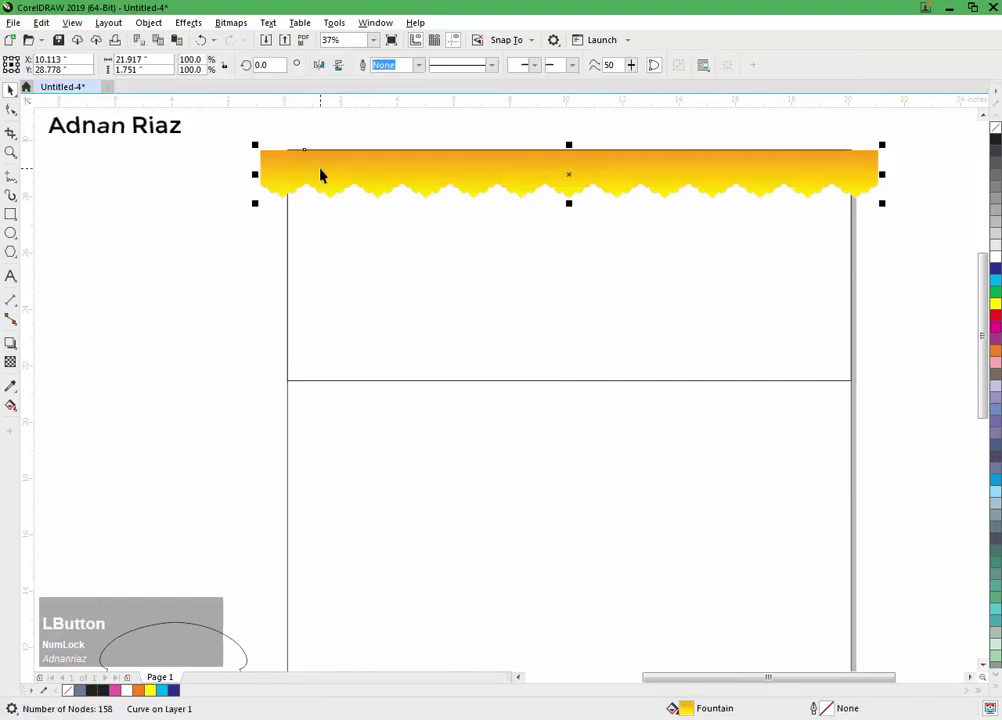
scroll(320, 175, down, 1)
drag(378, 176, 531, 342)
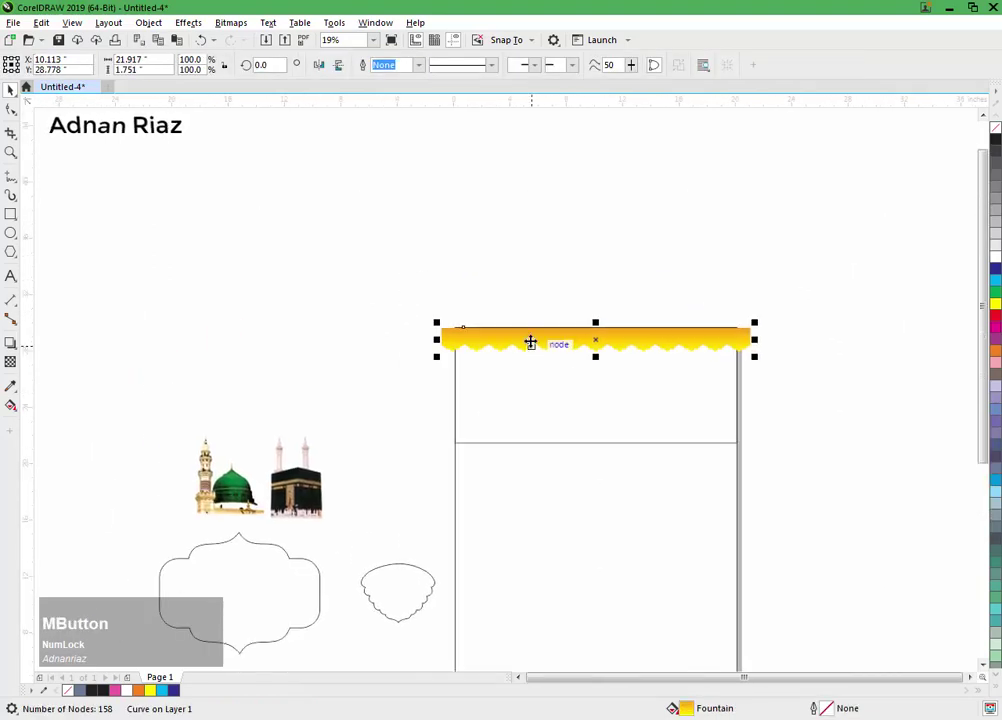
drag(594, 348, 598, 353)
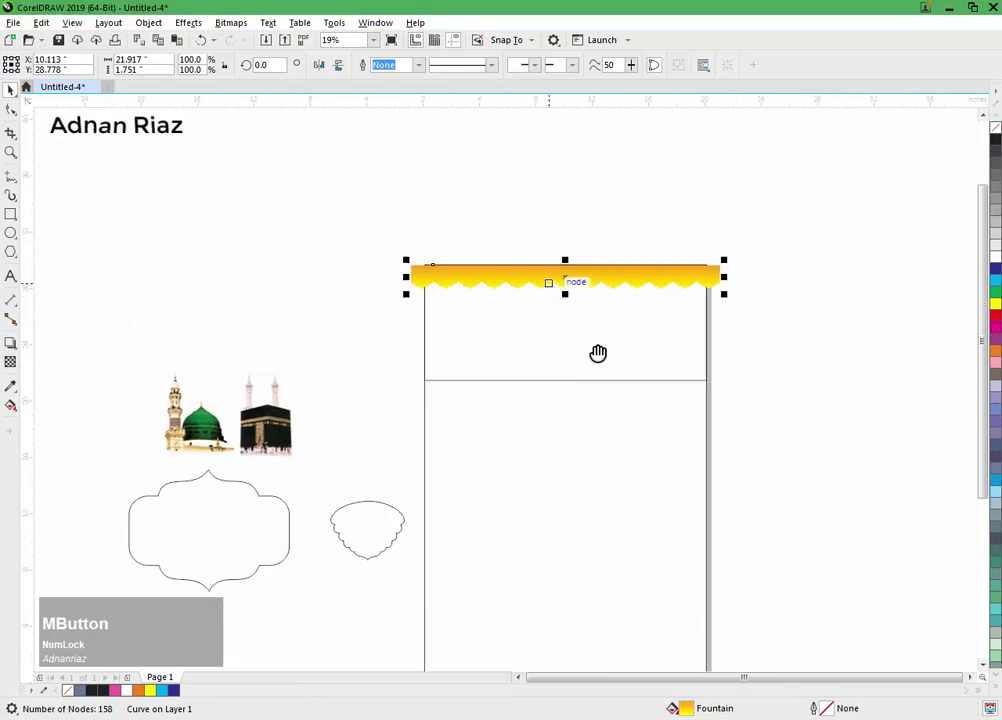
click(148, 22)
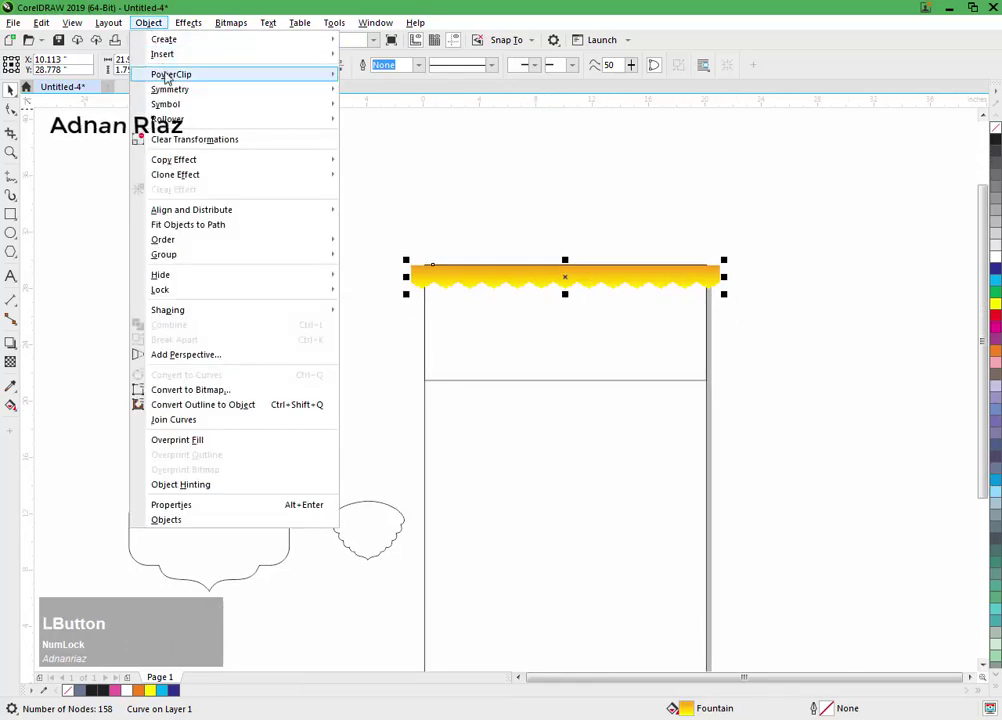
mouse_move(322, 80)
click(392, 77)
click(452, 317)
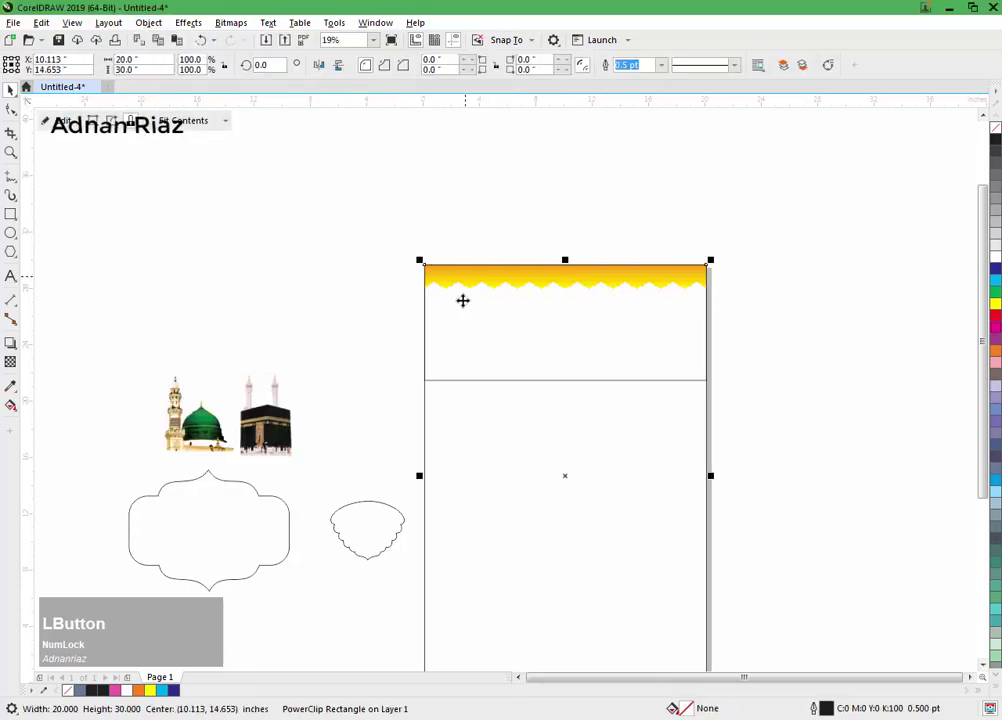
drag(530, 213, 500, 204)
click(500, 210)
Step: Extend the upper rectangle's lower edge downward so it is about 9 inches high
scroll(493, 297, up, 2)
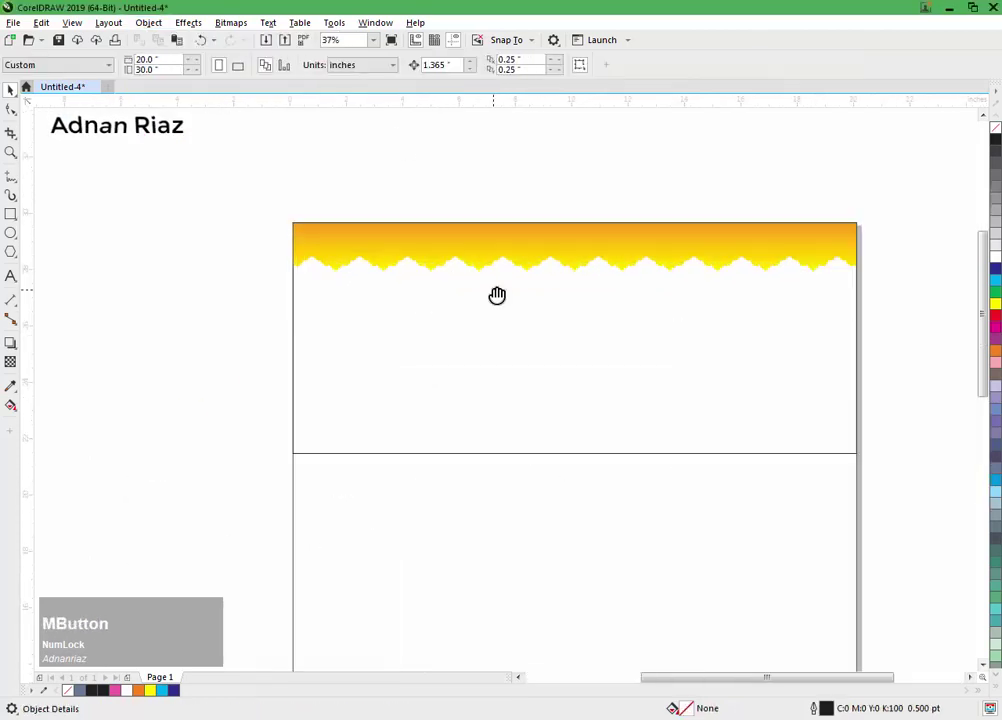
click(480, 292)
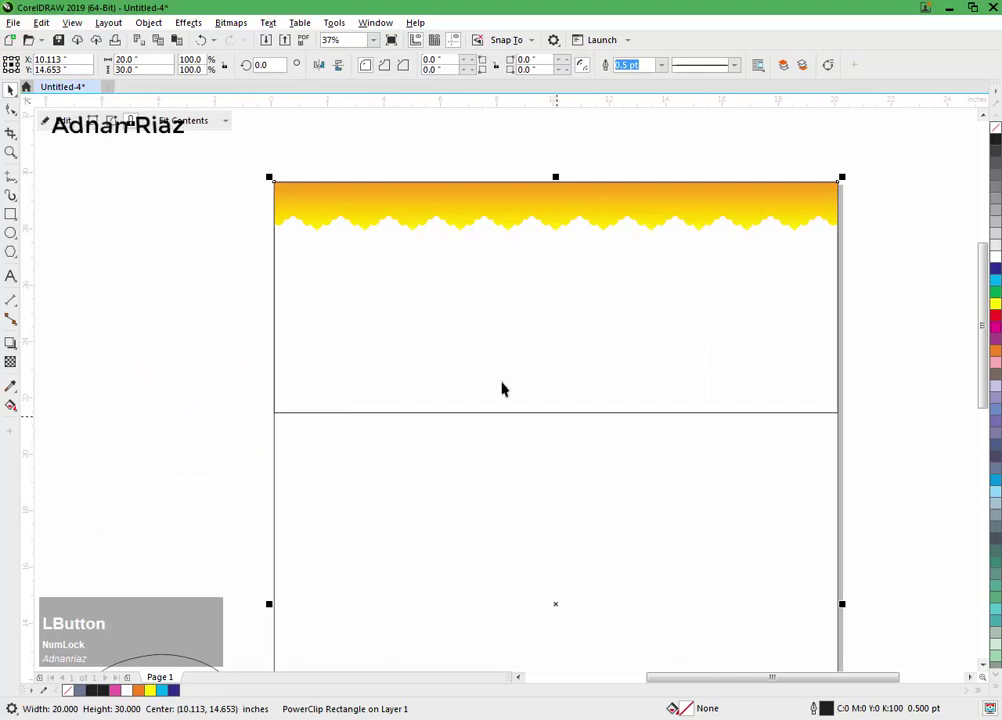
click(535, 418)
drag(556, 417, 556, 440)
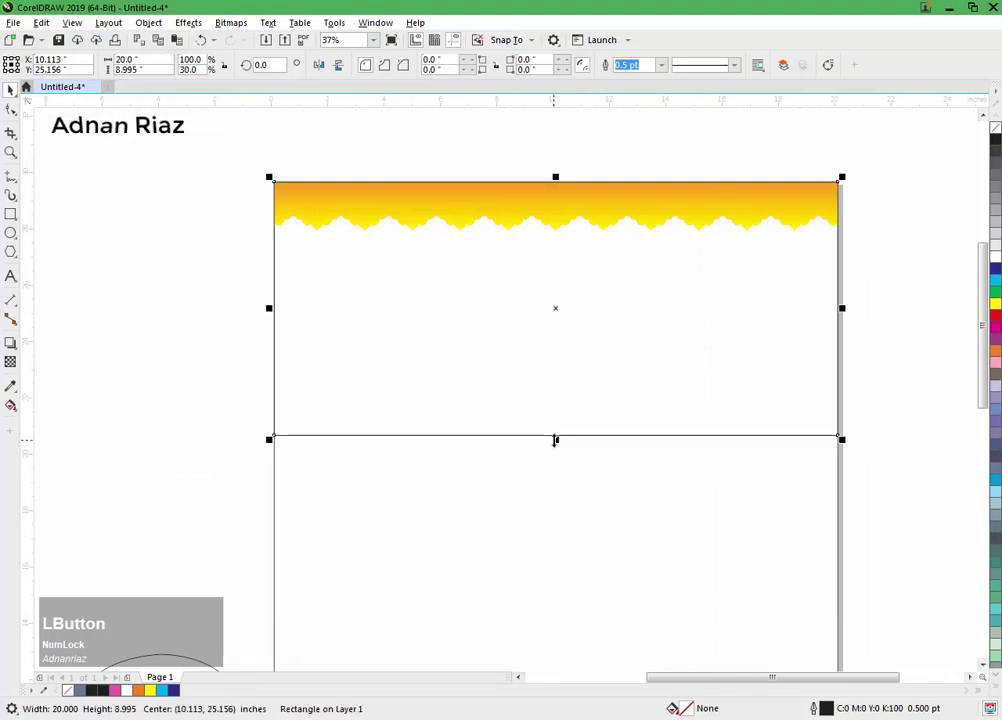
middle_click(556, 445)
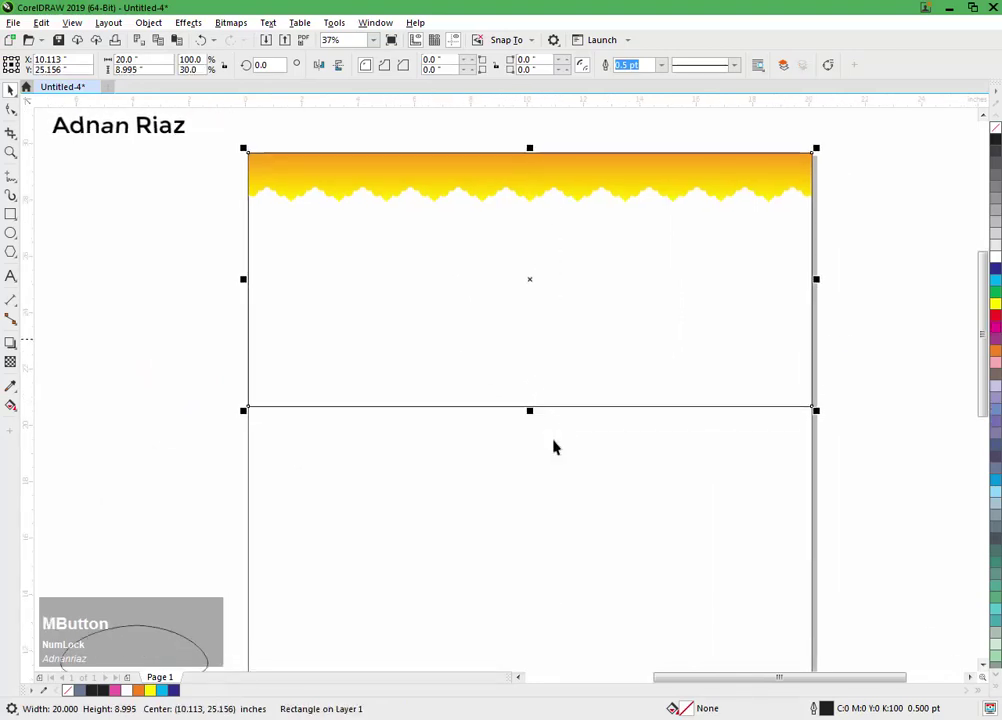
Step: Fill the upper rectangle with pink fading vertically to white, with the white reached slightly above its lower edge
click(116, 690)
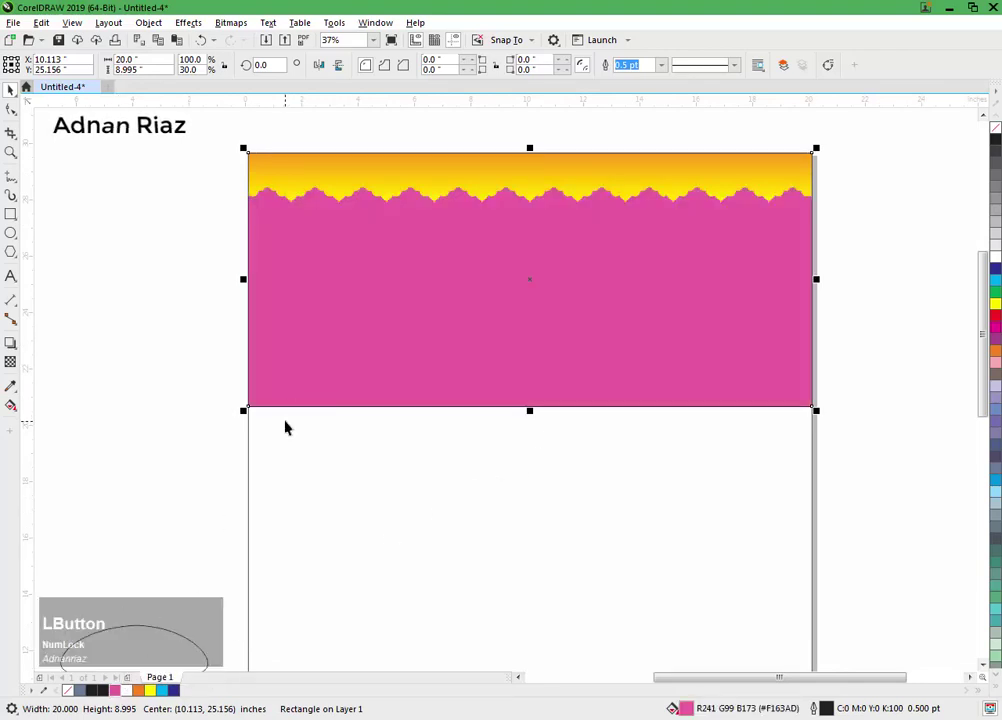
key(g)
mouse_move(526, 423)
mouse_down()
mouse_move(540, 163)
mouse_move(524, 155)
mouse_move(524, 408)
mouse_up()
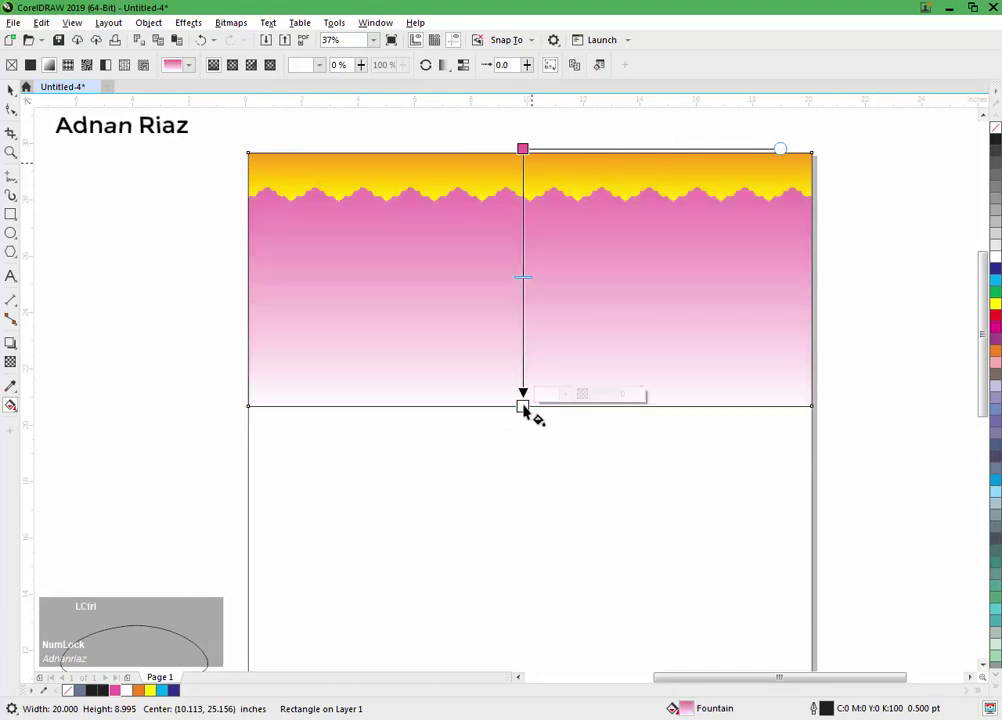
mouse_move(520, 405)
mouse_down()
mouse_move(522, 371)
mouse_move(521, 388)
mouse_up()
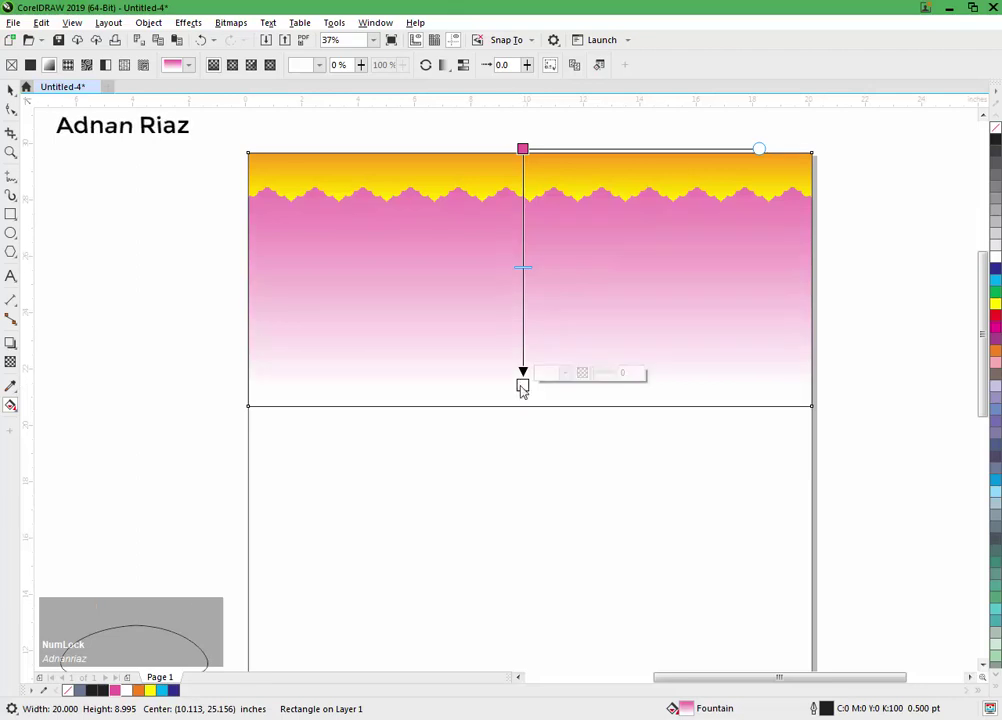
click(11, 89)
click(245, 265)
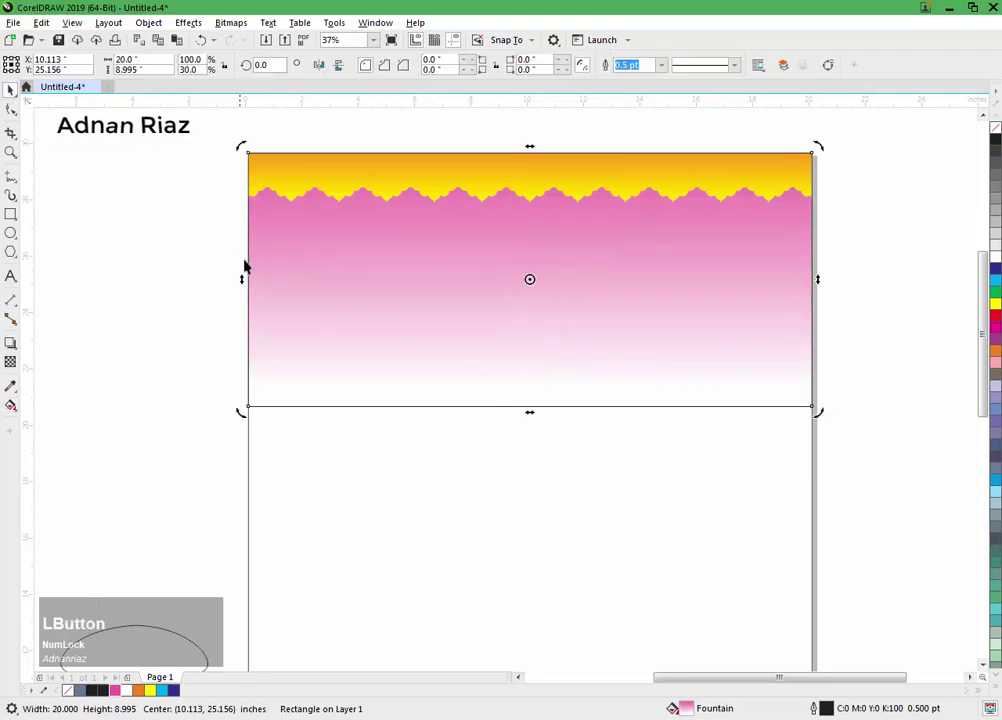
Step: Move the green-dome mosque image onto the left end of the pink header panel
scroll(141, 290, down, 1)
drag(141, 289, 159, 311)
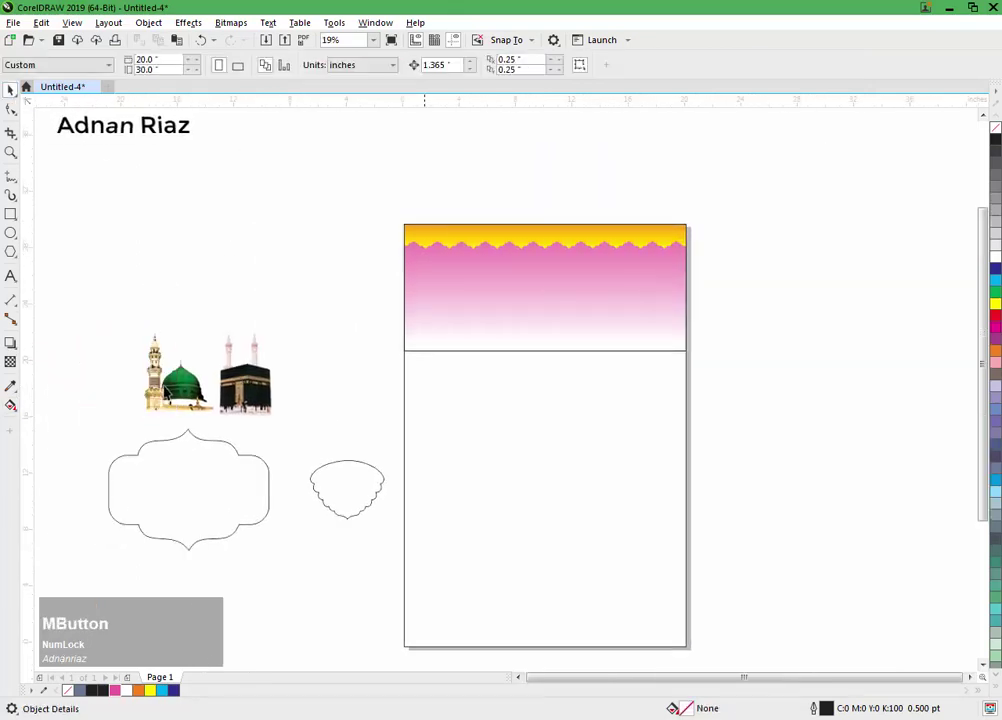
click(272, 395)
drag(272, 395, 433, 320)
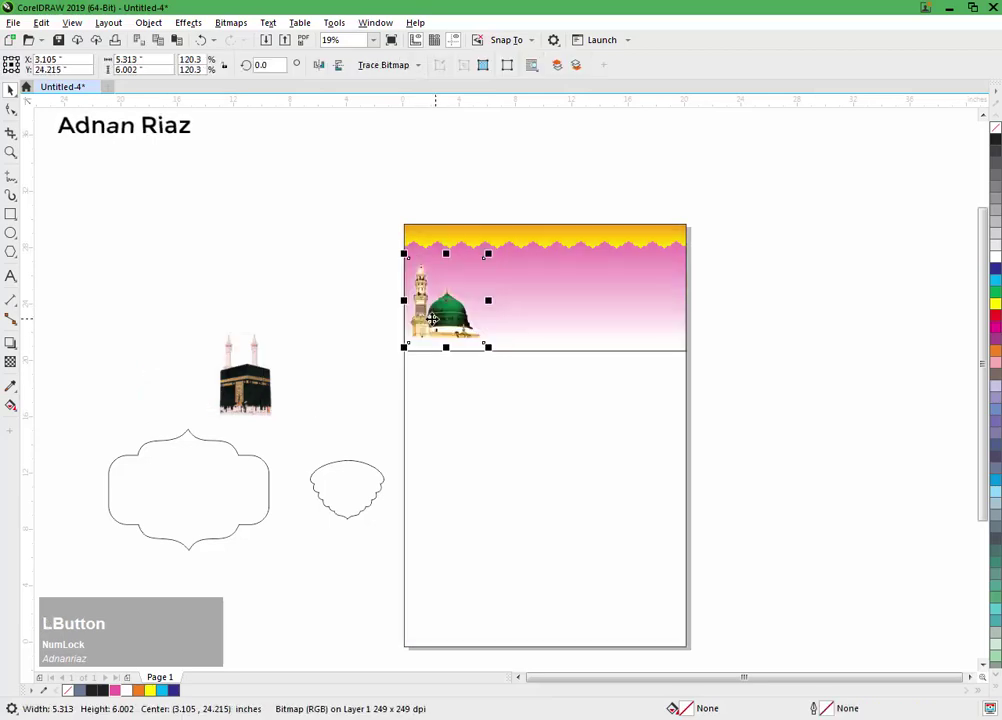
scroll(431, 319, up, 1)
scroll(432, 319, up, 1)
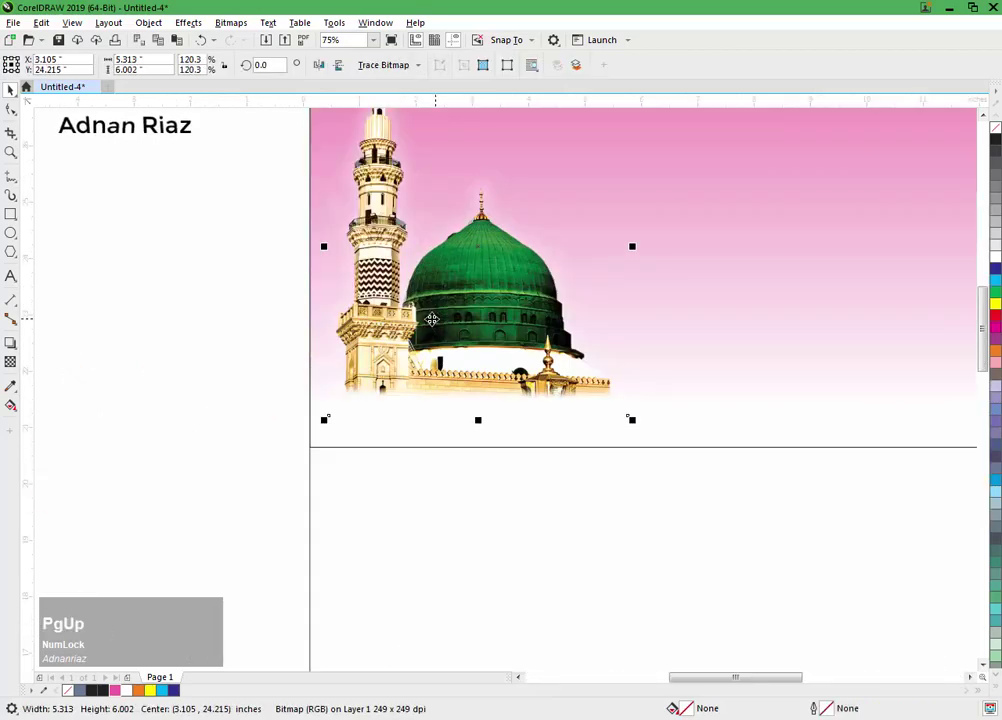
Step: Try to align the mosque image to the bottom of the rectangle behind it, then undo the alignment
click(689, 364)
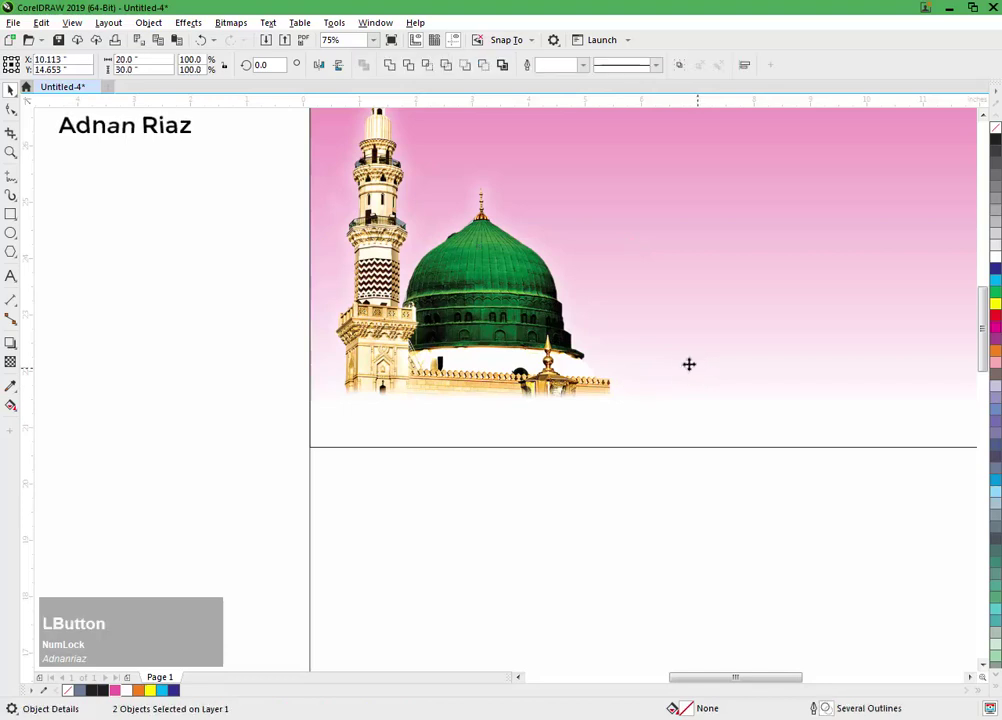
key(b)
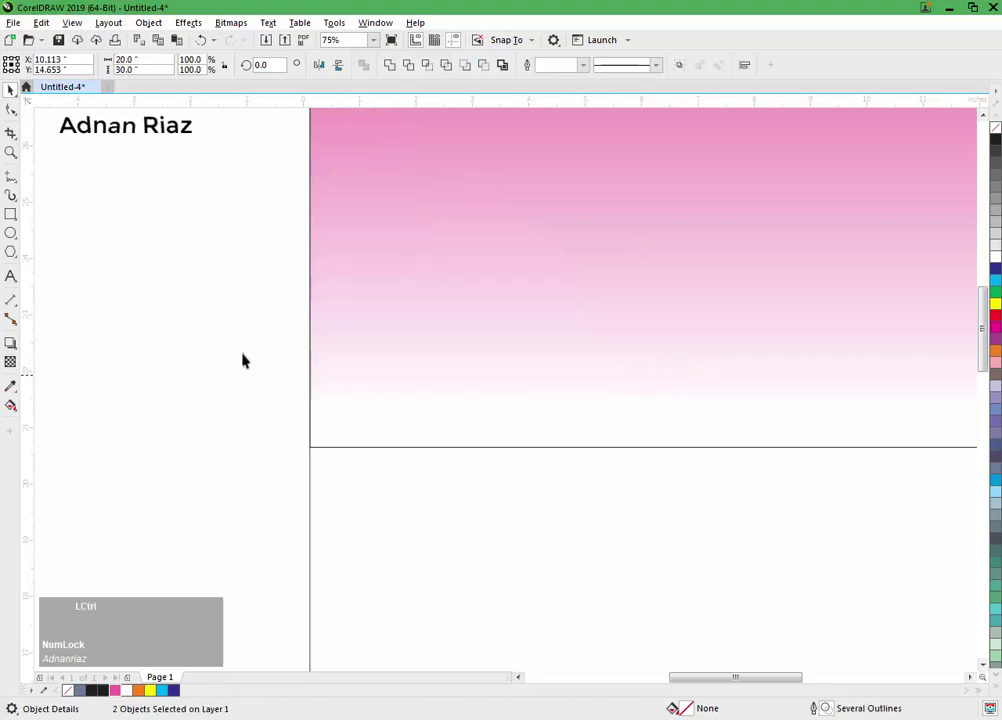
key(ctrl+z)
click(206, 355)
scroll(206, 355, down, 1)
drag(206, 355, 242, 375)
Step: Send the full page rectangle holding the scalloped border behind the pink panel, undoing the trial move of it
click(528, 396)
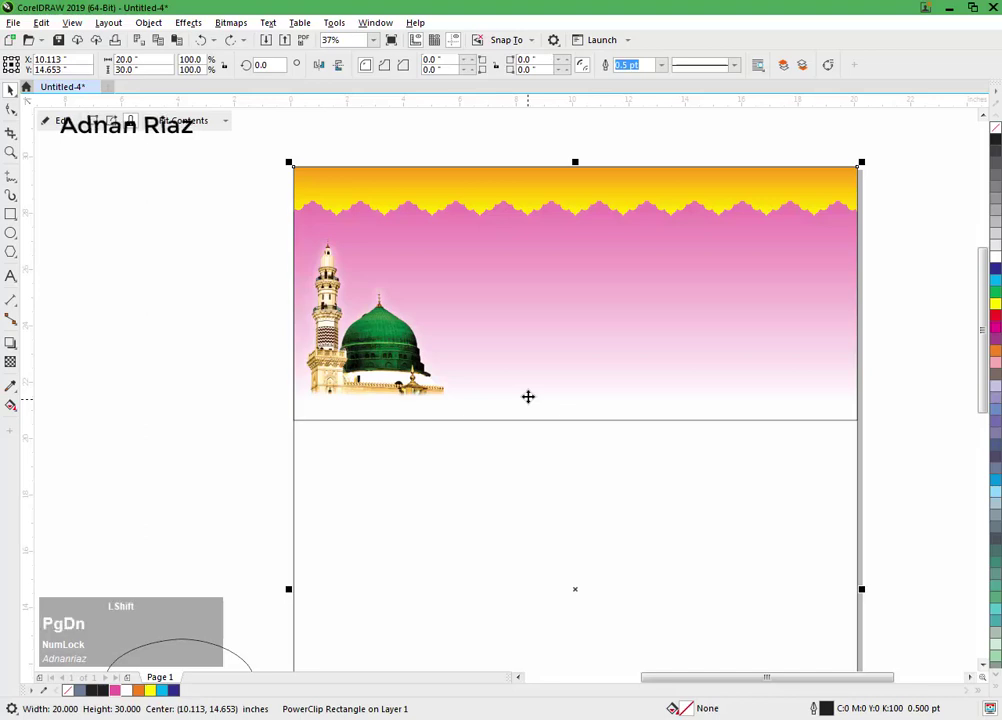
key(shift+Page_Down)
drag(528, 397, 573, 485)
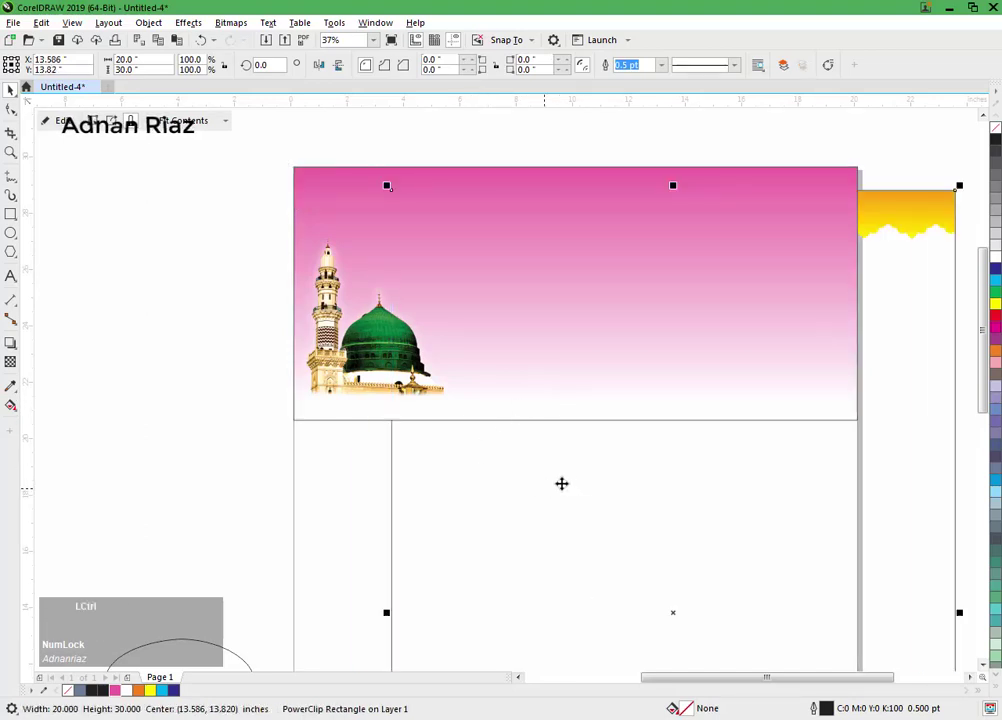
key(ctrl+z)
click(198, 363)
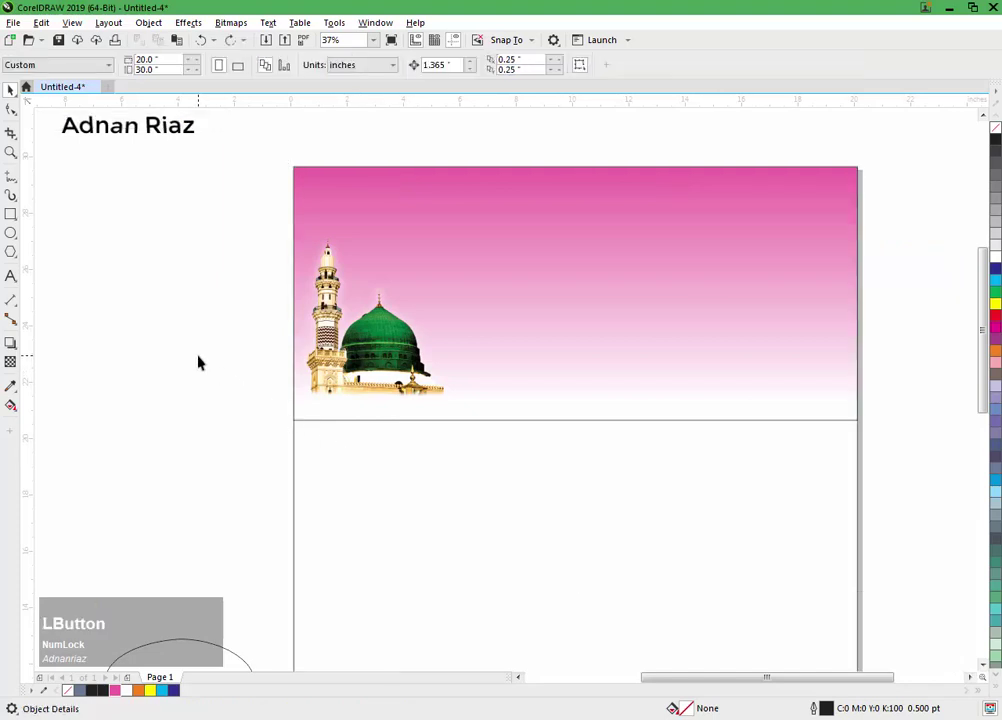
click(488, 355)
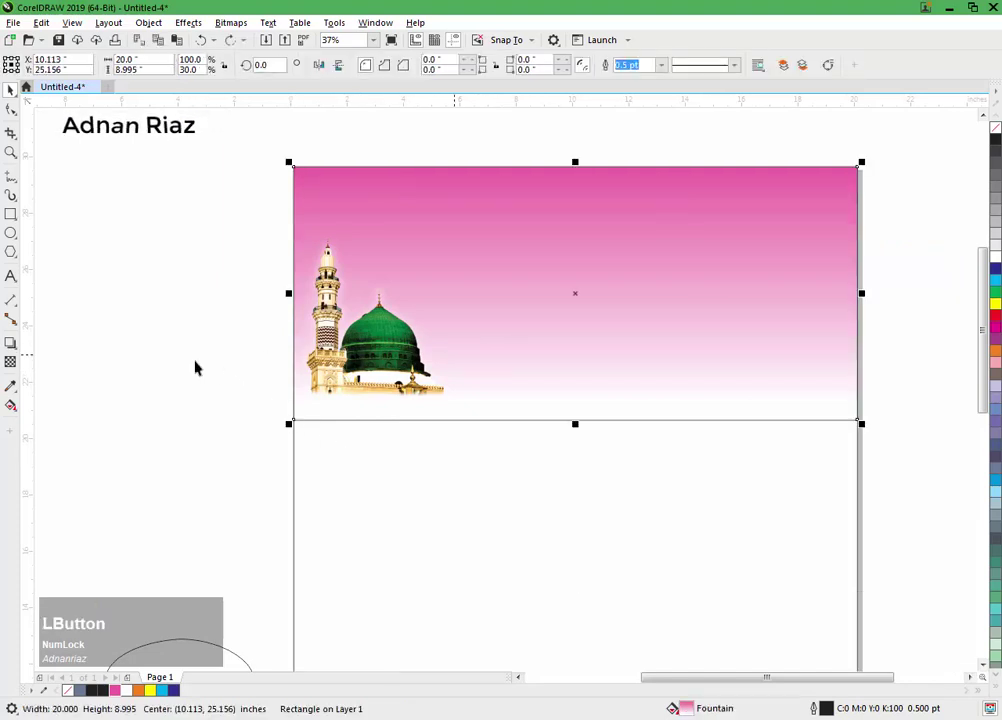
Step: Undo the edits back to the point before the scalloped border was clipped into the page rectangle
key(ctrl+z)
key(ctrl+z)
click(521, 208)
key(ctrl+z)
key(ctrl+z)
key(ctrl+z)
key(ctrl+z)
key(ctrl+z)
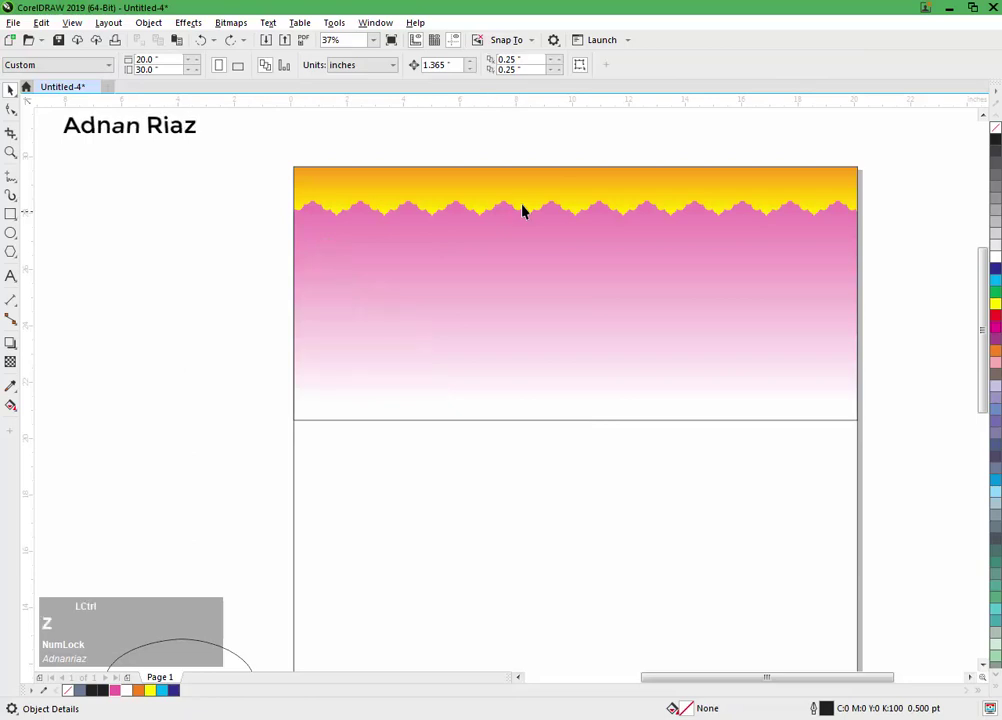
key(ctrl+z)
key(ctrl+z)
key(ctrl+z)
key(ctrl+z)
key(ctrl+z)
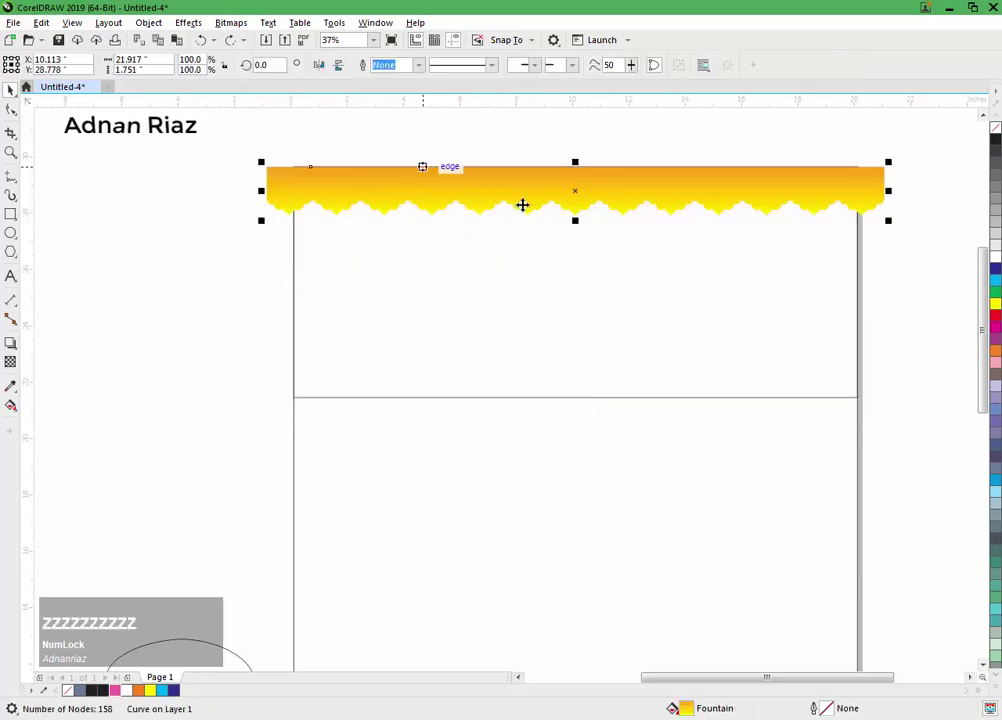
click(217, 211)
drag(382, 302, 148, 377)
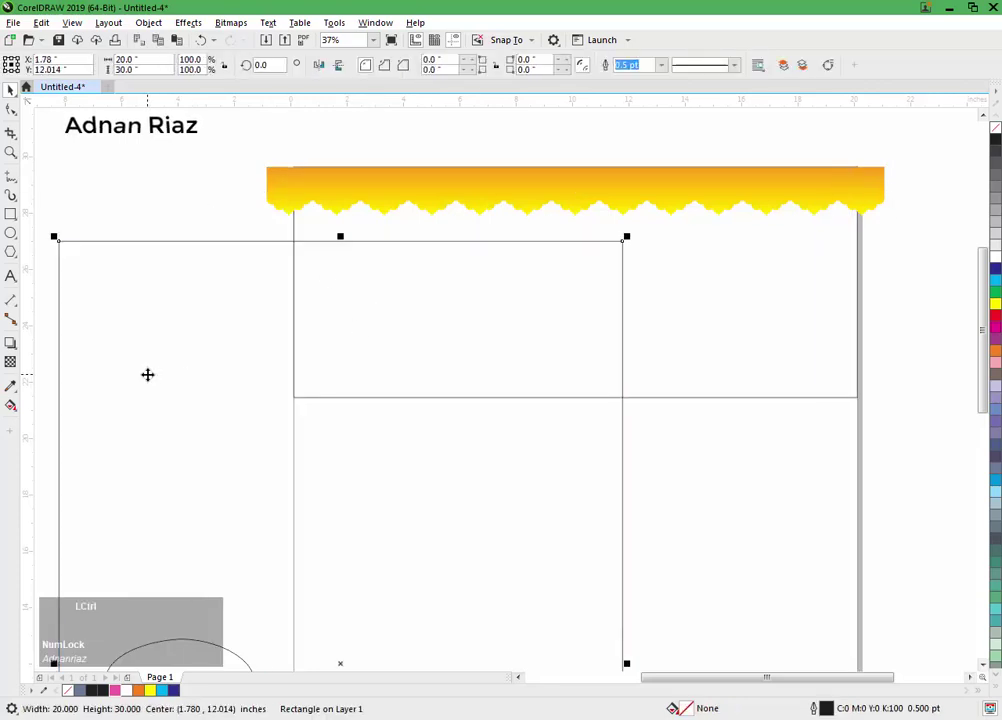
key(ctrl+z)
click(211, 391)
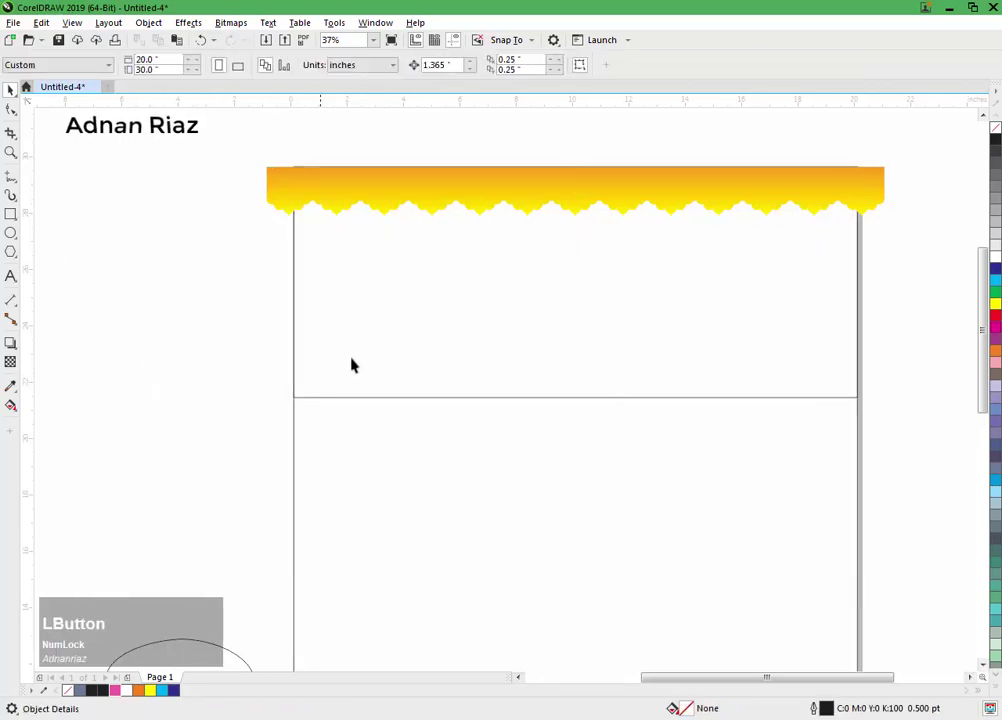
drag(376, 346, 374, 360)
key(ctrl+z)
Step: PowerClip the scalloped border inside the shorter upper rectangle
click(300, 195)
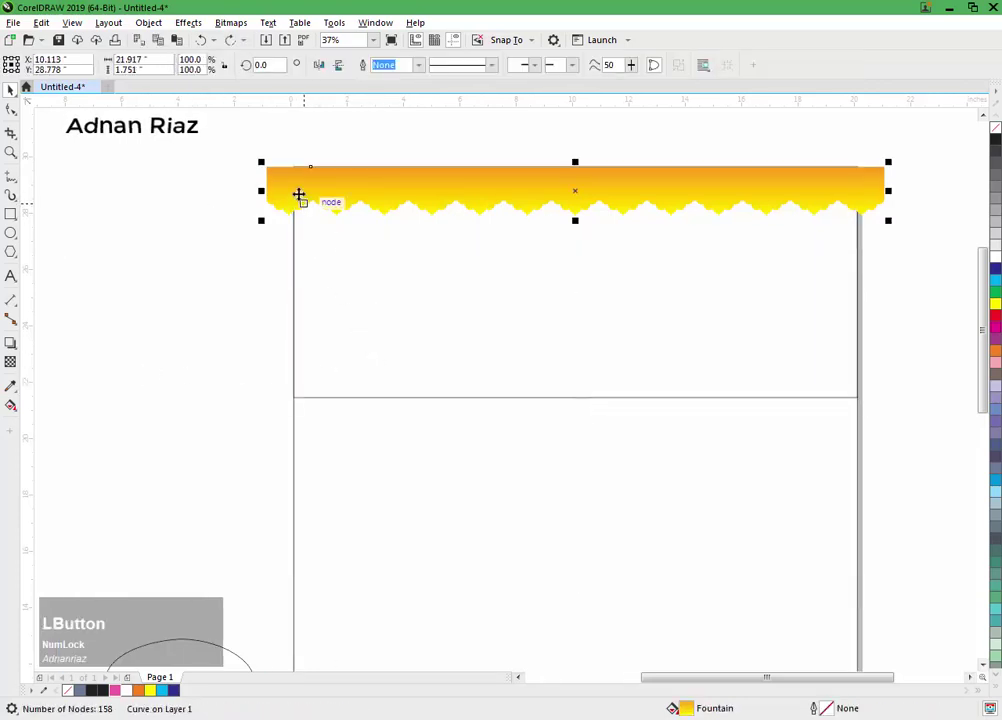
click(148, 22)
mouse_move(330, 74)
click(385, 76)
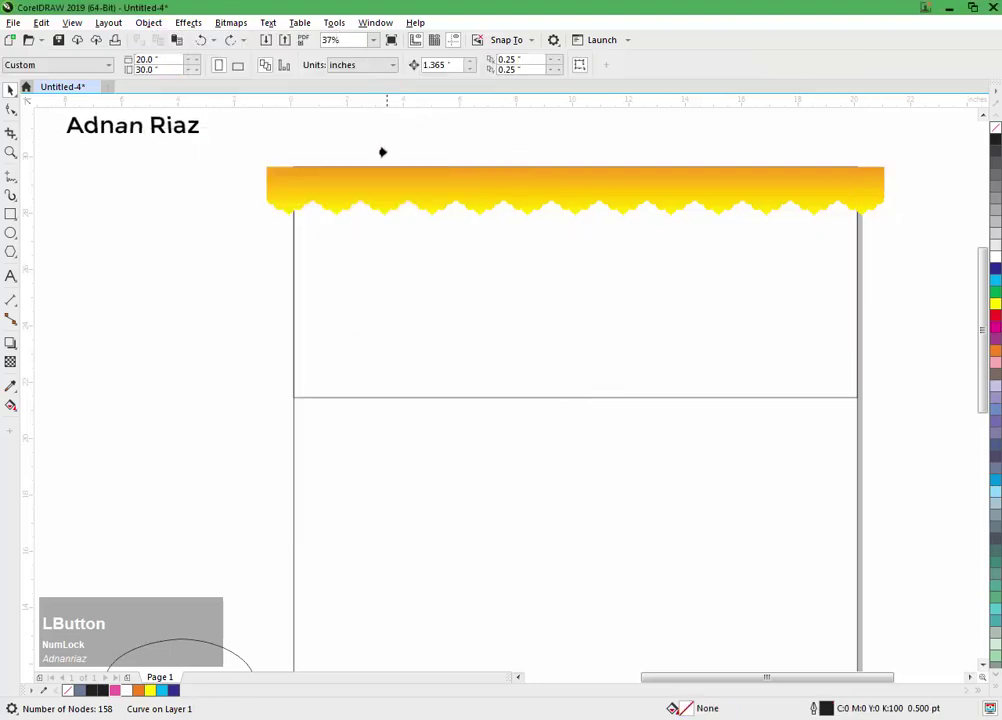
click(298, 232)
Step: Fill the upper rectangle with a vertical gradient from pink at its lower edge to white near its upper edge
key(g)
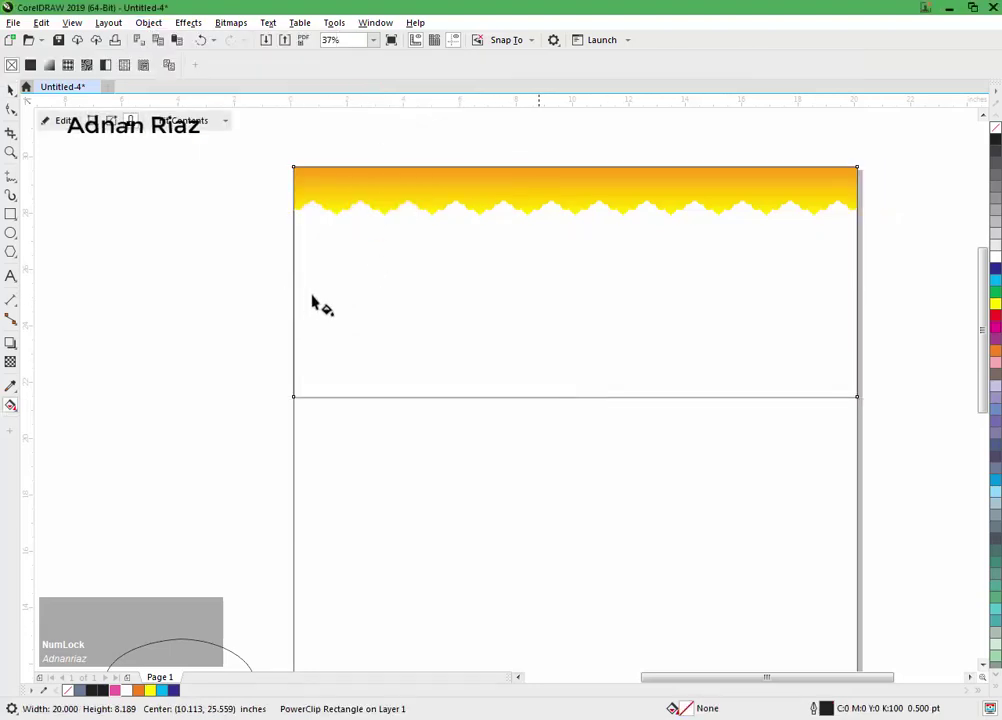
ctrl+click(550, 185)
drag(562, 233, 562, 390)
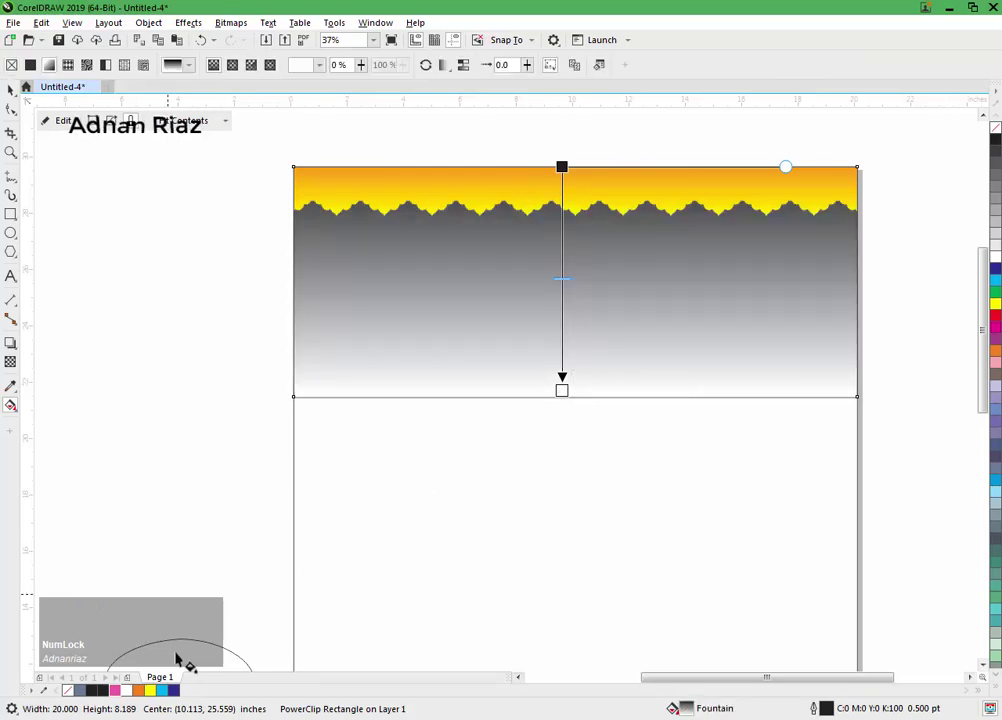
drag(113, 697, 562, 168)
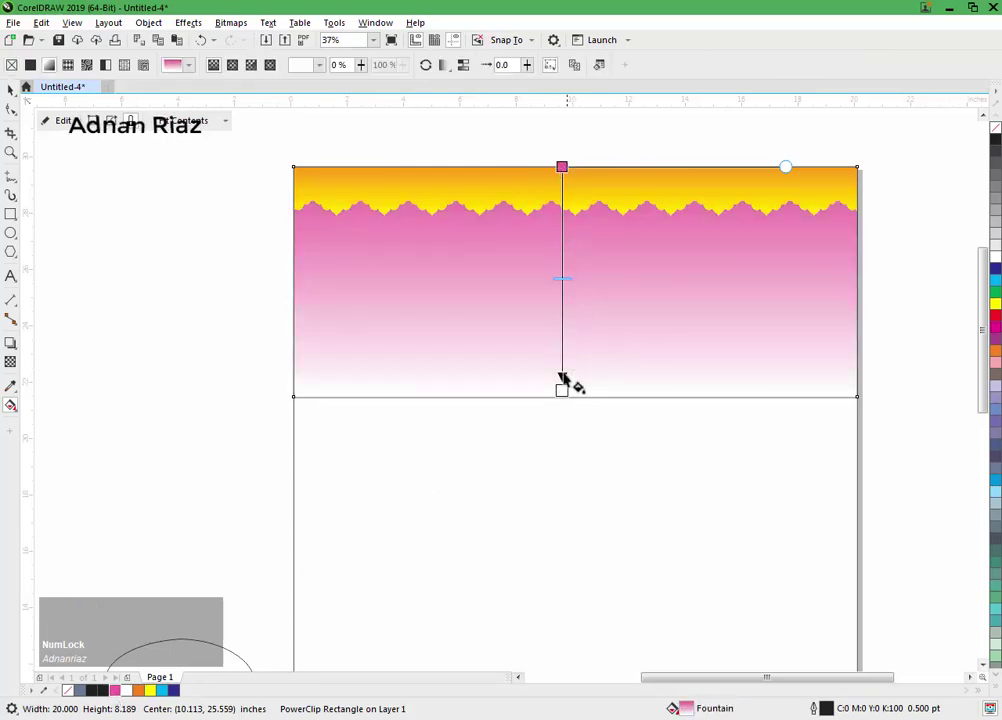
drag(568, 385, 563, 377)
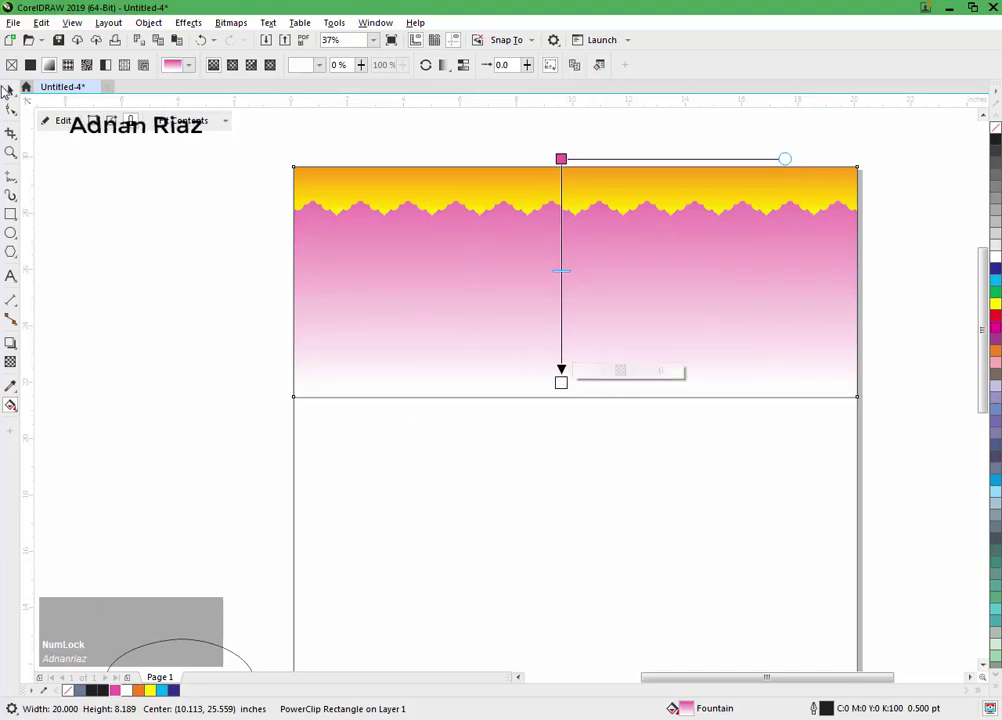
click(10, 91)
mouse_move(552, 171)
mouse_down()
mouse_move(553, 403)
mouse_move(566, 362)
mouse_move(564, 168)
mouse_move(564, 181)
mouse_up()
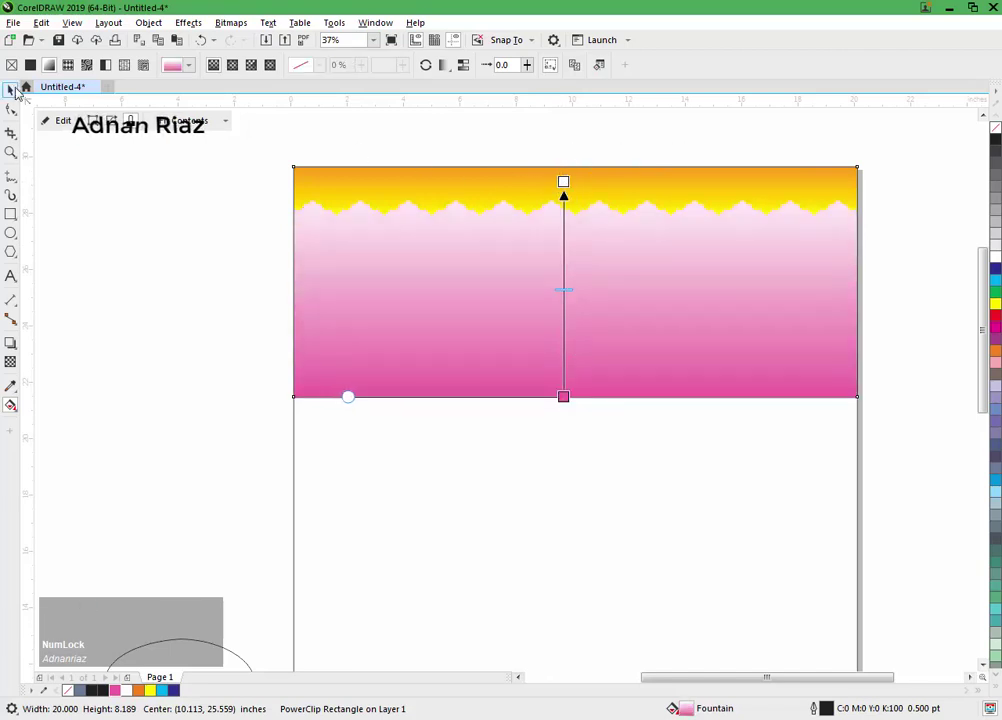
click(14, 90)
Step: Edit the clipped scalloped border so its vertical gradient runs from red above its upper edge to yellow just below the scallops
click(416, 186)
click(62, 121)
click(439, 191)
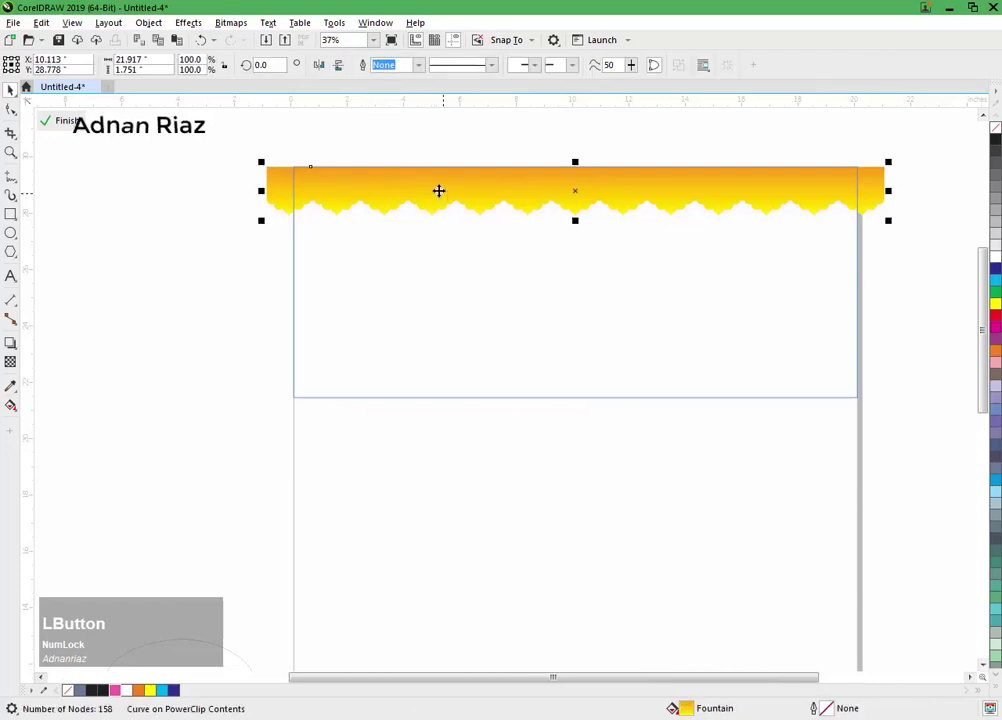
key(g)
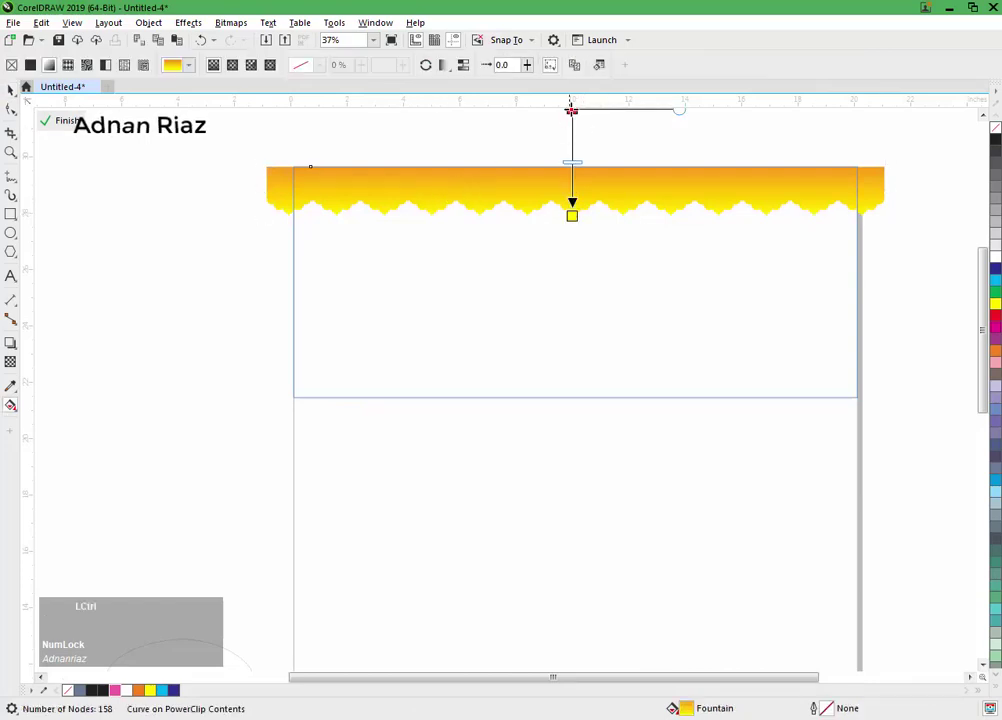
drag(571, 110, 563, 211)
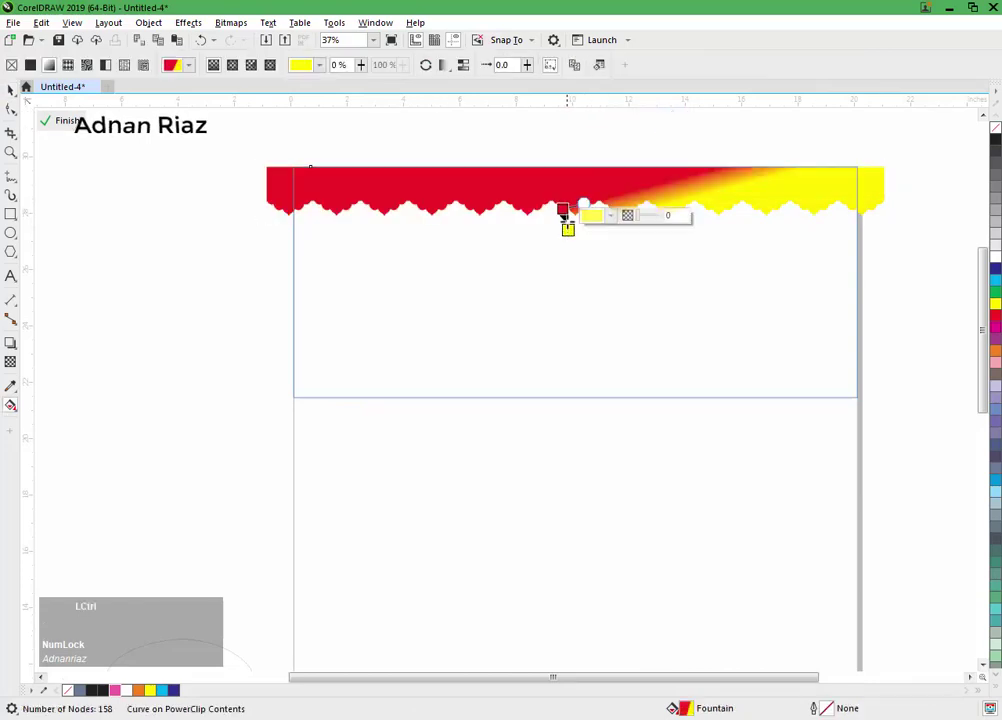
drag(568, 156, 568, 246)
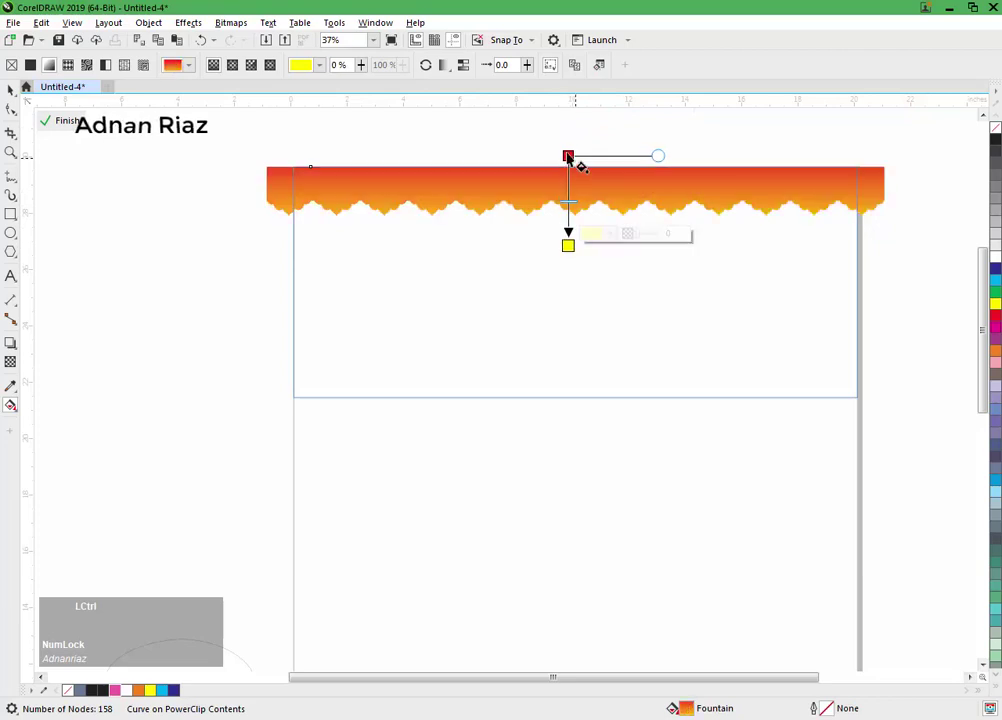
drag(568, 157, 568, 134)
drag(568, 245, 567, 232)
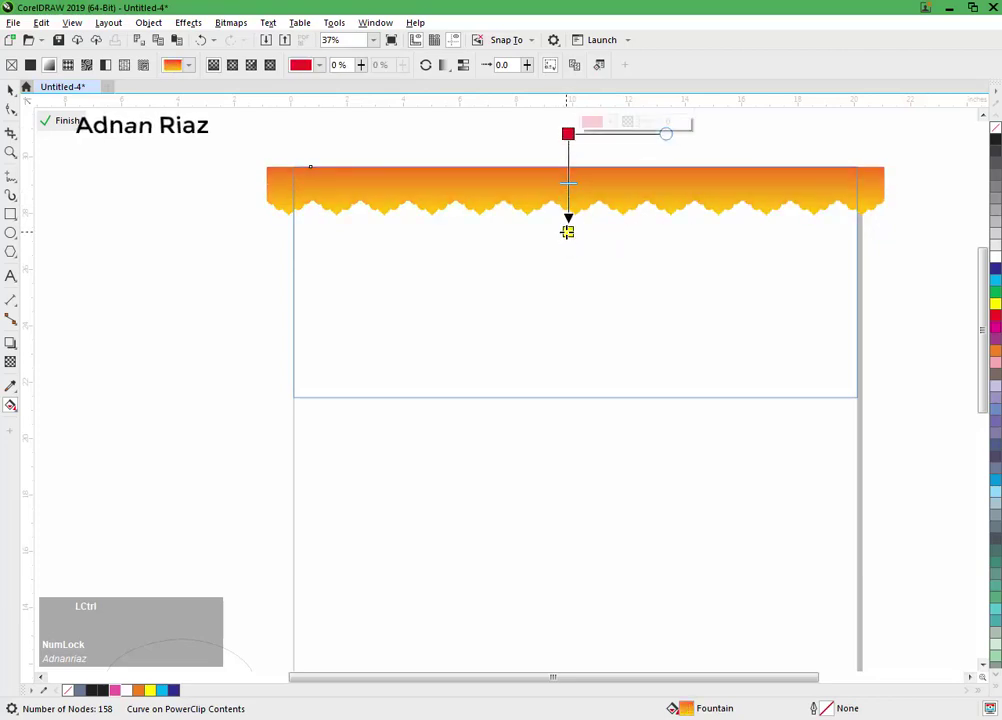
click(63, 121)
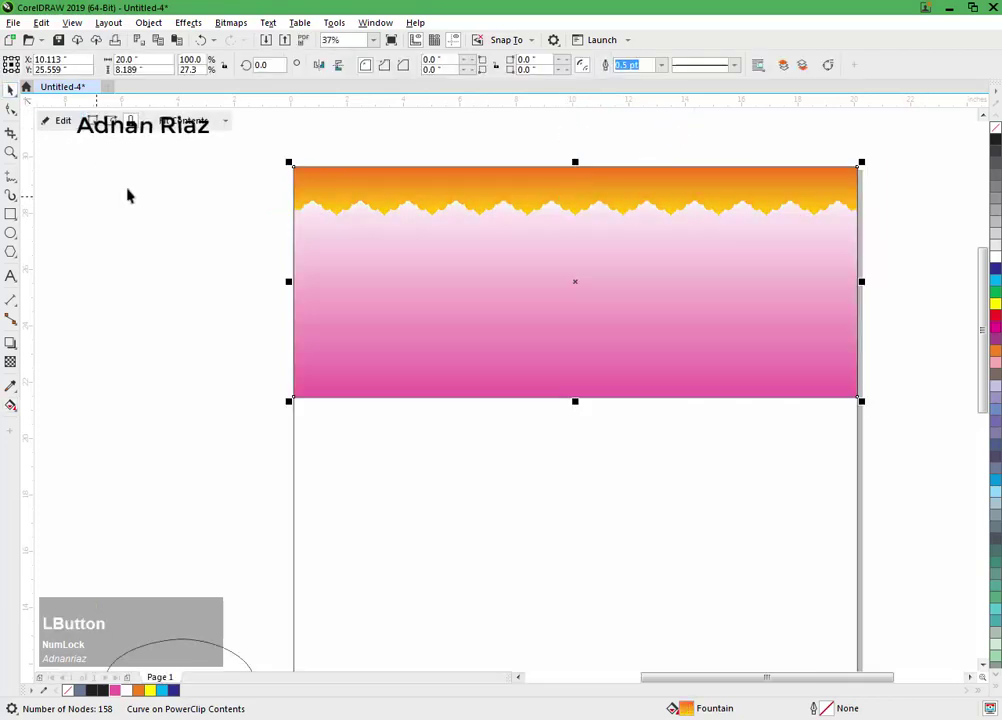
click(180, 241)
Step: Move the mosque and Kaaba images together onto the left half of the pink header panel
scroll(197, 273, down, 2)
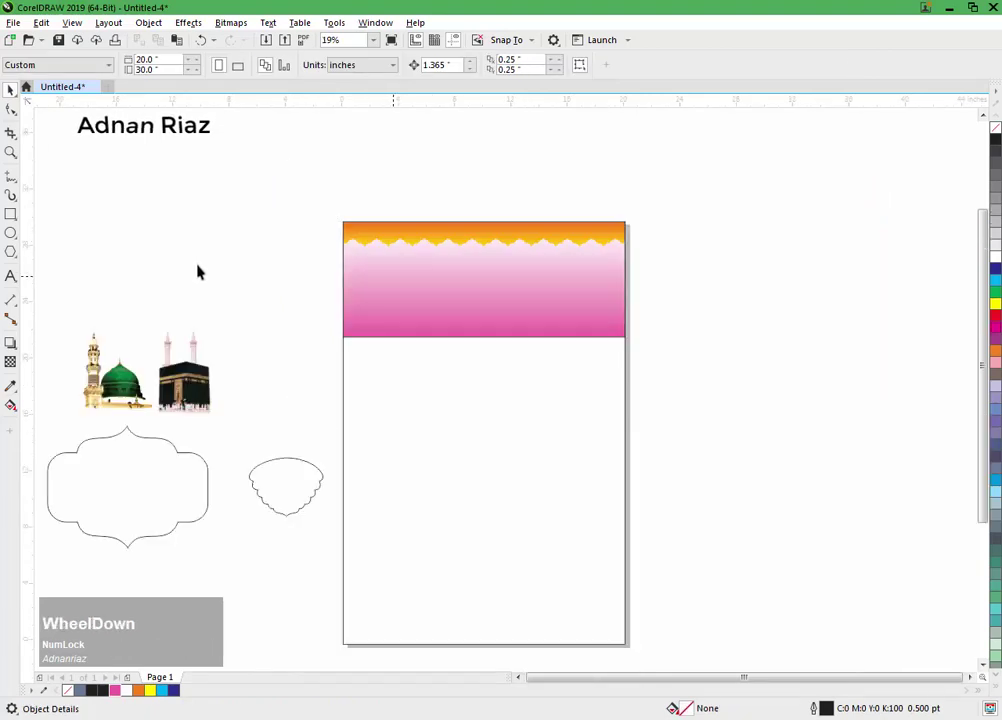
middle_click(200, 290)
click(233, 372)
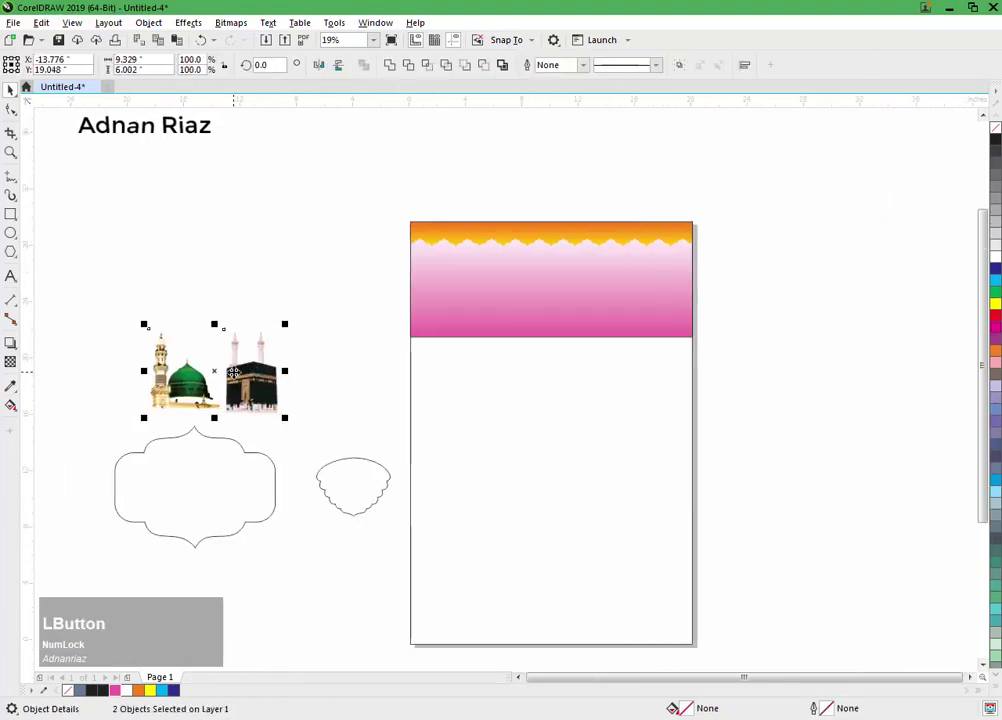
drag(233, 372, 508, 293)
scroll(508, 293, up, 1)
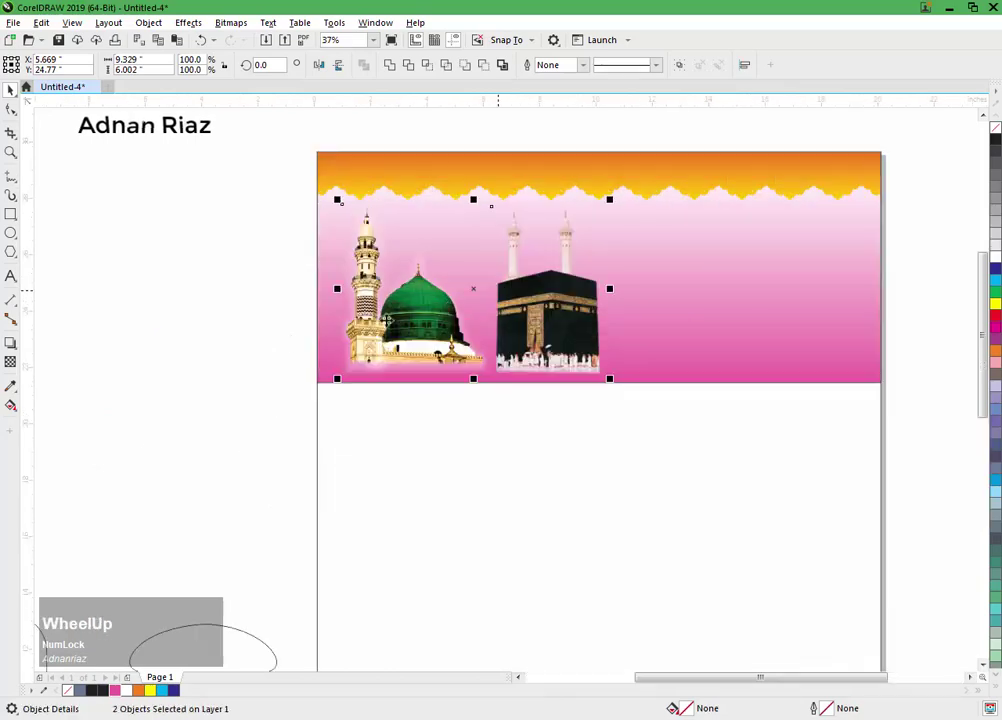
Step: Shift the mosque image toward the panel's lower-left corner and move the Kaaba image into the panel's right half
click(230, 362)
scroll(318, 355, up, 1)
click(488, 336)
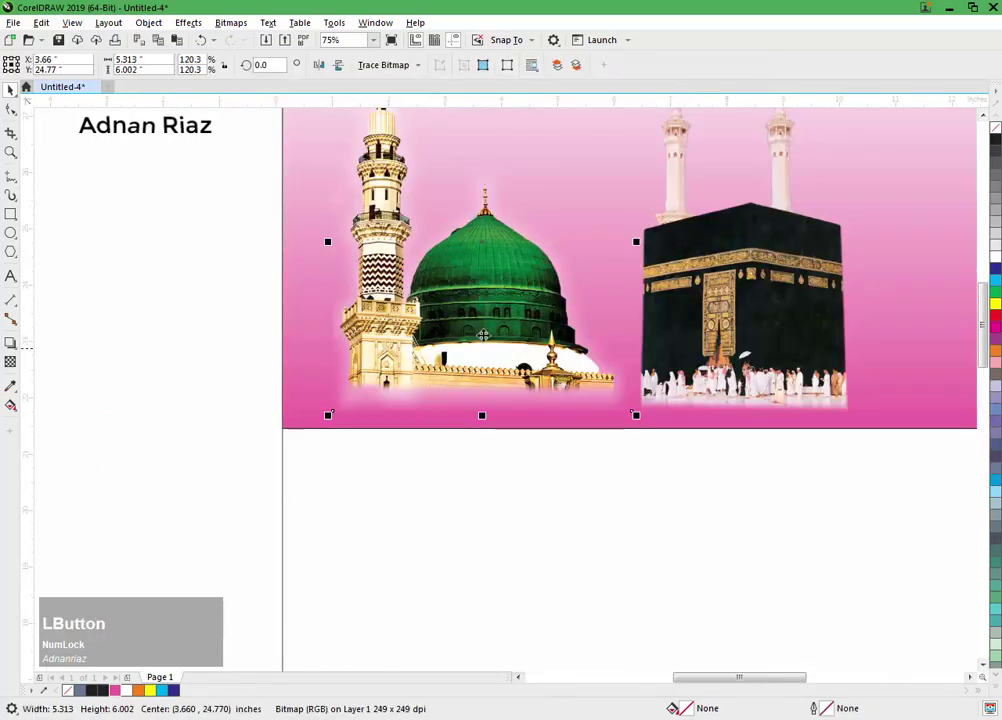
drag(489, 336, 461, 348)
scroll(461, 348, down, 1)
middle_click(461, 348)
drag(568, 354, 733, 353)
Step: Align the mosque image to the bottom edge of the pink header panel
click(421, 356)
click(558, 349)
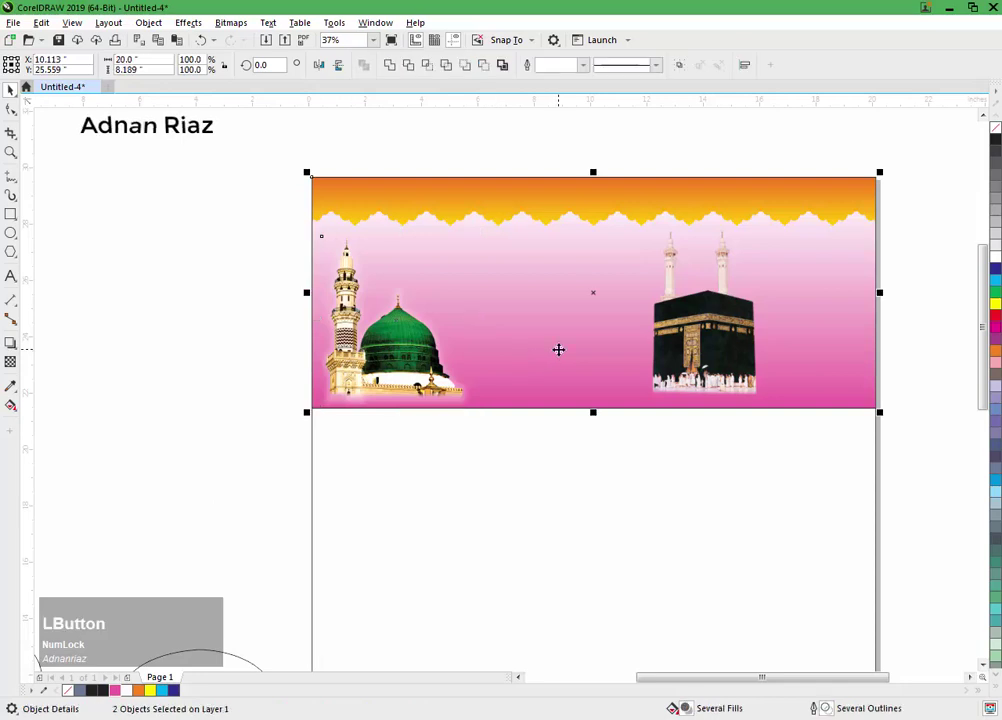
click(170, 338)
Step: Move the Kaaba image to the right end of the pink panel and align it to the panel's bottom edge
middle_click(170, 338)
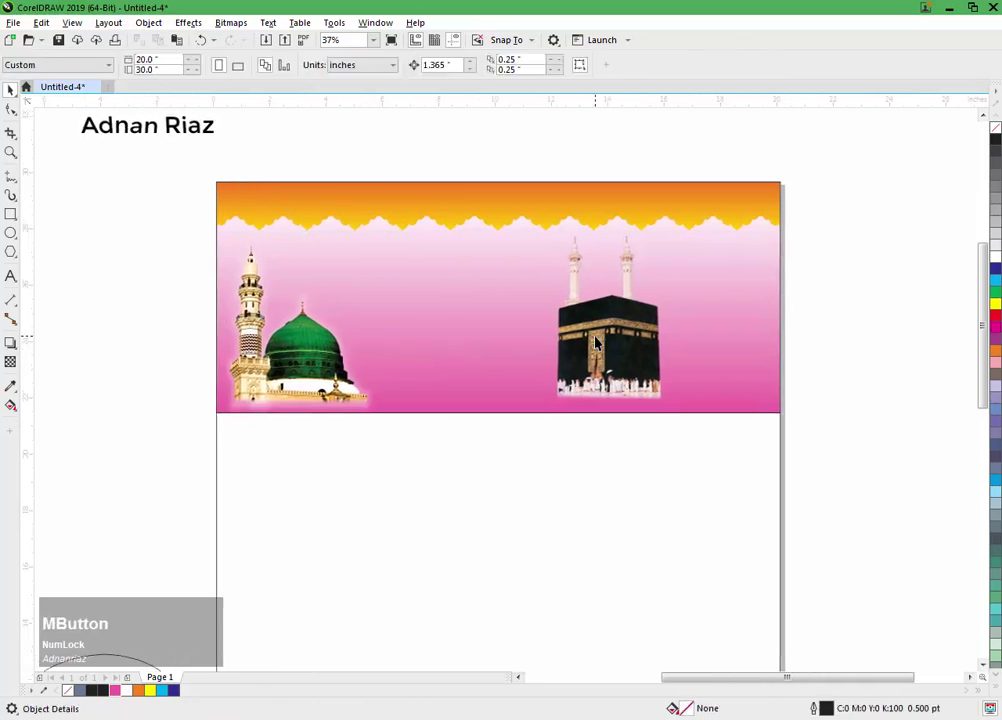
drag(603, 345, 700, 347)
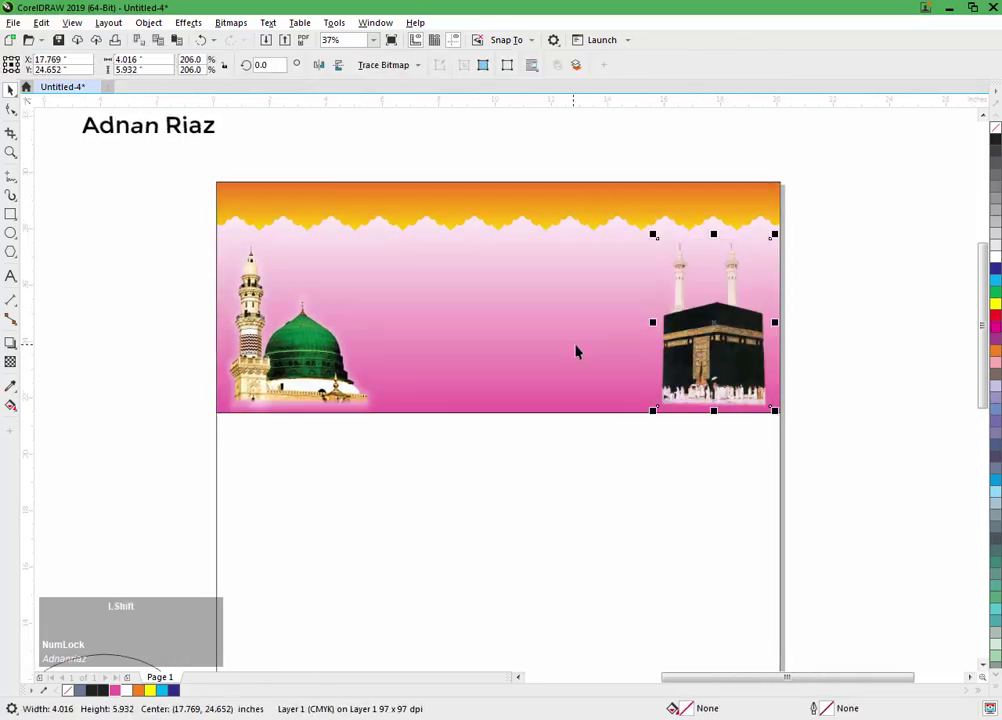
shift+click(523, 324)
click(890, 342)
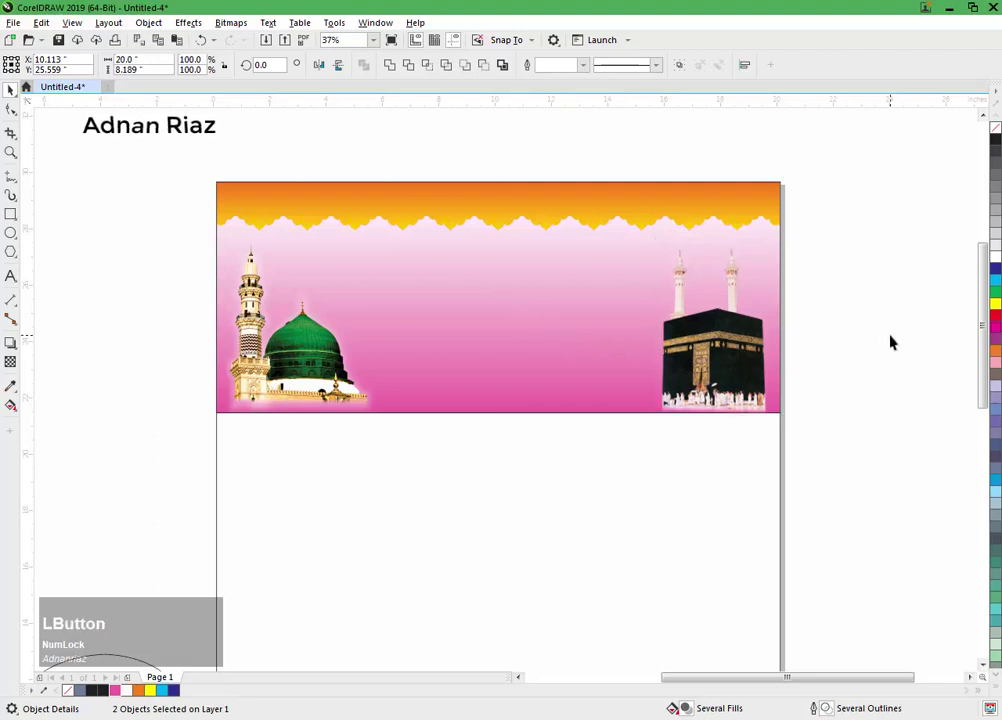
Step: Open the pink header panel's PowerClip contents for editing and draw a narrow rectangle about 0.58 by 8.11 inches beside the page
click(323, 226)
click(70, 124)
middle_click(72, 128)
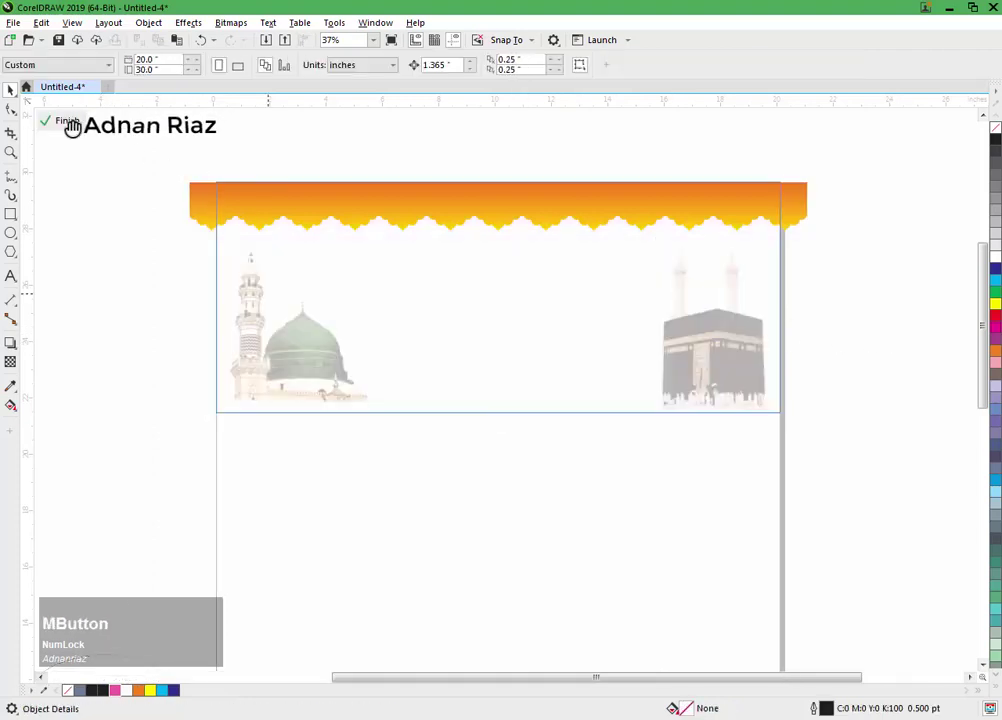
click(11, 215)
drag(200, 204, 215, 432)
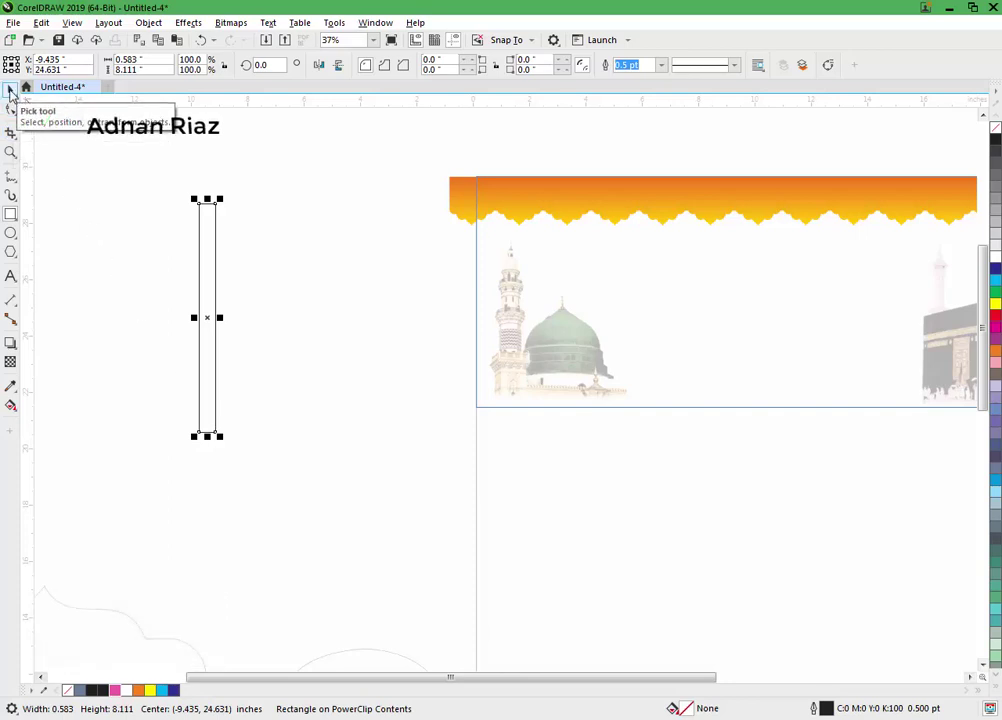
Step: Convert the narrow rectangle to curves and reshape it into a downward-pointing wedge about 5.83 inches tall by deleting a lower corner node
click(10, 90)
click(10, 110)
click(18, 116)
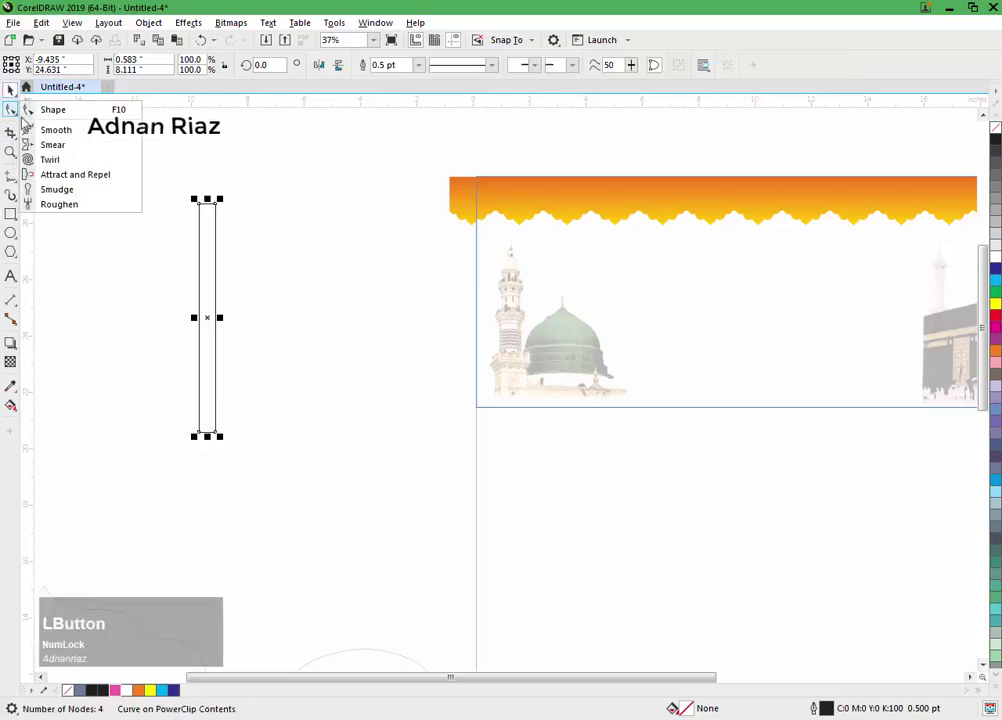
click(205, 268)
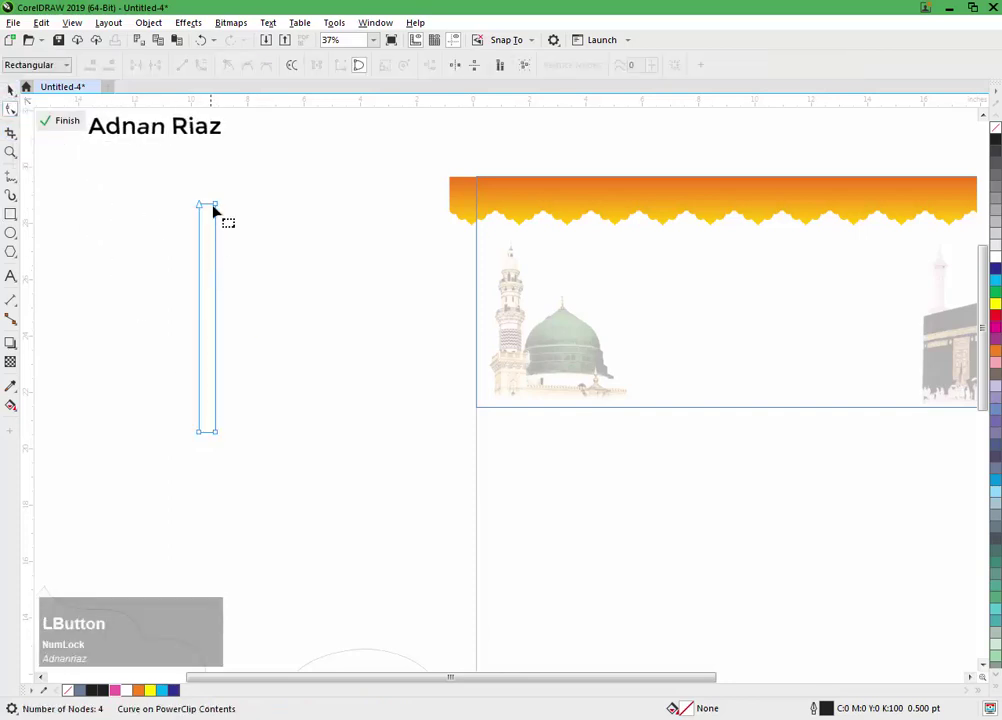
double_click(217, 434)
scroll(219, 441, up, 1)
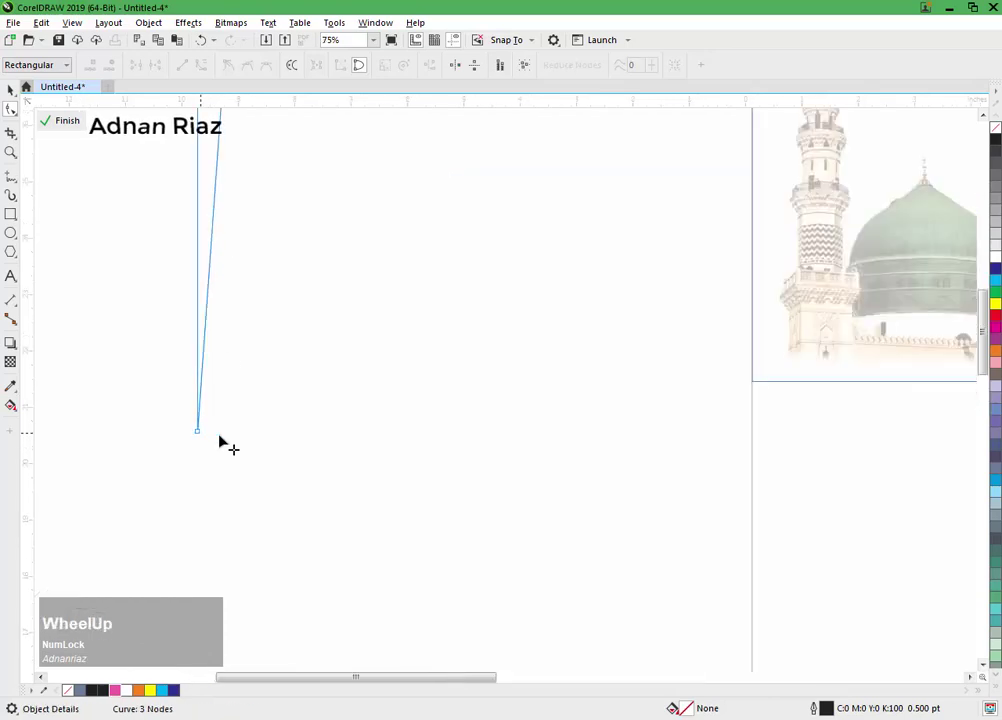
scroll(219, 441, down, 1)
ctrl+click(250, 461)
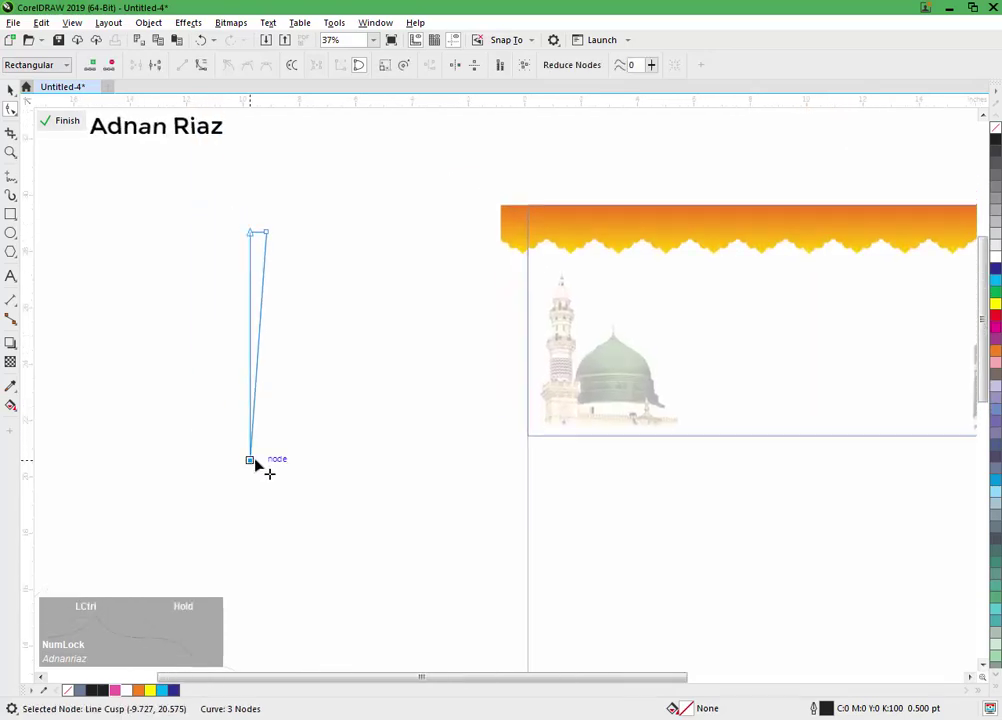
drag(256, 460, 255, 395)
key(Num_Lock)
click(10, 90)
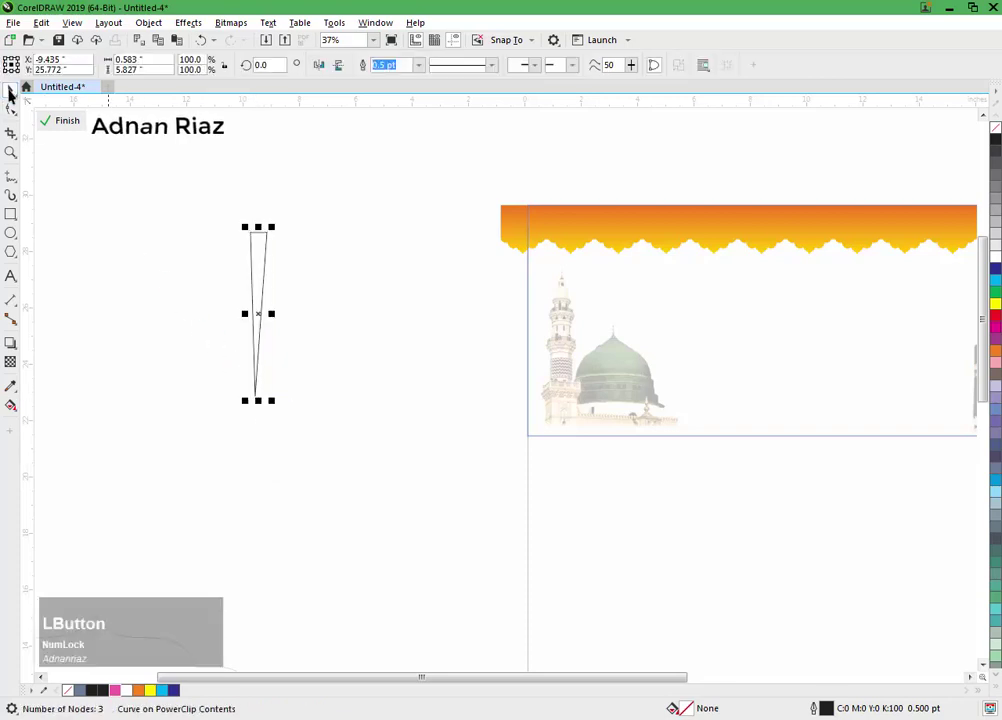
Step: Move the wedge's rotation centre onto its pointed lower tip
middle_click(291, 391)
scroll(292, 389, up, 2)
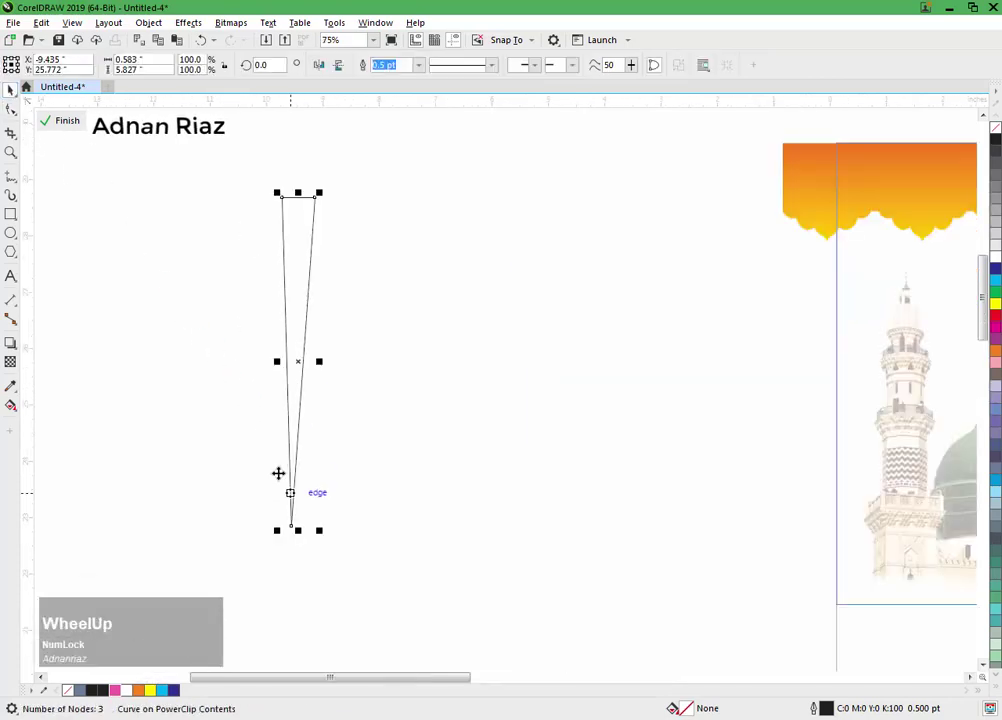
click(296, 398)
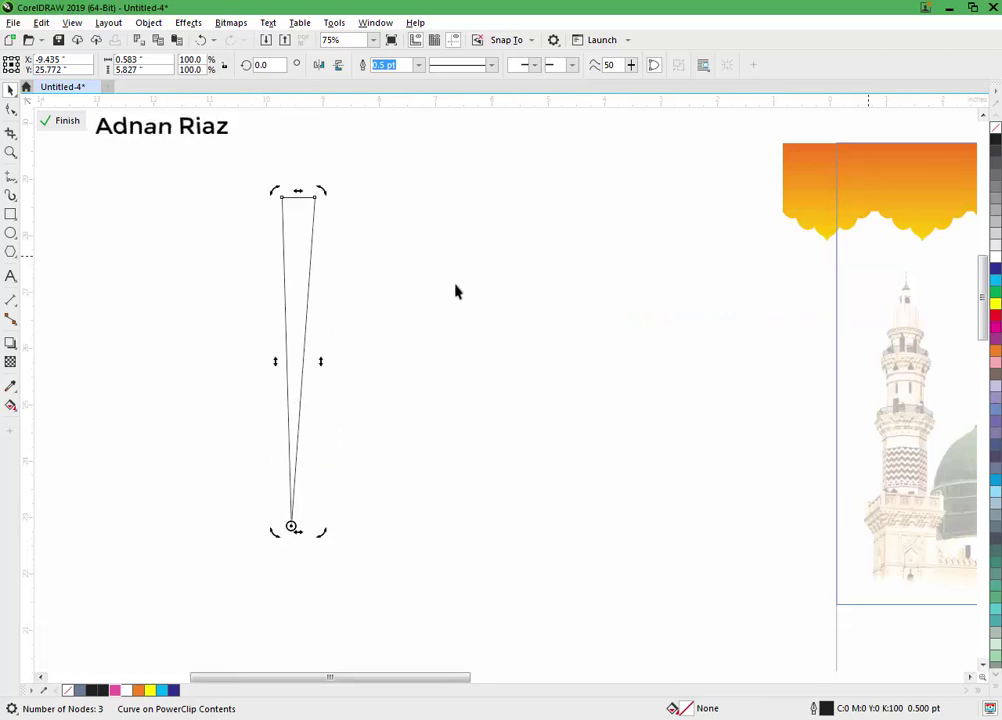
Step: Fill the wedge with black and remove its outline
click(996, 146)
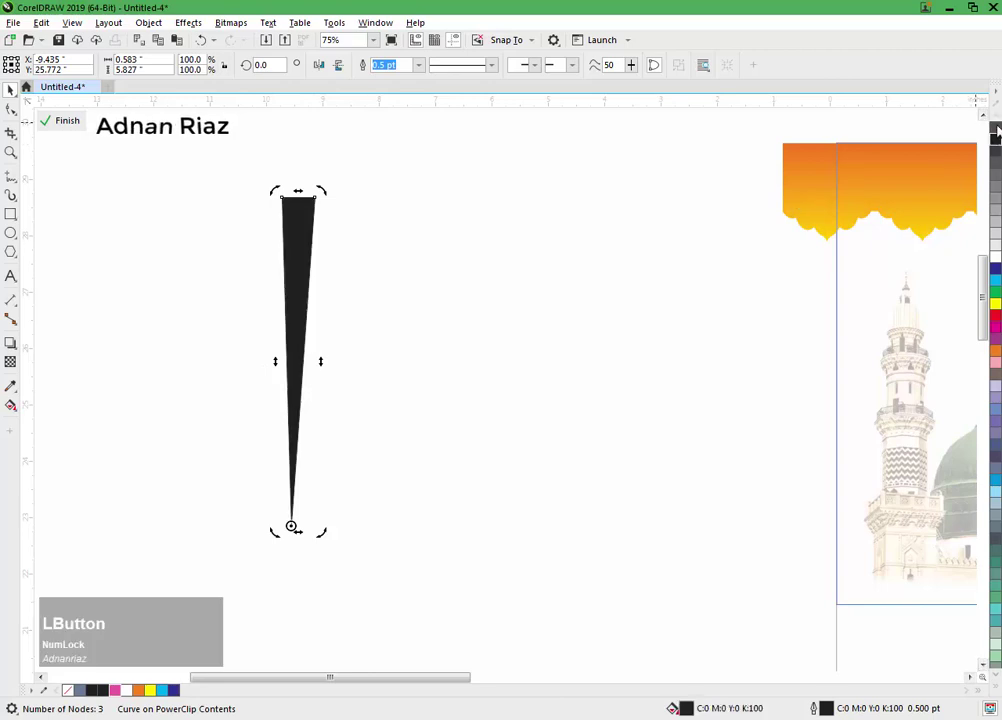
right_click(996, 128)
click(434, 270)
click(298, 278)
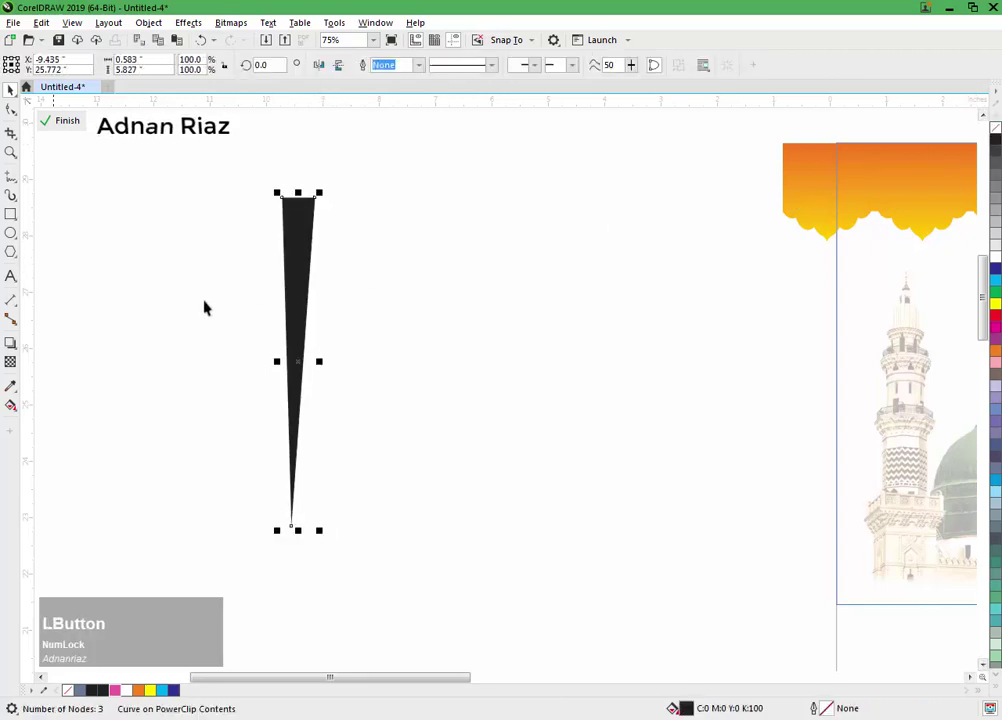
Step: Apply a linear transparency to the wedge so that it fades out toward its wide upper end
click(11, 362)
drag(302, 368, 302, 236)
click(10, 89)
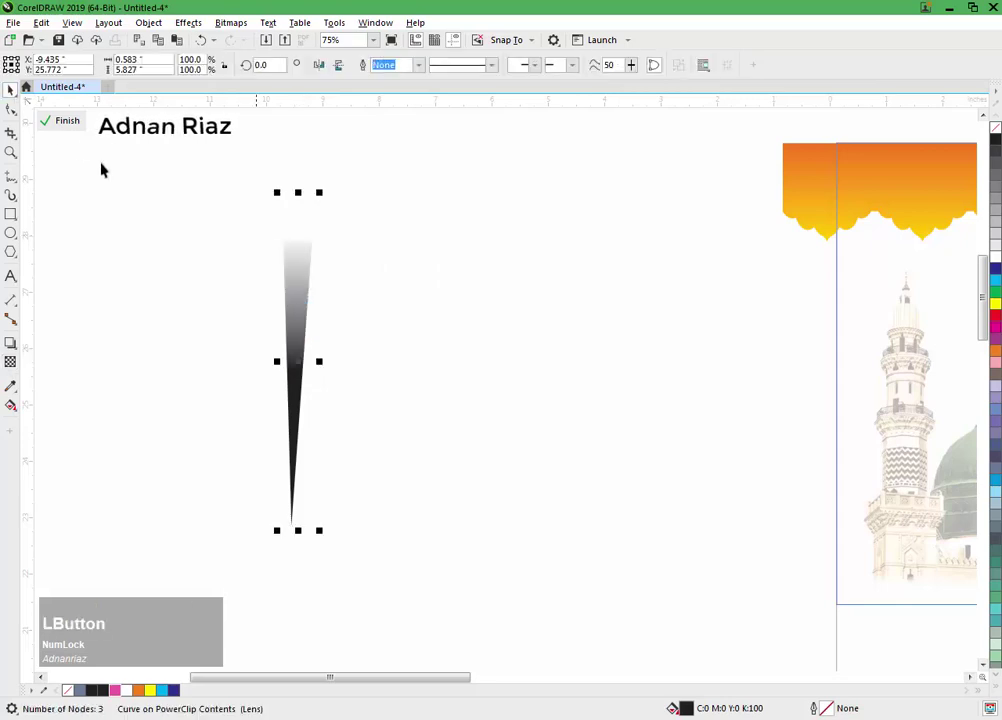
Step: Create a copy of the faded wedge rotated about 14 degrees clockwise around its lower tip
click(286, 304)
drag(322, 190, 388, 251)
right_click(388, 251)
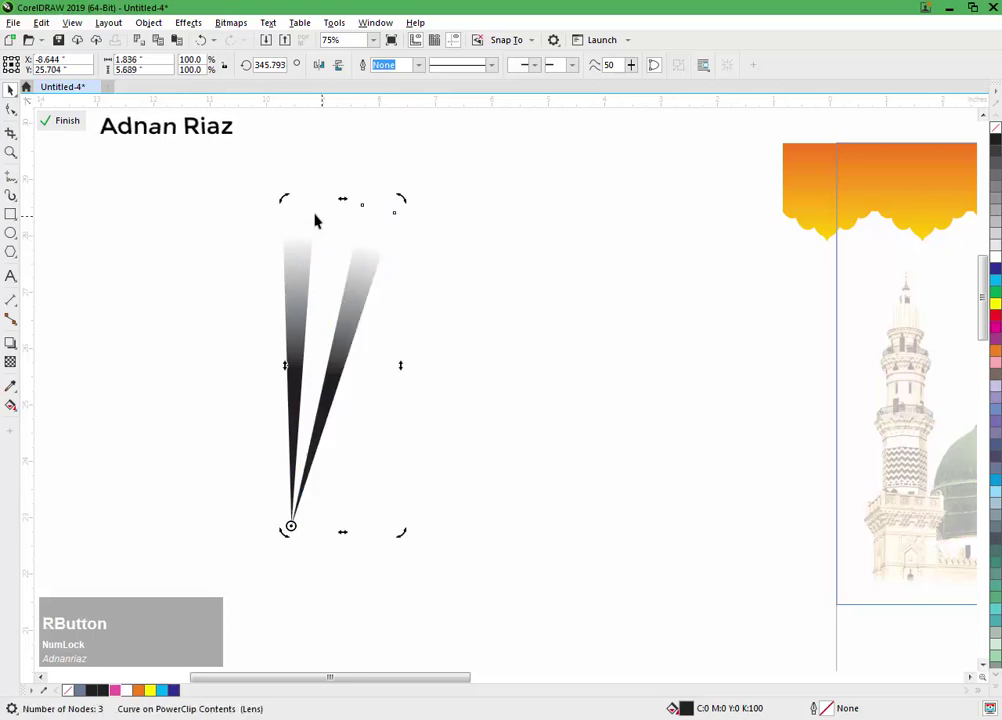
Step: Repeat the rotated wedge duplication until the rays form a full-circle sunburst
scroll(315, 219, down, 4)
key(ctrl+r)
key(ctrl+r)
key(ctrl+r)
key(ctrl+r)
key(ctrl+r)
key(ctrl+r)
key(ctrl+r)
key(ctrl+r)
key(ctrl+r)
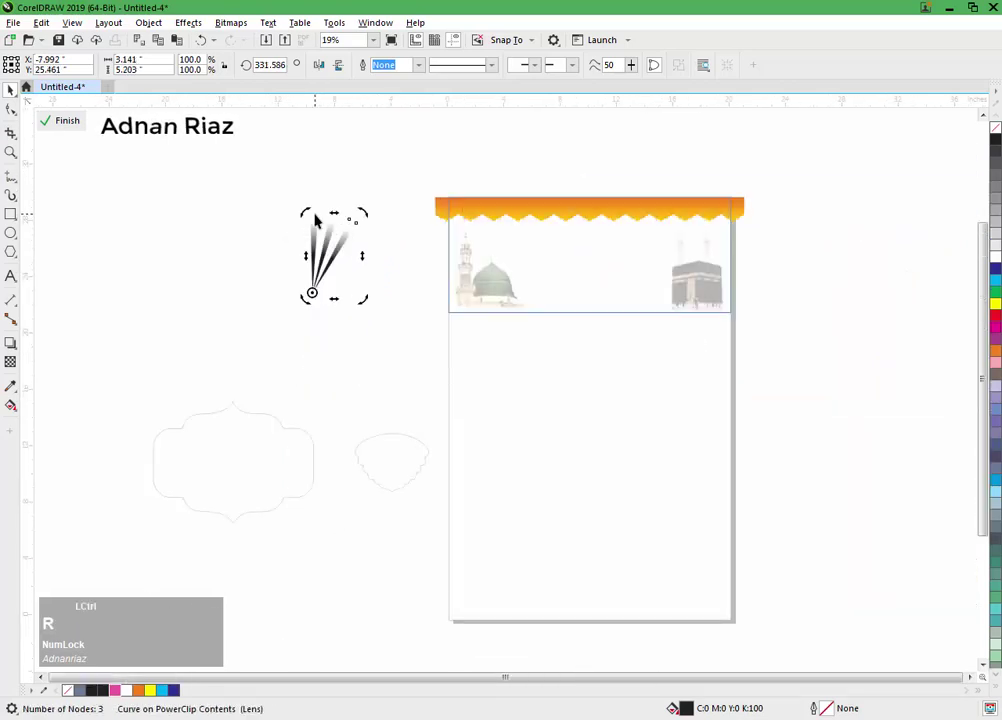
key(ctrl+r)
key(ctrl+r)
key(ctrl+r)
key(ctrl+r)
key(ctrl+r)
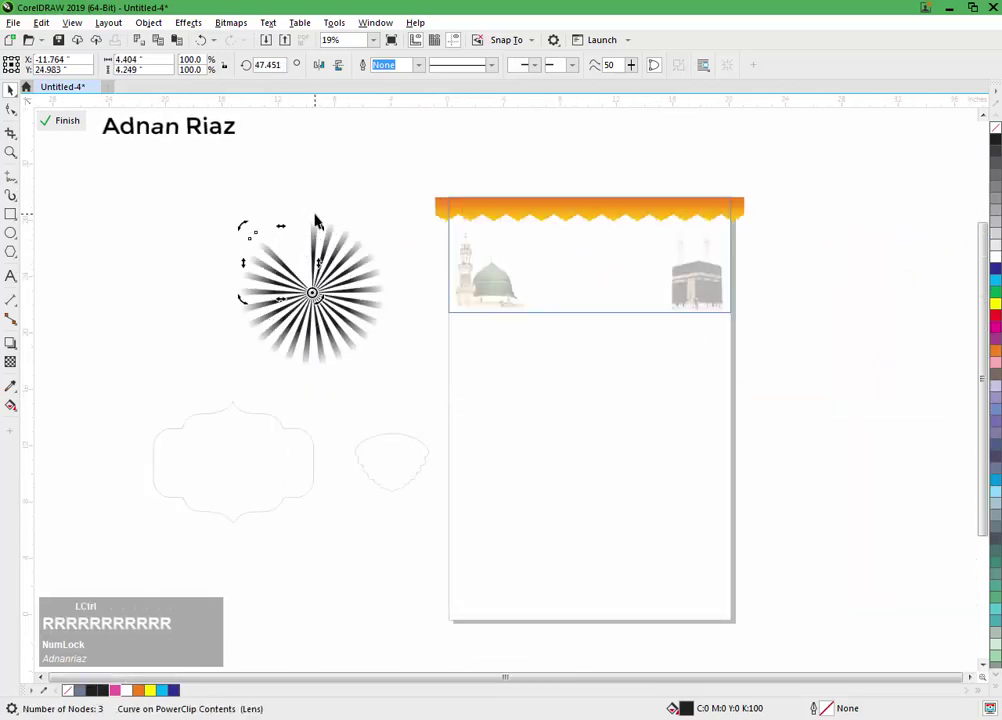
Step: Delete the surplus ray that overlaps the first vertical ray at the top of the sunburst
click(385, 199)
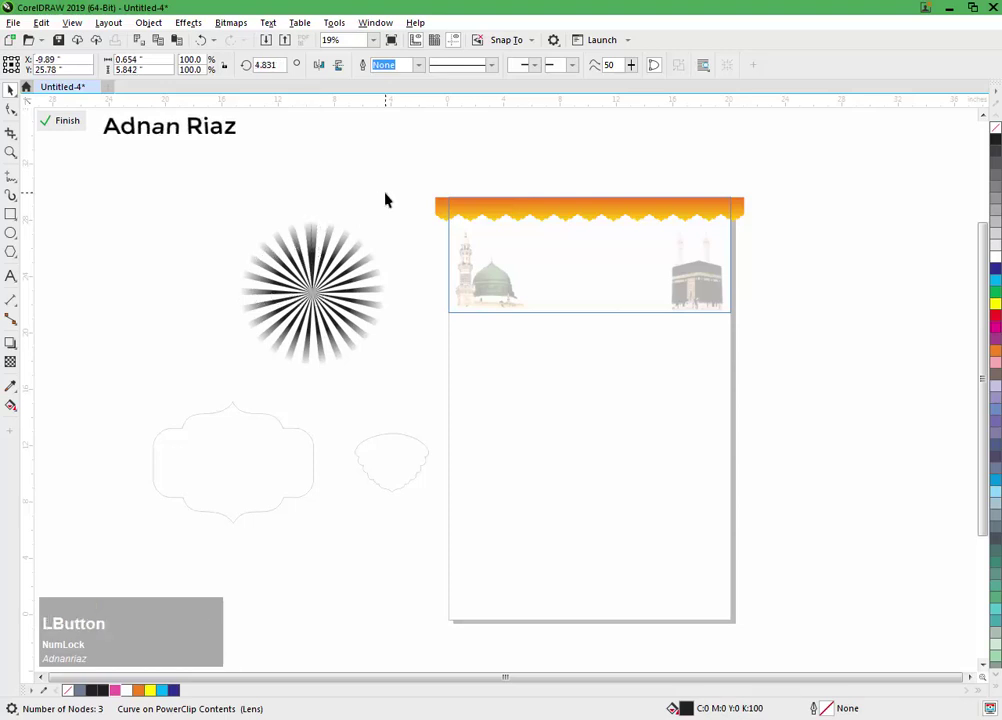
scroll(311, 203, up, 2)
click(305, 315)
key(Delete)
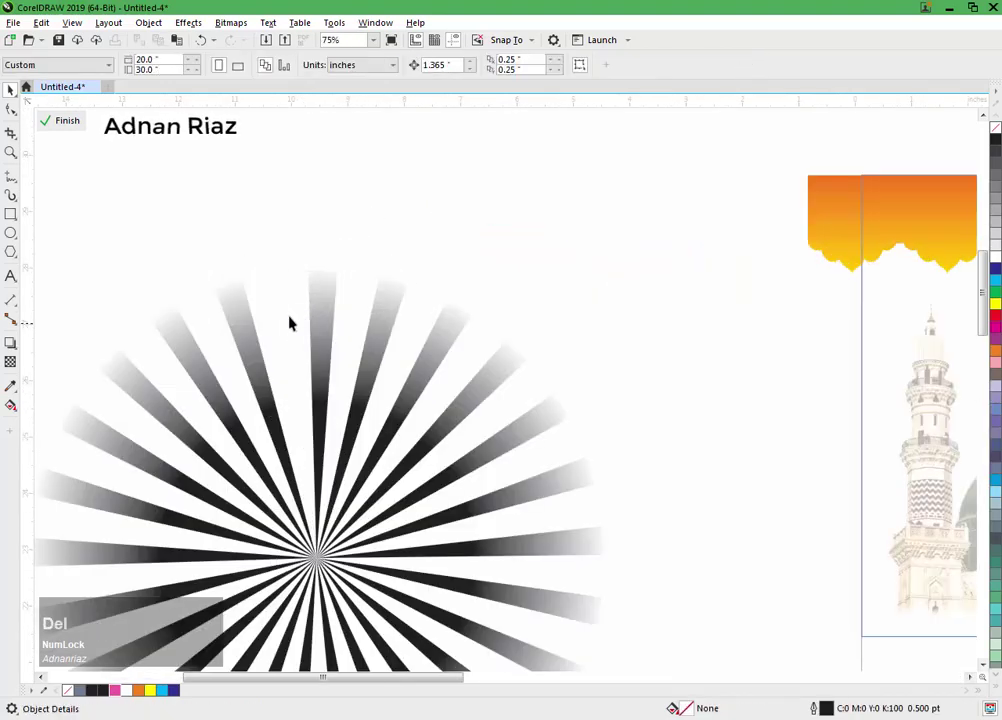
Step: Rotate the three rays on the sunburst's upper-left side slightly around the centre to even out the gaps between them
click(246, 318)
click(243, 318)
drag(196, 233, 172, 268)
double_click(170, 310)
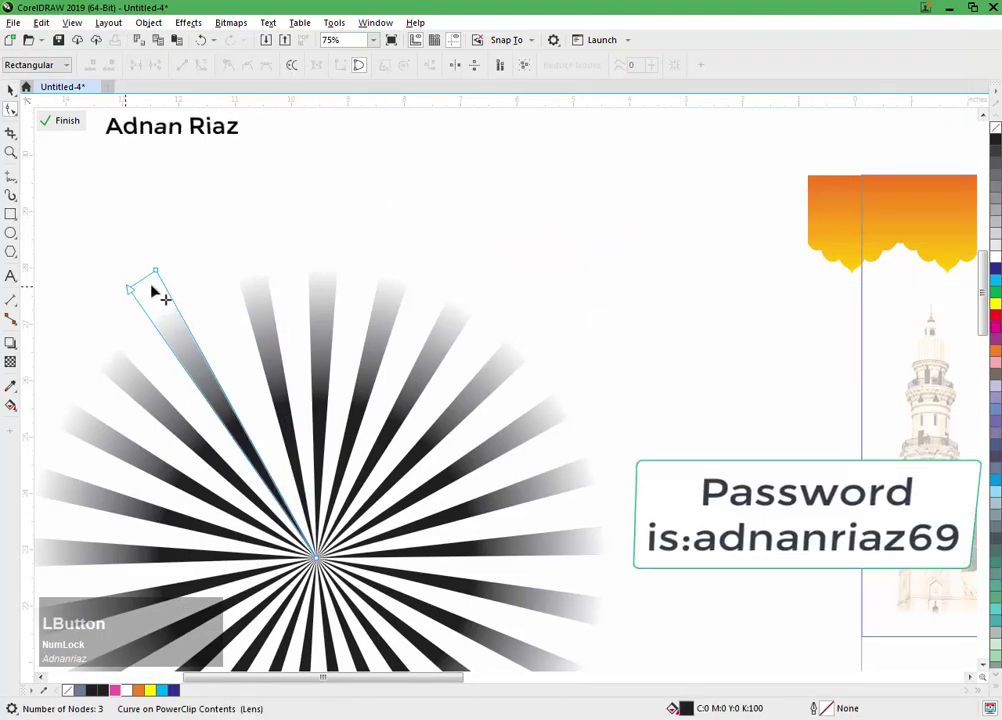
click(11, 92)
click(182, 372)
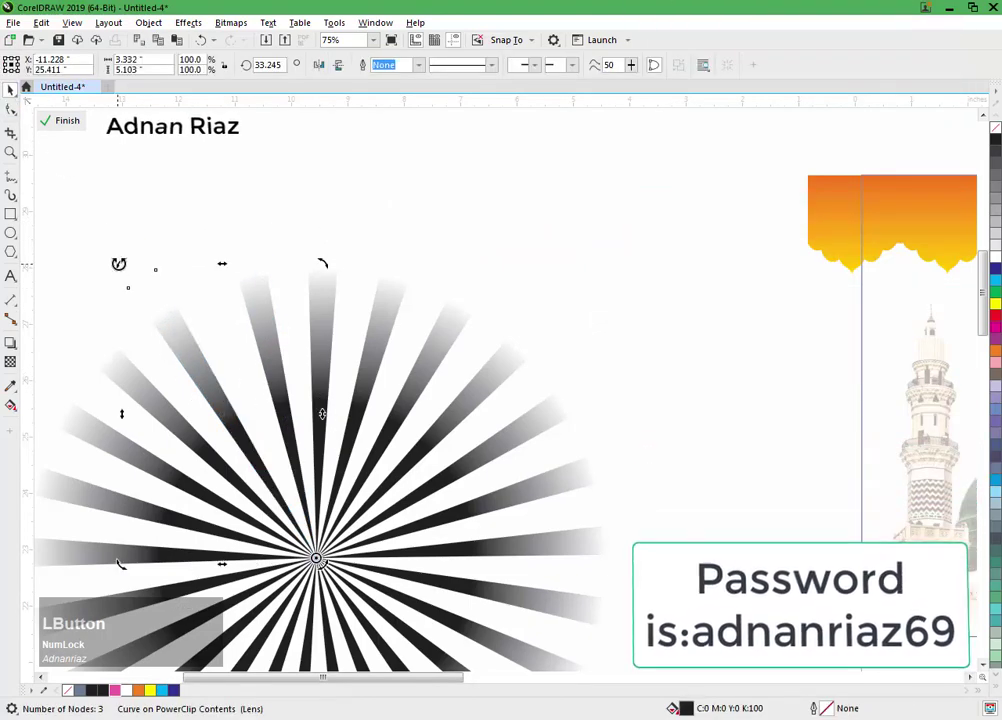
drag(120, 263, 135, 247)
click(98, 321)
drag(95, 388, 308, 370)
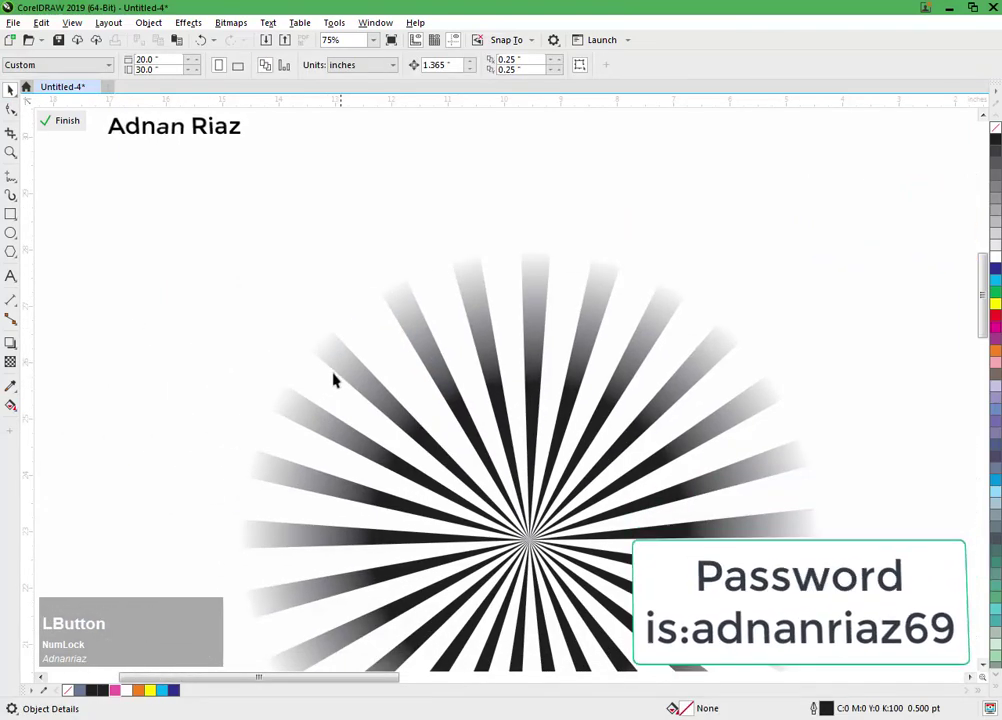
click(342, 369)
click(342, 369)
drag(276, 297, 248, 306)
Step: Select all the sunburst rays and group them
scroll(252, 300, down, 2)
drag(603, 249, 311, 557)
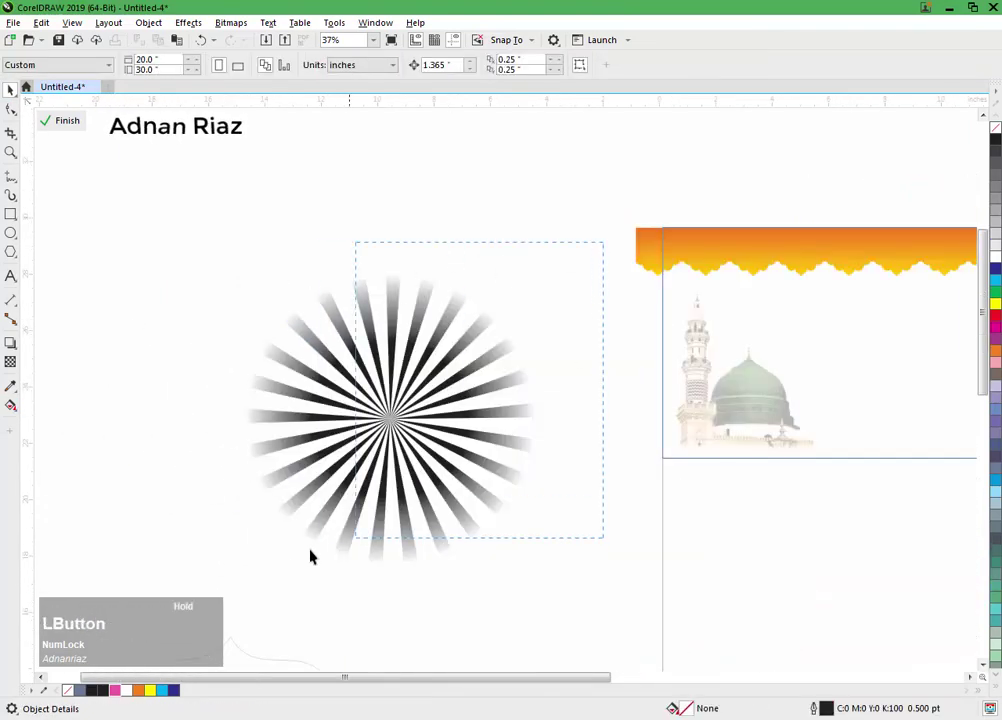
drag(212, 588, 214, 588)
key(ctrl+g)
middle_click(230, 584)
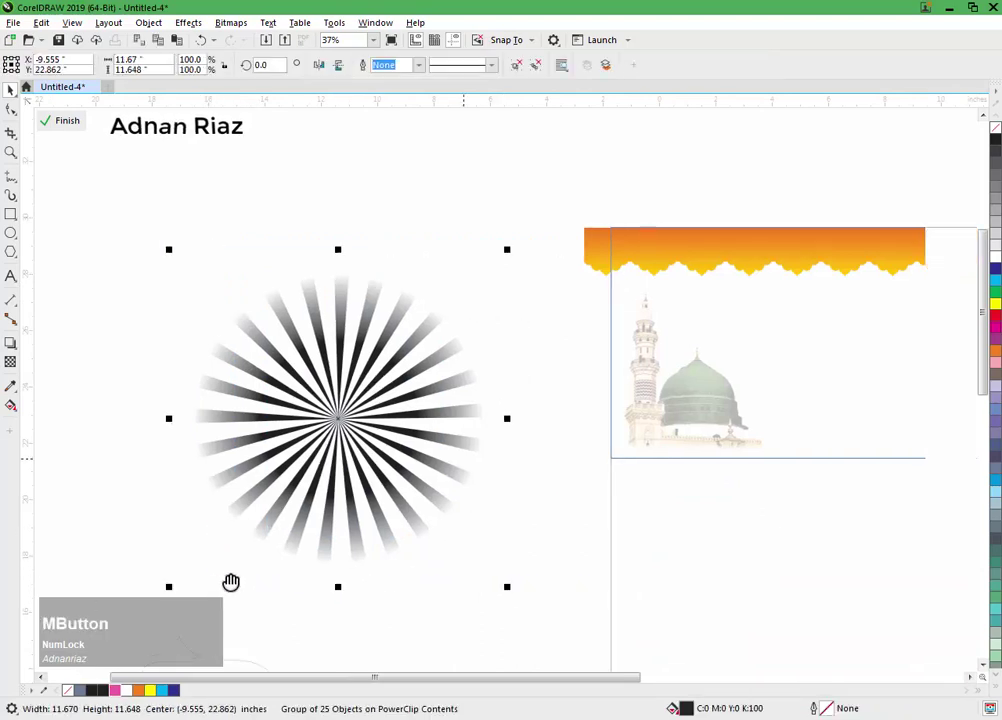
Step: Fill the sunburst group with white and move it onto the header panel between the mosque and Kaaba images
click(993, 258)
middle_click(224, 365)
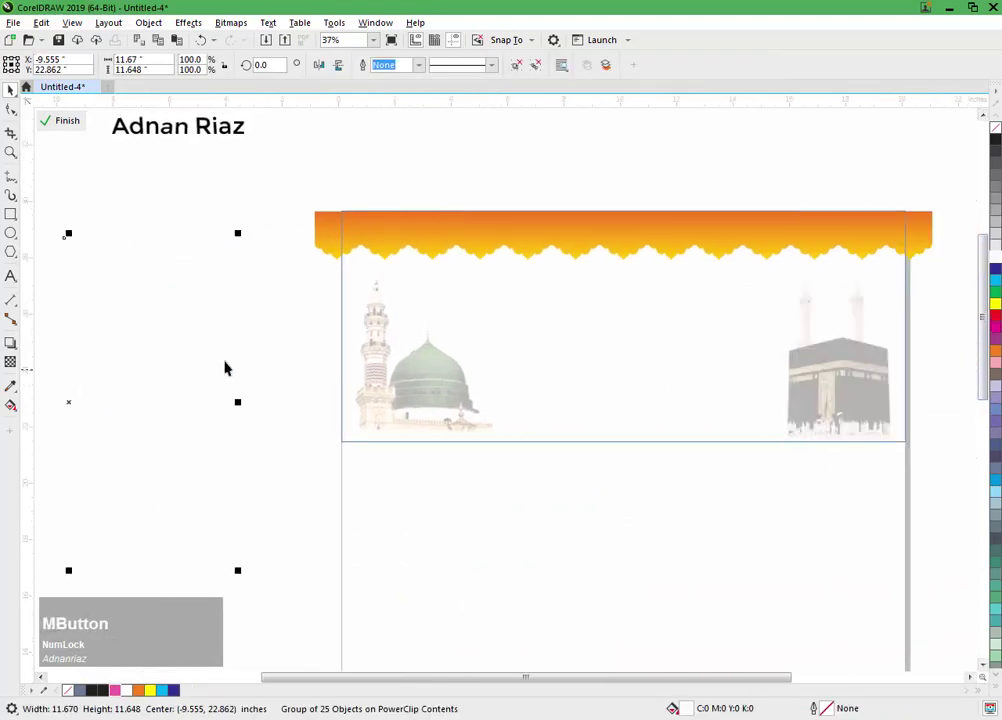
drag(224, 365, 760, 353)
scroll(677, 312, down, 2)
middle_click(678, 306)
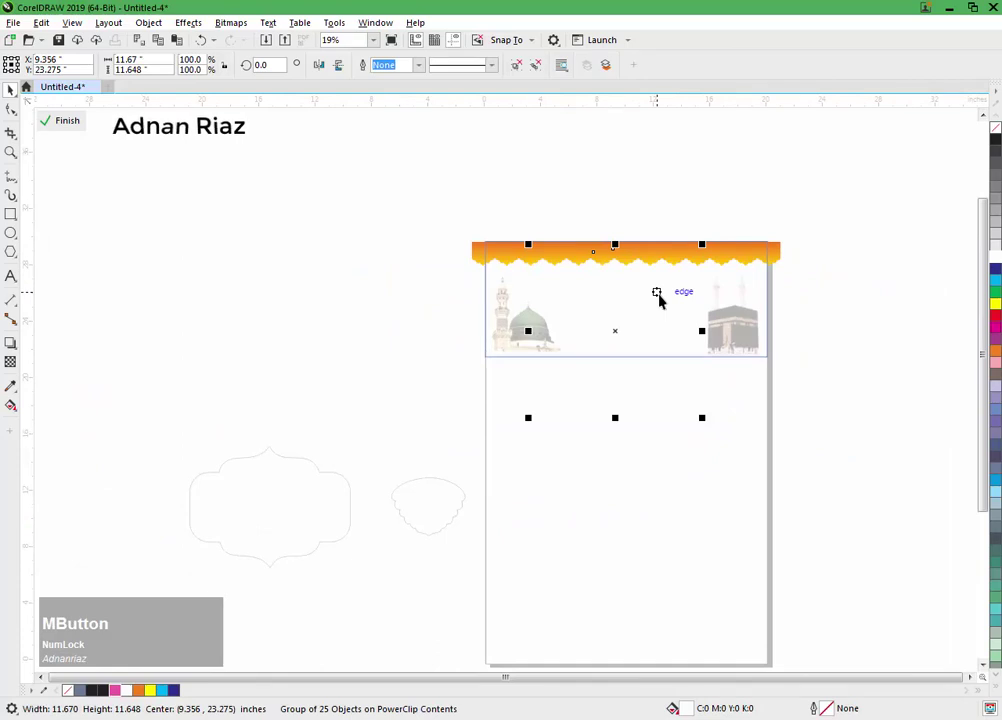
Step: Recolour the sunburst black, centre it on the page and move it straight up to the middle of the header panel
click(993, 141)
key(p)
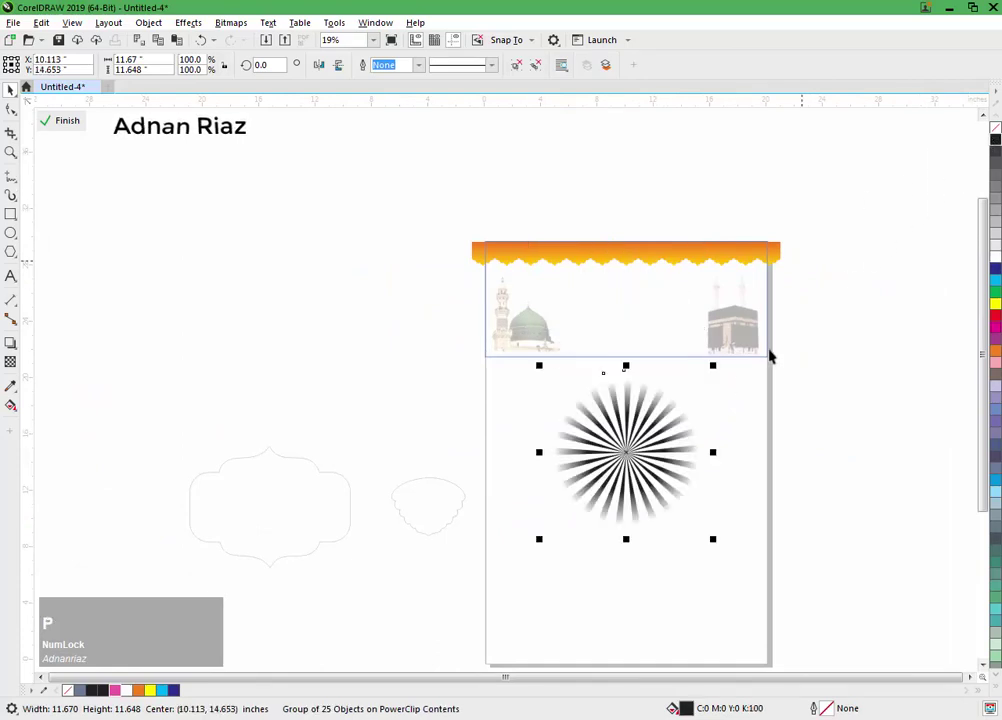
drag(665, 450, 668, 319)
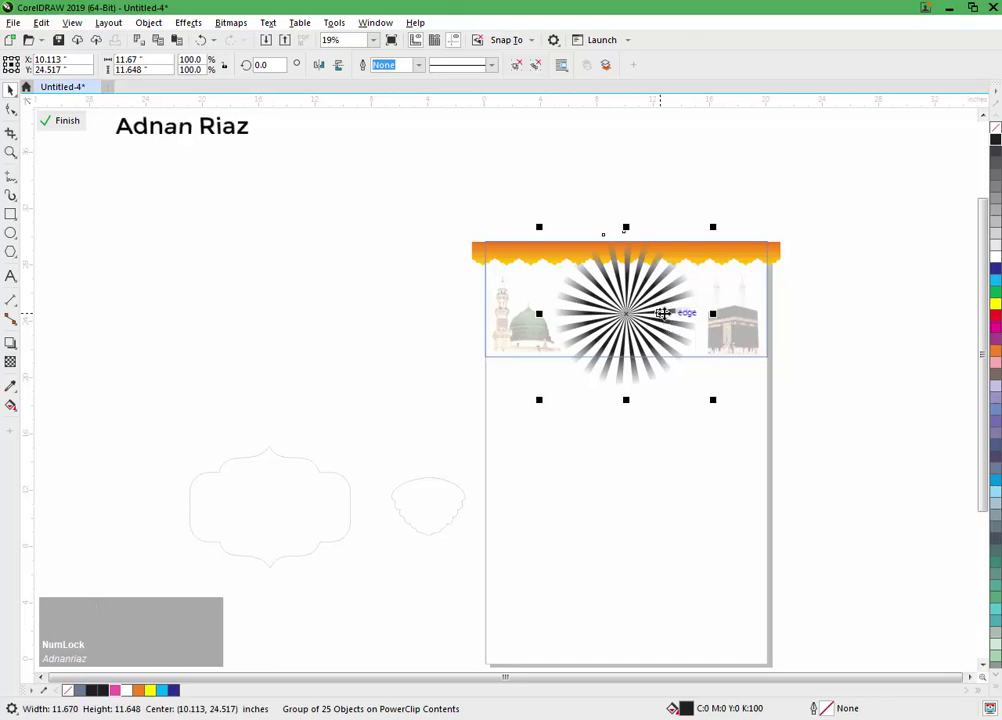
Step: Send the sunburst to the back of the header panel's contents, fill it white and finish editing the PowerClip
scroll(662, 313, up, 2)
key(shift+Page_Down)
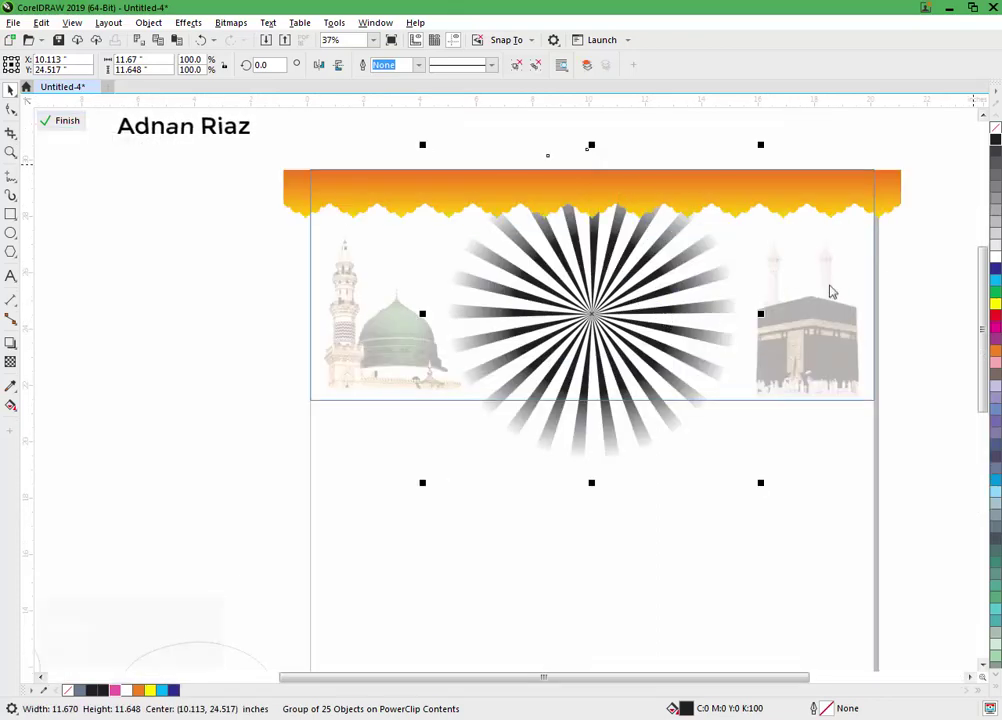
click(996, 252)
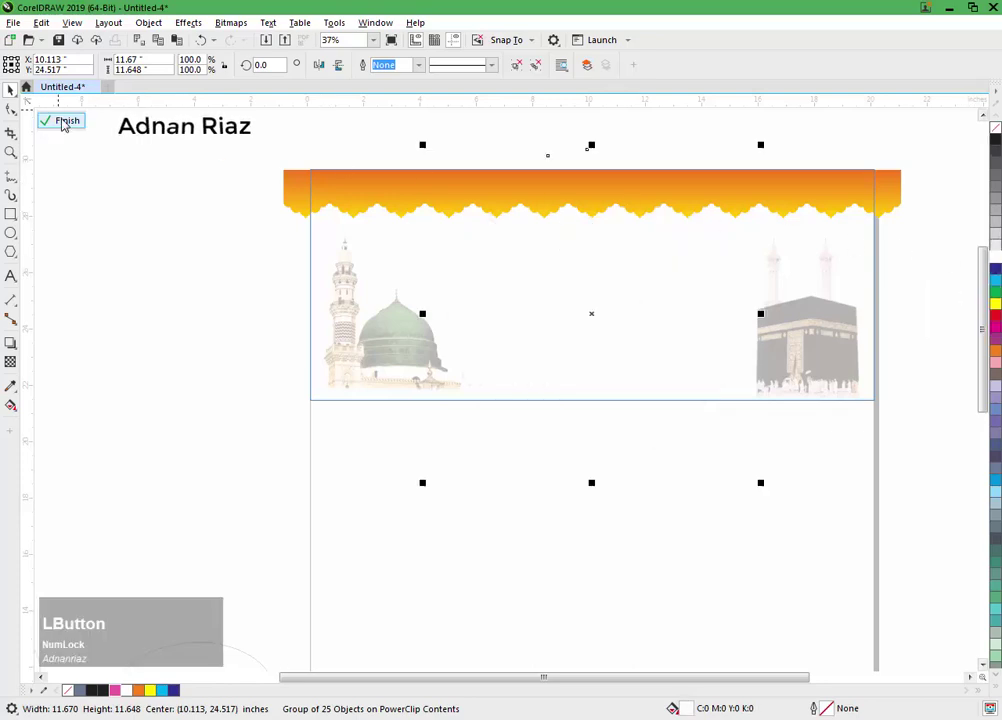
click(64, 121)
key(Escape)
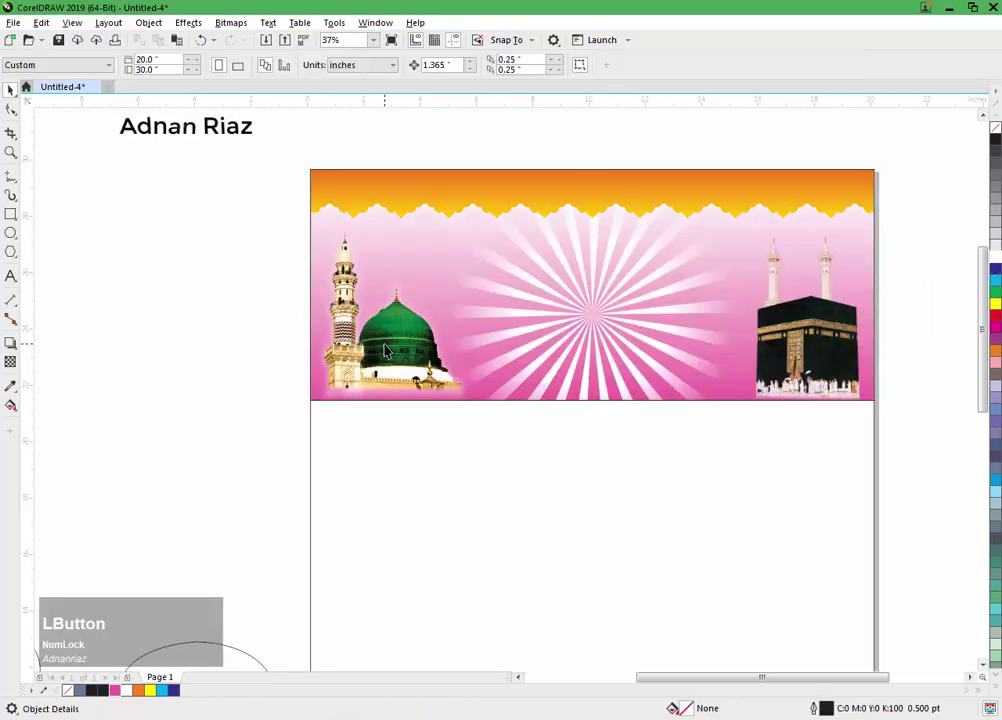
Step: Remove the outline from the pink header panel
scroll(572, 325, down, 2)
middle_click(574, 327)
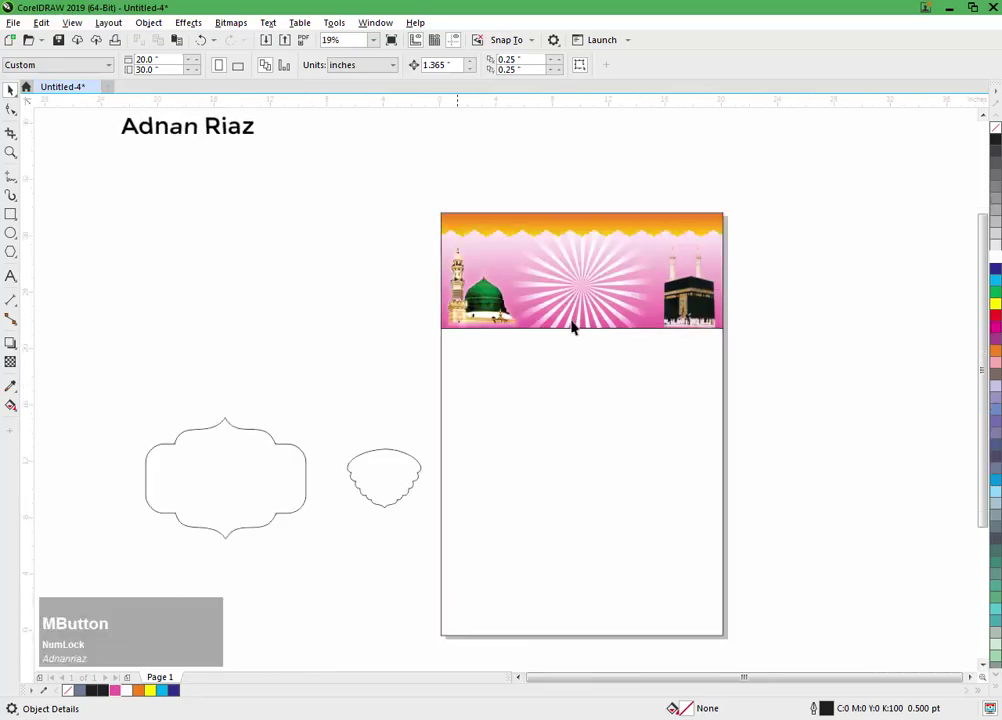
scroll(595, 297, up, 2)
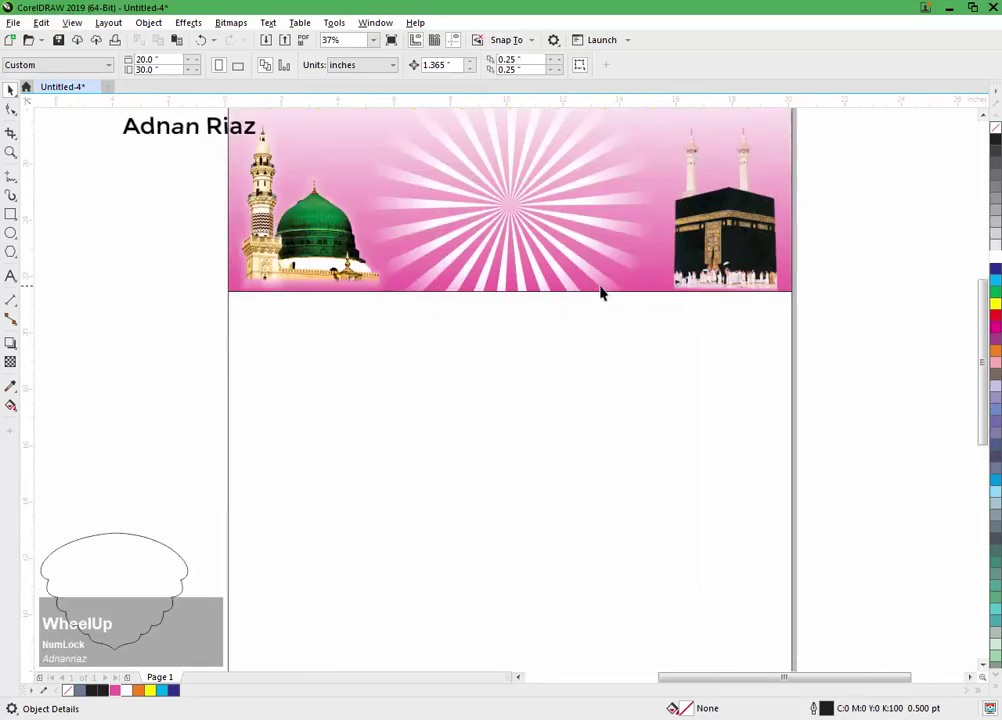
click(650, 272)
right_click(995, 130)
click(884, 221)
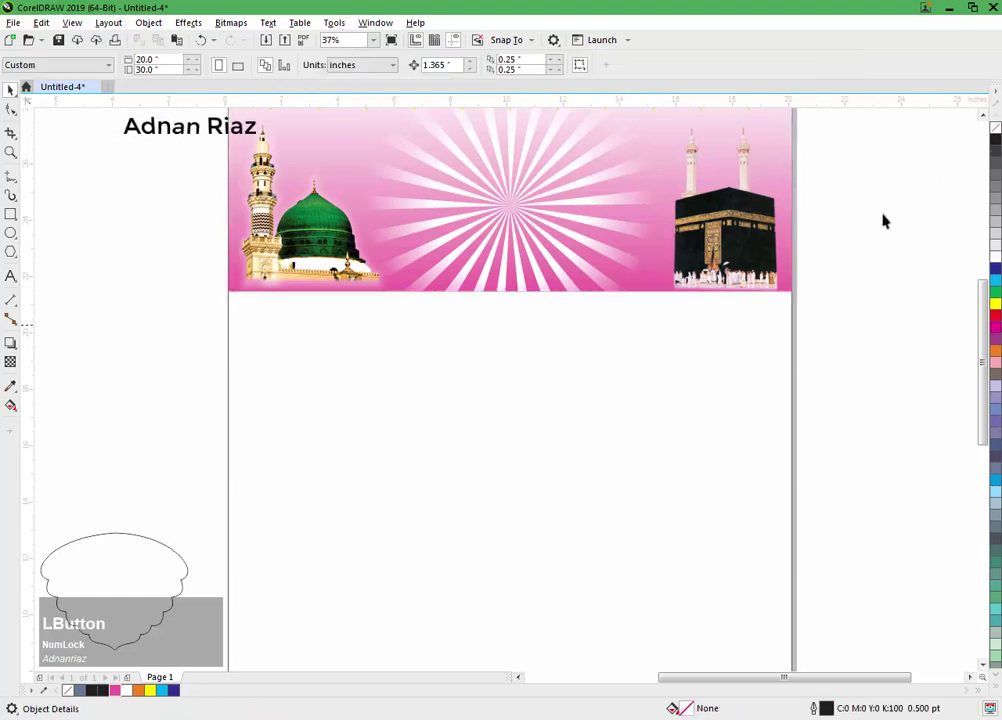
Step: Draw a full-width strip about 20 by 2 inches directly below the header panel and apply a vertical red-to-yellow fountain fill
click(10, 215)
drag(228, 291, 794, 349)
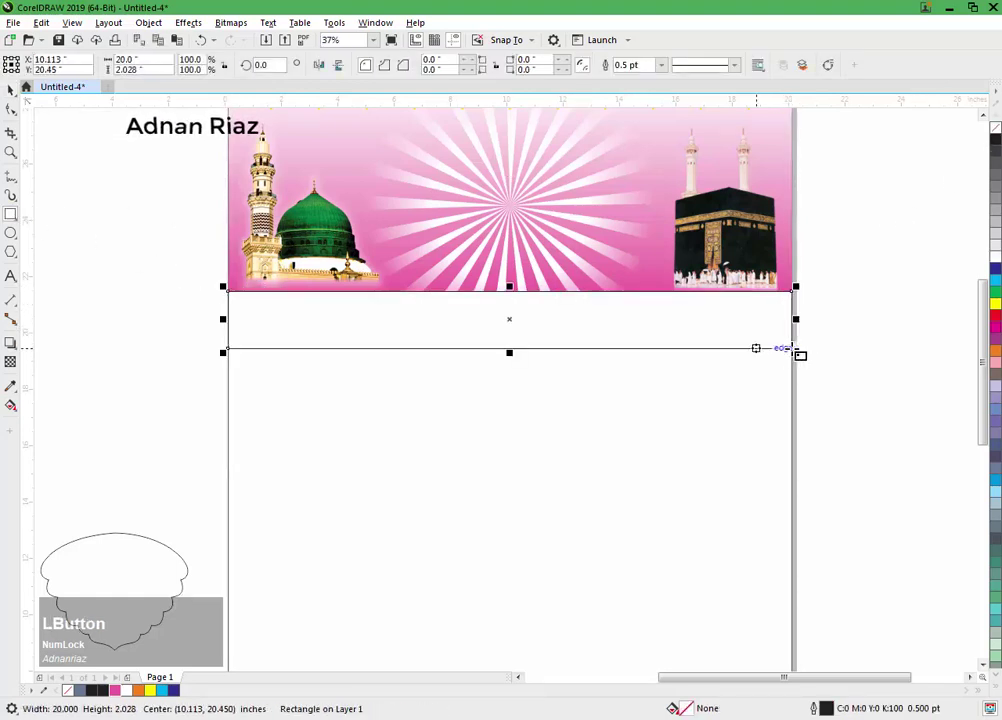
key(g)
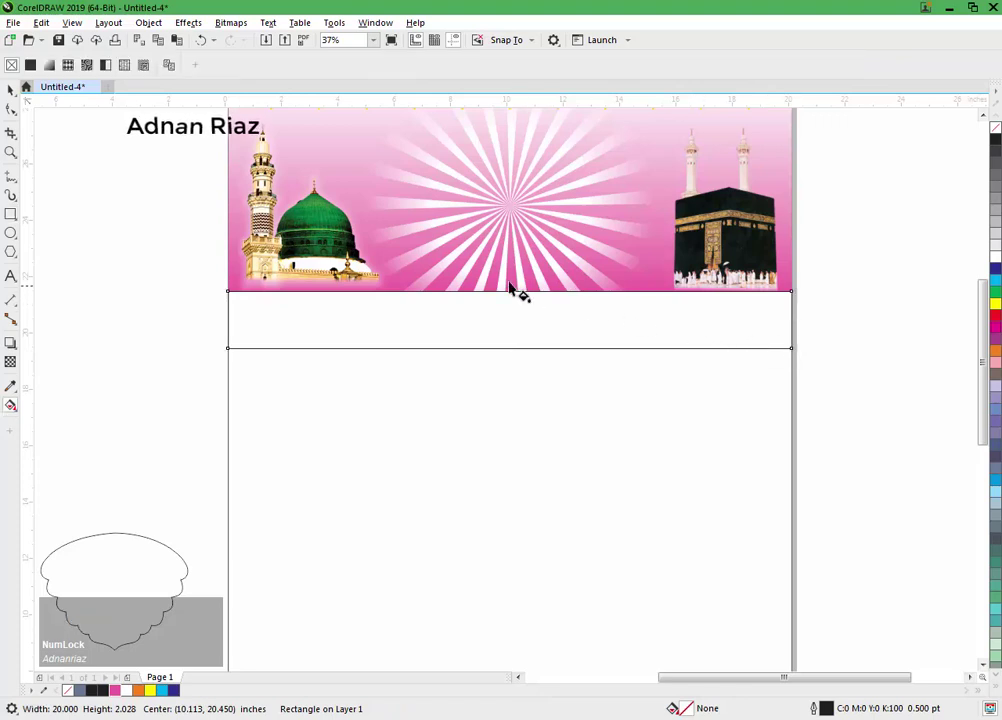
drag(510, 288, 510, 355)
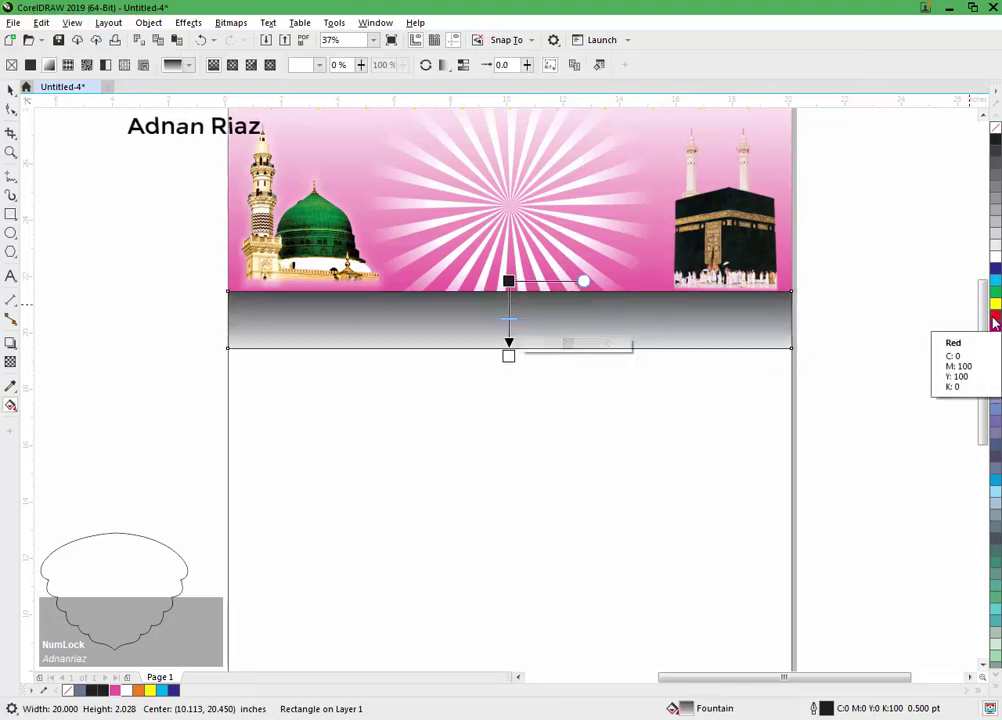
drag(995, 320, 511, 288)
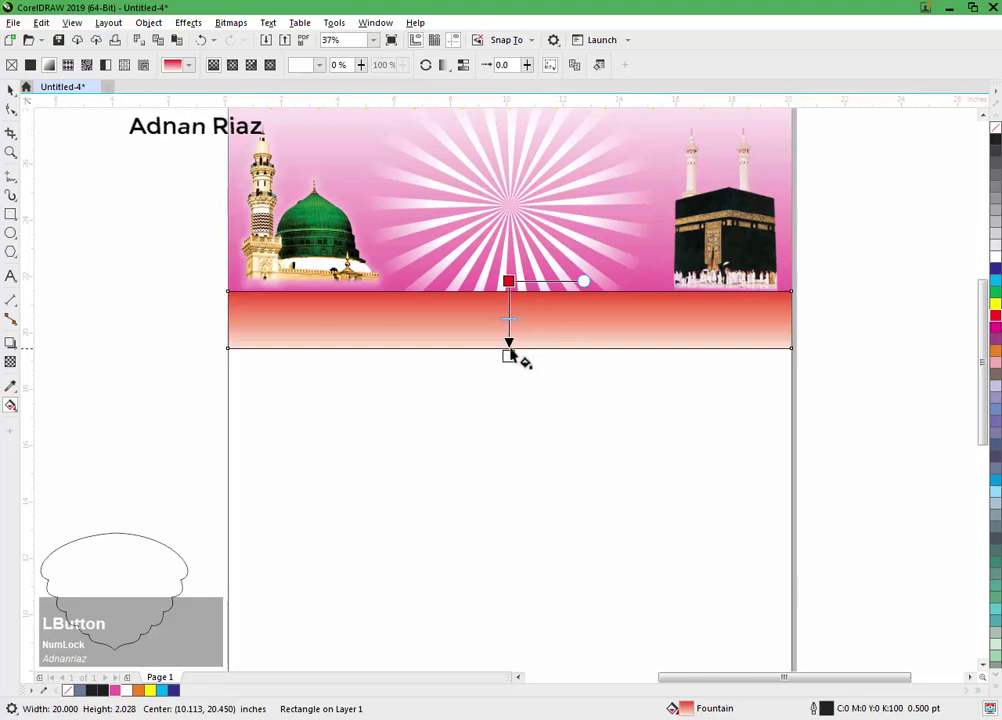
click(995, 356)
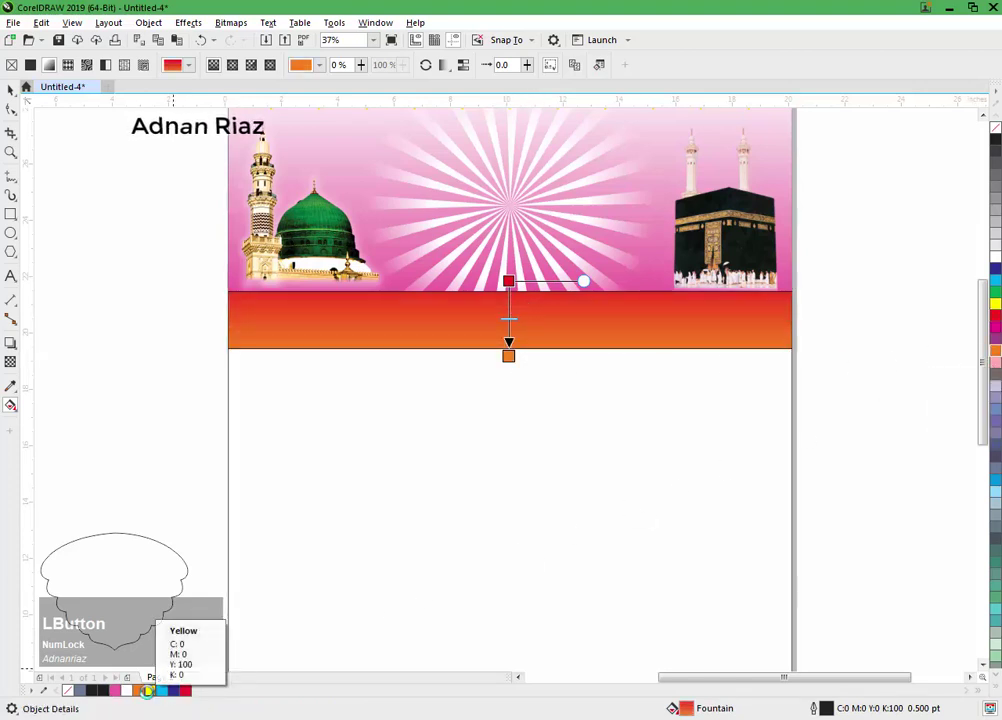
click(150, 691)
Step: Move the gradient's red end slightly above the strip and its yellow end onto the lower edge, and remove the strip's outline
drag(508, 281, 509, 262)
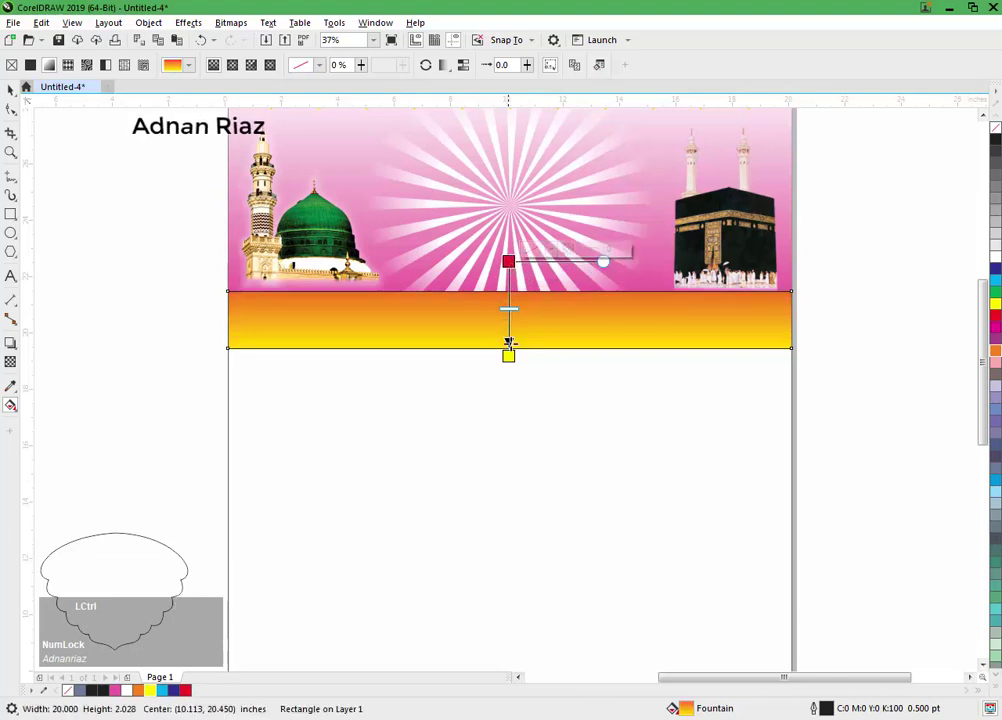
drag(508, 356, 509, 348)
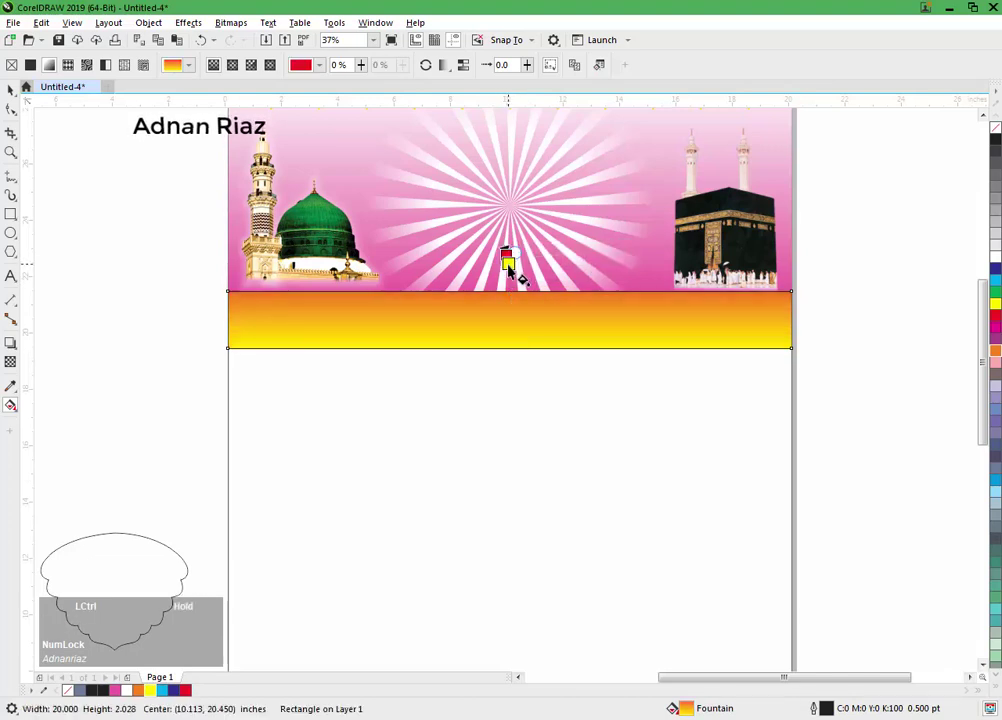
key(ctrl+z)
click(509, 262)
drag(508, 262, 508, 273)
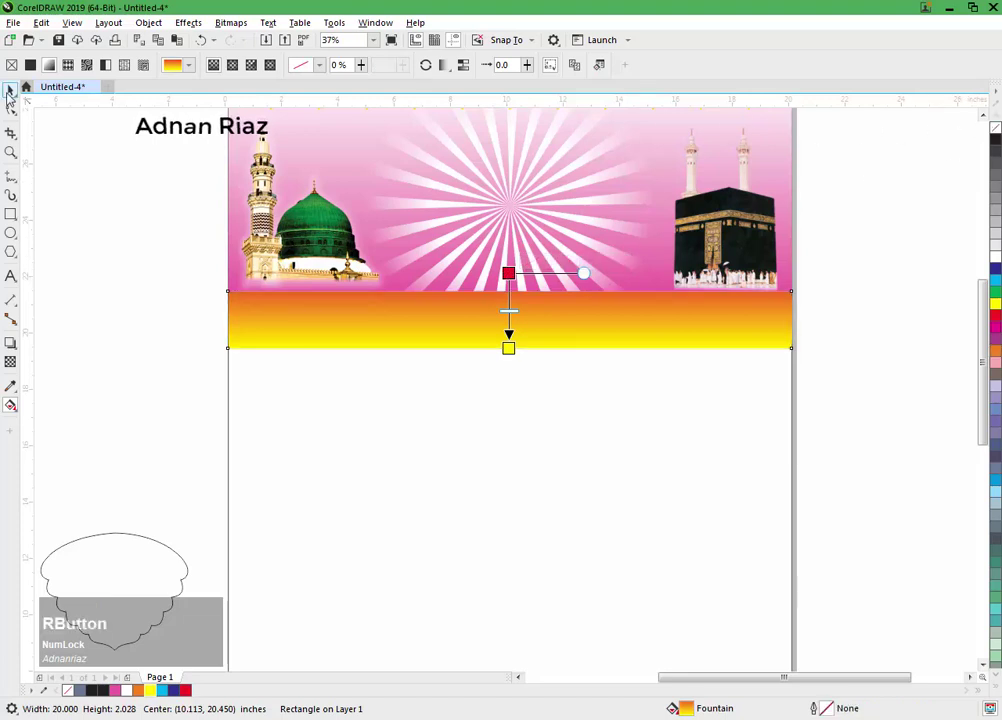
click(10, 89)
click(138, 267)
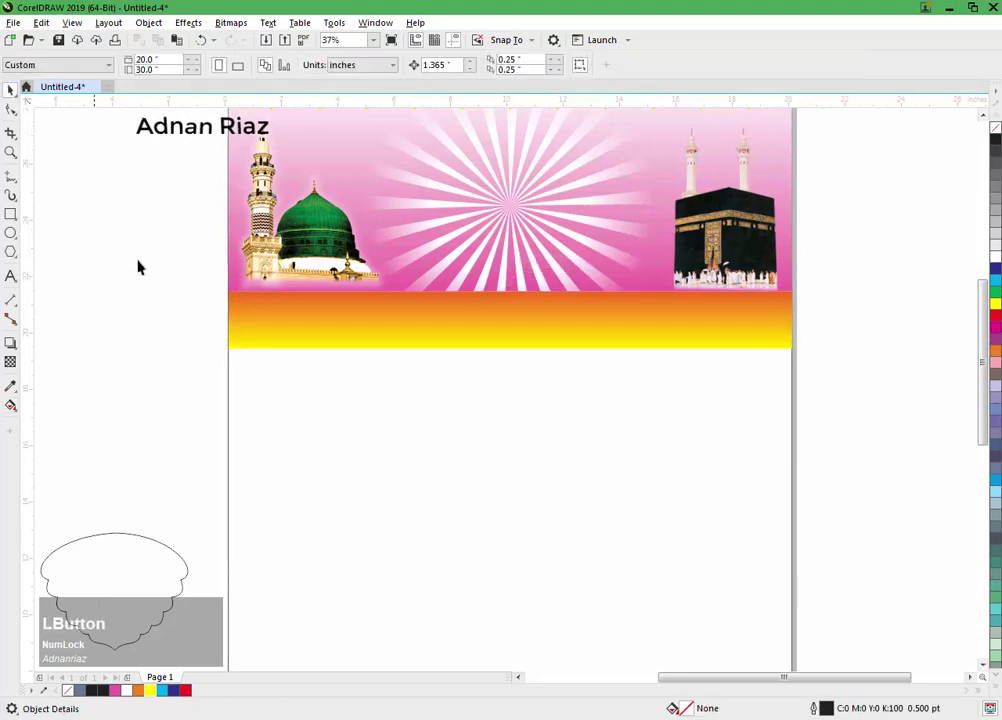
Step: Draw straight 20-inch horizontal lines along the upper and lower edges of the orange-yellow strip
click(10, 175)
drag(229, 291, 780, 299)
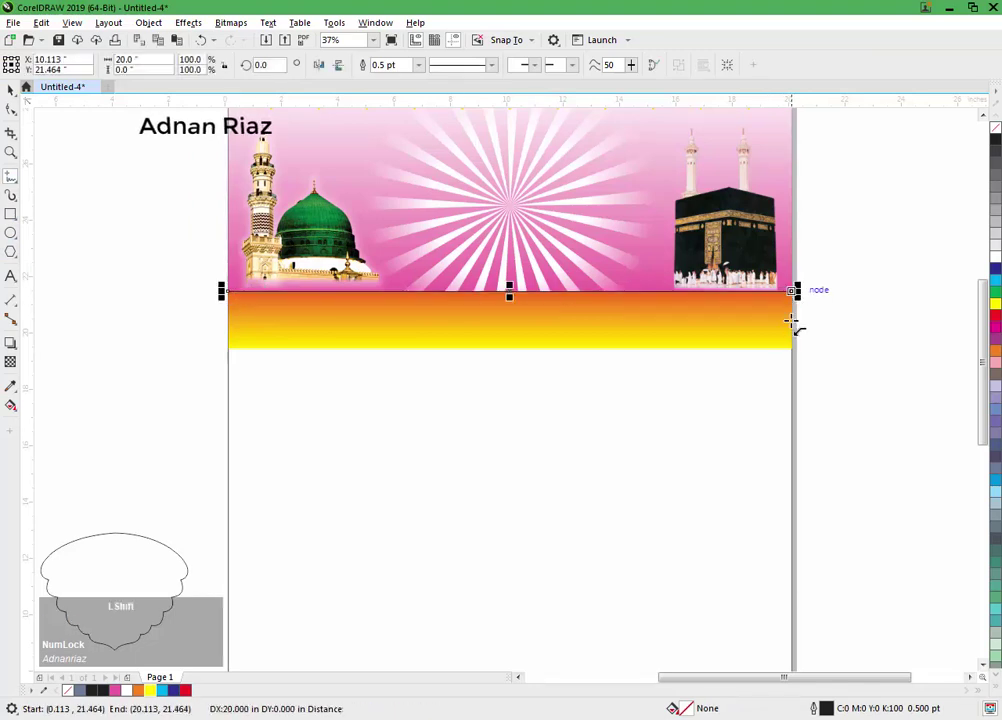
drag(790, 347, 367, 377)
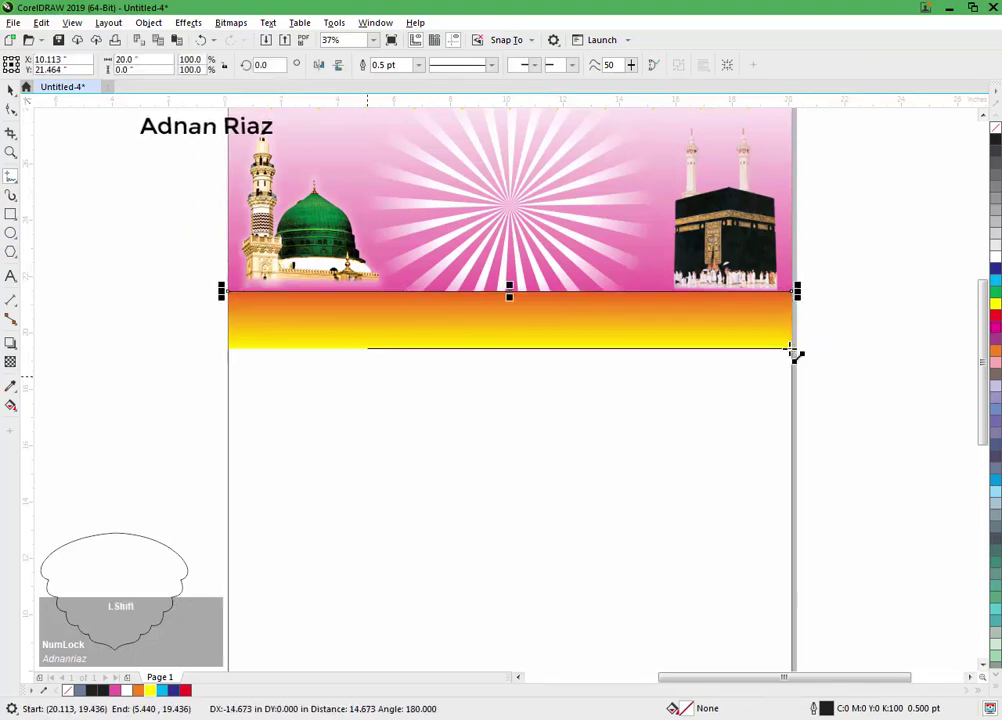
drag(790, 352, 229, 376)
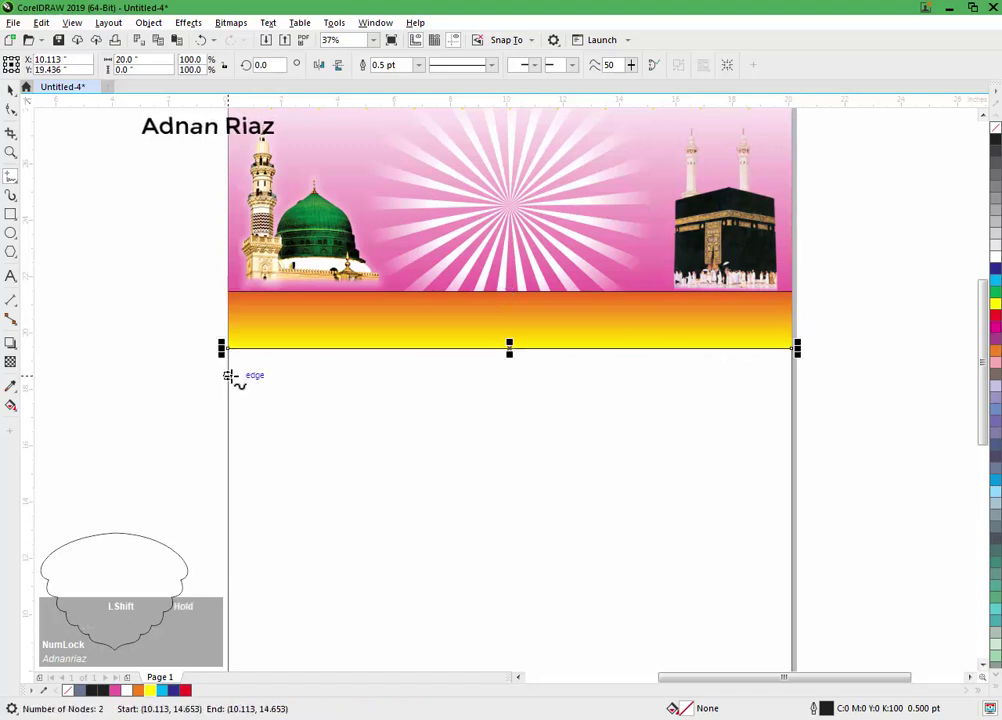
click(11, 89)
Step: Set the outline width of the two strip edge lines to 3.0 pt
drag(128, 264, 822, 309)
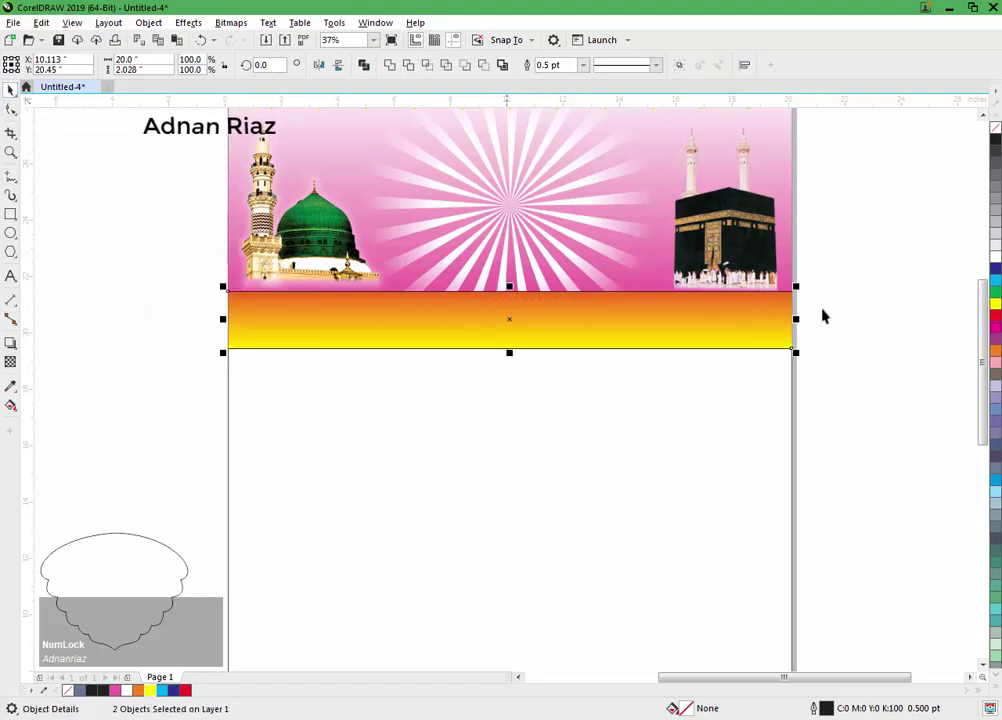
click(583, 66)
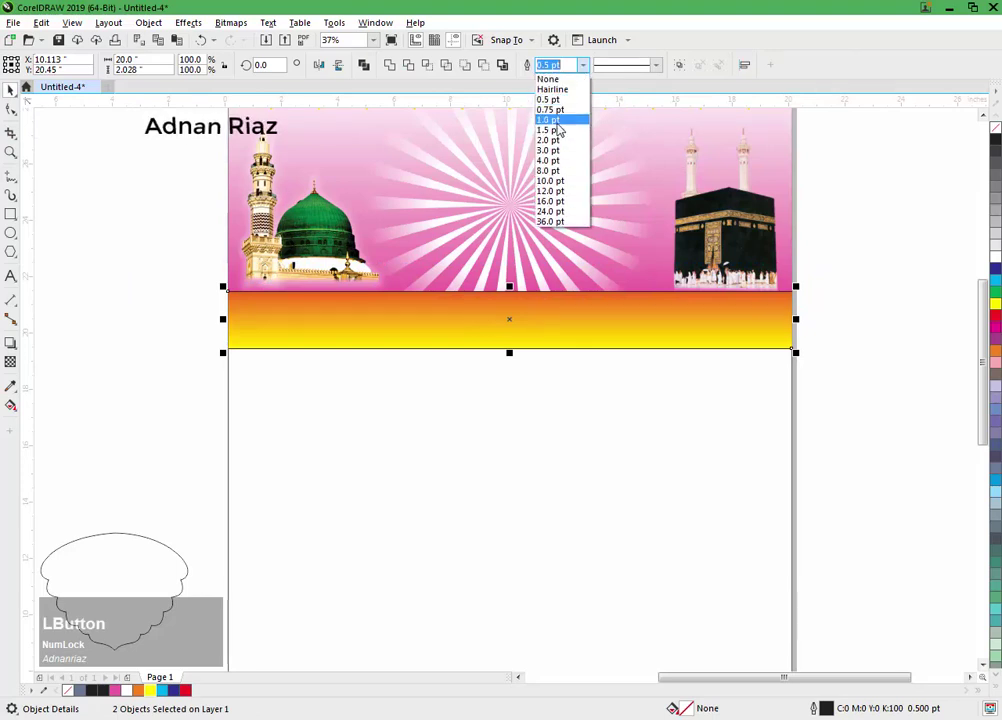
click(556, 120)
click(583, 66)
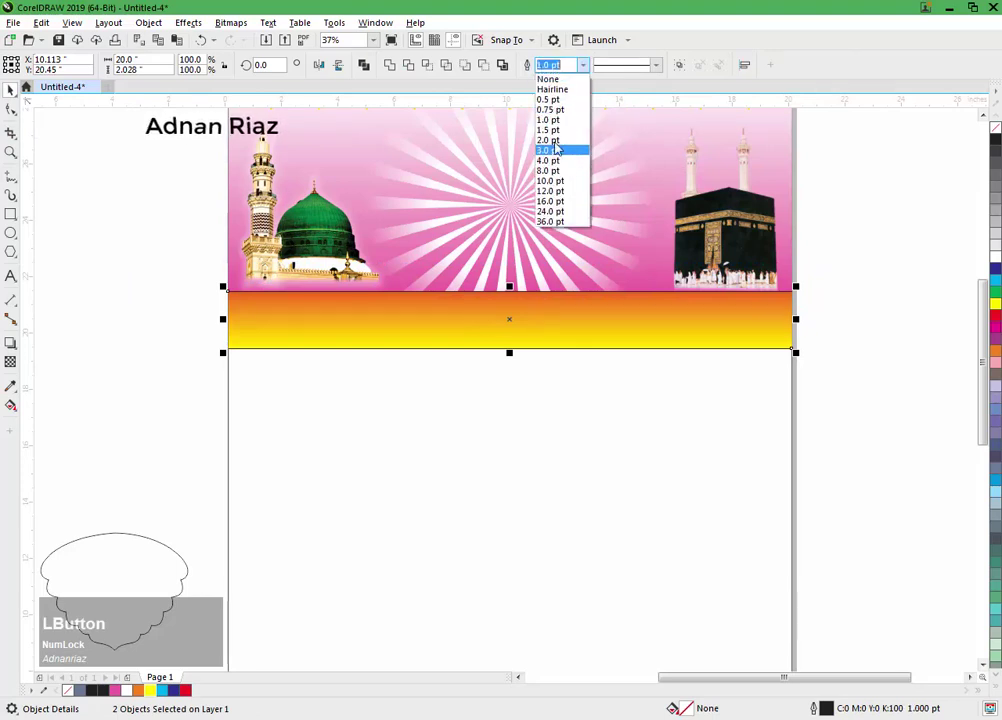
click(556, 141)
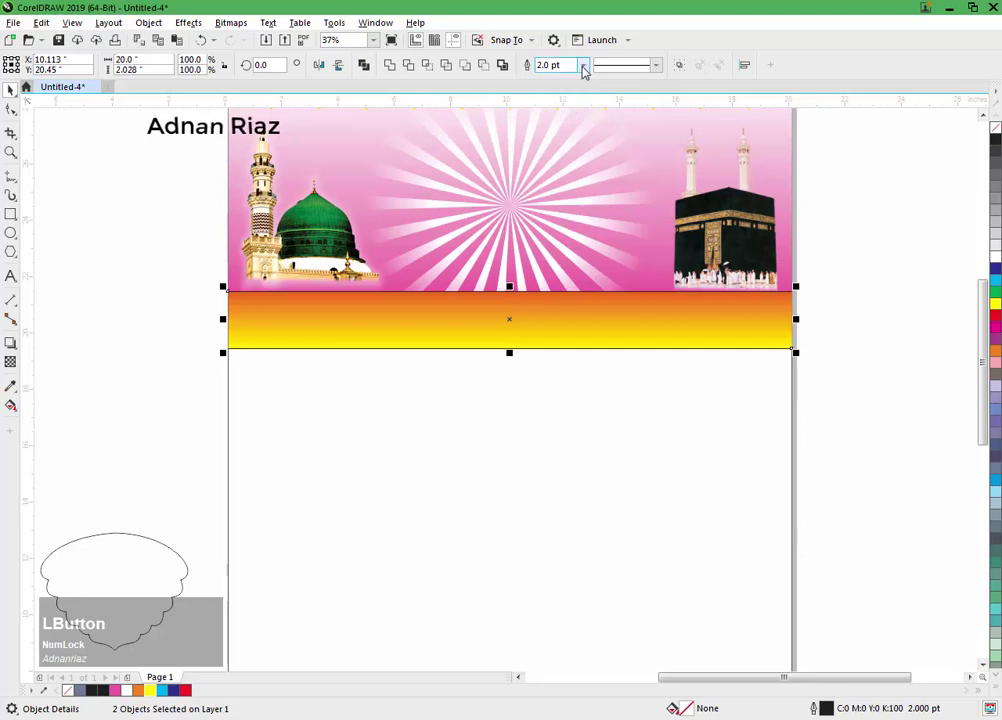
click(583, 66)
click(556, 152)
click(75, 270)
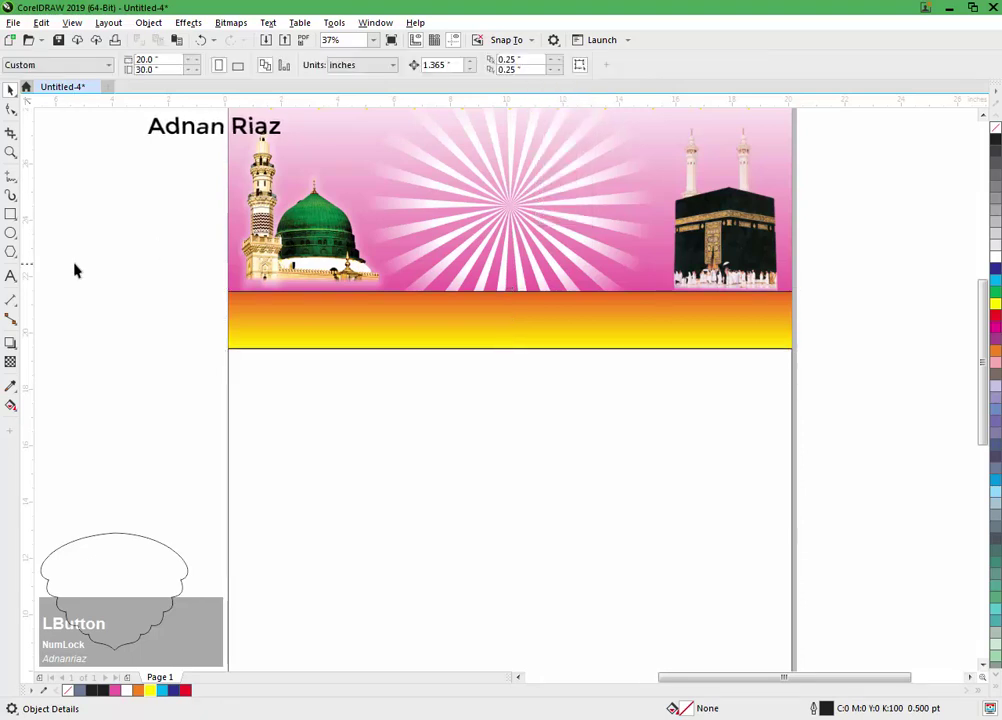
Step: Group the gradient strip with its two edge lines
drag(823, 364, 793, 360)
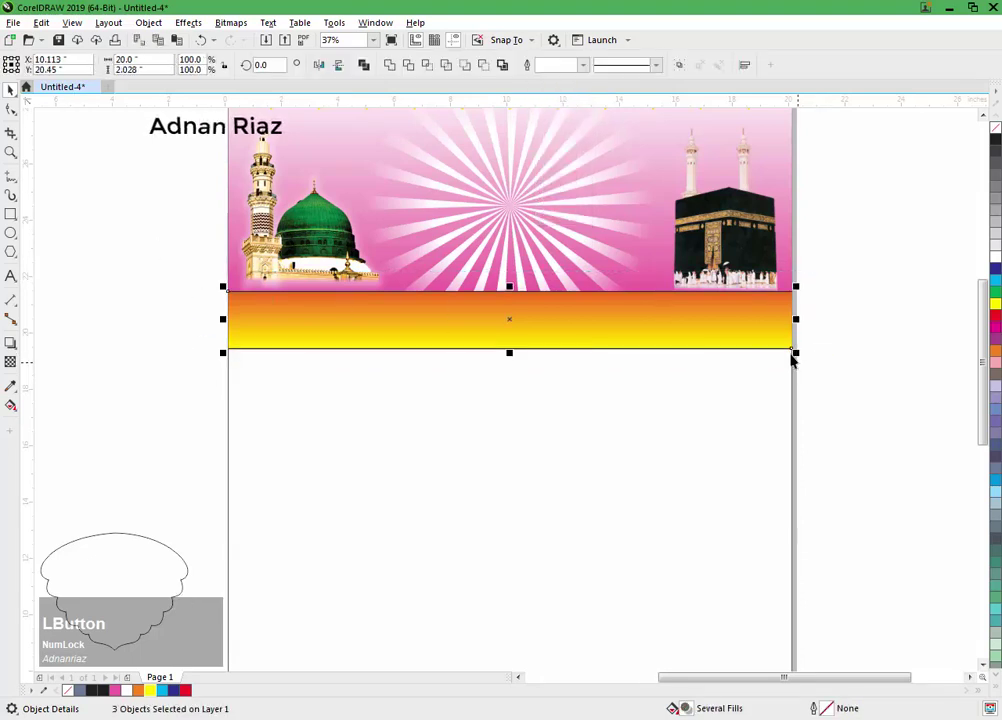
key(ctrl+g)
click(808, 362)
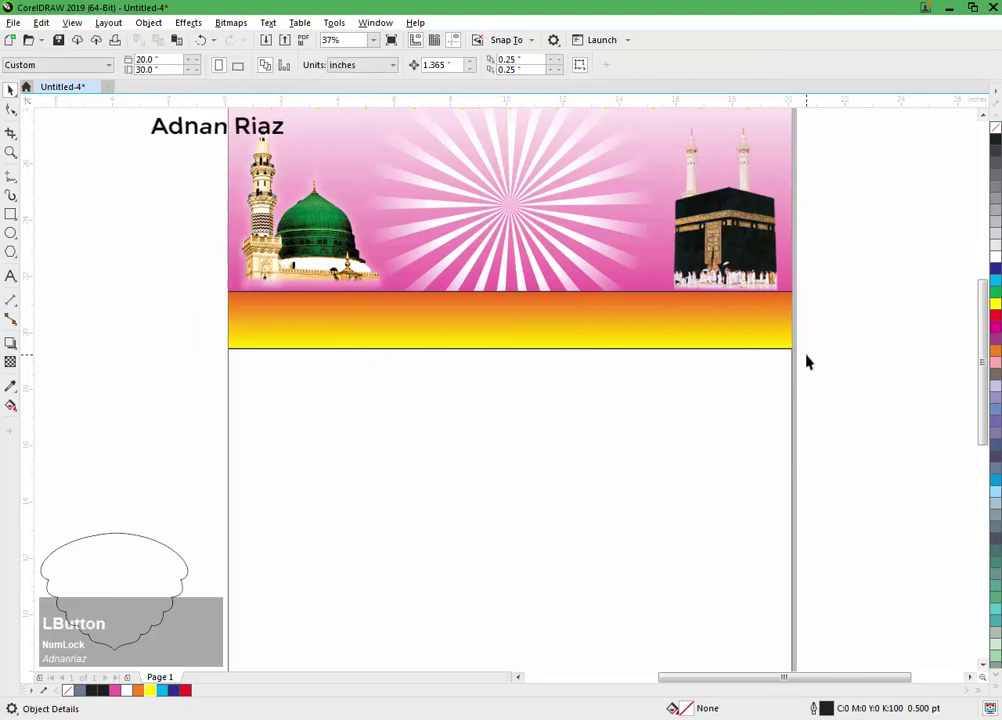
Step: Make a shortened copy of the page-size rectangle reaching from the strip's lower edge to the page bottom, about 19.8 inches high
scroll(808, 362, down, 1)
scroll(768, 365, down, 1)
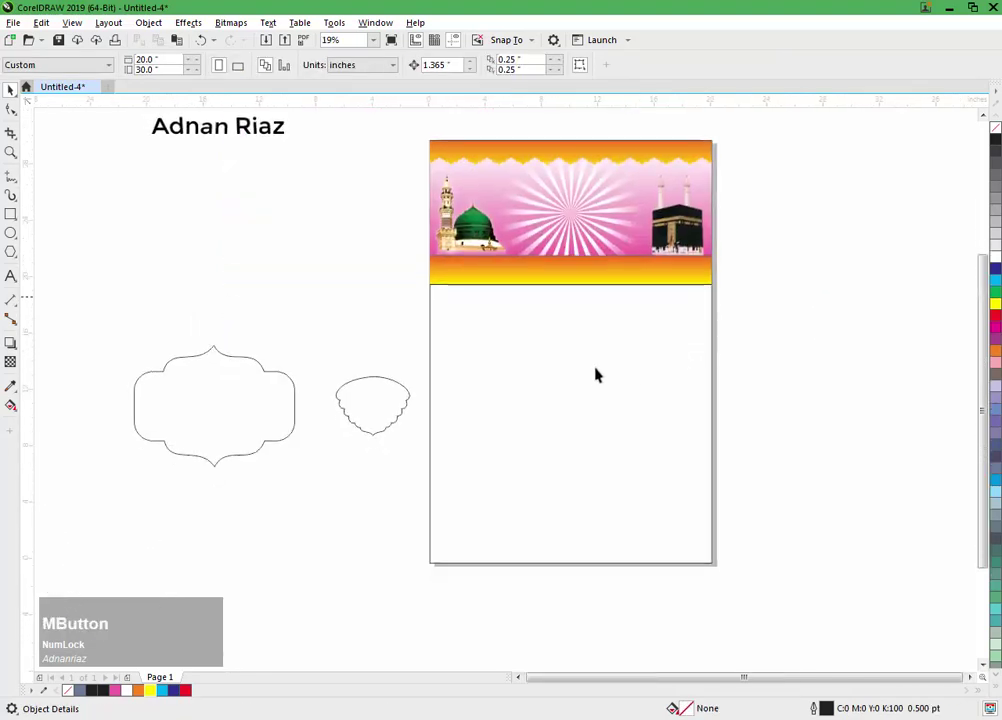
drag(577, 376, 643, 374)
key(ctrl+z)
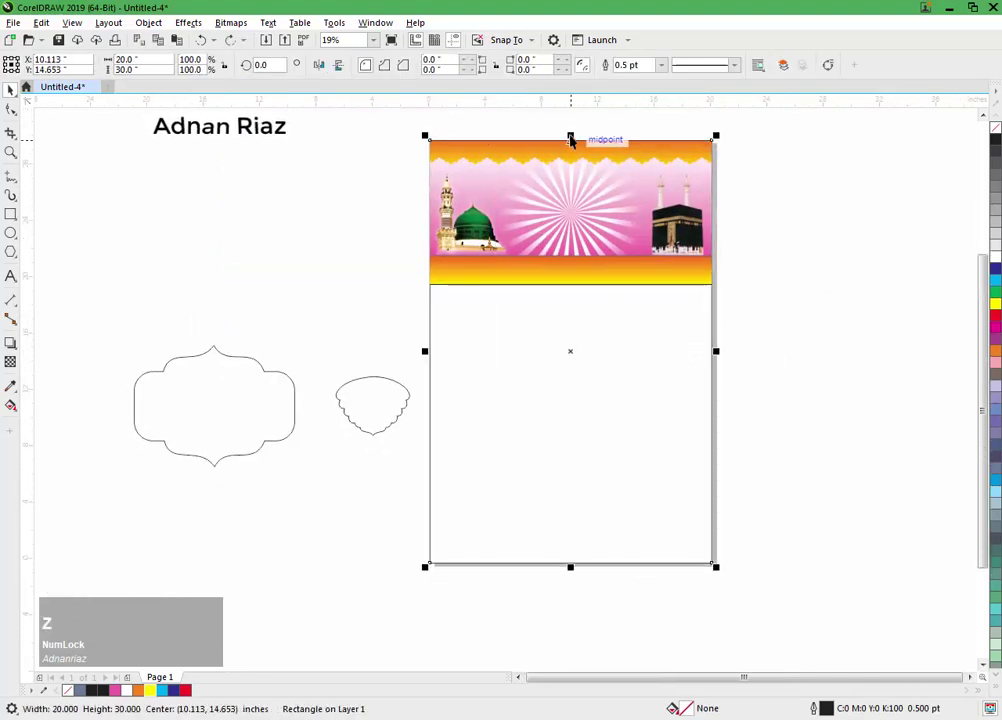
drag(570, 137, 570, 282)
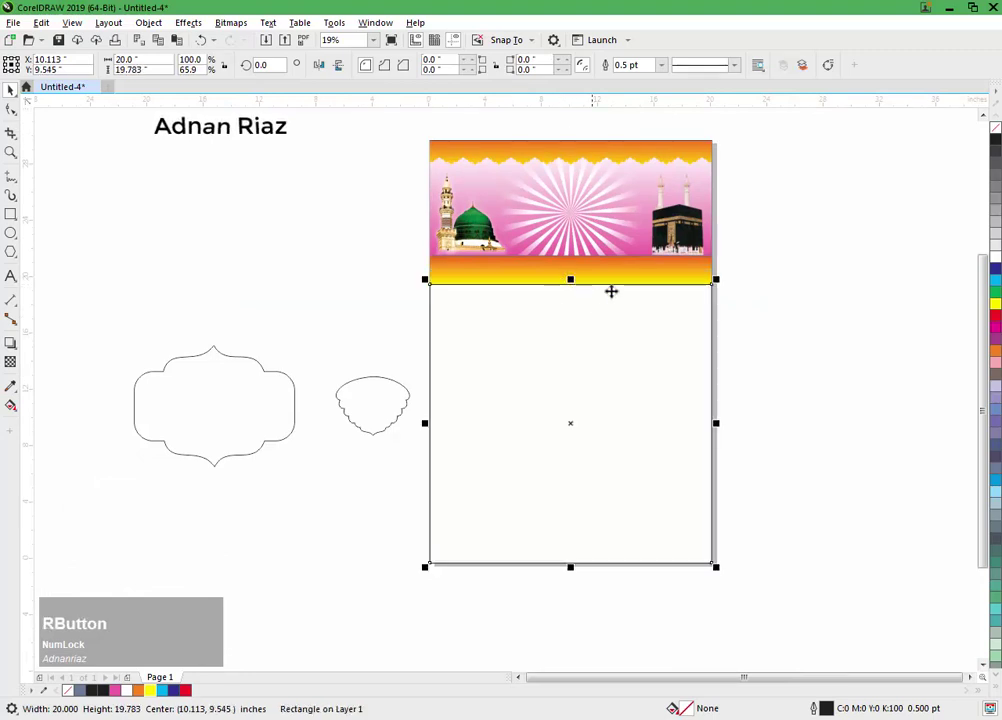
click(797, 370)
scroll(541, 353, down, 2)
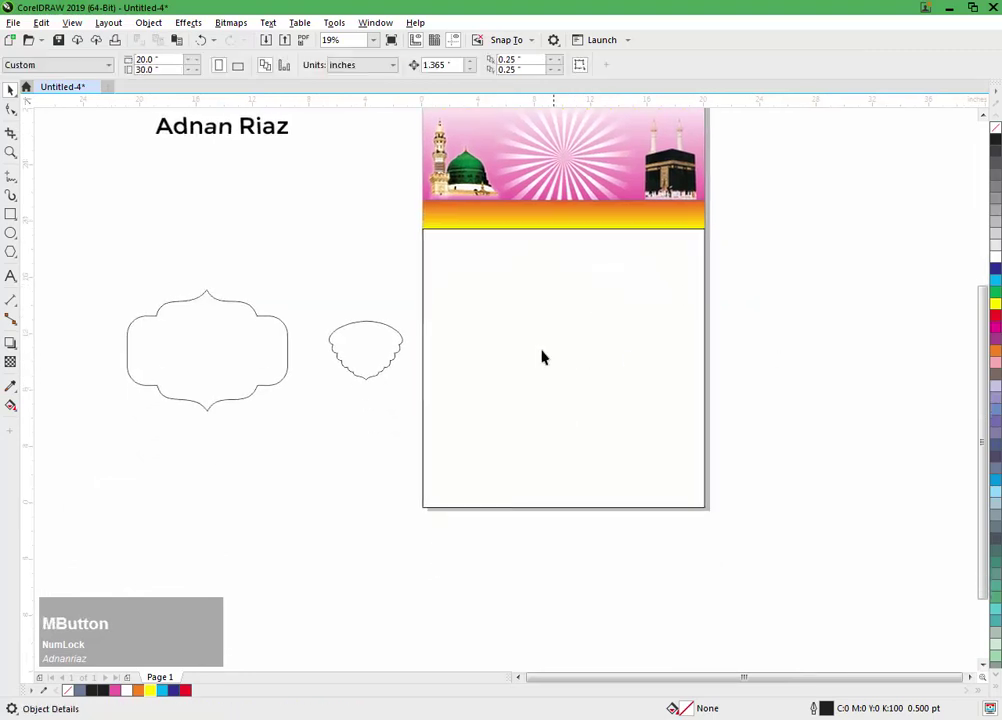
Step: Fill the lower rectangle with a vertical fountain fill from magenta at its upper edge to white at its lower edge
click(541, 350)
key(g)
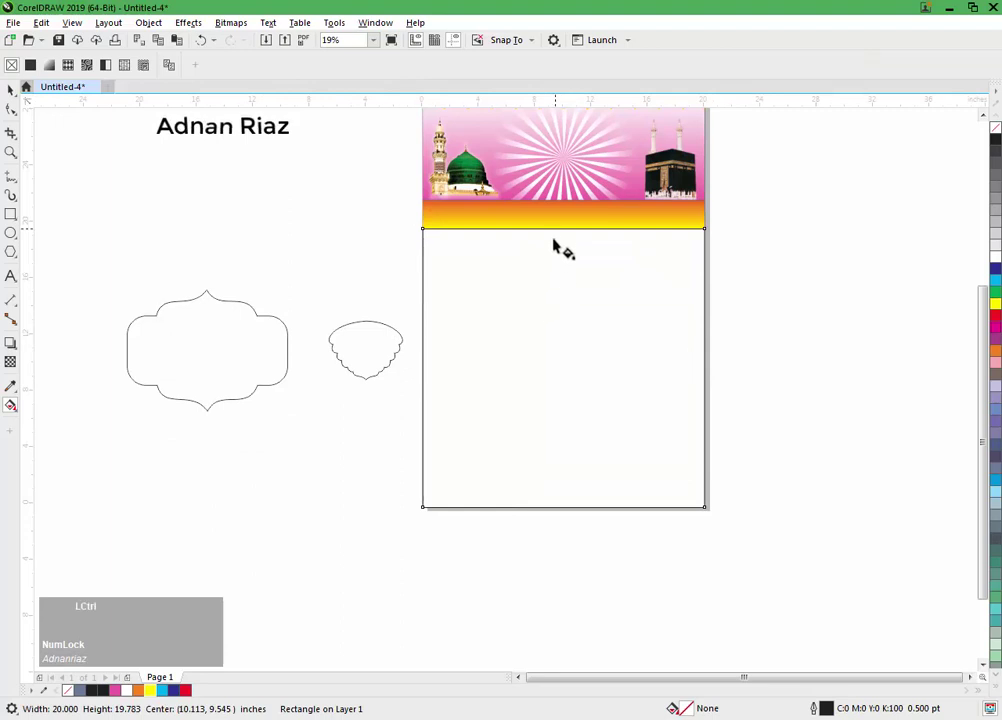
drag(554, 229, 554, 507)
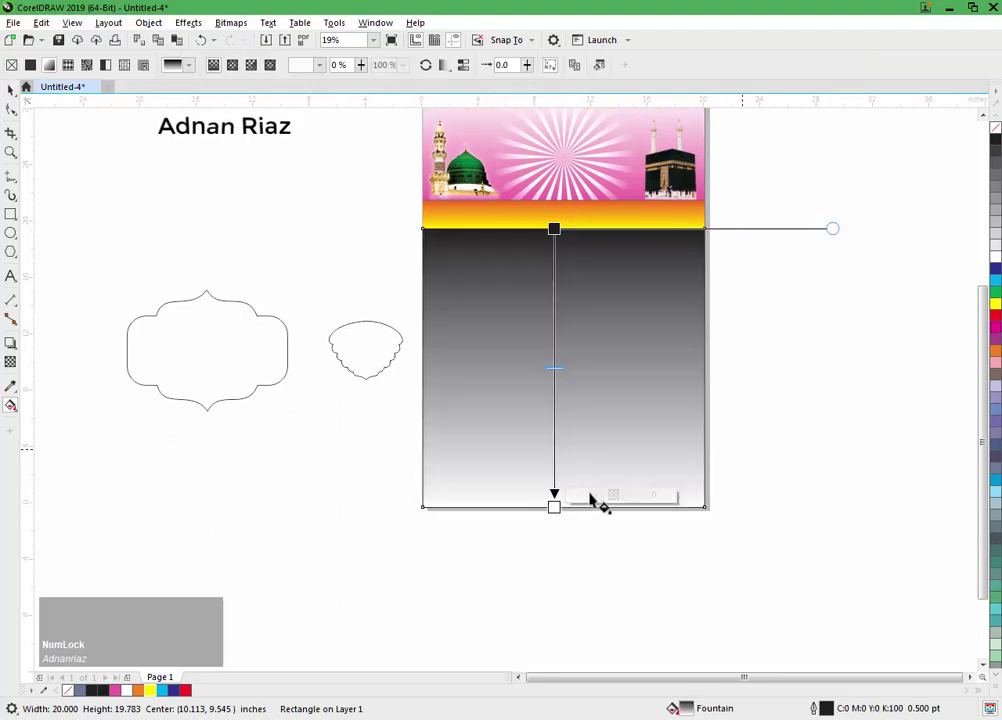
drag(995, 328, 555, 230)
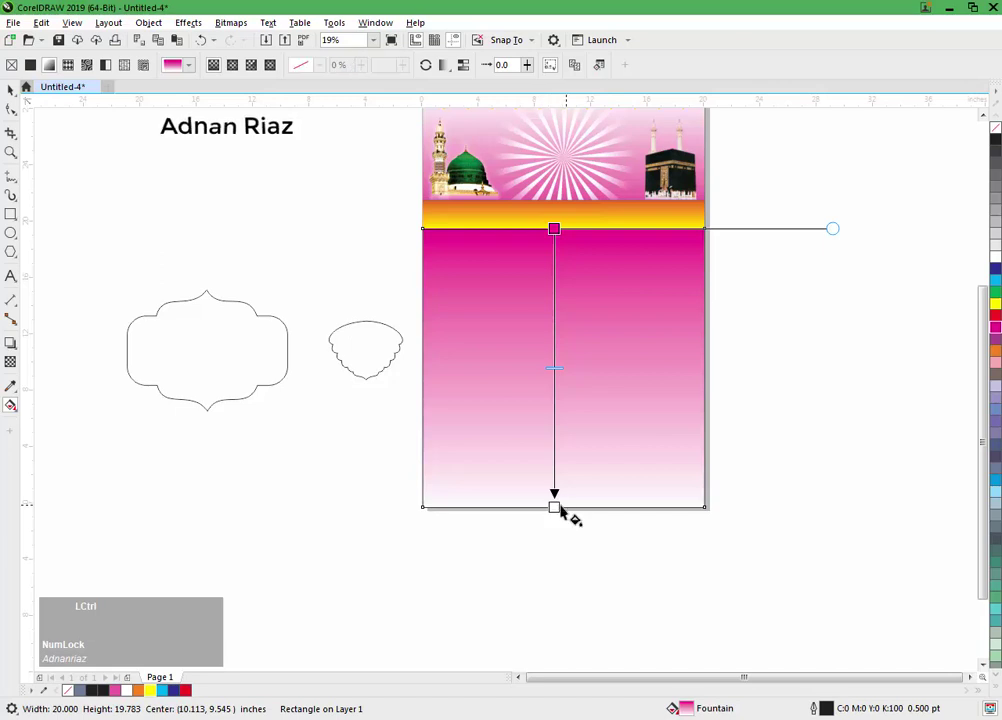
middle_click(740, 441)
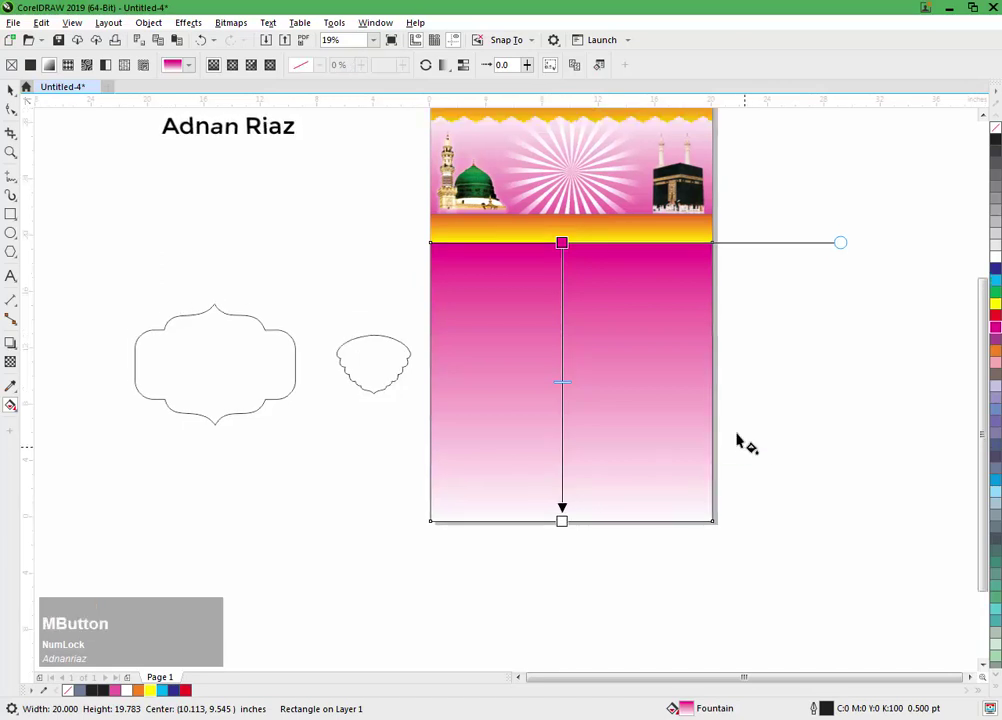
click(11, 90)
click(302, 268)
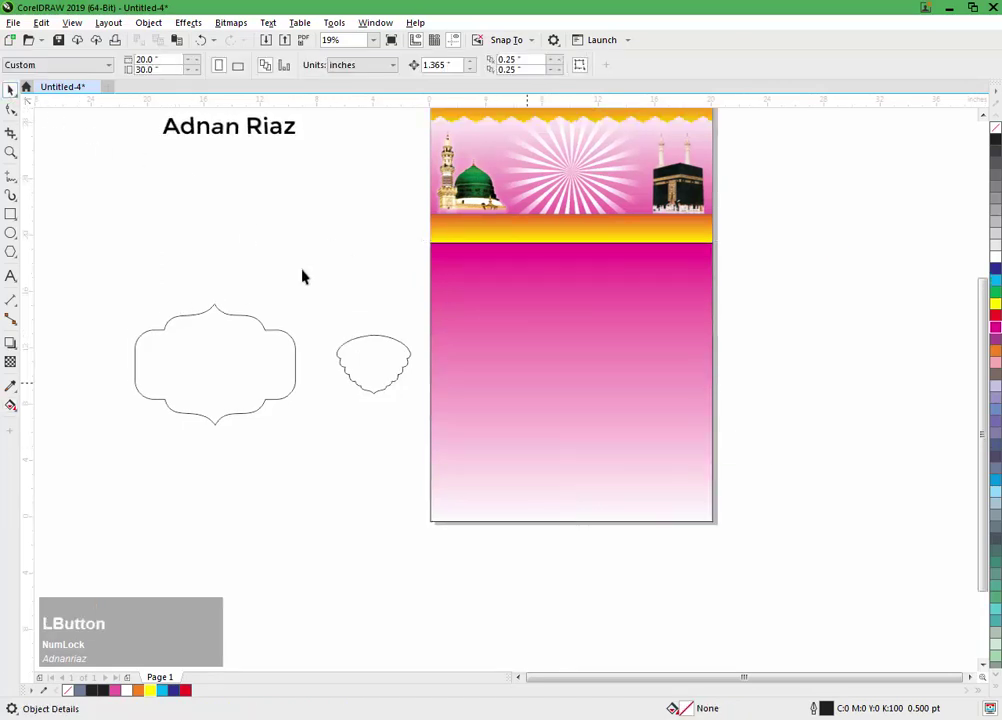
Step: Copy the sunburst group from inside the header panel's PowerClip, finish editing and paste the copy outside it
middle_click(531, 388)
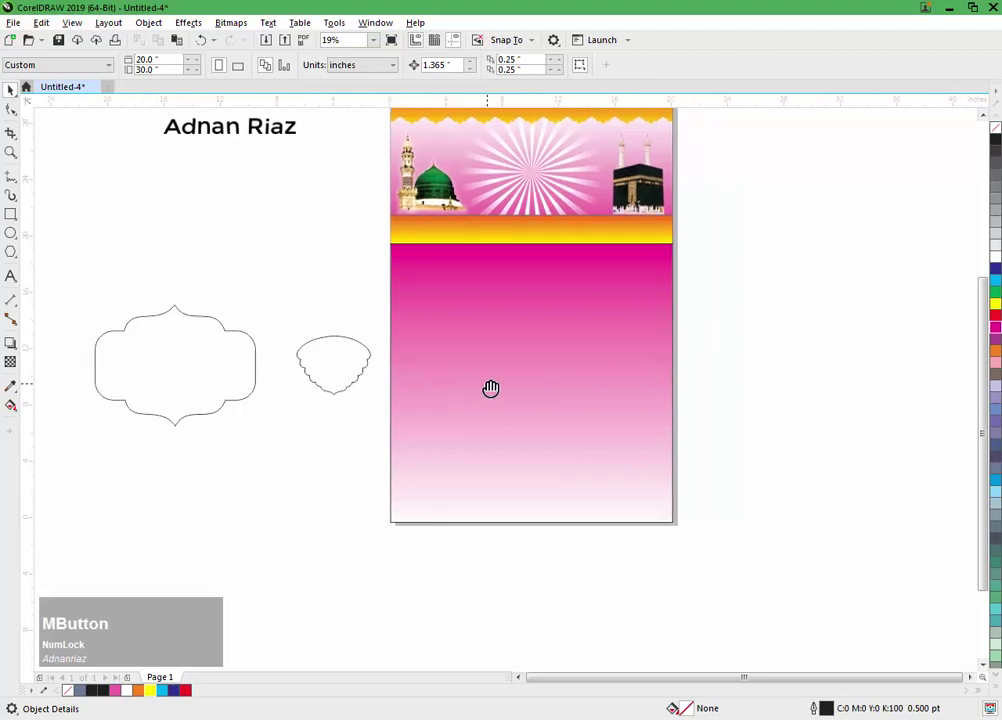
click(532, 147)
click(80, 122)
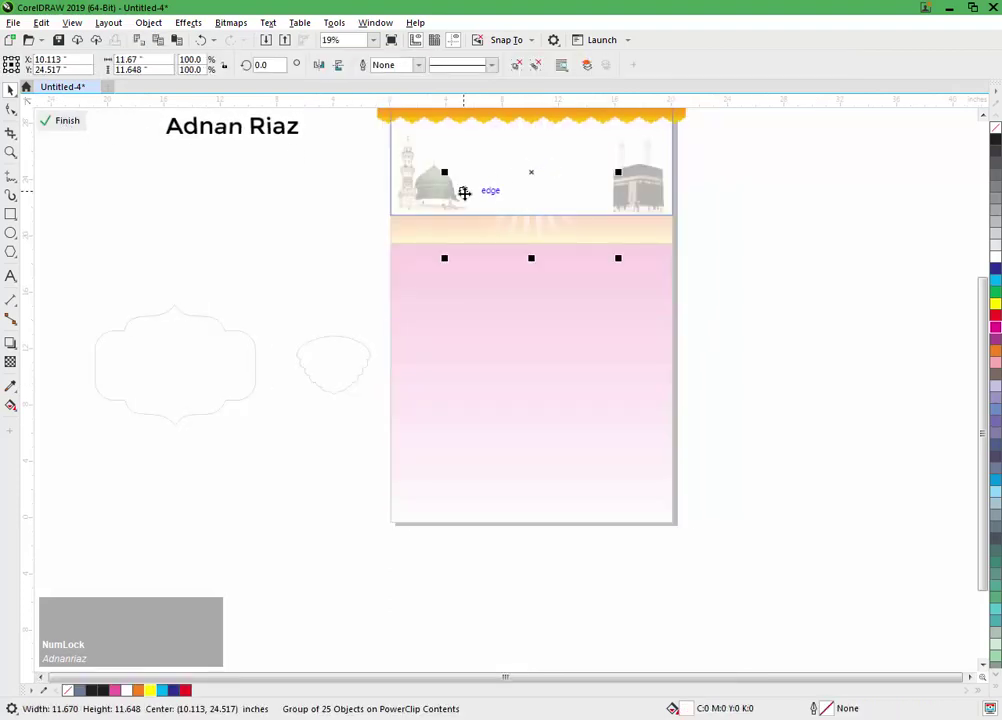
click(60, 120)
click(210, 266)
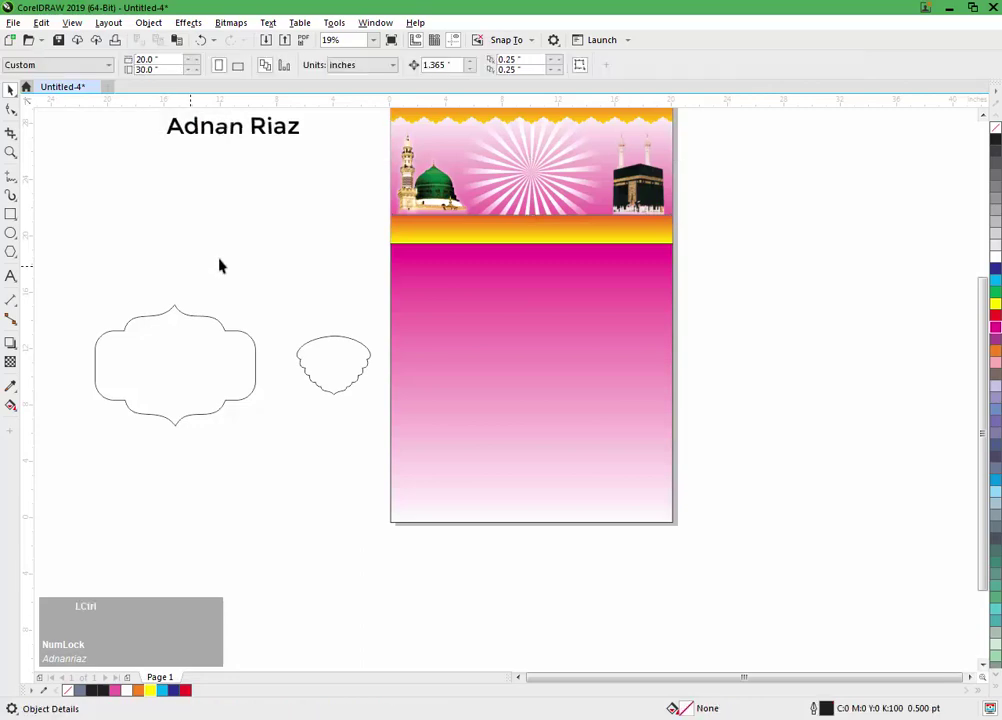
key(ctrl+v)
Step: Move the sunburst copy onto the magenta panel, enlarge it to about 24.3 inches wide and position it near the panel's middle
drag(531, 195, 532, 362)
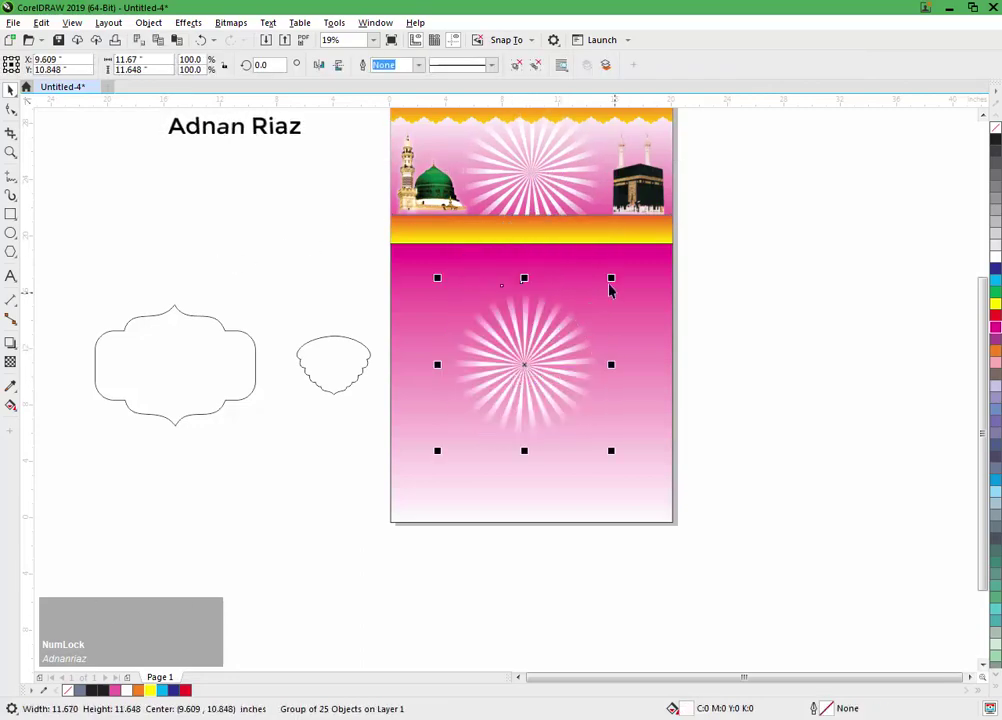
drag(611, 280, 700, 190)
drag(534, 352, 538, 353)
click(11, 363)
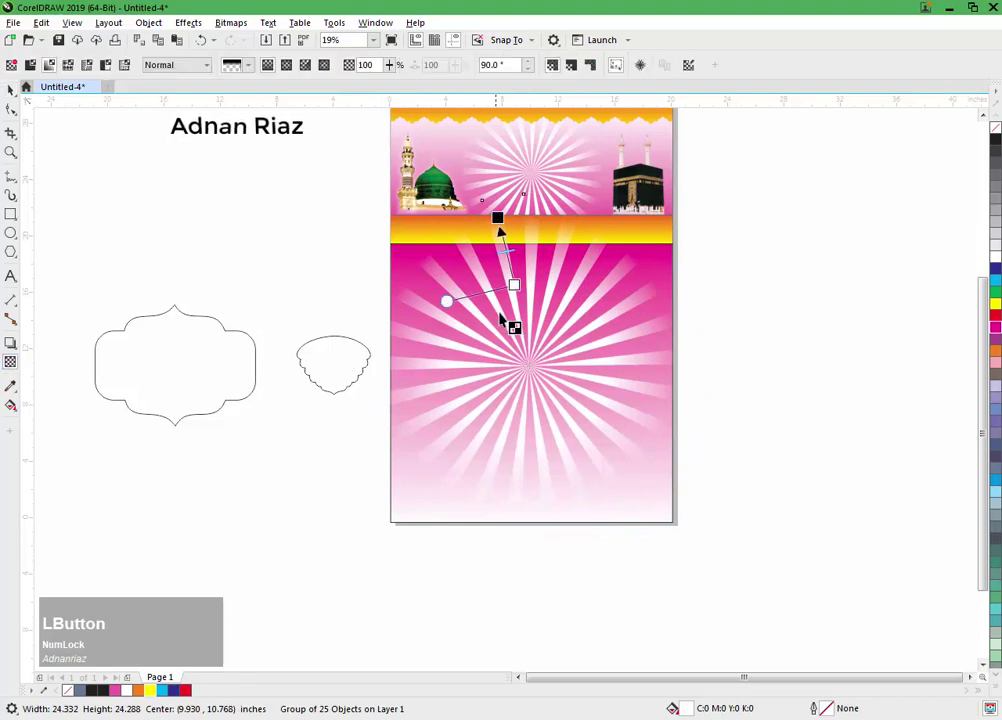
click(11, 91)
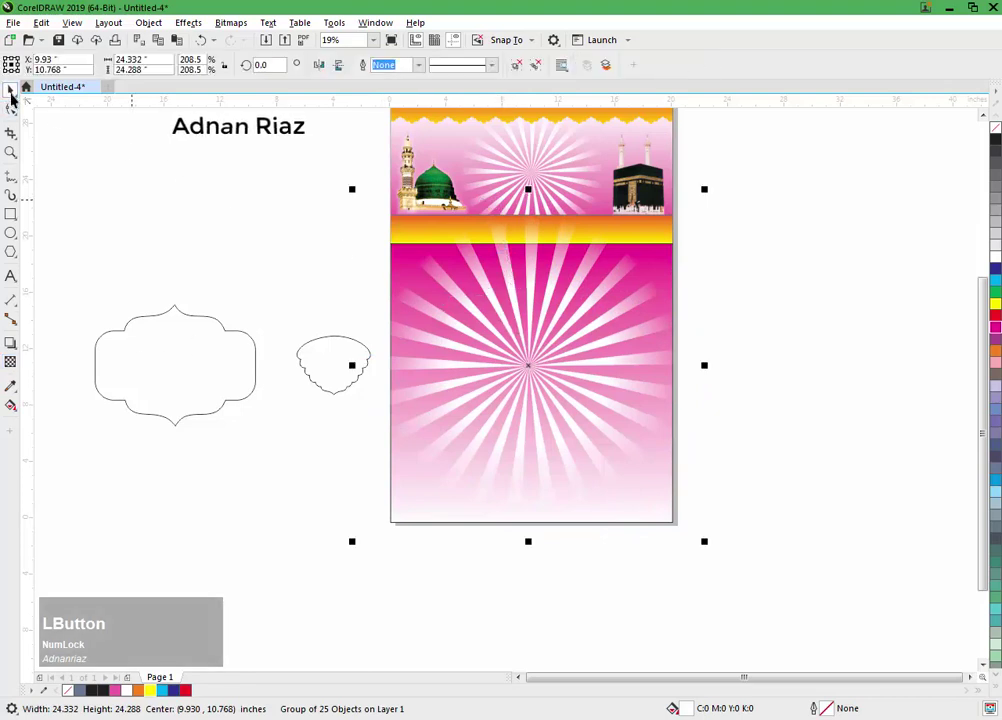
click(269, 265)
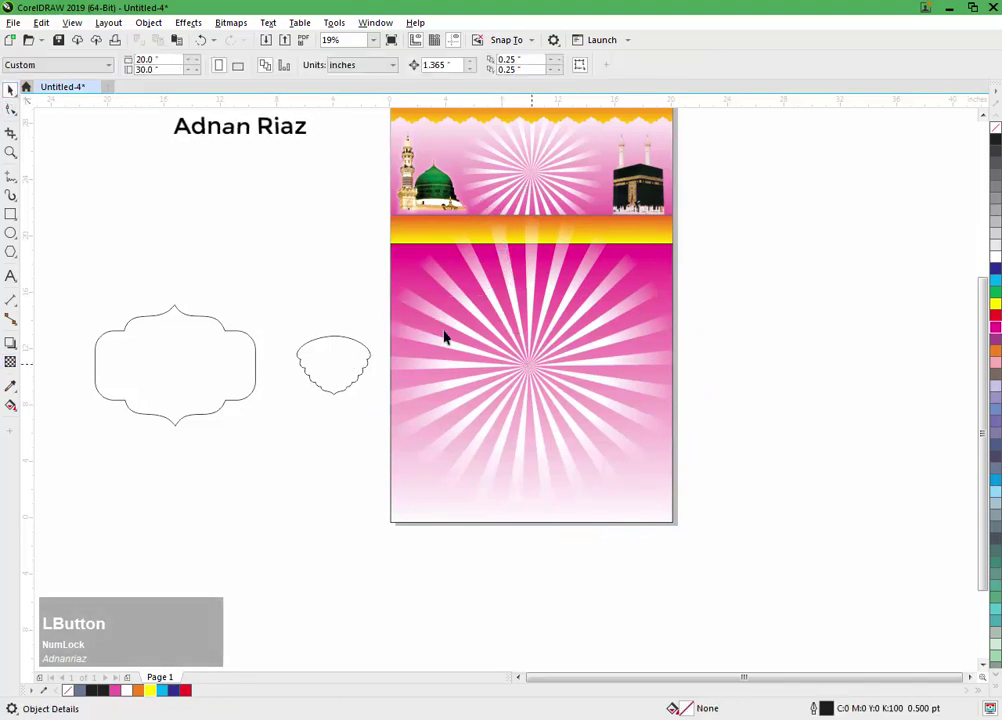
Step: Ungroup the sunburst copy on the magenta panel, weld its rays into one curve and shrink it to about 18.6 inches wide
click(533, 372)
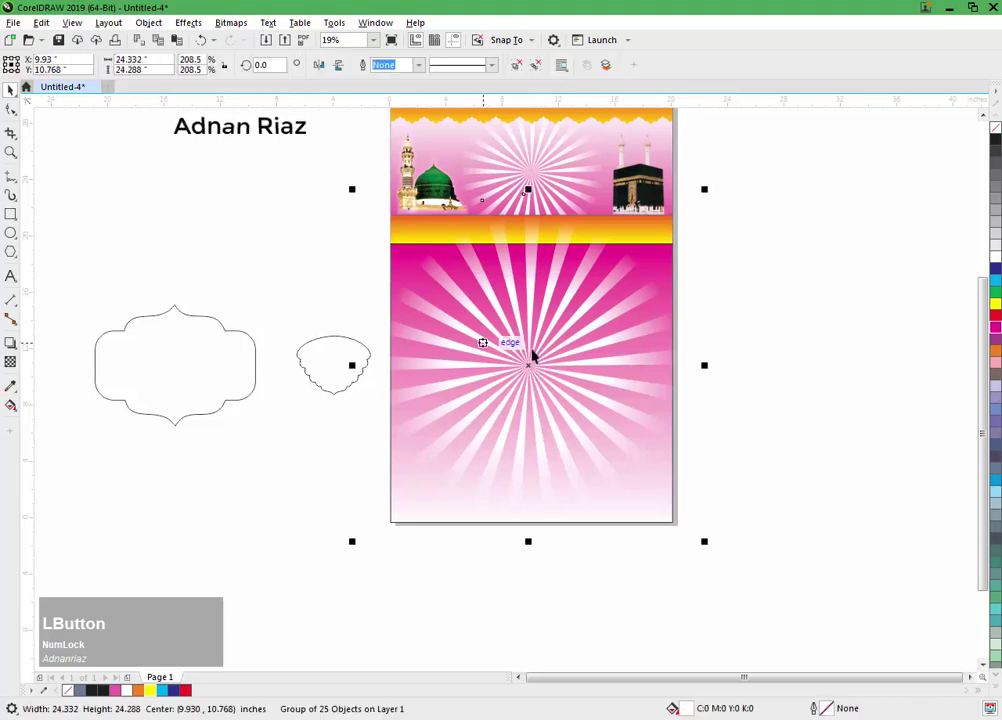
click(536, 66)
click(390, 68)
click(505, 353)
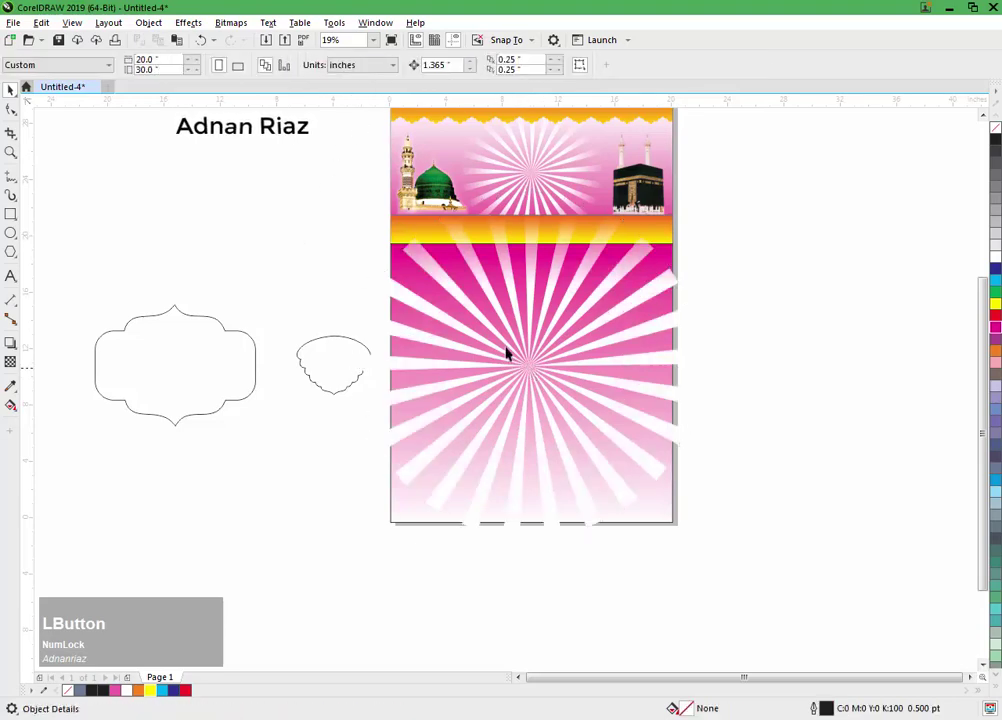
click(532, 358)
drag(709, 189, 669, 231)
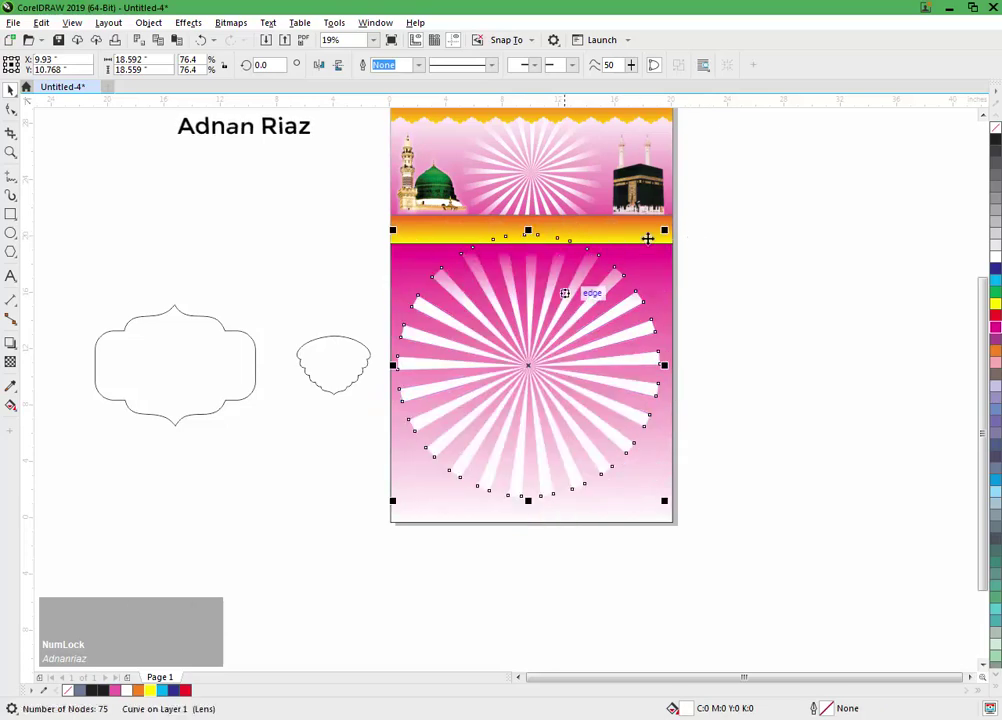
Step: Delete the welded sunburst copy from the magenta panel
click(10, 364)
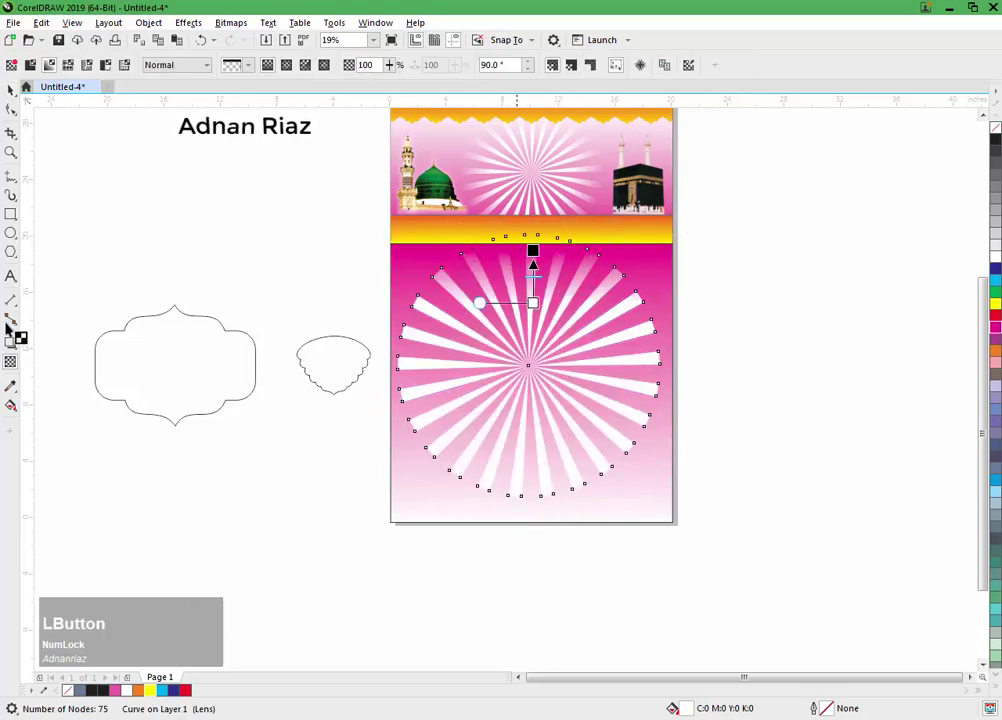
click(12, 92)
click(322, 273)
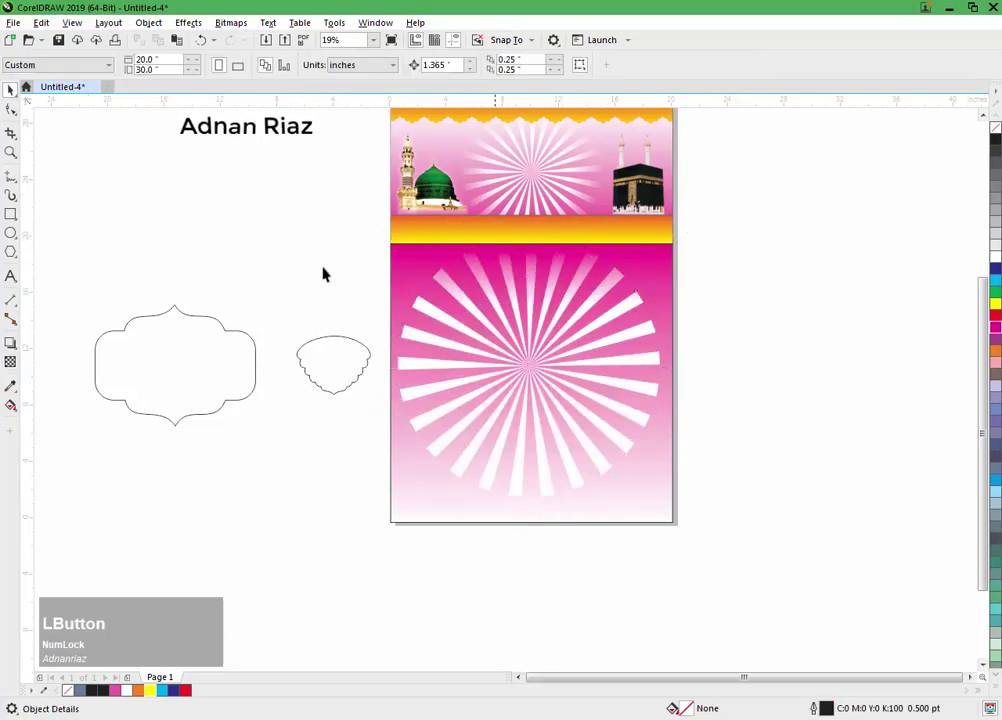
drag(532, 363, 527, 376)
scroll(531, 376, left, 5)
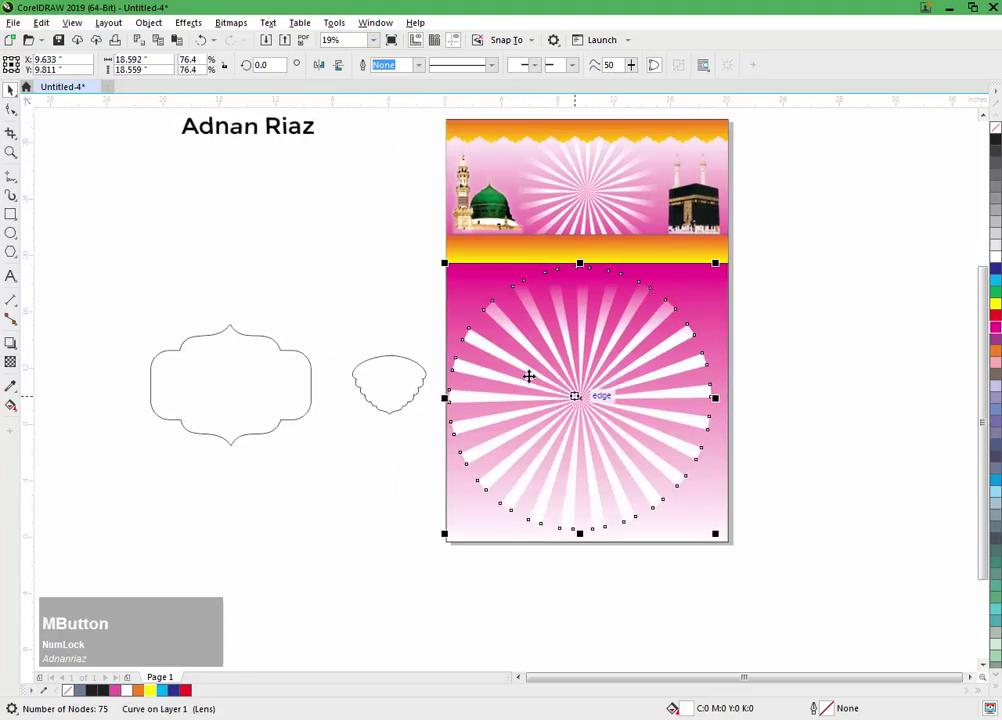
key(Delete)
Step: Copy the original sunburst group from the header panel's PowerClip again, finish editing and paste it on the page layer
scroll(81, 270, left, 3)
scroll(81, 270, up, 2)
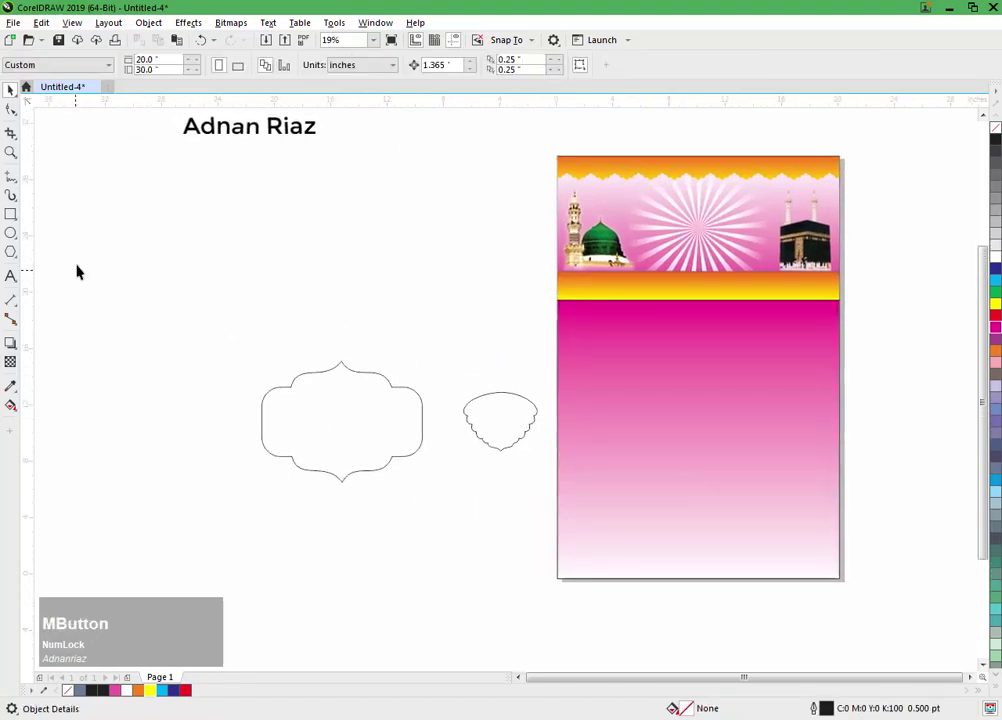
click(640, 224)
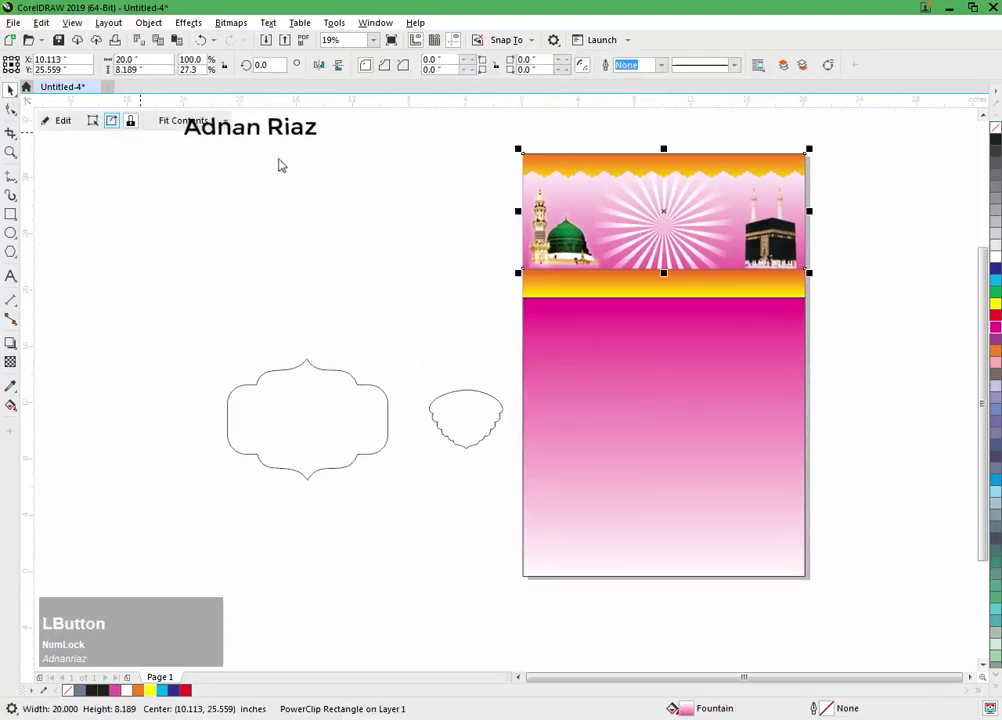
click(60, 120)
right_click(208, 227)
drag(176, 205, 209, 227)
key(ctrl+z)
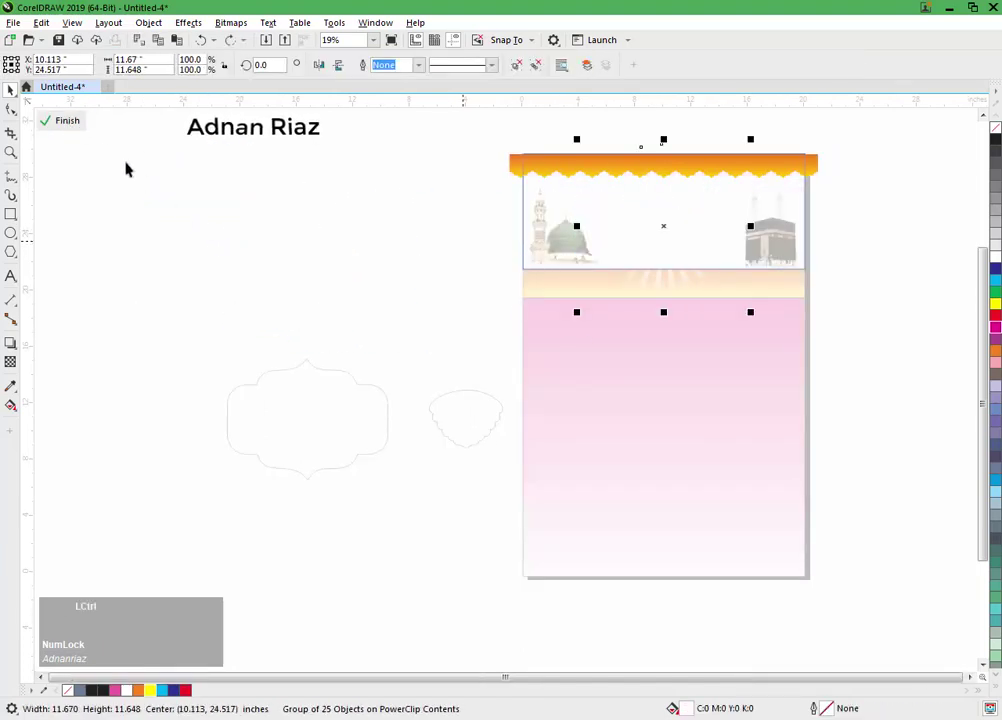
click(76, 124)
click(197, 188)
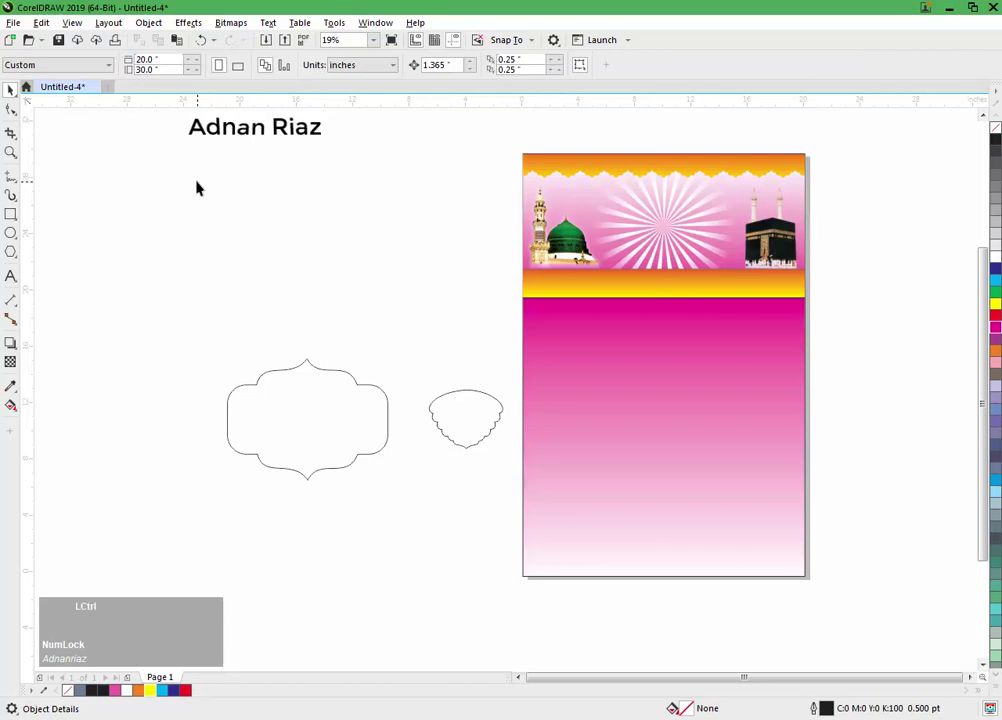
key(ctrl+v)
Step: Place the pasted sunburst in the empty area beside the page, filled black and ungrouped into separate rays
drag(689, 250, 405, 264)
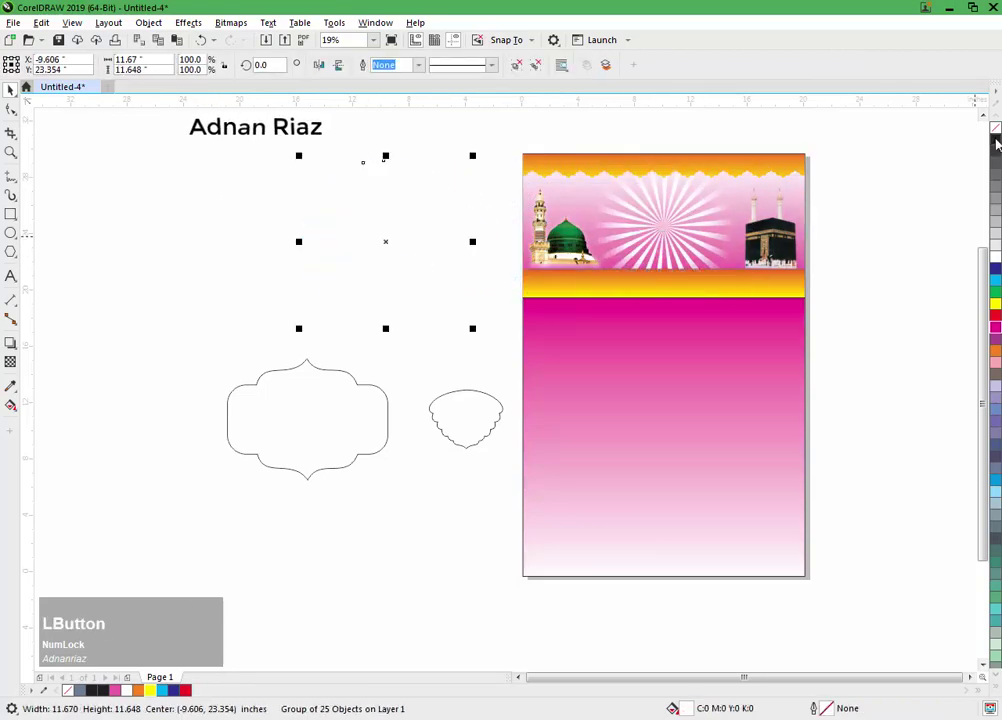
click(996, 140)
drag(852, 125, 954, 172)
scroll(410, 268, up, 1)
drag(526, 277, 345, 272)
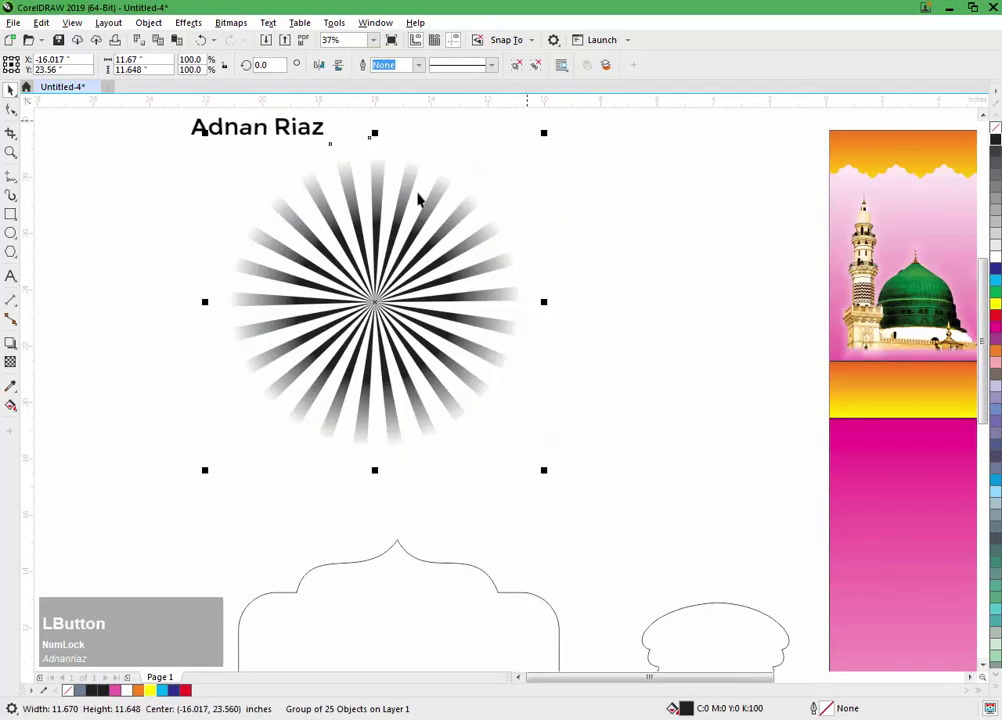
key(ctrl+u)
click(557, 224)
drag(445, 240, 553, 215)
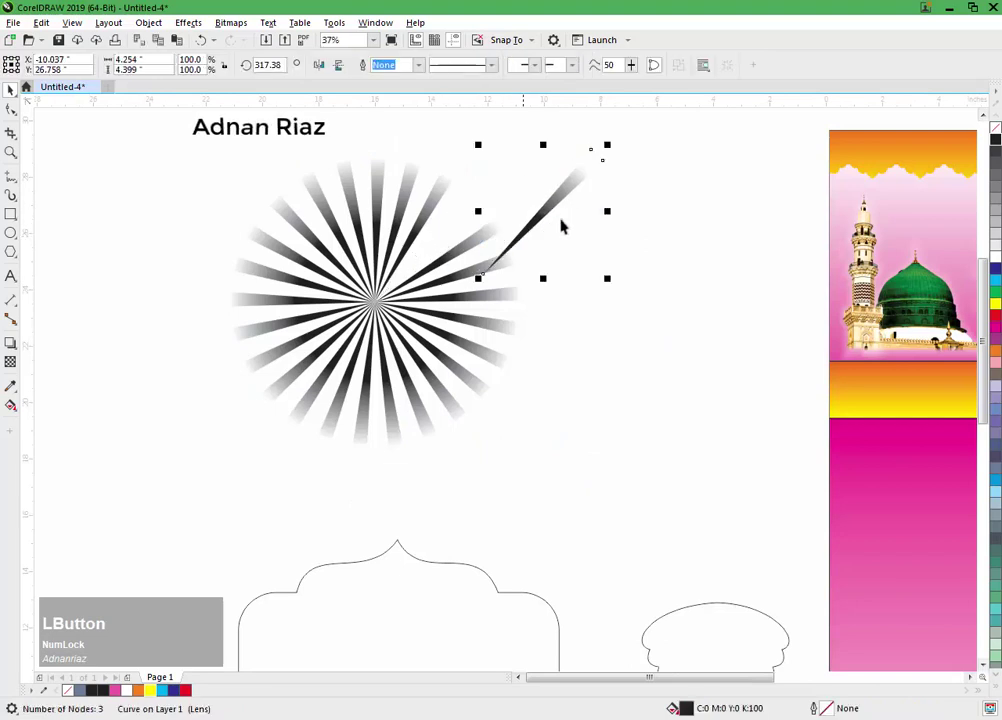
key(ctrl+z)
click(614, 271)
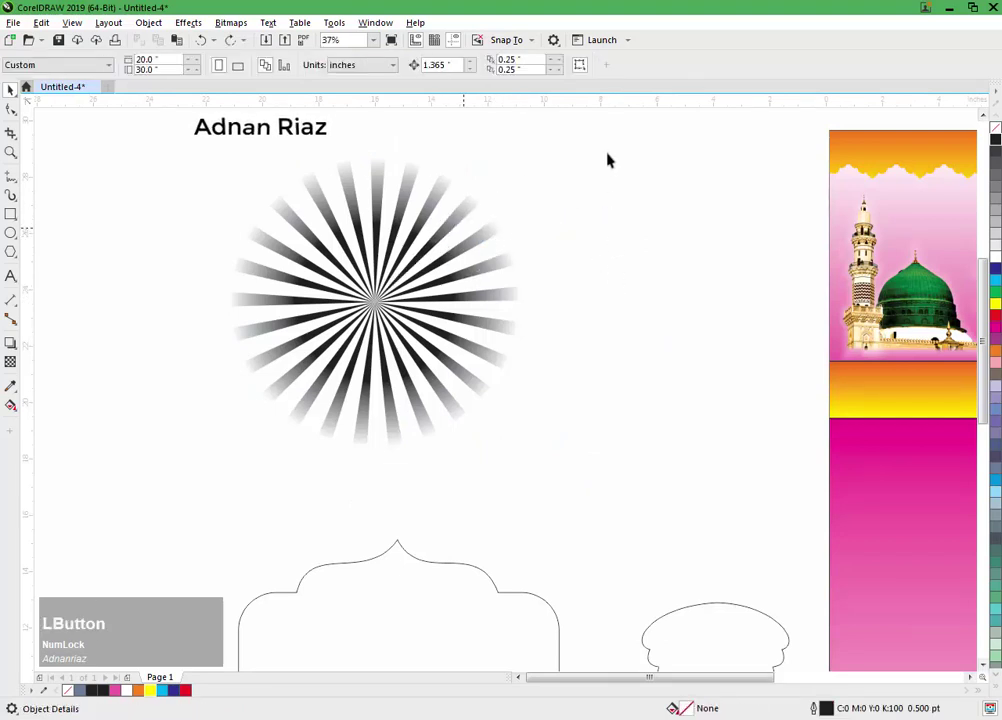
Step: Remove the transparency from every ray of the black sunburst, including the vertical upper ray
drag(606, 141, 85, 468)
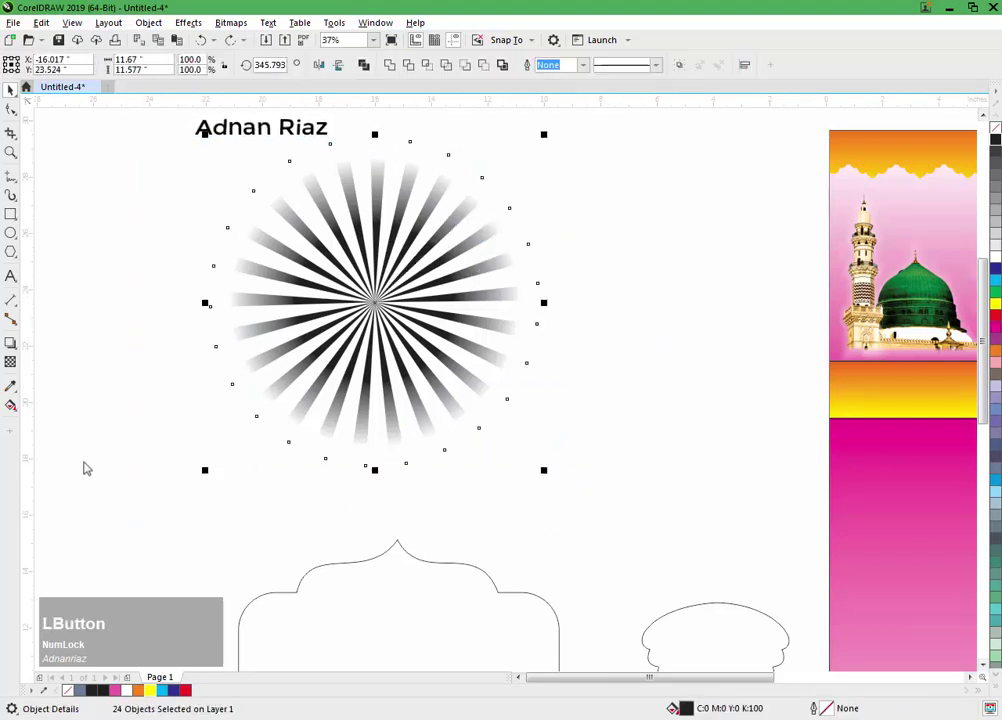
click(10, 364)
click(11, 65)
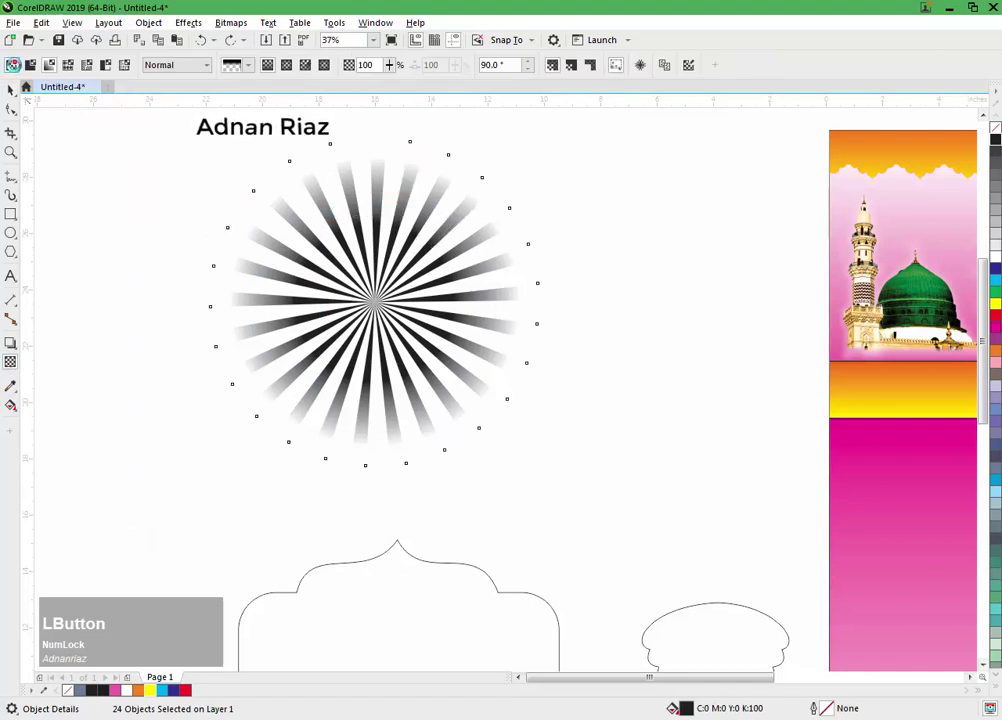
click(10, 91)
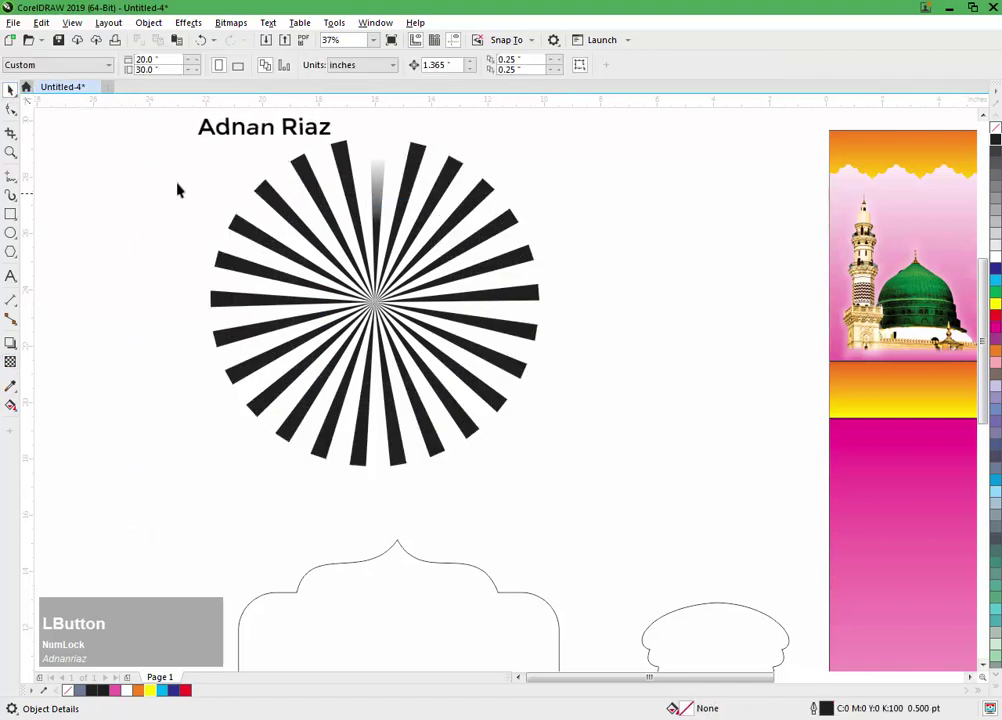
click(373, 197)
click(10, 364)
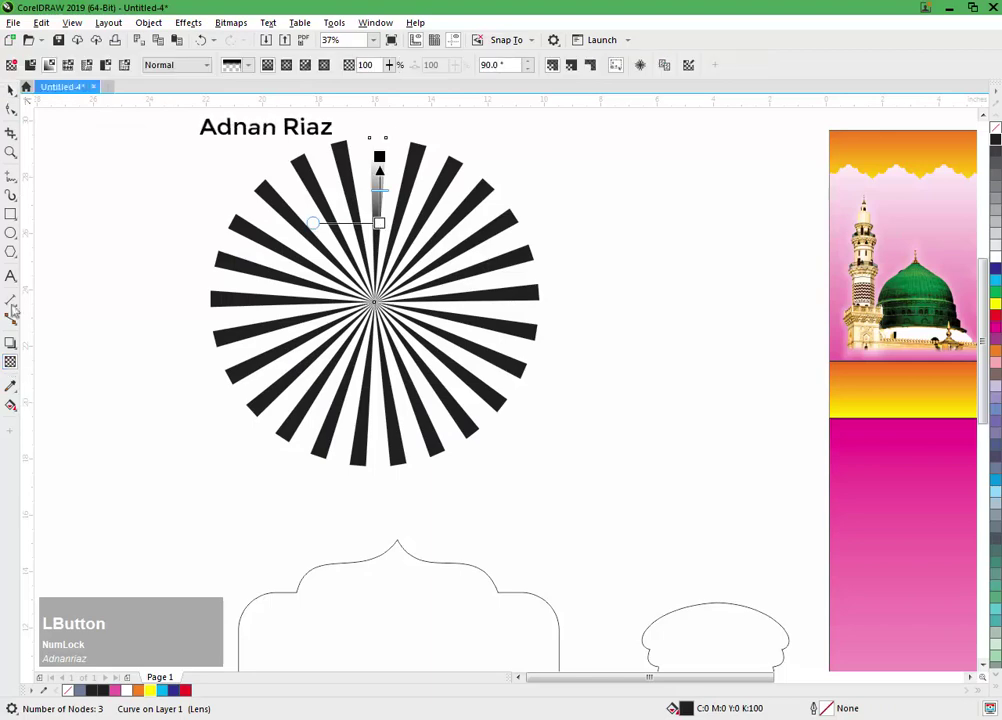
click(11, 65)
click(10, 90)
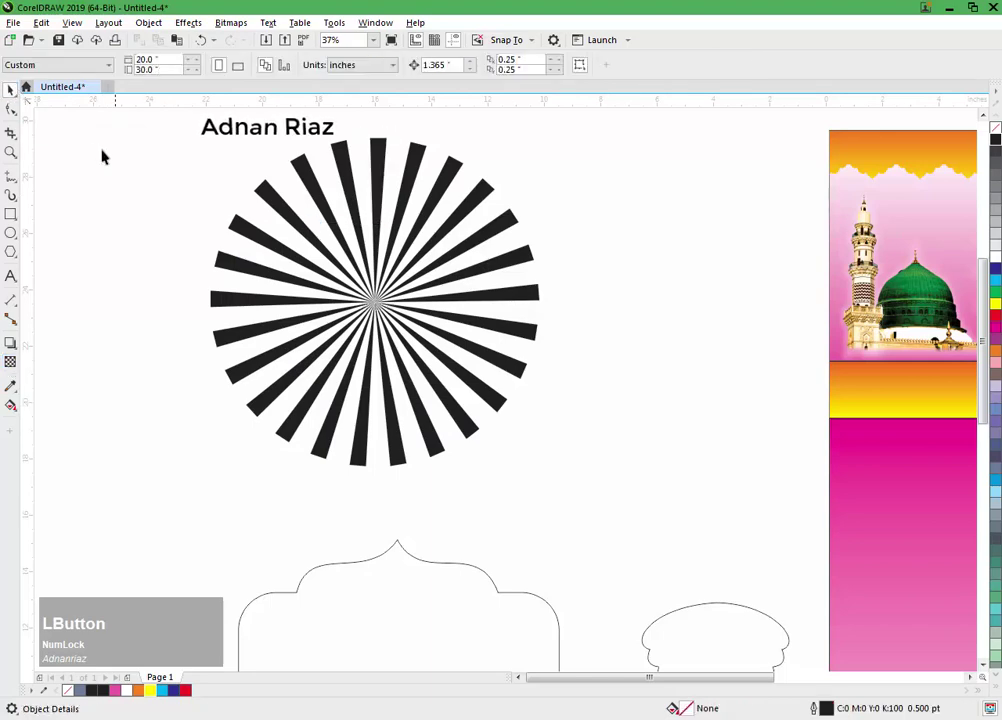
Step: Weld all the black sunburst's rays into a single curve
scroll(436, 154, down, 2)
click(356, 363)
drag(250, 363, 250, 363)
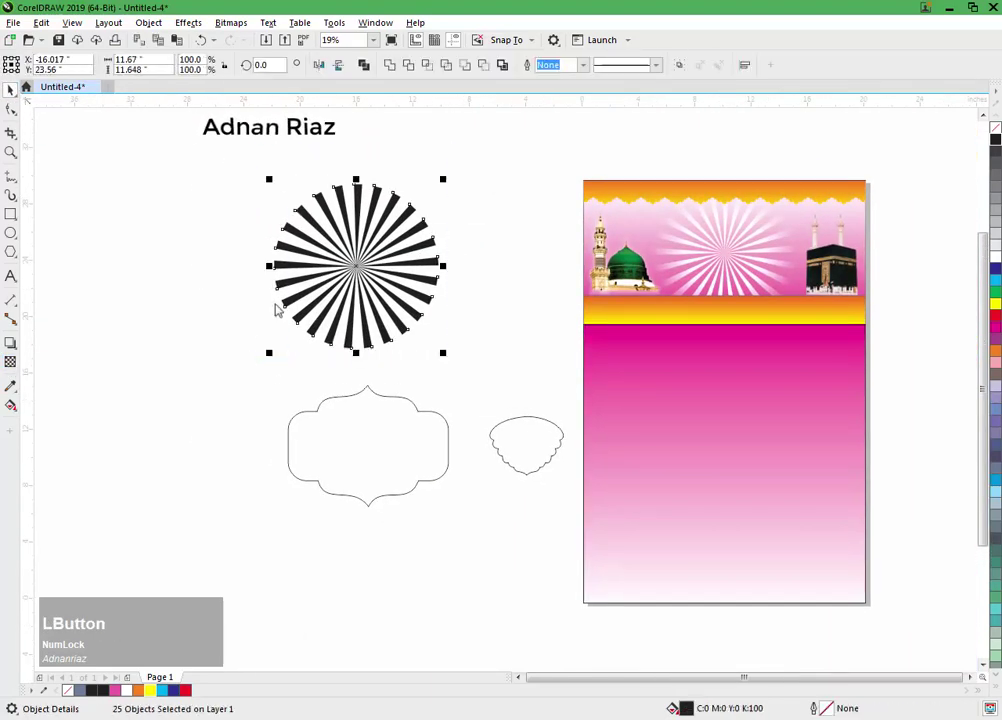
click(453, 198)
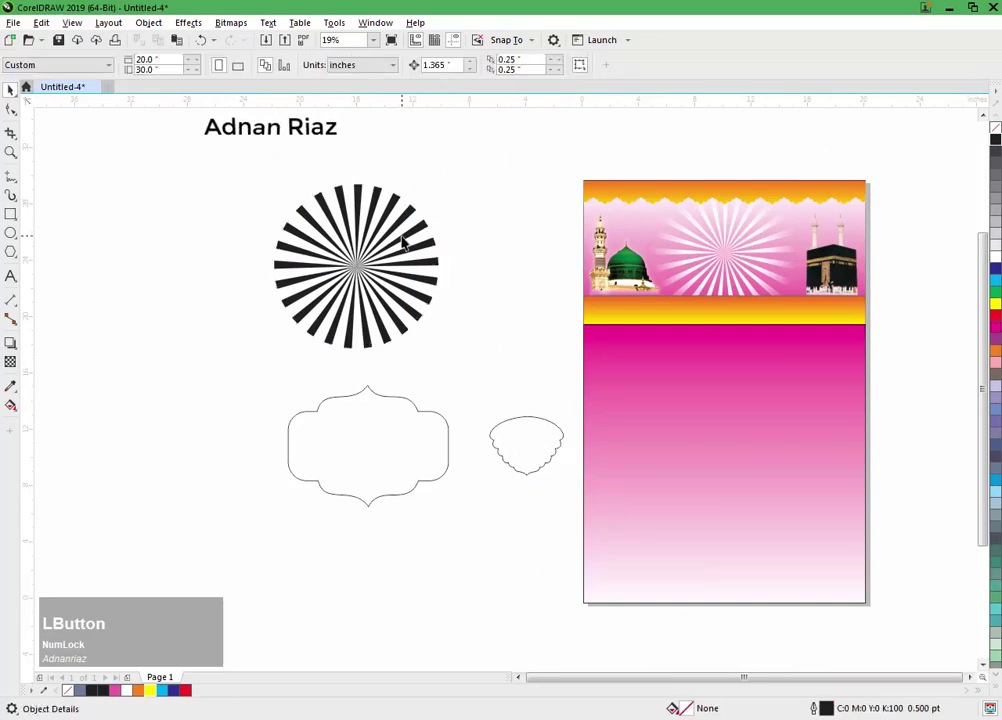
Step: Move the welded sunburst onto the magenta panel and enlarge it to about 27.6 inches wide
drag(403, 241, 776, 434)
drag(695, 325, 846, 221)
middle_click(852, 224)
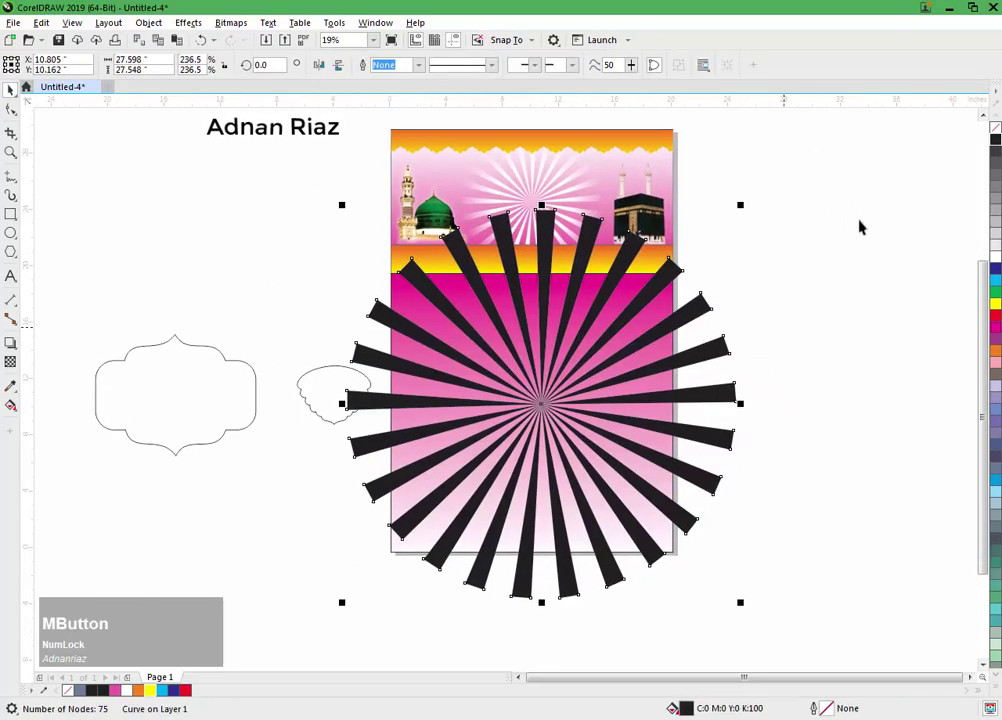
Step: Fill the enlarged sunburst white and centre it horizontally on the page, near the magenta panel's middle
click(993, 257)
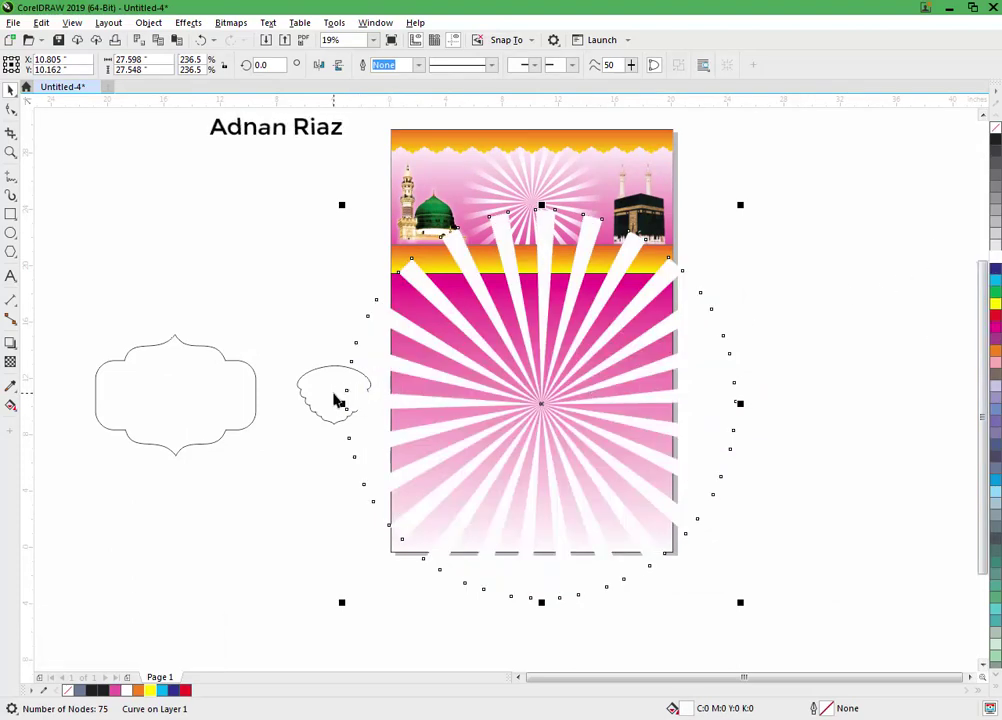
key(p)
drag(527, 340, 530, 413)
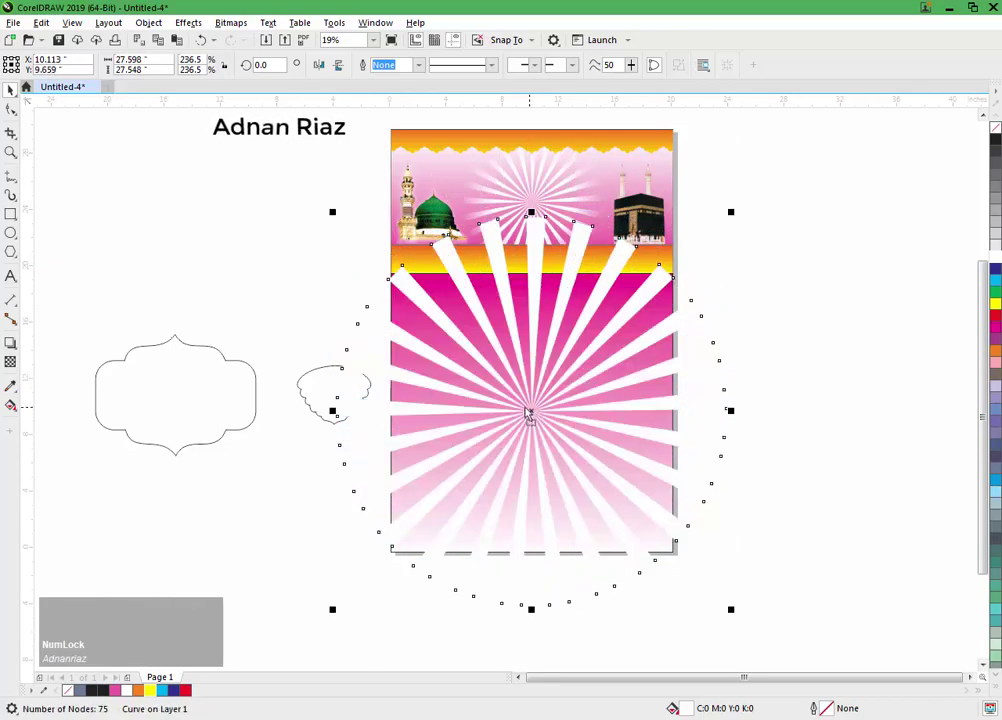
Step: Apply a uniform transparency of 47 to the white sunburst
click(10, 362)
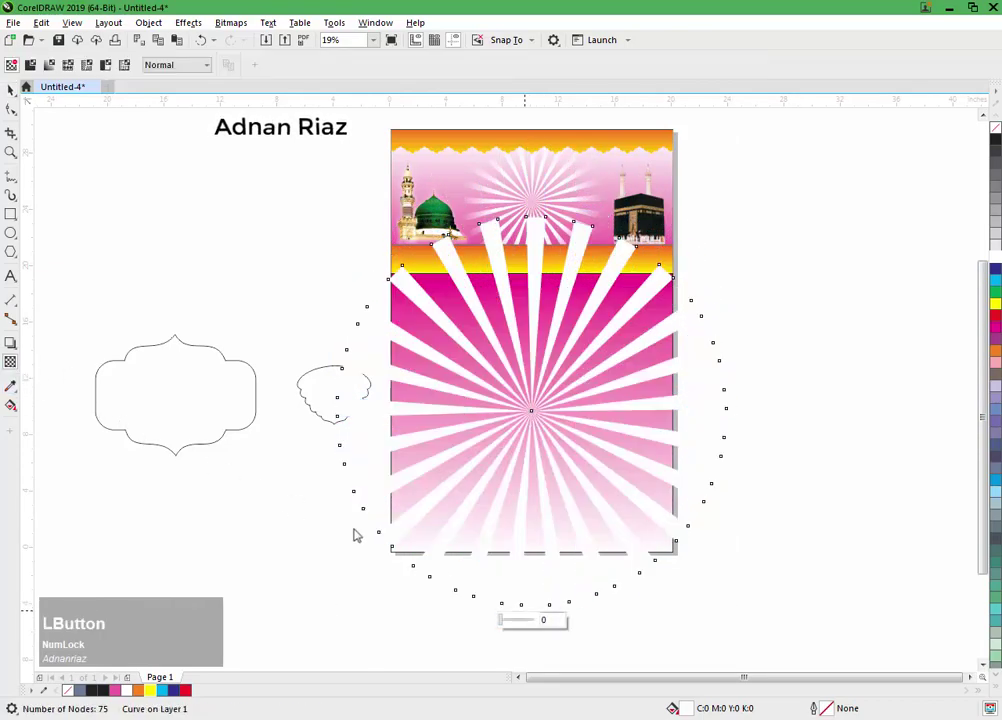
drag(554, 623, 525, 637)
text(50)
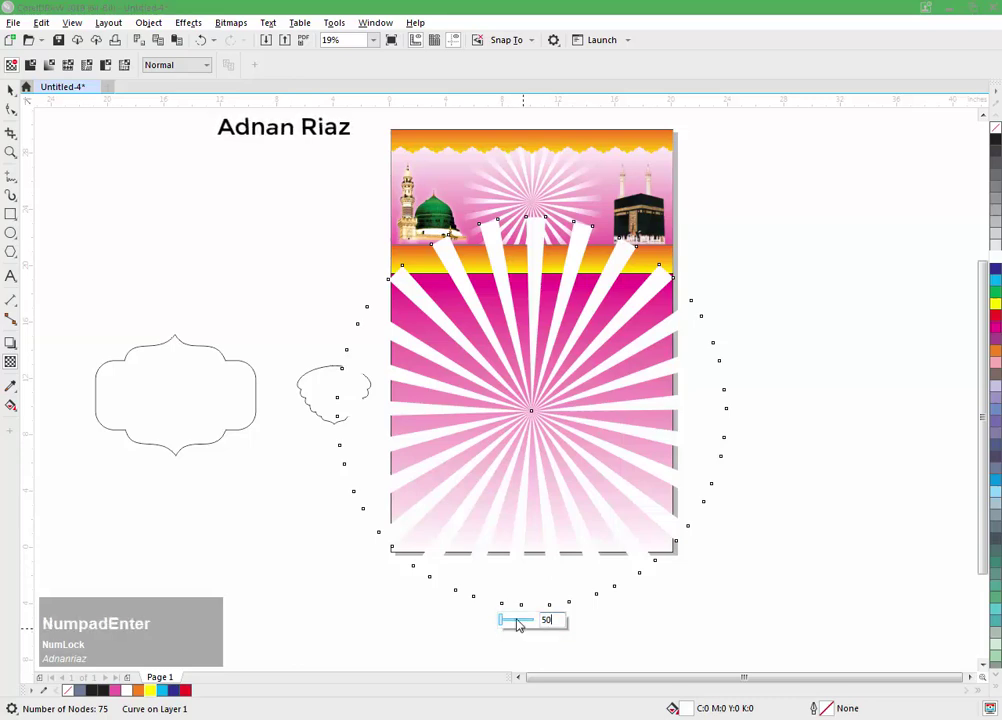
click(517, 621)
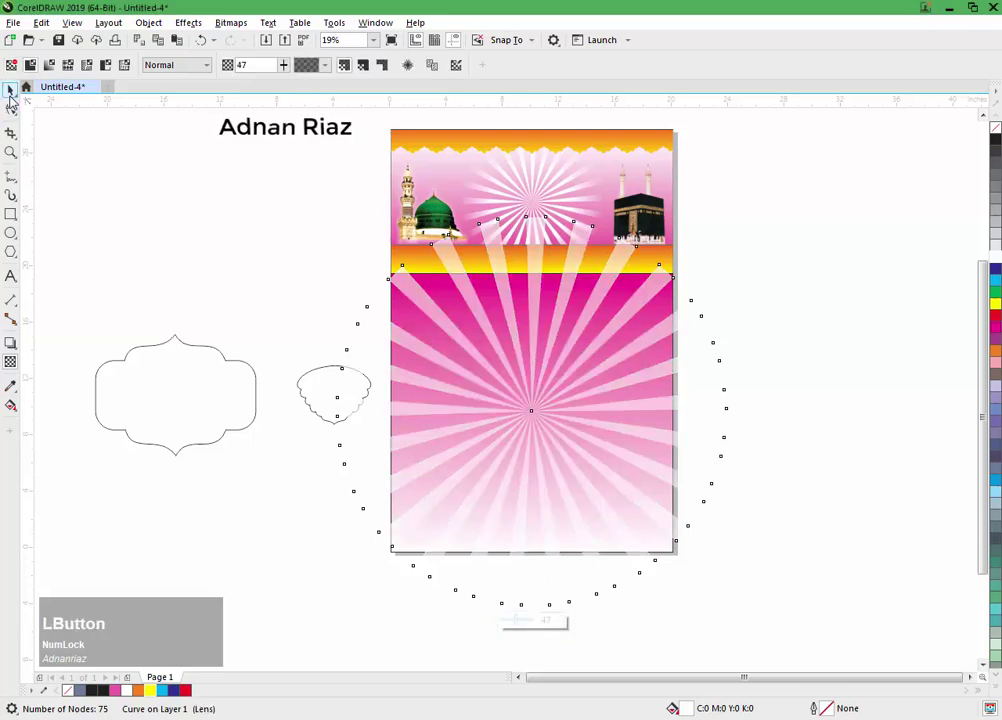
Step: Place the sunburst inside the lower magenta rectangle with PowerClip
click(10, 90)
drag(501, 387, 628, 410)
click(148, 22)
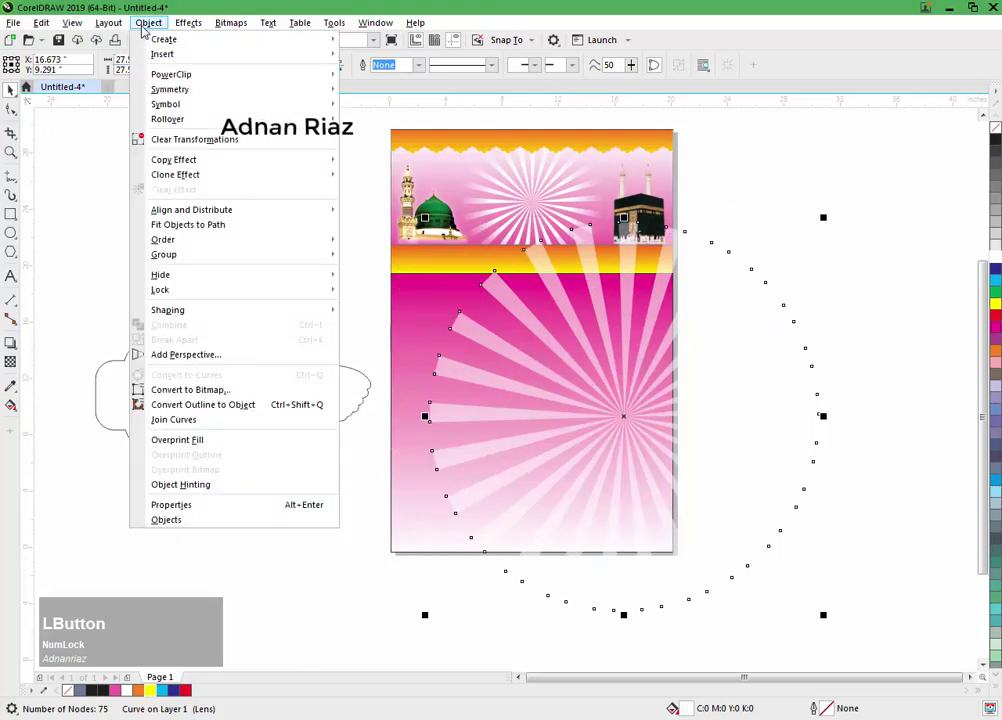
mouse_move(284, 77)
click(358, 74)
click(409, 327)
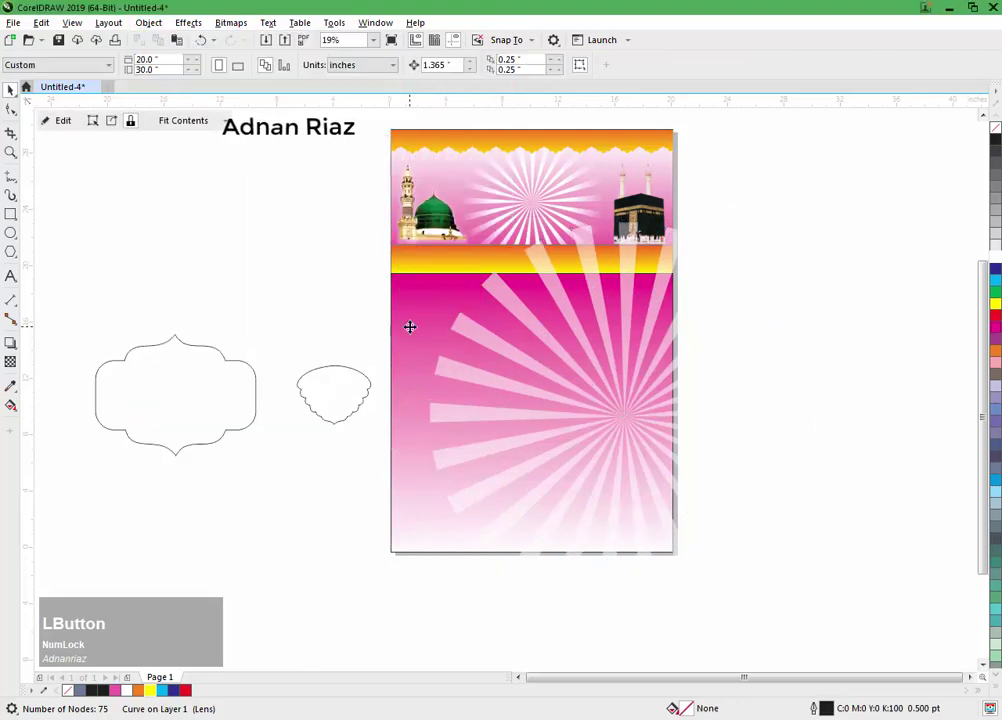
Step: Edit the magenta panel's PowerClip, centre the sunburst within the panel and finish editing
click(60, 118)
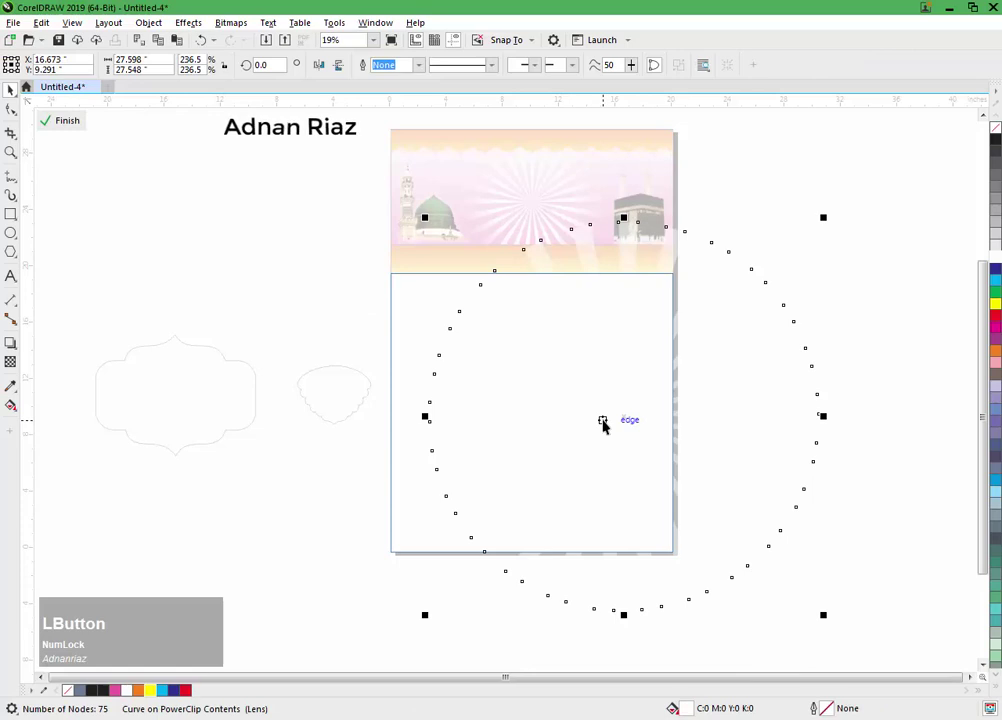
key(p)
drag(548, 333, 540, 394)
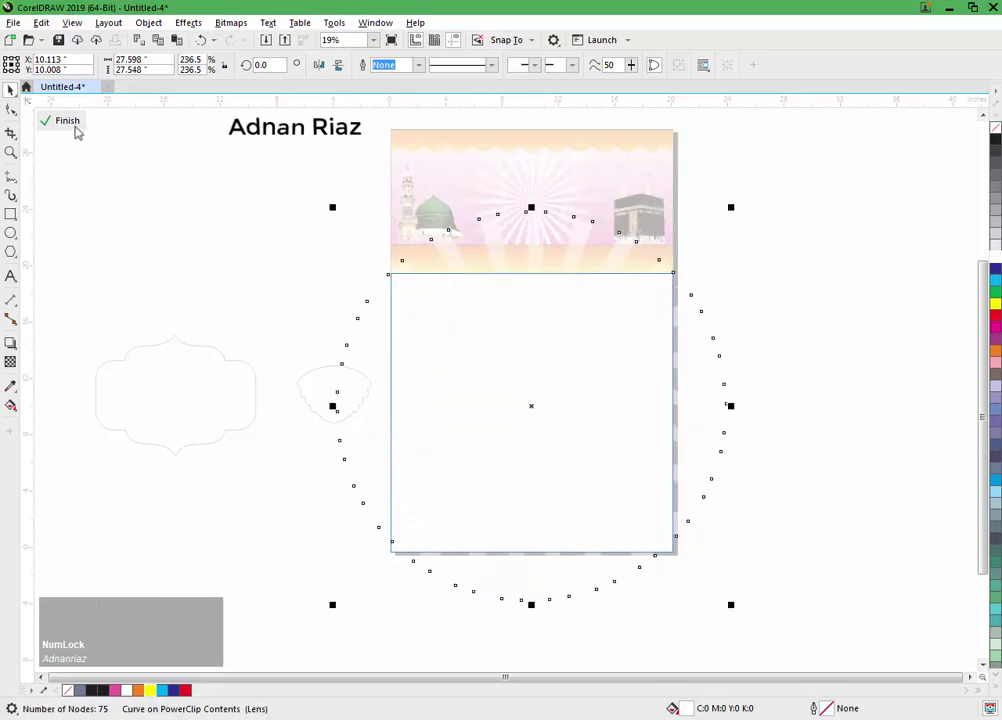
click(74, 126)
click(708, 457)
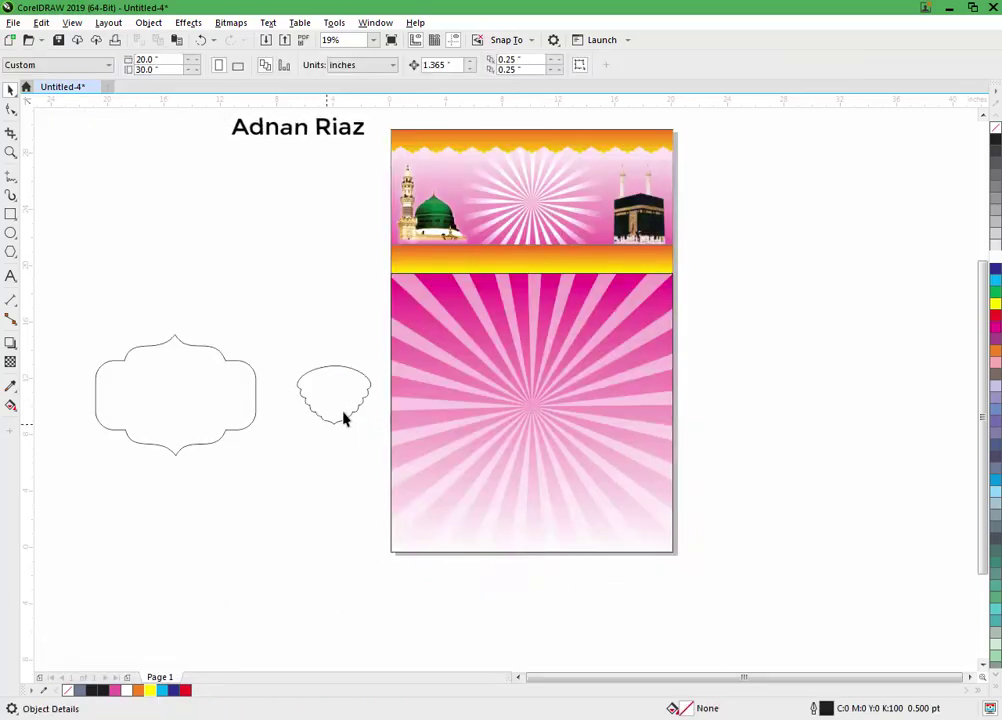
Step: Bring the ornamental frame and the scalloped shape to the front, and move the frame onto the middle of the magenta panel
click(218, 413)
drag(215, 425, 246, 425)
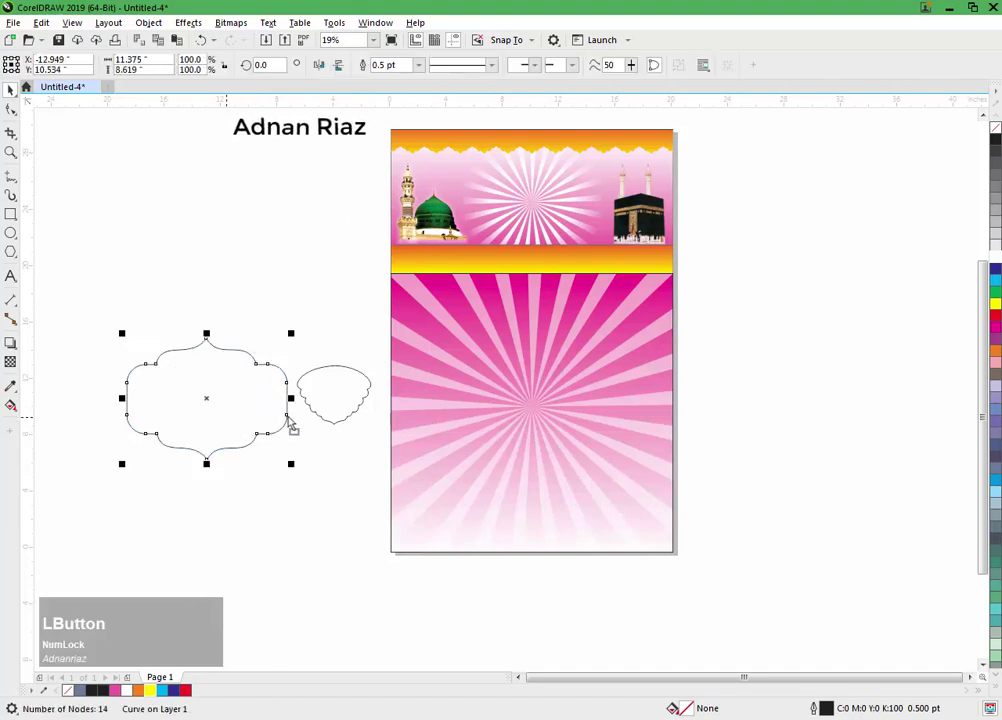
shift+click(335, 415)
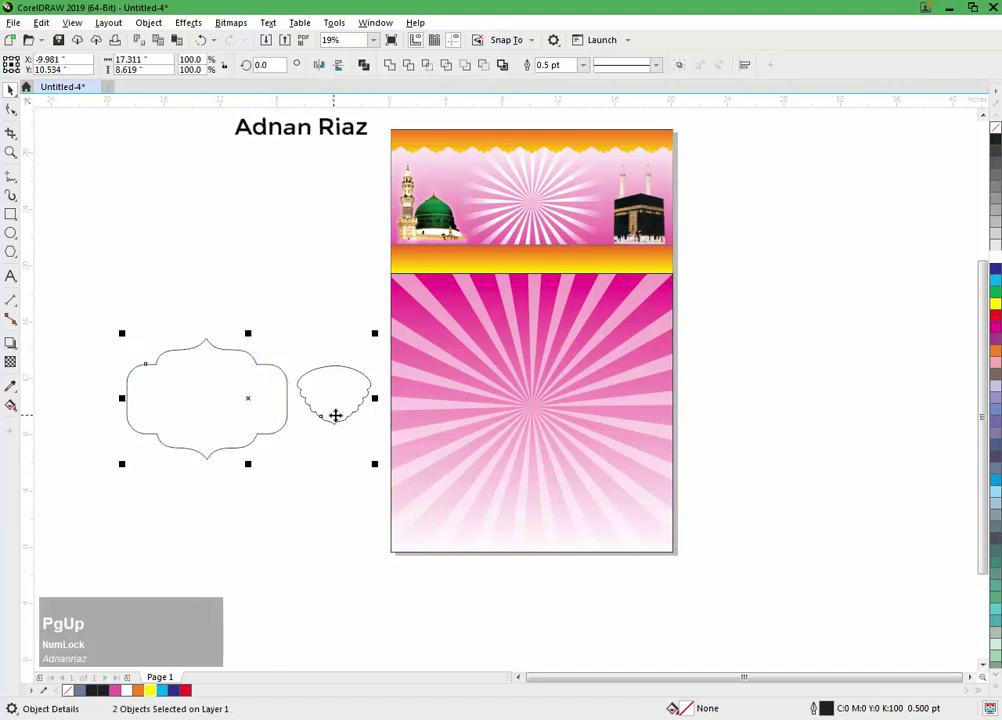
click(242, 264)
drag(218, 382, 537, 390)
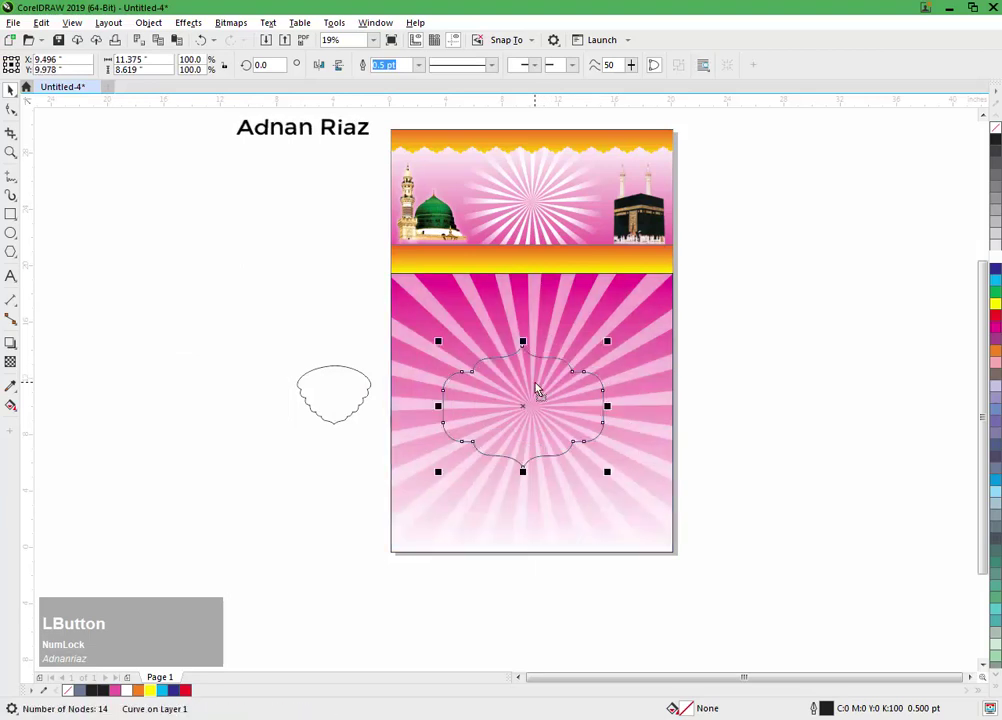
Step: Centre the ornamental frame on the magenta panel and move the scalloped shape to the blank area right of the page
shift+click(541, 476)
key(e)
key(c)
click(772, 436)
scroll(508, 462, up, 1)
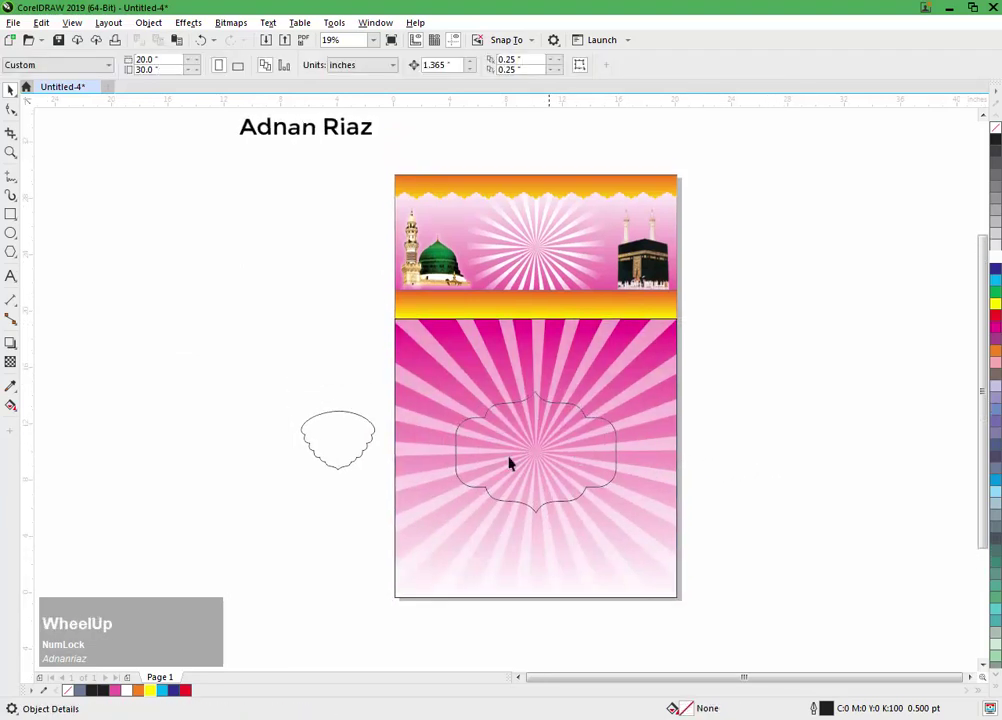
drag(508, 462, 758, 401)
drag(760, 346, 758, 406)
drag(606, 225, 614, 295)
Step: Draw a circle about 2.64 inches across, overlapping the header's top edge
scroll(619, 280, up, 1)
click(298, 263)
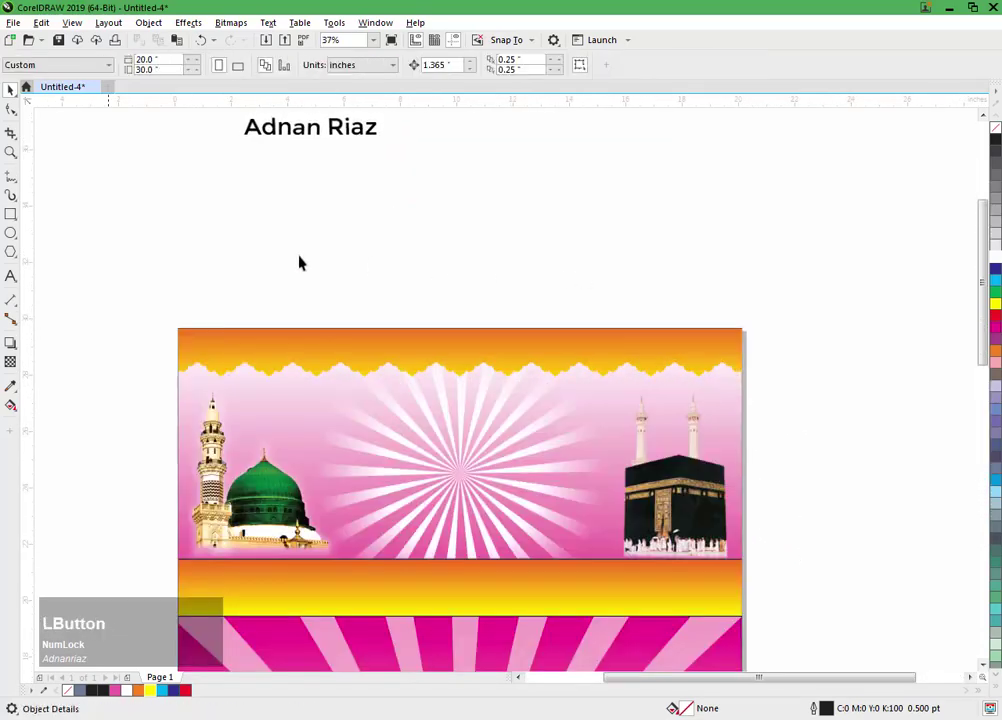
click(10, 234)
drag(511, 265, 586, 328)
click(10, 91)
click(170, 156)
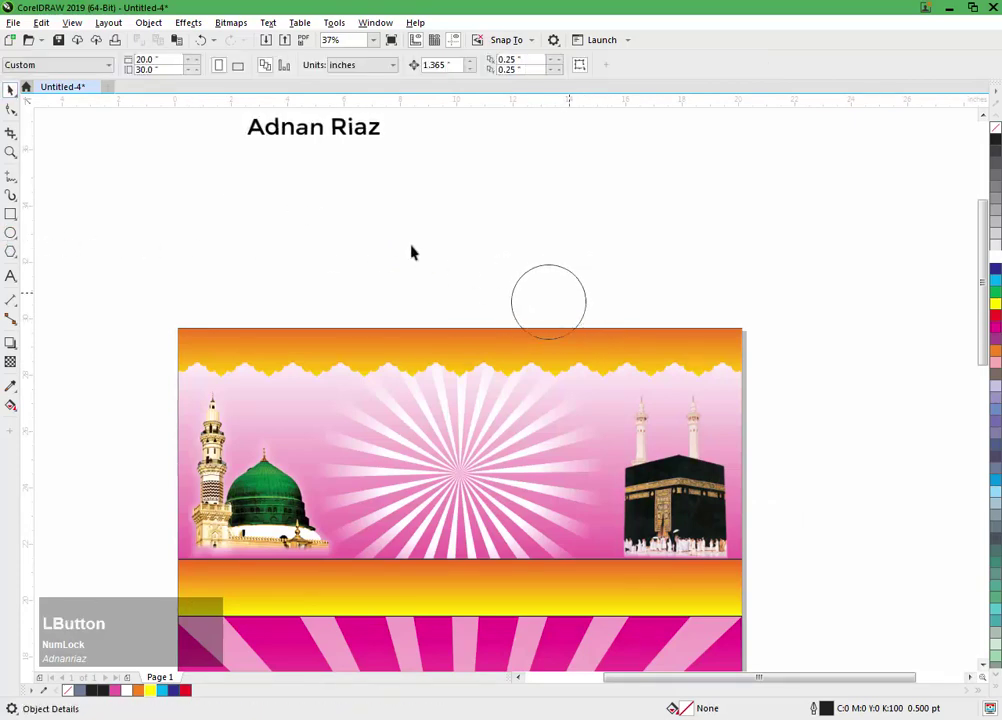
Step: Fill the circle with a vertical fountain fill from red at the top to yellow at the bottom, and remove its outline
scroll(570, 293, up, 1)
click(522, 322)
key(g)
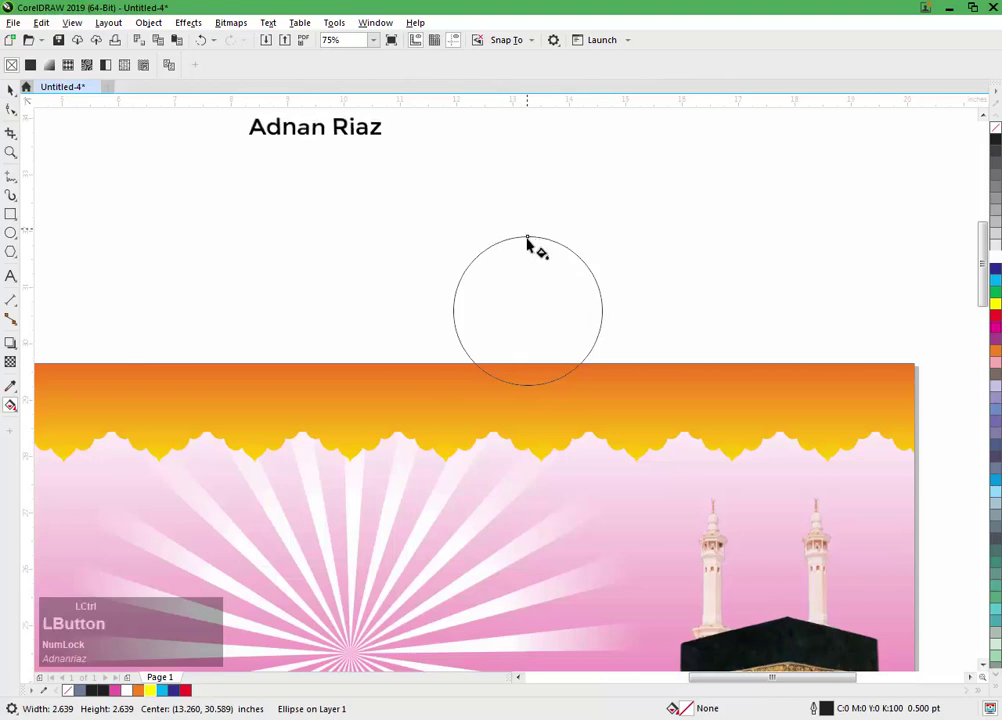
drag(527, 228, 536, 393)
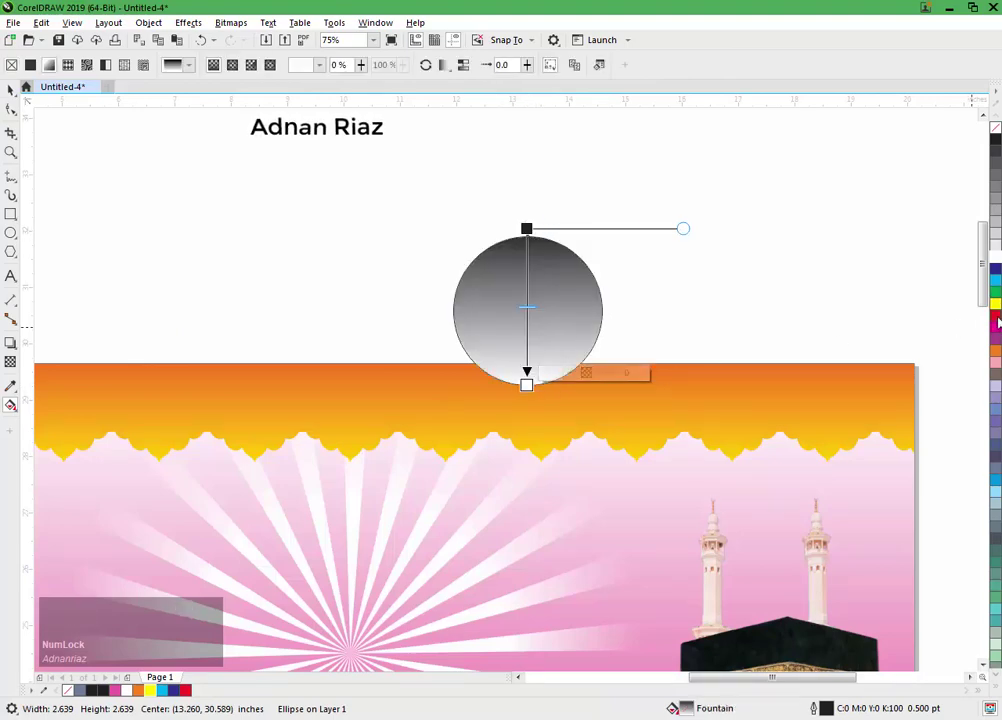
drag(529, 233, 526, 187)
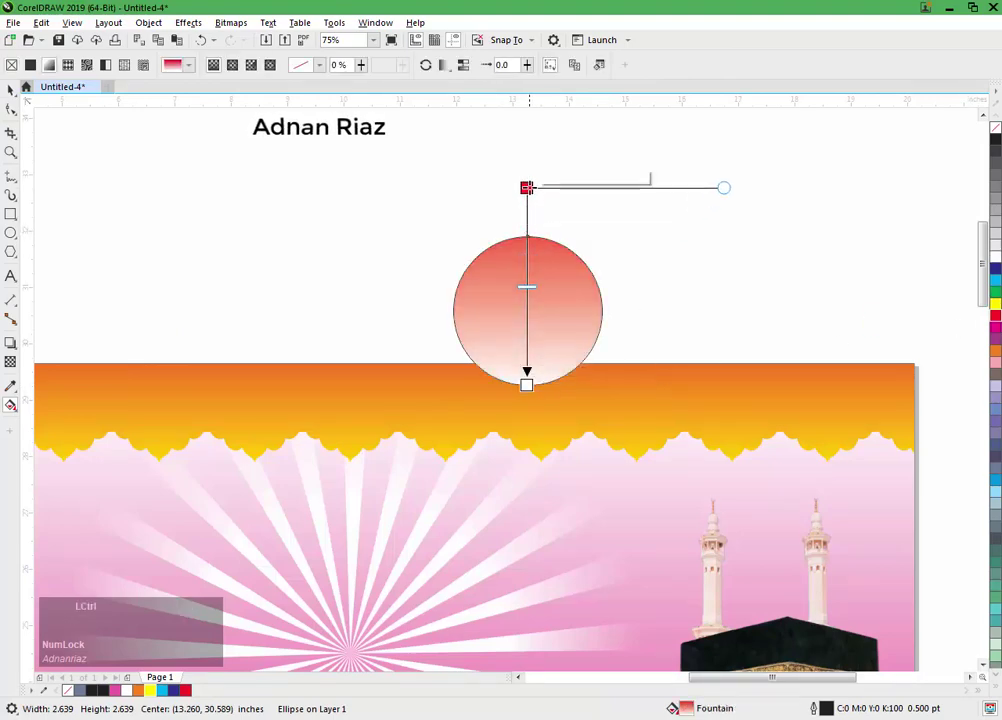
drag(520, 388, 529, 389)
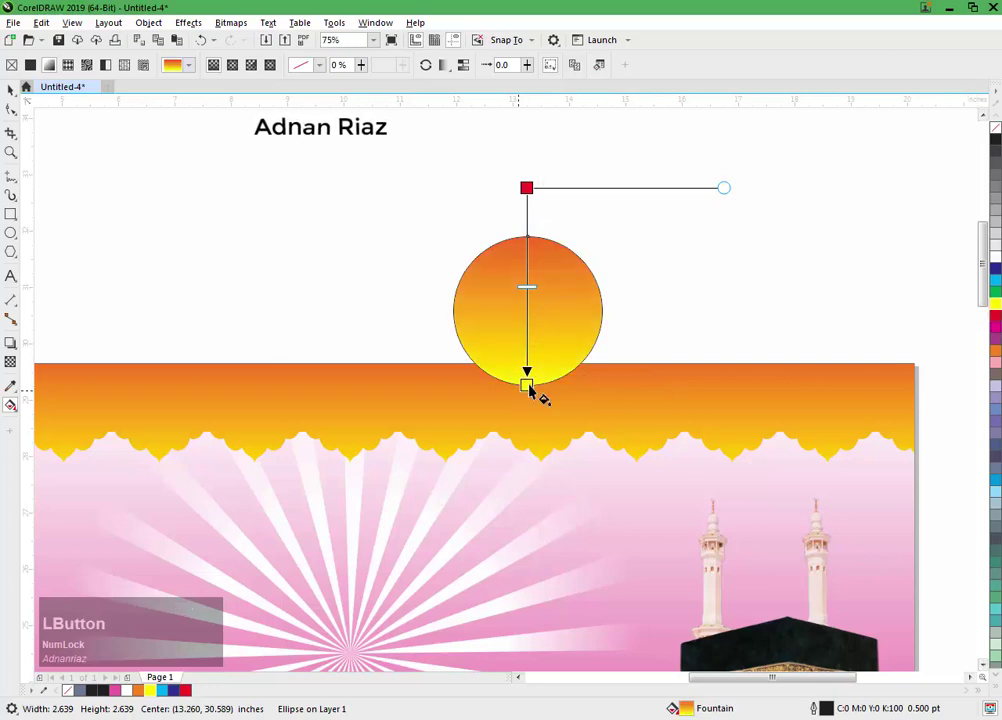
right_click(996, 127)
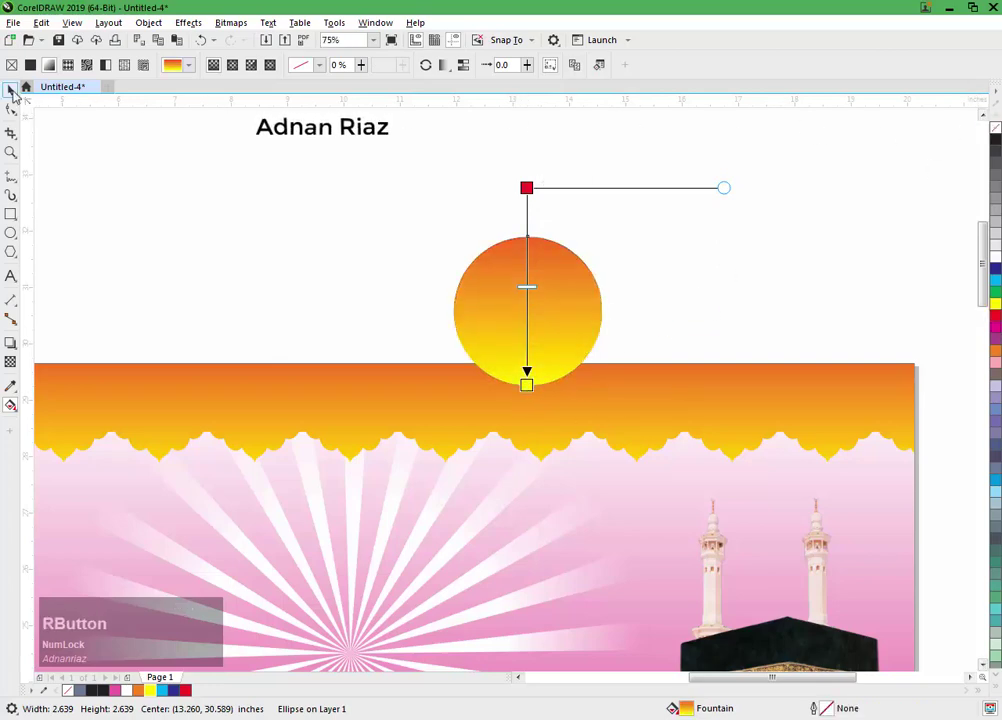
Step: Make a concentric copy of the circle scaled to about 92.6 percent and flip the copy vertically to reverse its gradient
click(11, 90)
click(548, 315)
drag(604, 246, 607, 243)
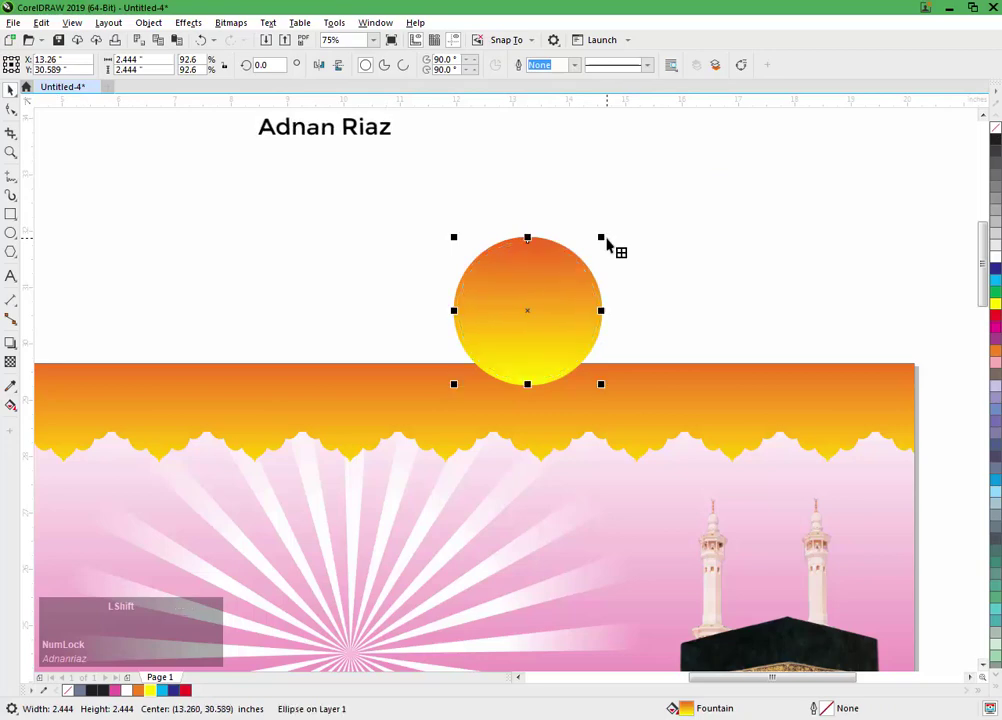
click(320, 70)
click(334, 66)
click(648, 234)
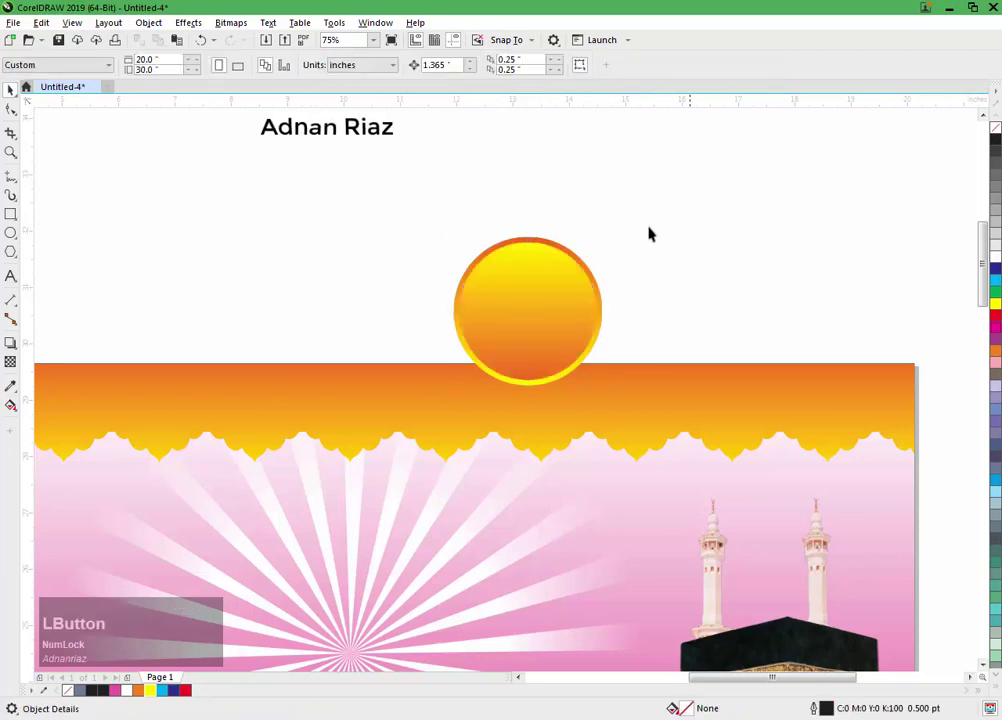
Step: Group the two circles, move the disc to the header's scalloped edge near the Kaaba and shrink it to about 2.2 inches
drag(408, 399, 406, 401)
key(ctrl+g)
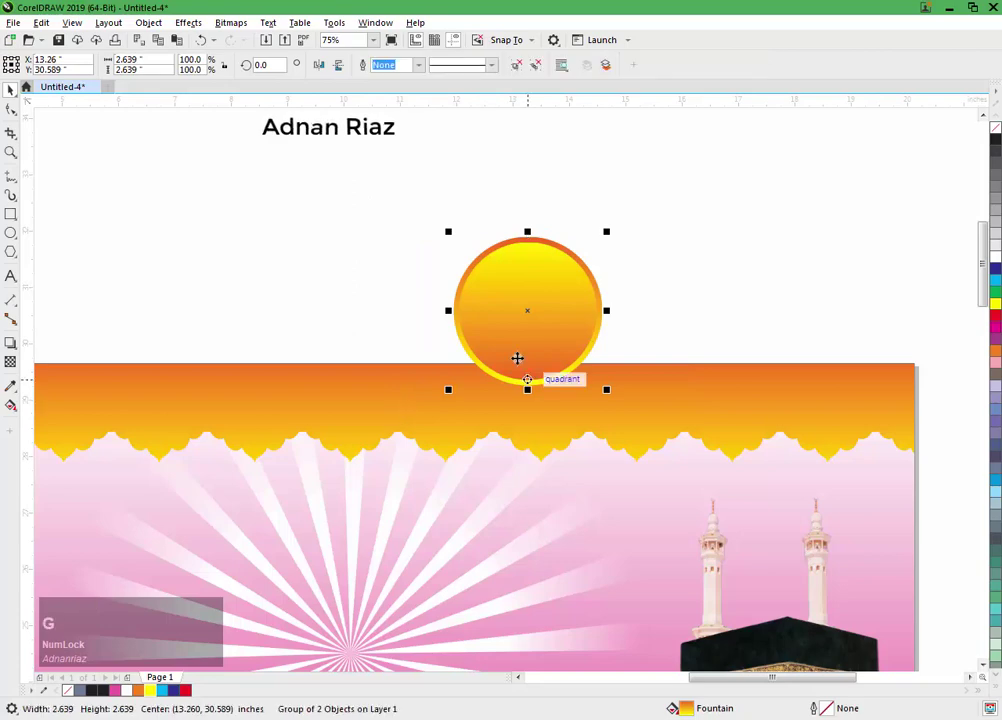
drag(517, 358, 612, 519)
scroll(612, 519, down, 2)
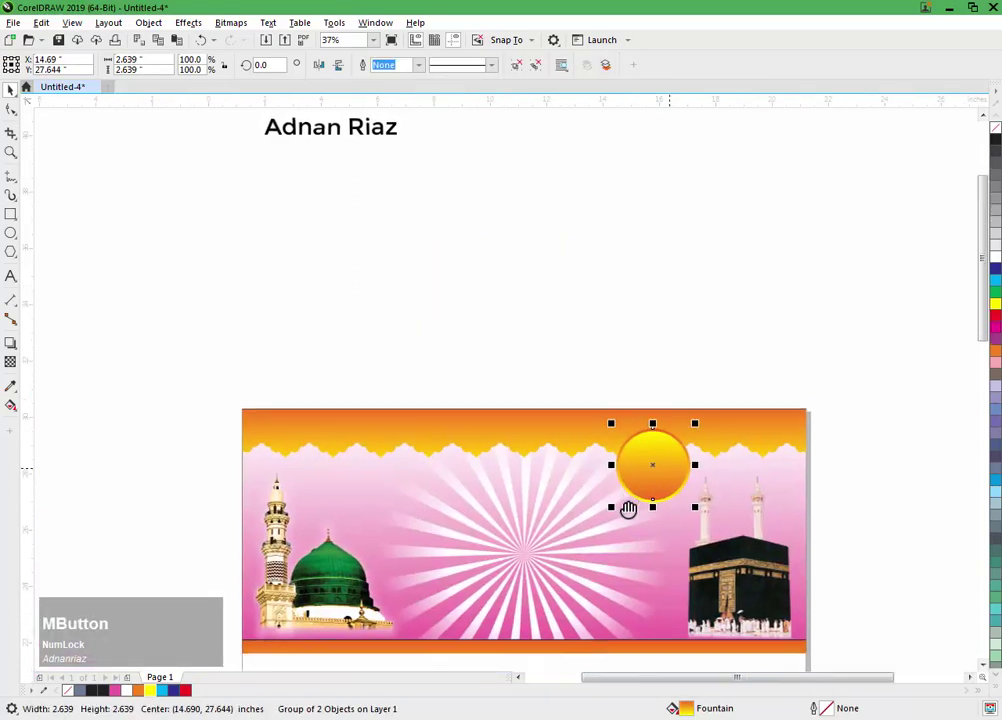
drag(700, 418, 686, 436)
scroll(692, 471, up, 1)
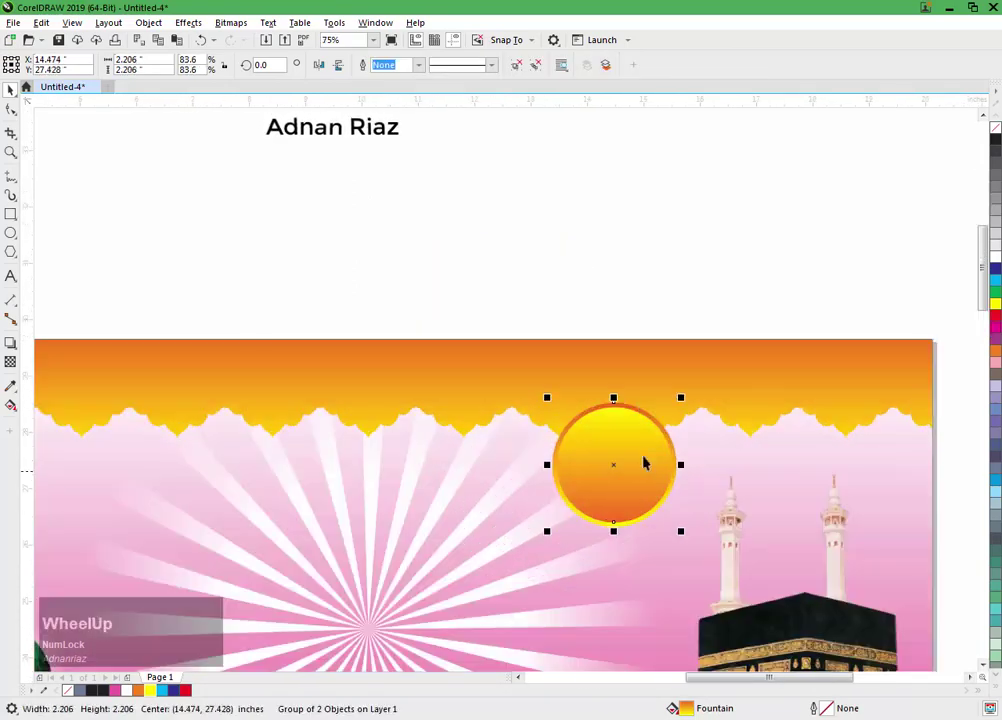
Step: Copy the orange disc to the mosque side of the header and group the two discs
drag(630, 464, 174, 432)
shift+click(751, 425)
scroll(629, 436, down, 2)
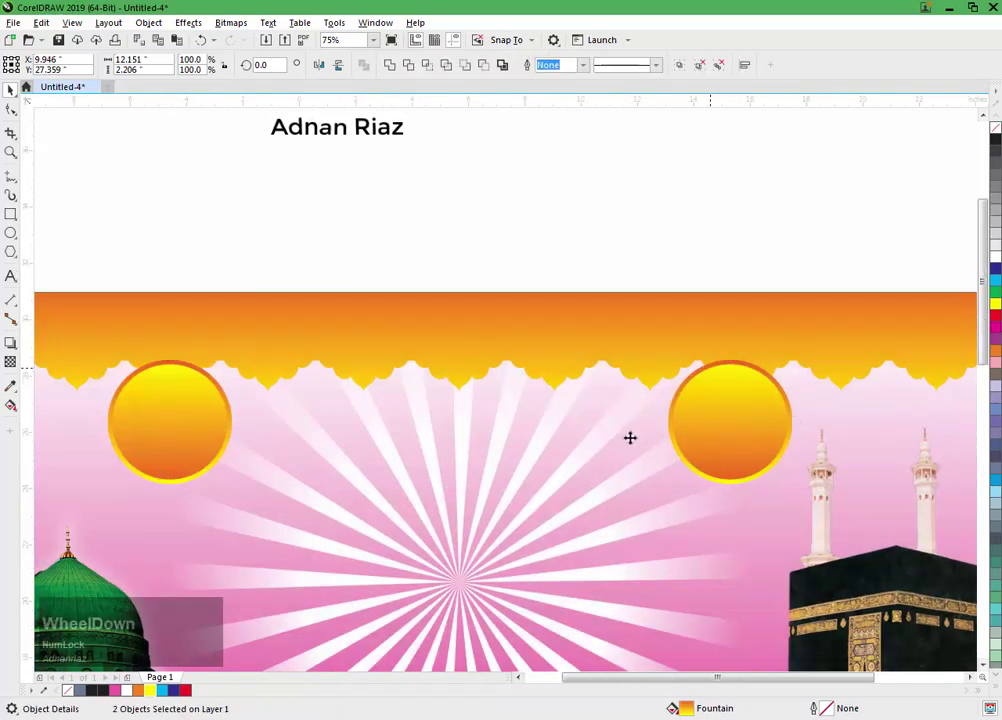
key(ctrl+g)
Step: Centre the pair of discs horizontally on the header and move them slightly up onto the orange scalloped border
shift+click(575, 497)
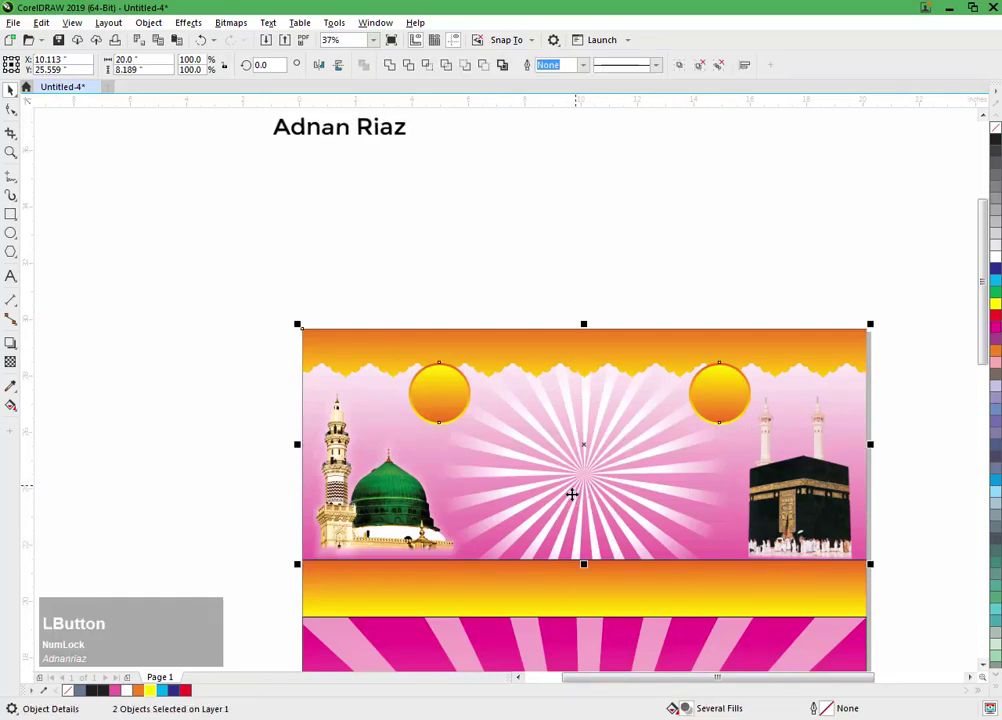
key(c)
click(588, 271)
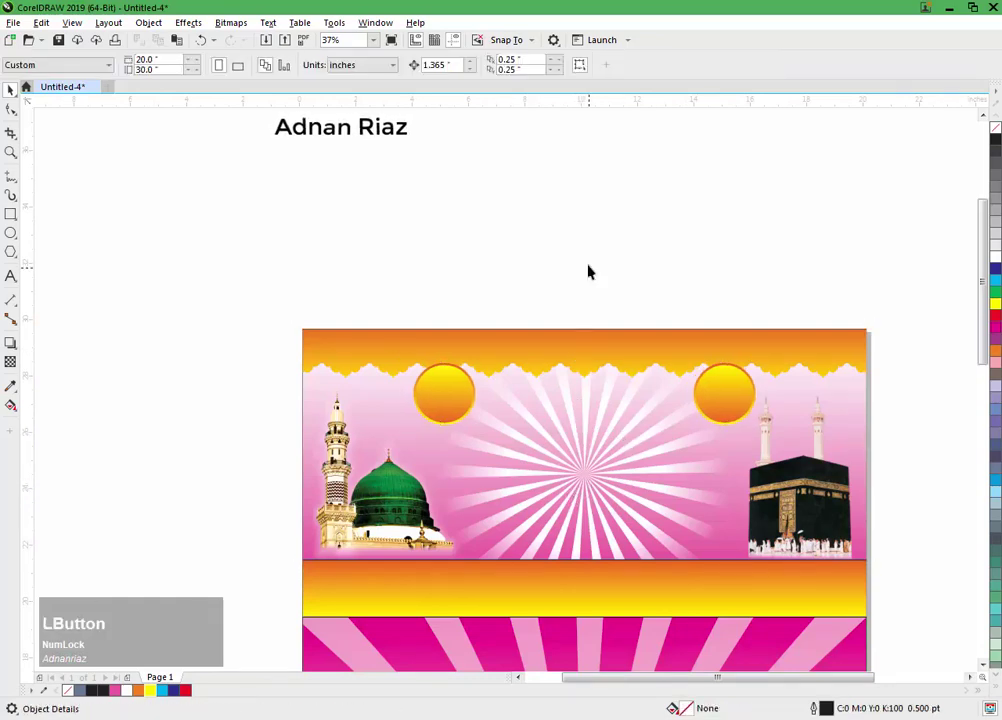
drag(702, 390, 709, 378)
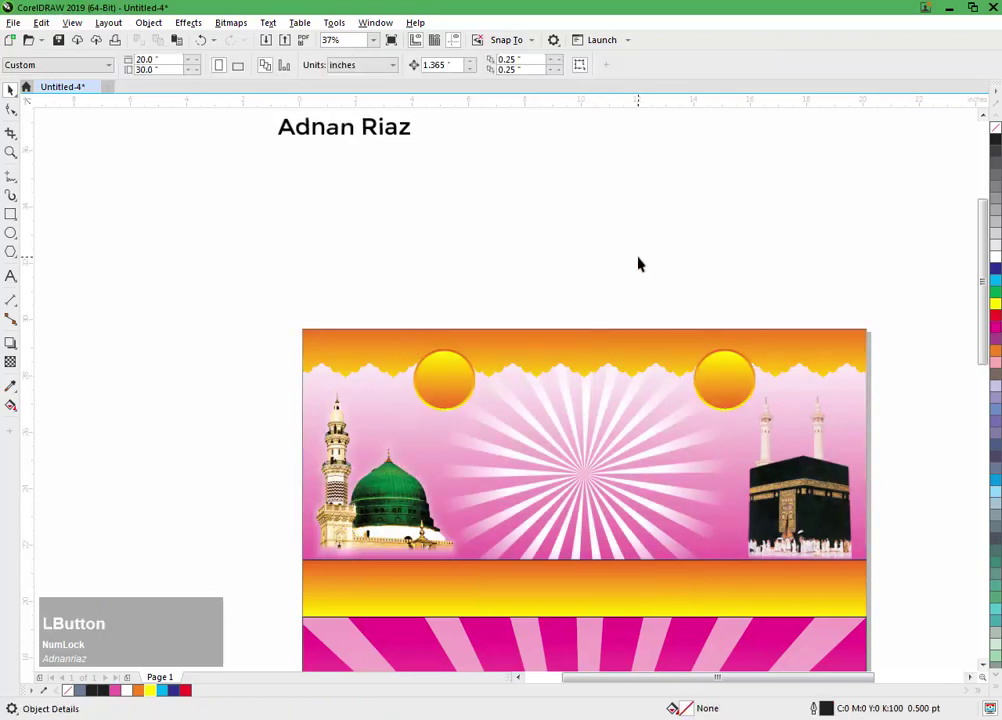
Step: Move the scalloped shape from beside the page onto the upper-right part of the magenta panel
drag(641, 271, 617, 110)
drag(621, 505, 616, 351)
drag(619, 454, 616, 344)
scroll(616, 350, down, 2)
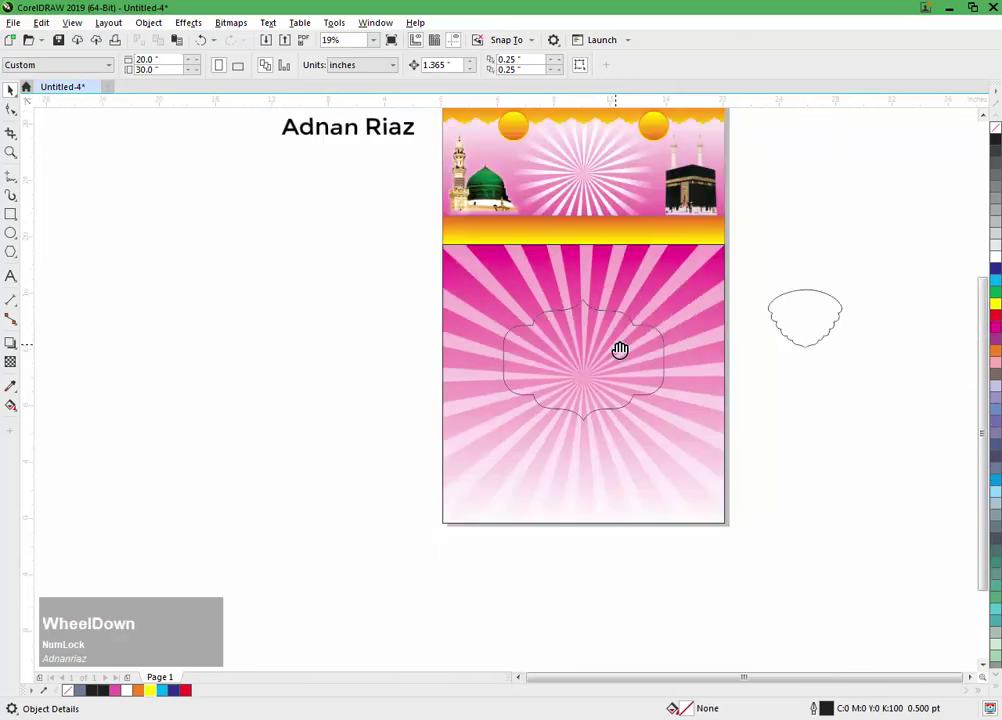
middle_click(700, 356)
drag(771, 366, 650, 333)
Step: Enlarge the scalloped shape to about 7.27 by 5.8 inches and place a copy in the magenta panel's upper-left corner
scroll(641, 342, up, 2)
drag(612, 392, 553, 438)
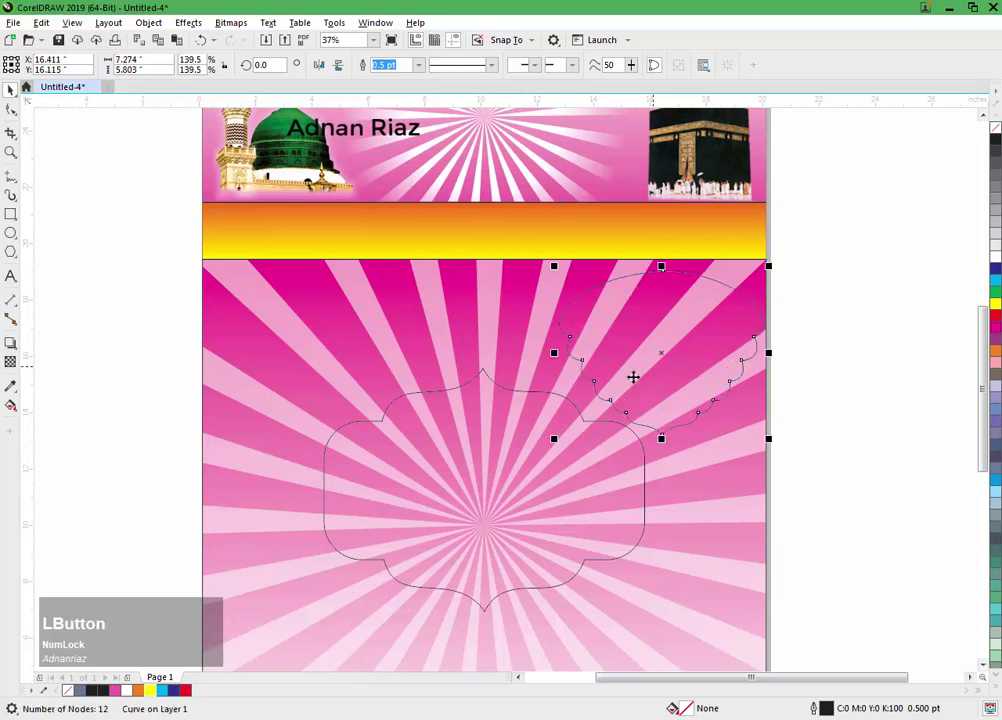
drag(662, 354, 310, 358)
right_click(310, 358)
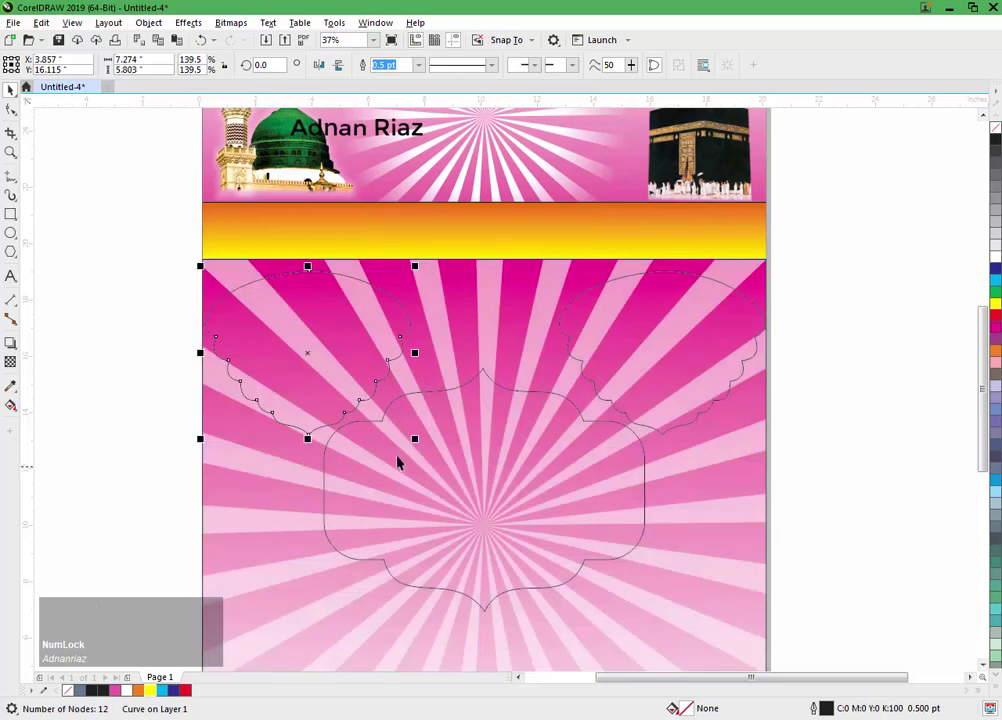
Step: Centre the ornamental frame horizontally on the magenta panel and move it slightly down
click(394, 512)
shift+click(363, 606)
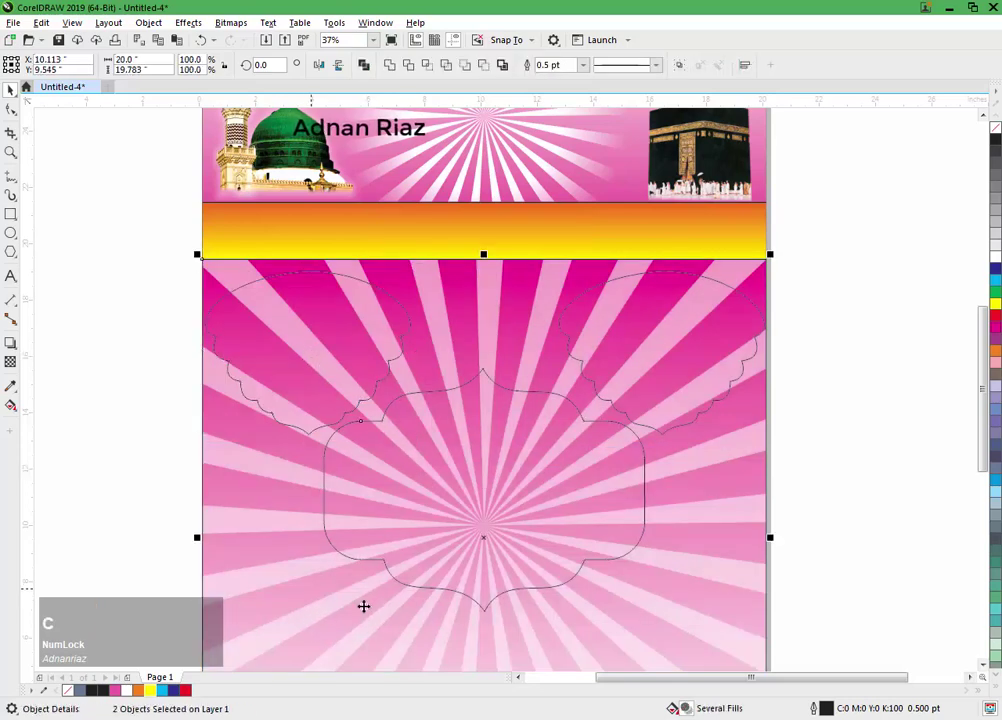
click(161, 459)
drag(443, 459, 443, 465)
click(916, 424)
Step: Apply an elliptical fountain fill with a white centre to the right scalloped shape
click(705, 388)
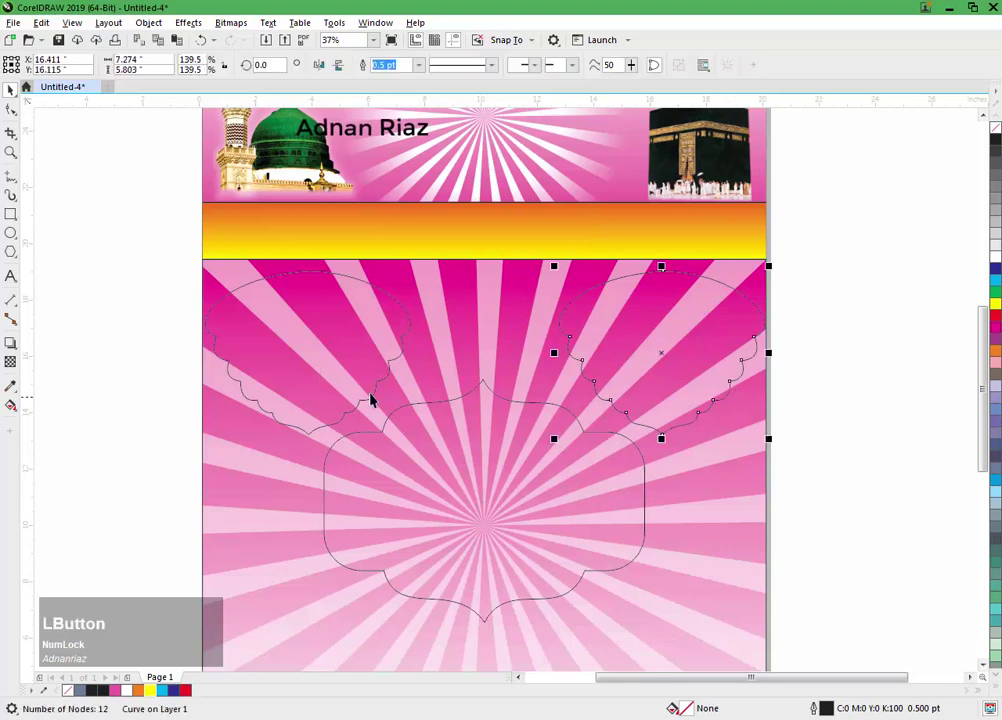
key(g)
drag(653, 344, 693, 395)
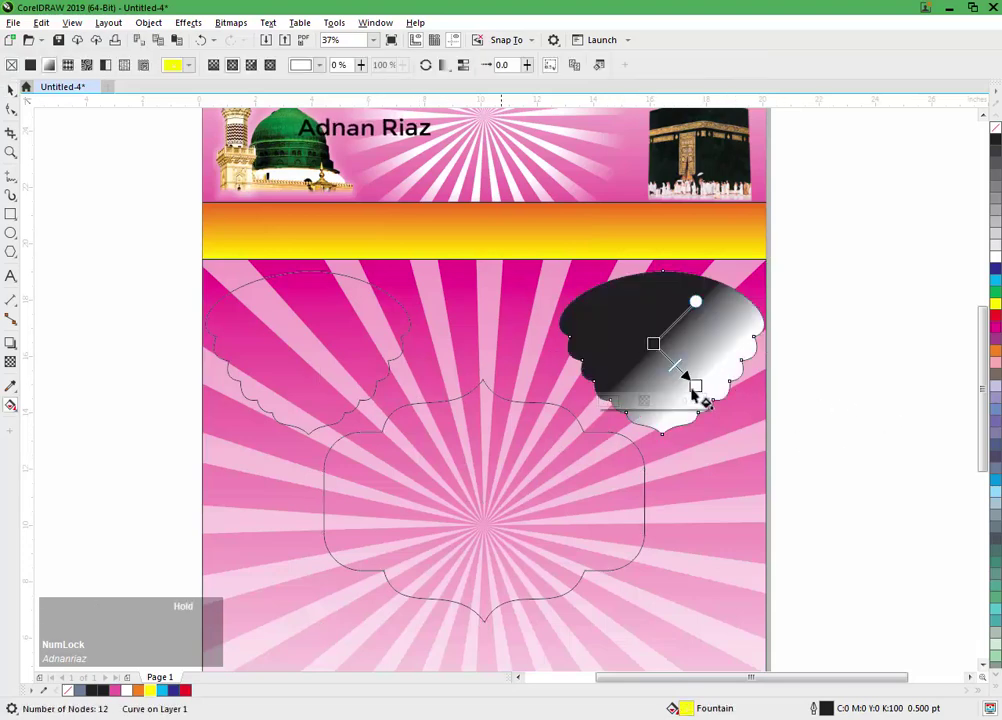
click(232, 66)
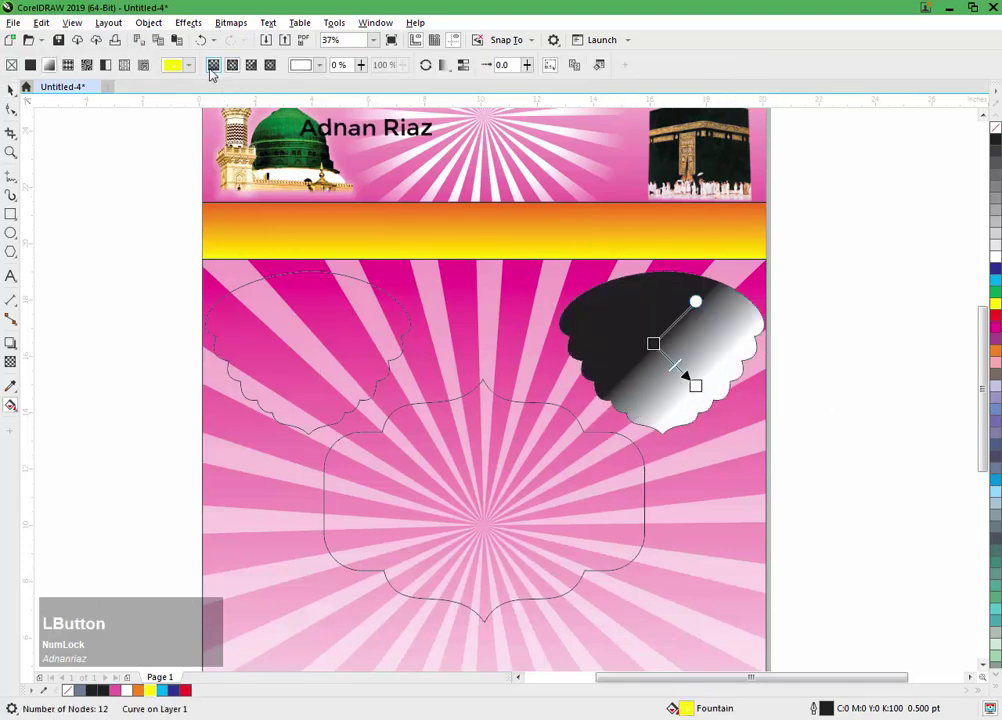
click(232, 65)
Step: Centre the fill's white glow in the scalloped shape, extend the gradient past its edge and set the outer colour to cyan
drag(673, 363, 655, 338)
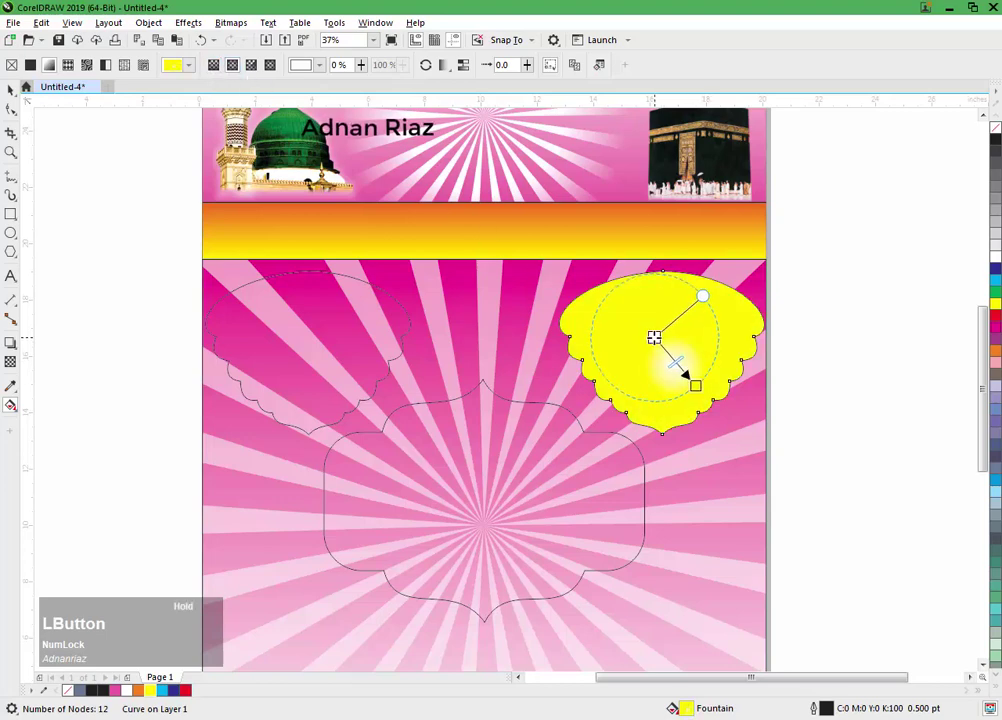
drag(695, 385, 731, 437)
drag(659, 345, 665, 358)
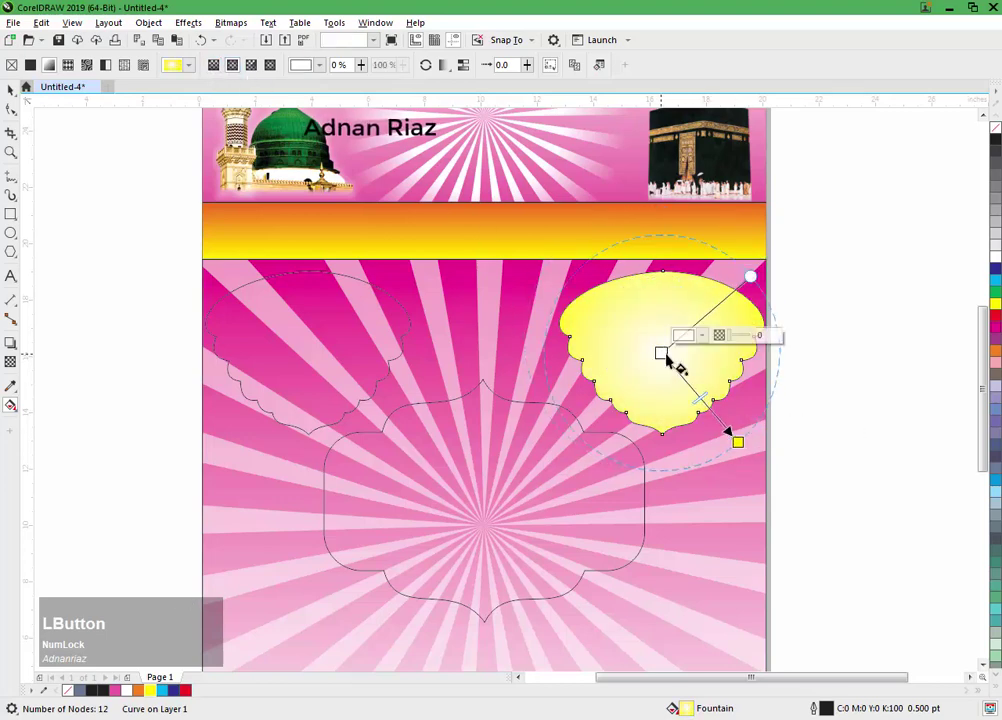
drag(995, 281, 738, 442)
click(11, 90)
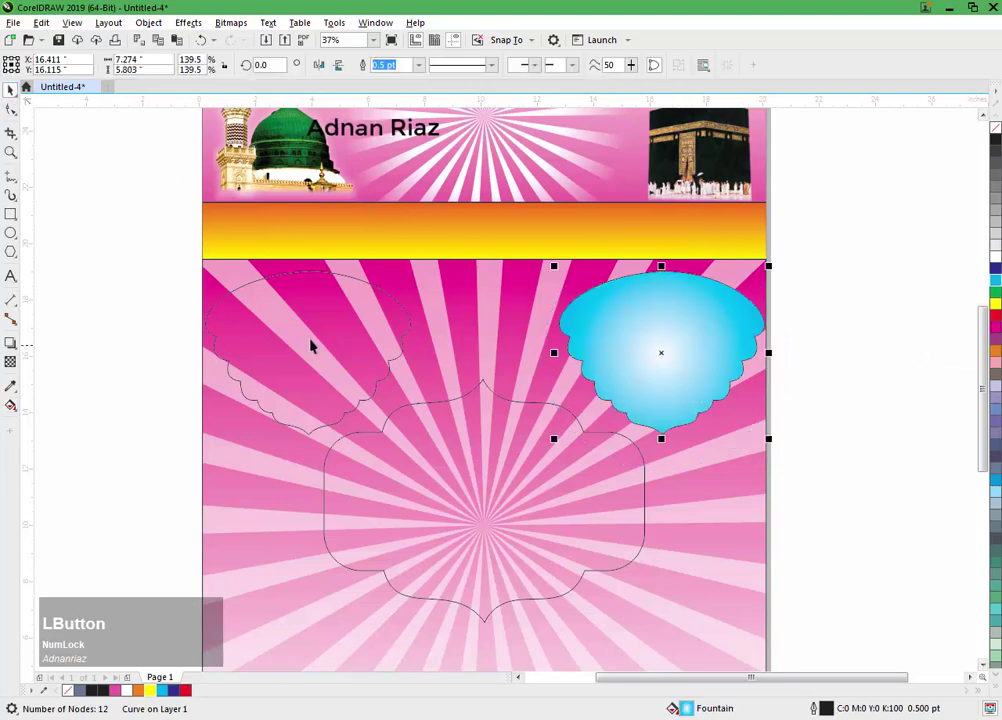
Step: Copy only the fill of the right scalloped shape onto the left one
click(257, 282)
click(41, 22)
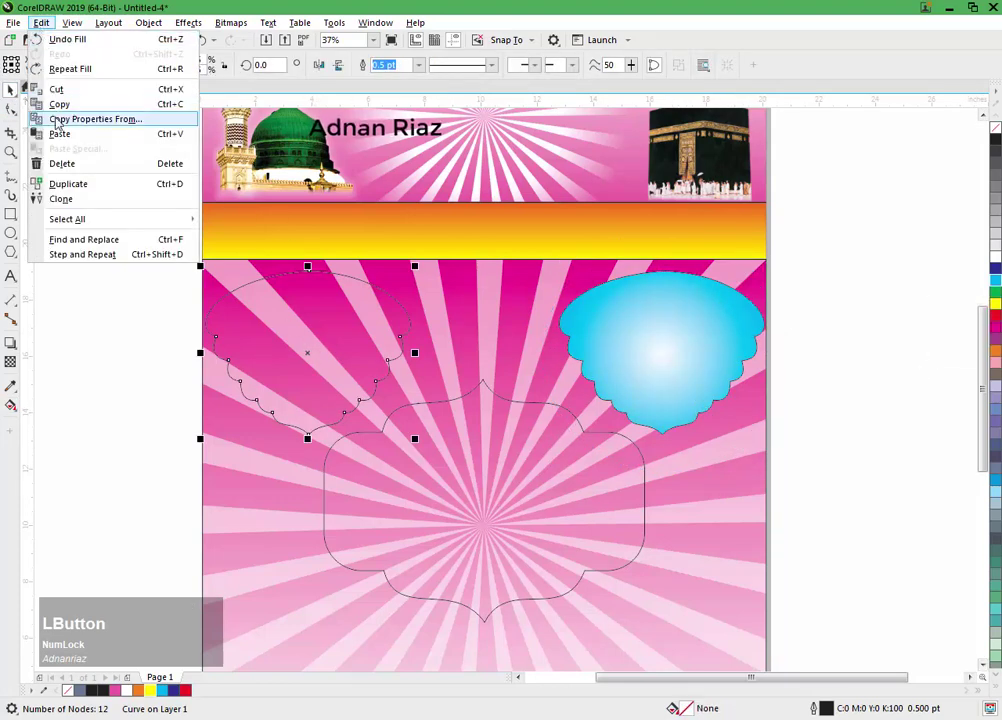
click(58, 120)
click(380, 354)
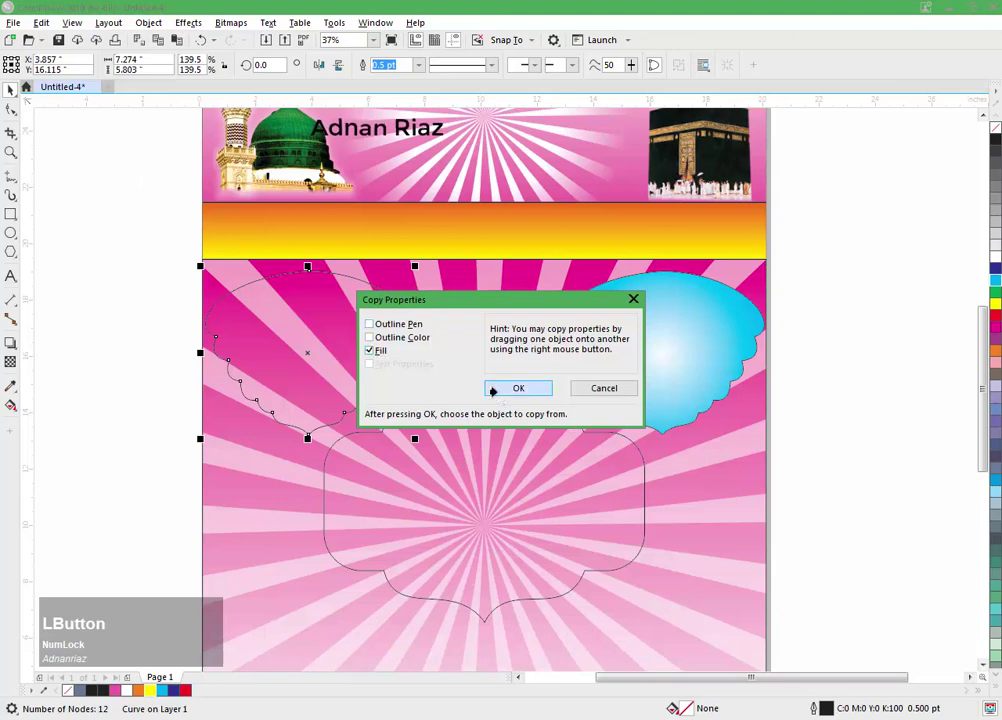
click(518, 388)
click(608, 380)
Step: Give both cyan scalloped shapes an 8 pt outline with rounded corners and line caps, placed behind the fill
shift+click(617, 360)
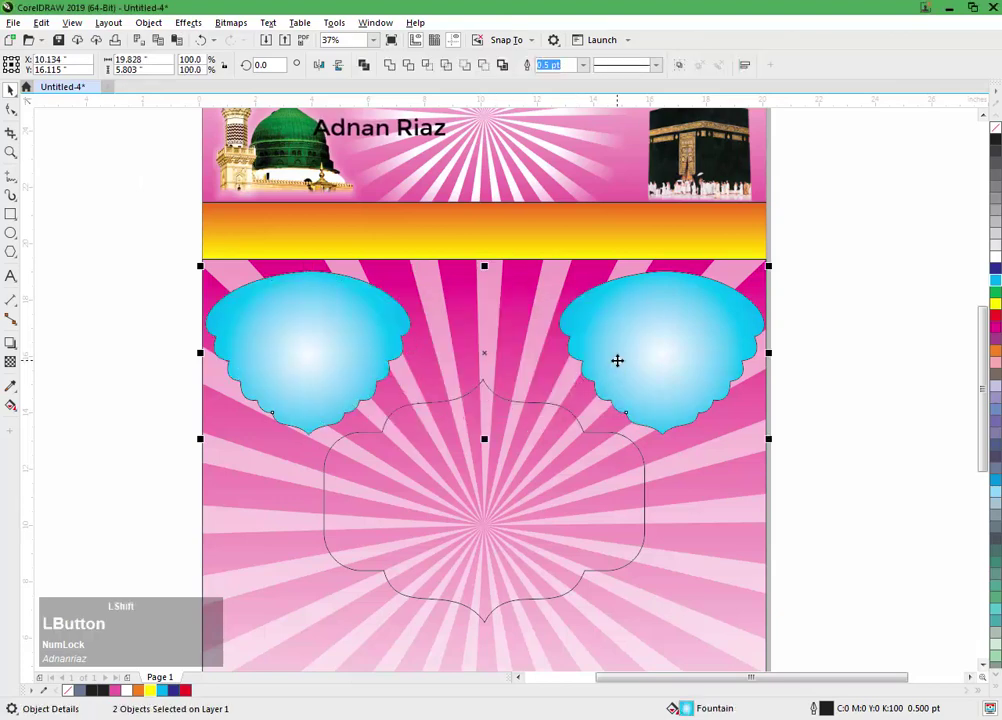
key(F12)
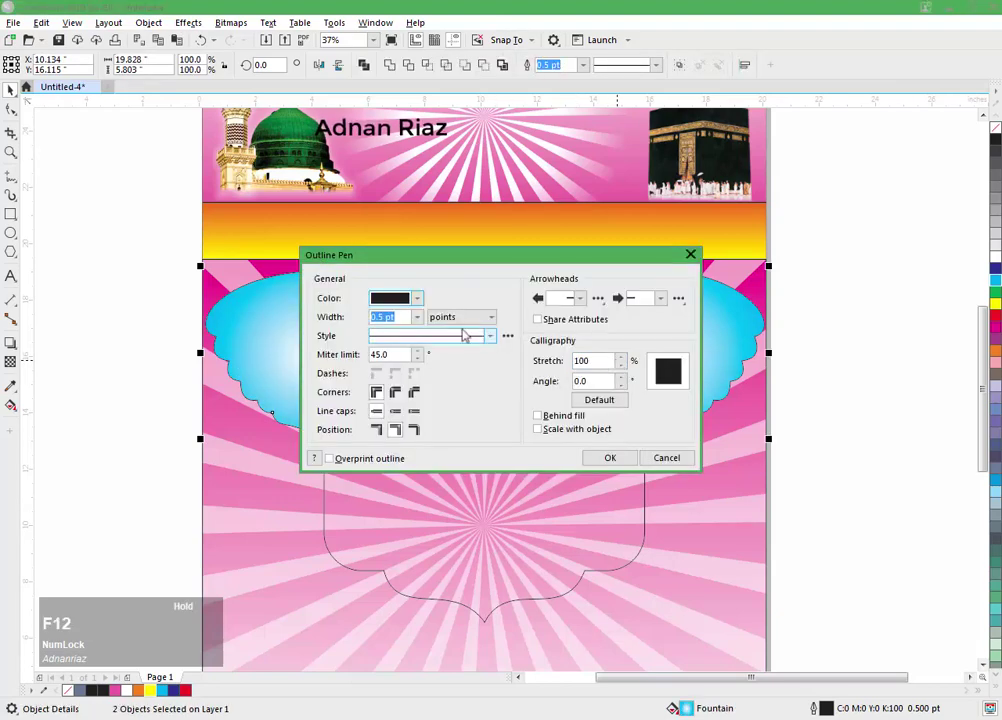
click(417, 317)
click(393, 376)
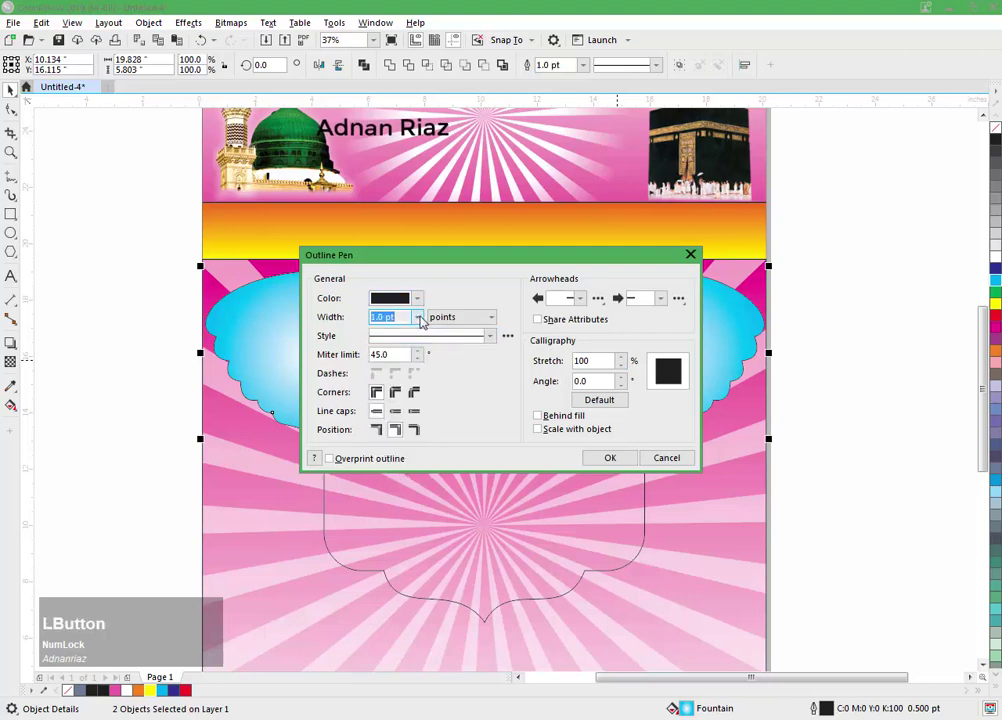
click(419, 318)
click(385, 405)
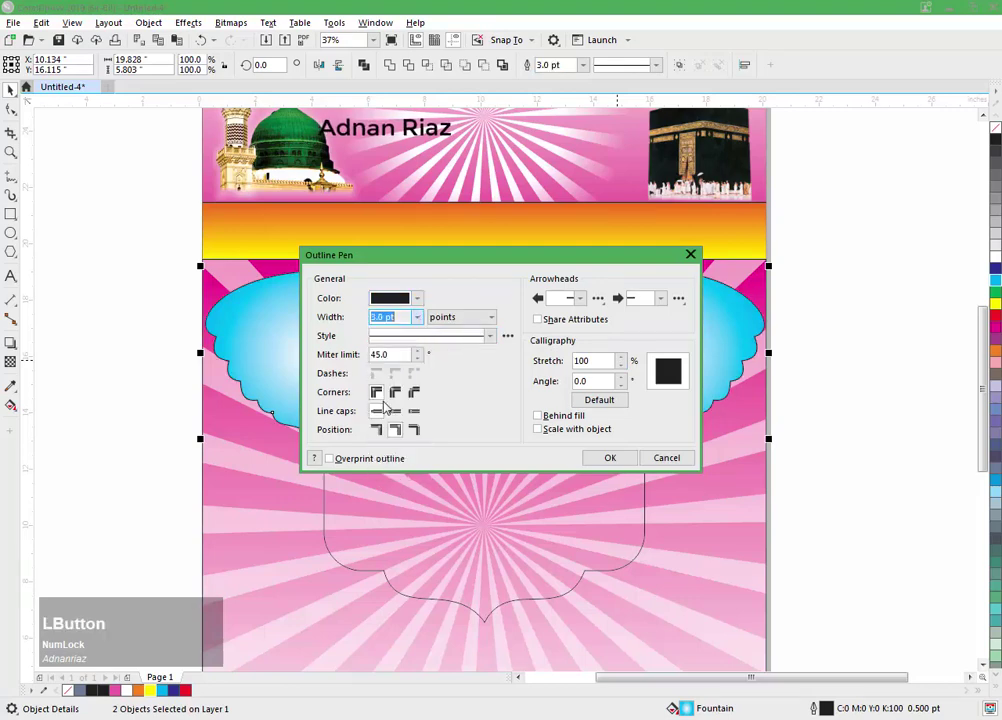
click(395, 411)
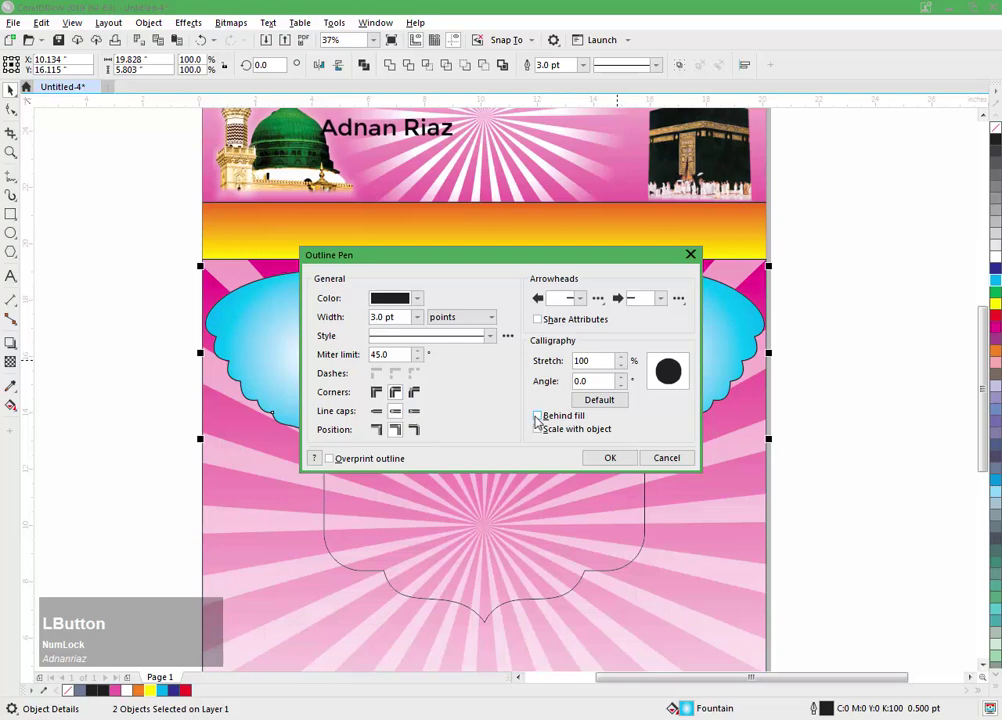
click(538, 416)
click(417, 317)
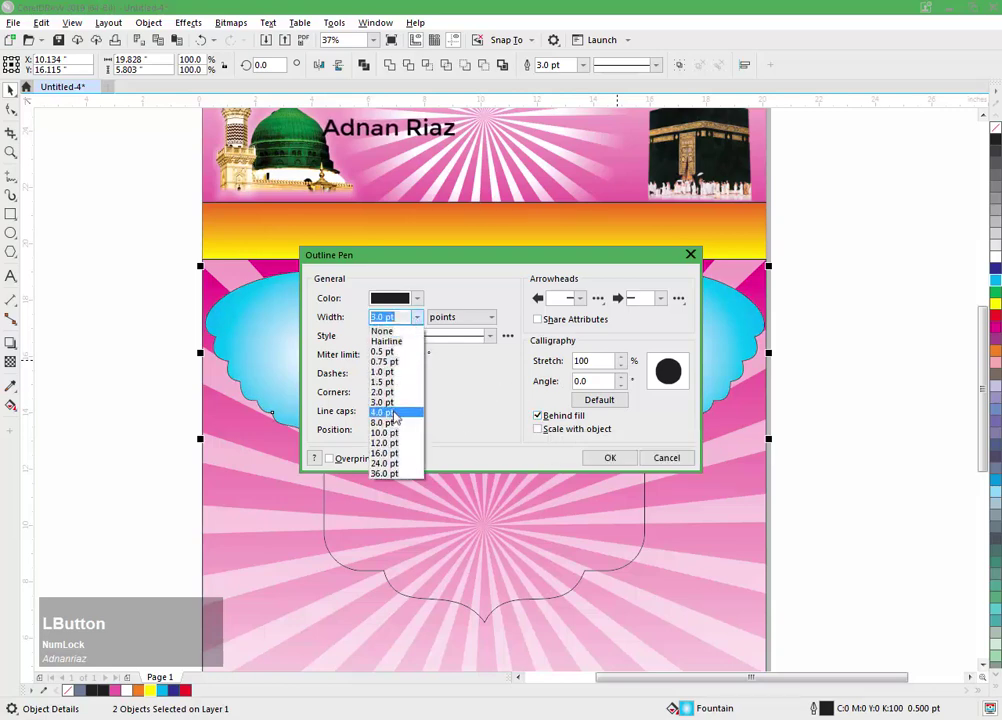
click(395, 413)
click(417, 317)
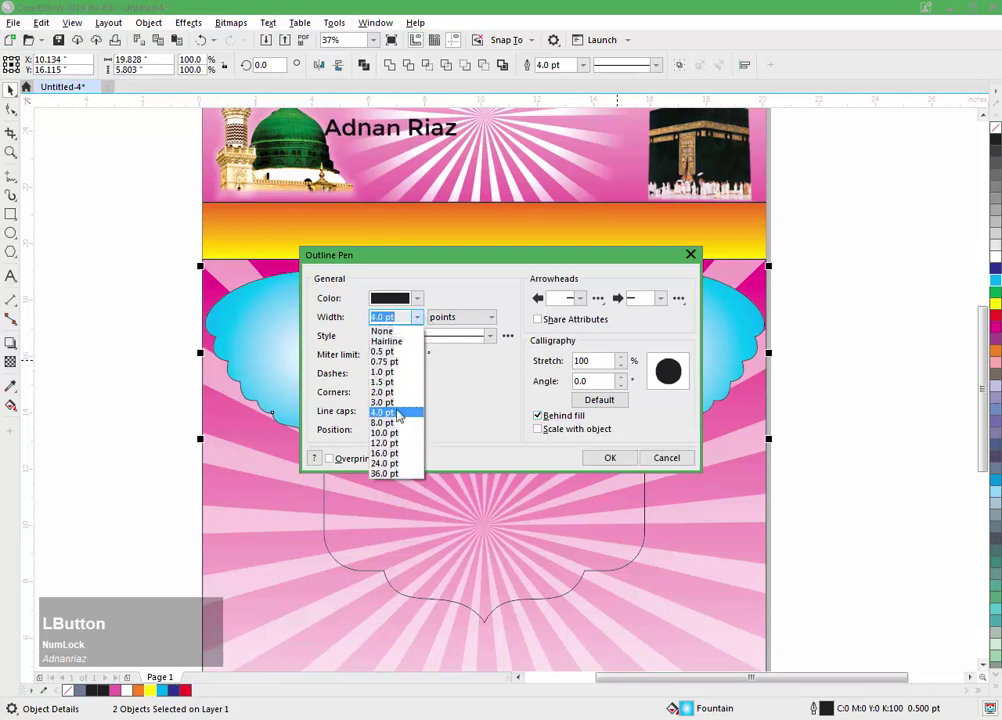
click(396, 424)
click(590, 458)
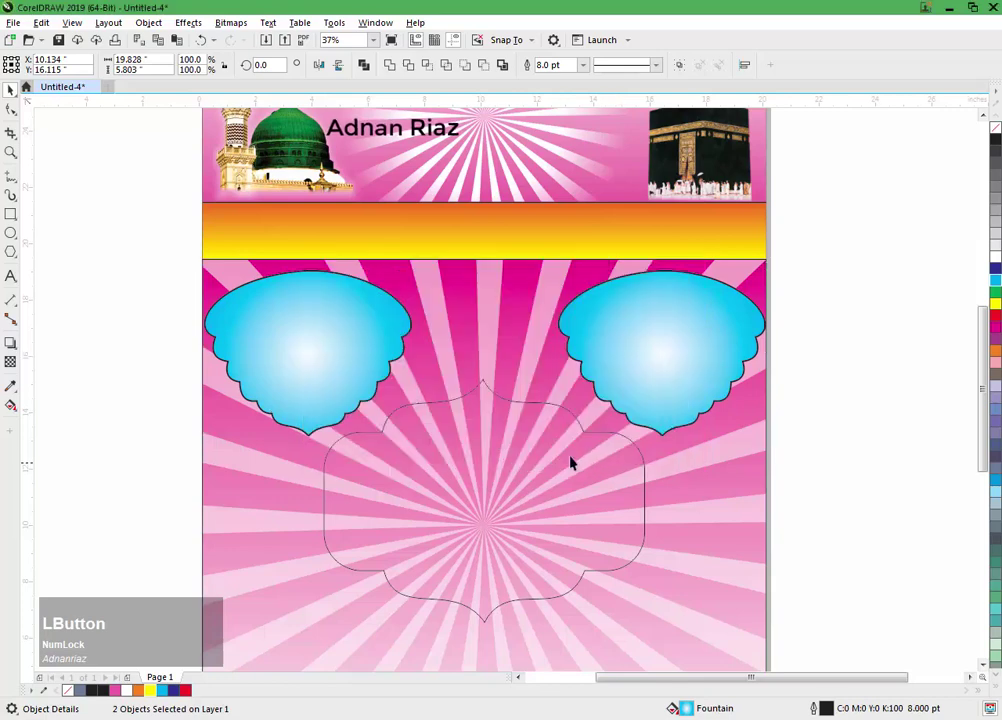
Step: Copy the outline pen, outline colour and fill of the right scalloped shape onto the ornamental frame
click(570, 462)
click(41, 22)
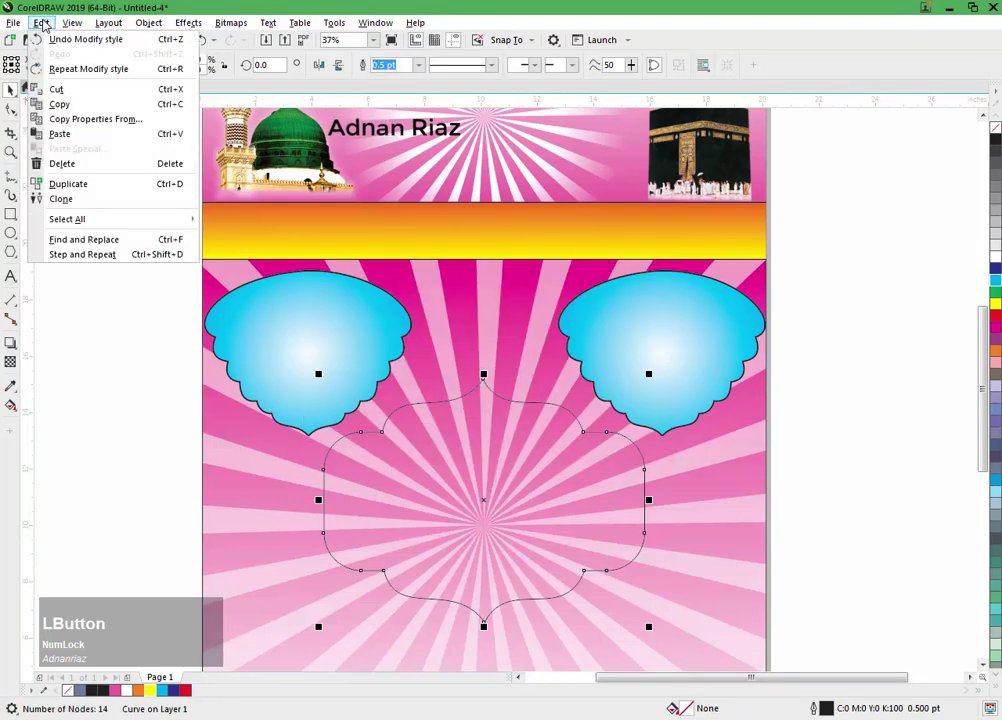
click(62, 117)
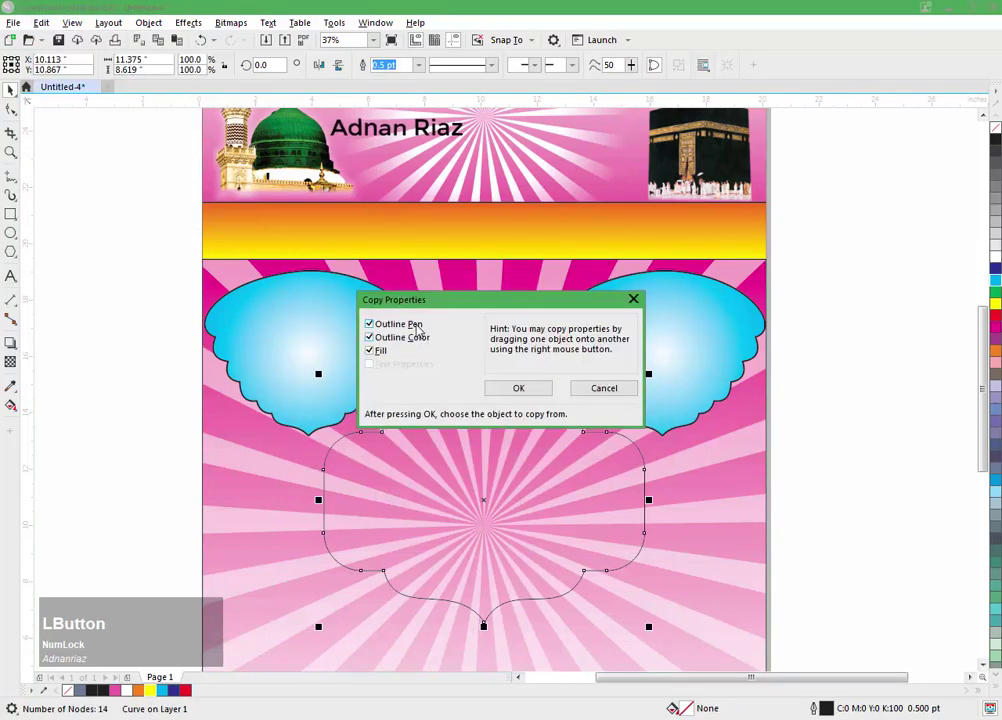
click(516, 388)
click(561, 382)
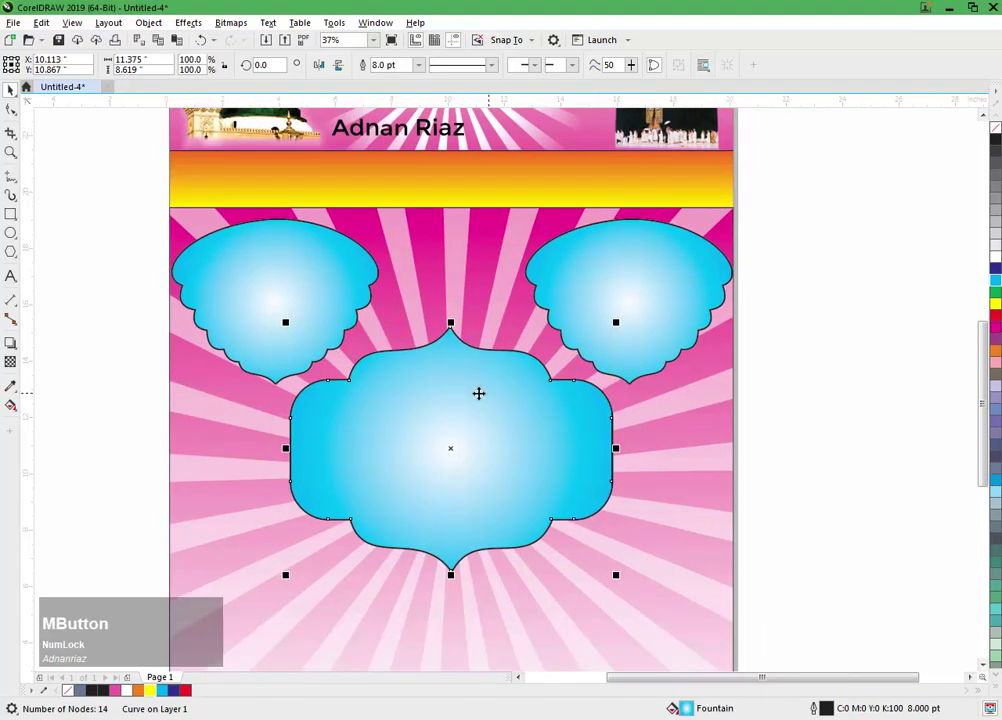
Step: Recolour the ornamental frame's fountain fill with dark blue on the outside and cyan in the centre
key(g)
middle_click(483, 398)
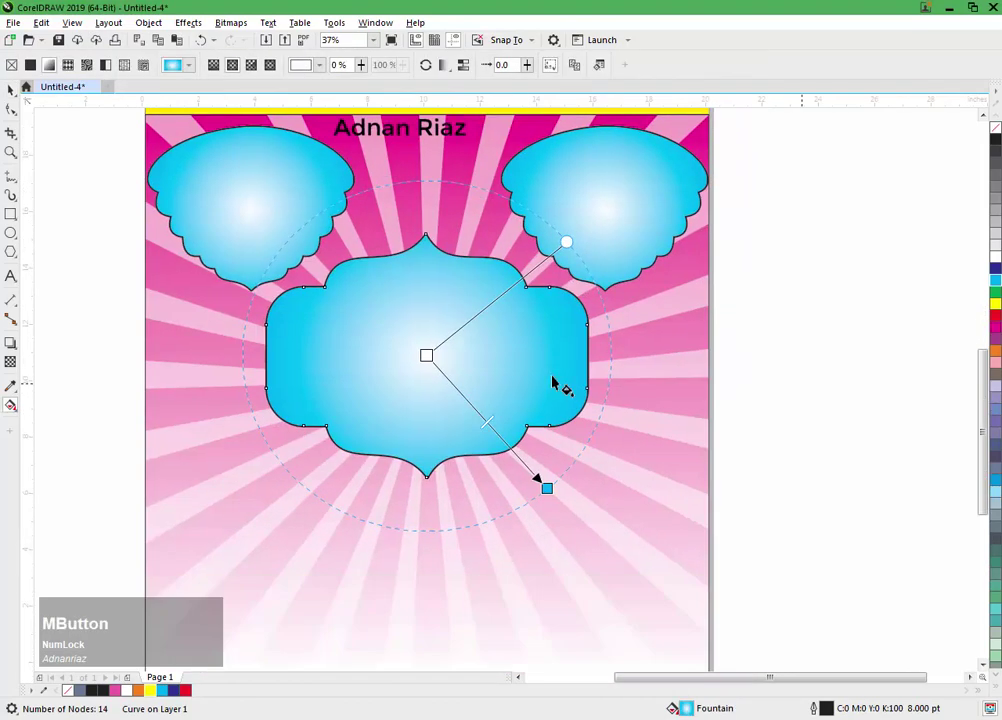
drag(996, 270, 545, 489)
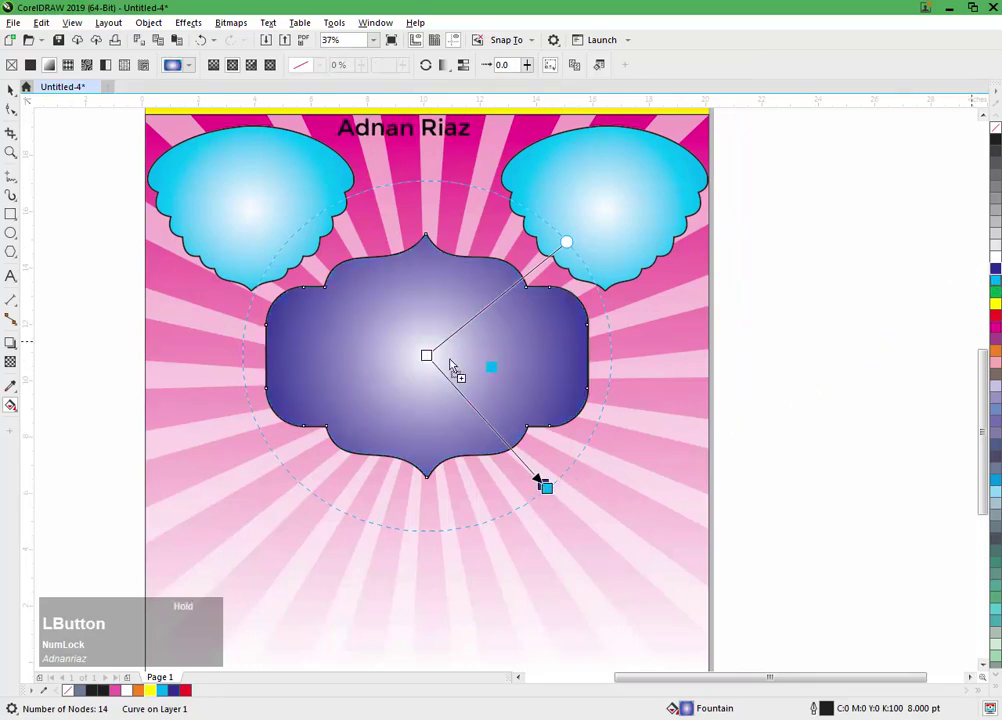
drag(450, 365, 428, 362)
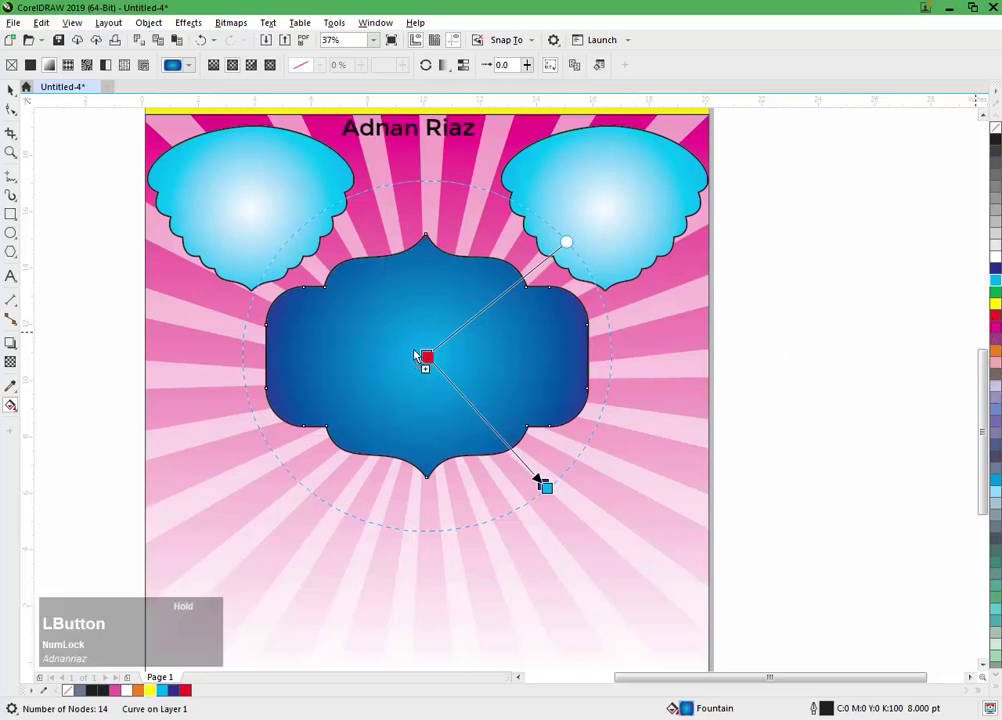
Step: Try a red centre and a black outer colour in the frame's fountain fill, and undo both
drag(429, 363, 429, 362)
drag(995, 140, 545, 490)
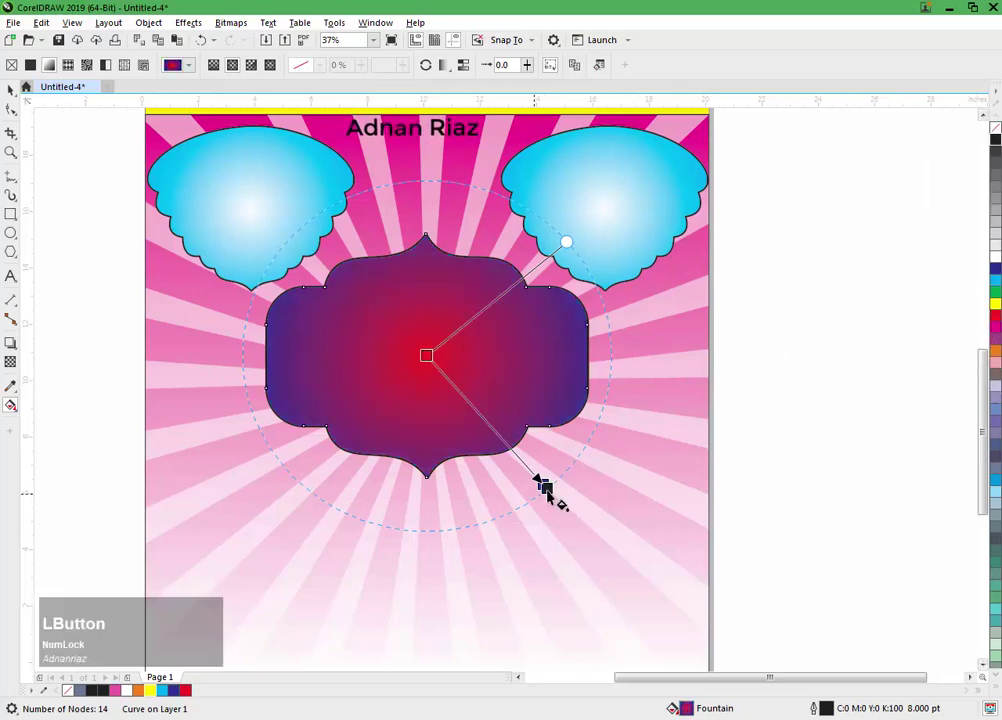
key(ctrl+z)
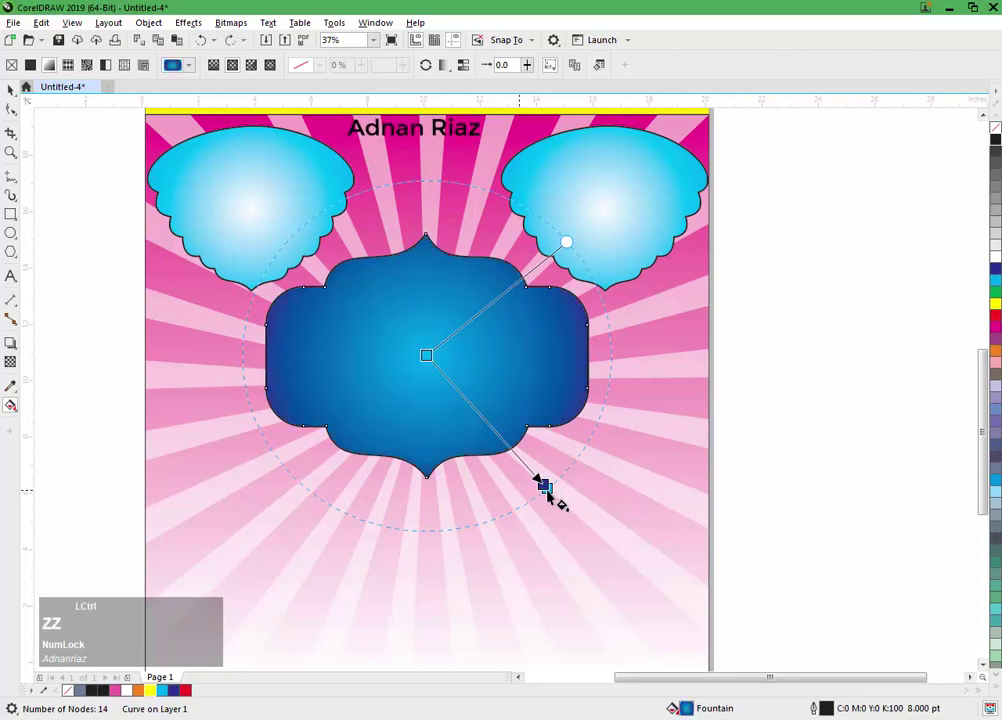
Step: Try a smaller gradient radius for the frame's fountain fill, undo it and deselect the frame
click(545, 487)
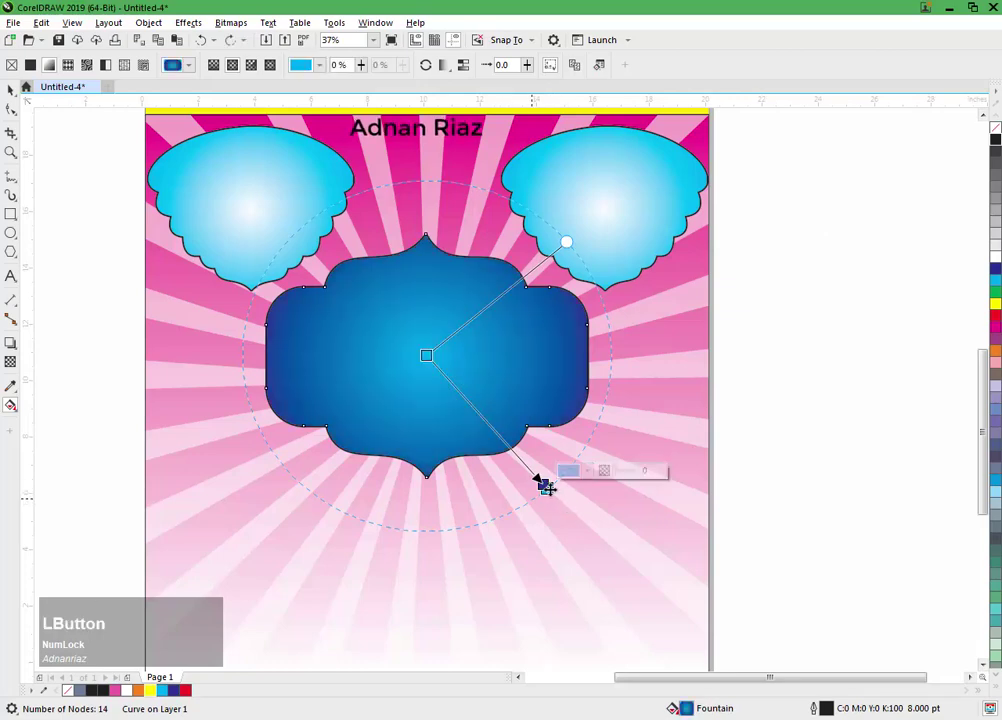
drag(543, 487, 525, 462)
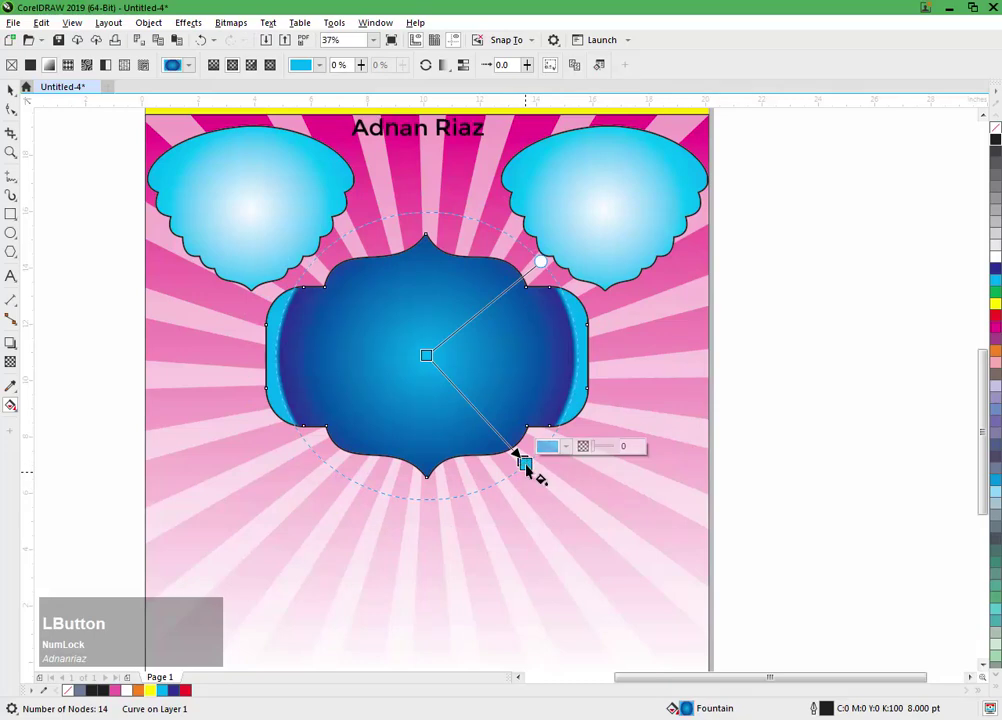
key(ctrl+z)
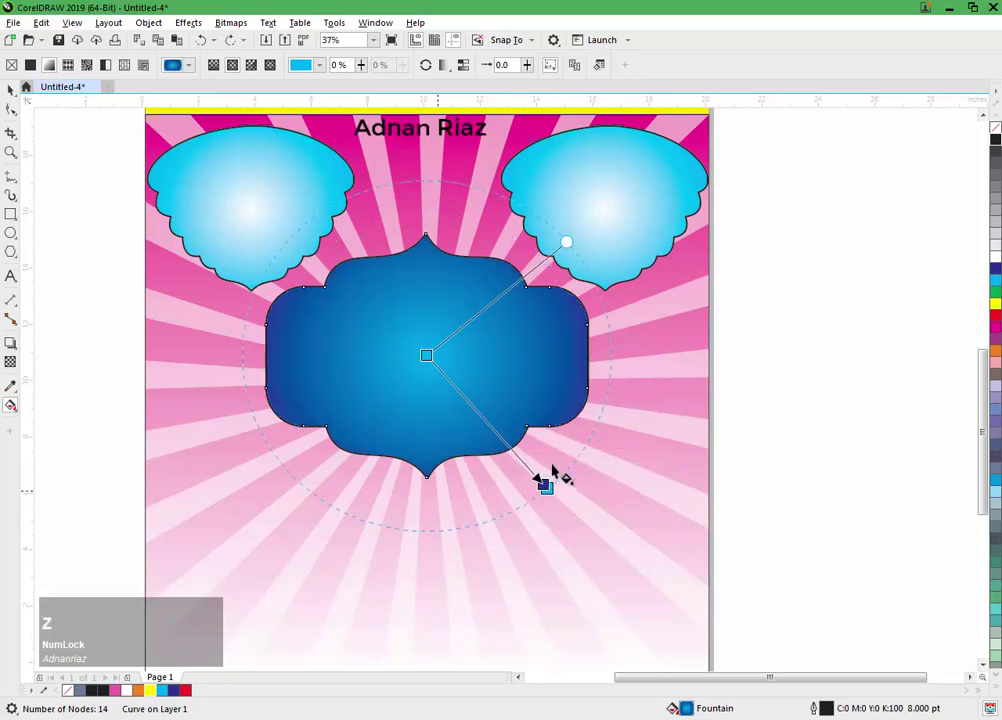
scroll(552, 474, up, 2)
click(555, 465)
drag(555, 465, 560, 471)
click(10, 90)
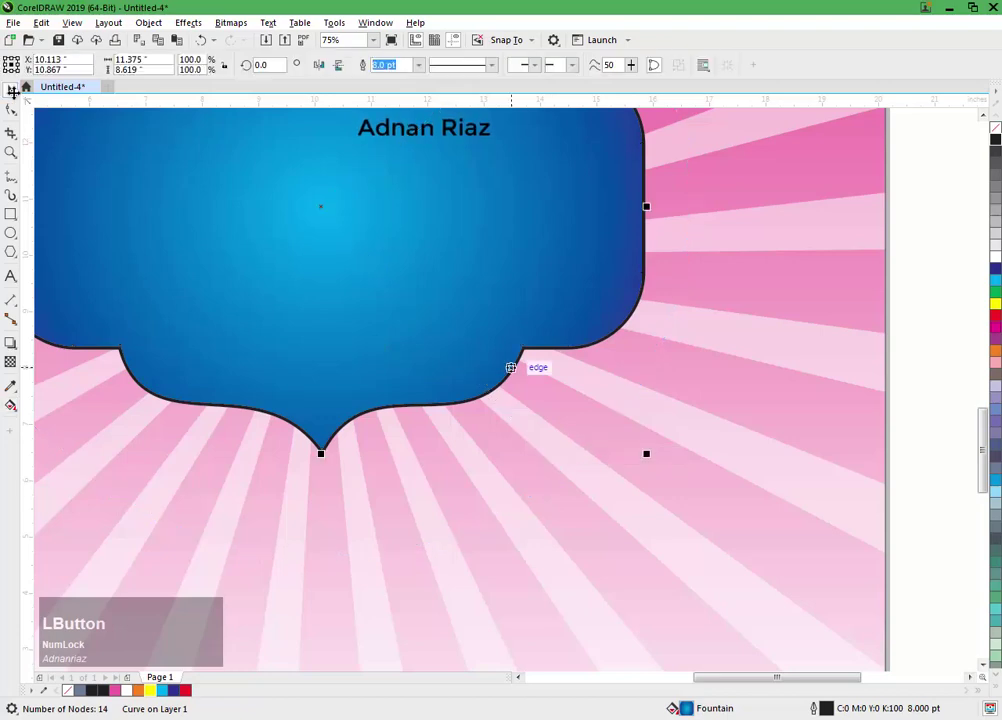
scroll(510, 360, down, 2)
click(838, 317)
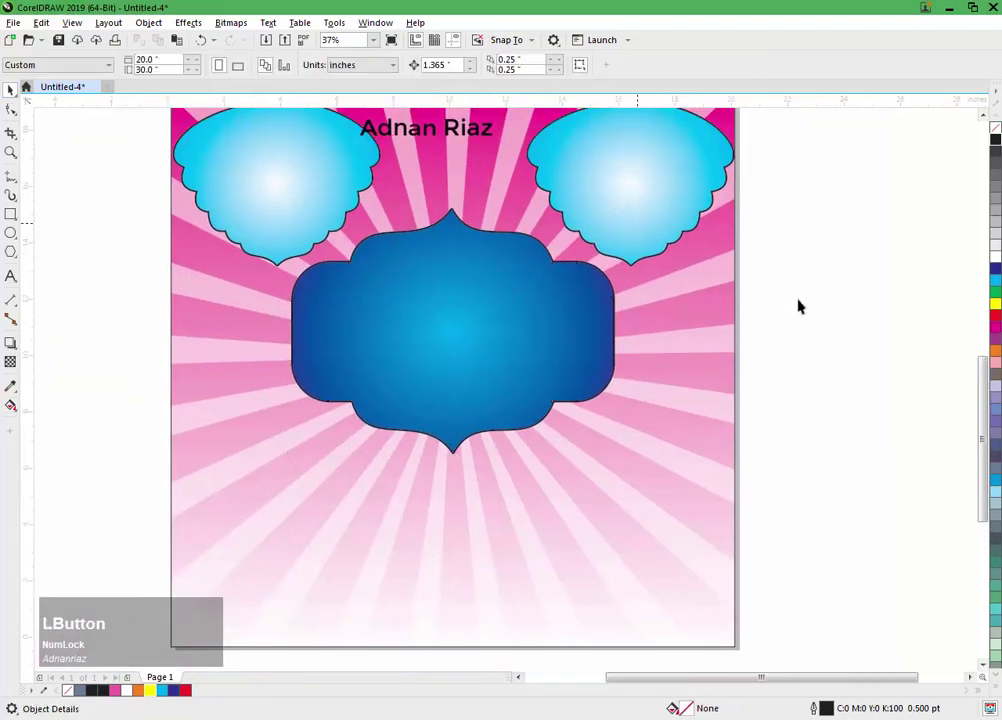
Step: Duplicate both scalloped shapes straight down below the frame, flip the copies vertically and raise them slightly, centred at about Y 5.3 inches
middle_click(667, 268)
click(631, 257)
shift+click(348, 244)
middle_click(361, 257)
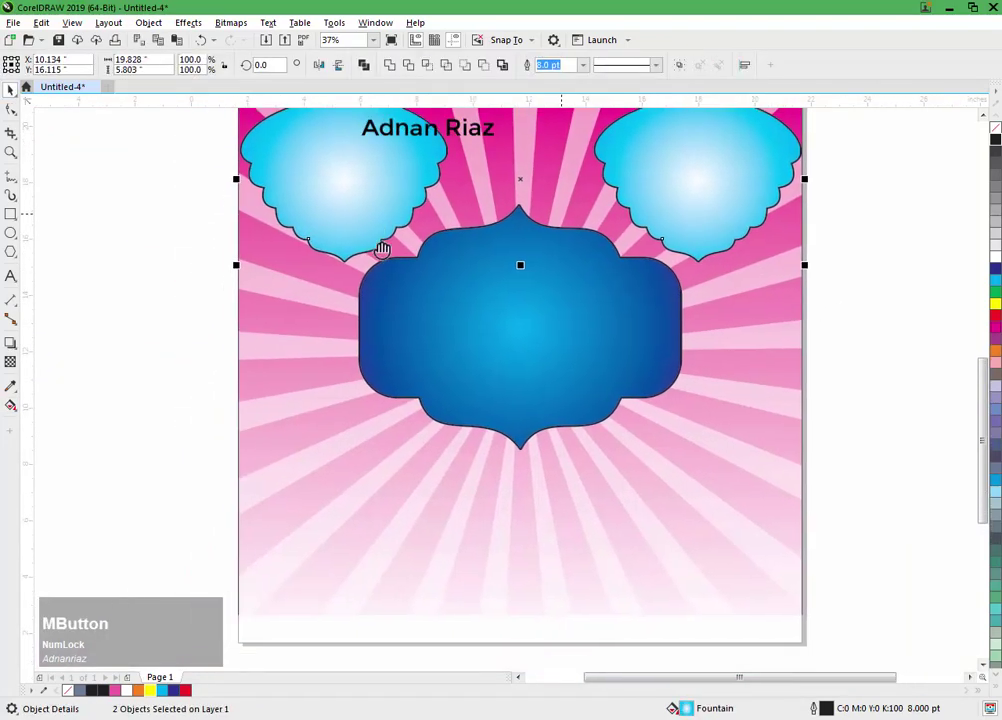
scroll(564, 206, down, 1)
middle_click(586, 253)
drag(616, 244, 616, 342)
drag(352, 253, 617, 400)
middle_click(468, 228)
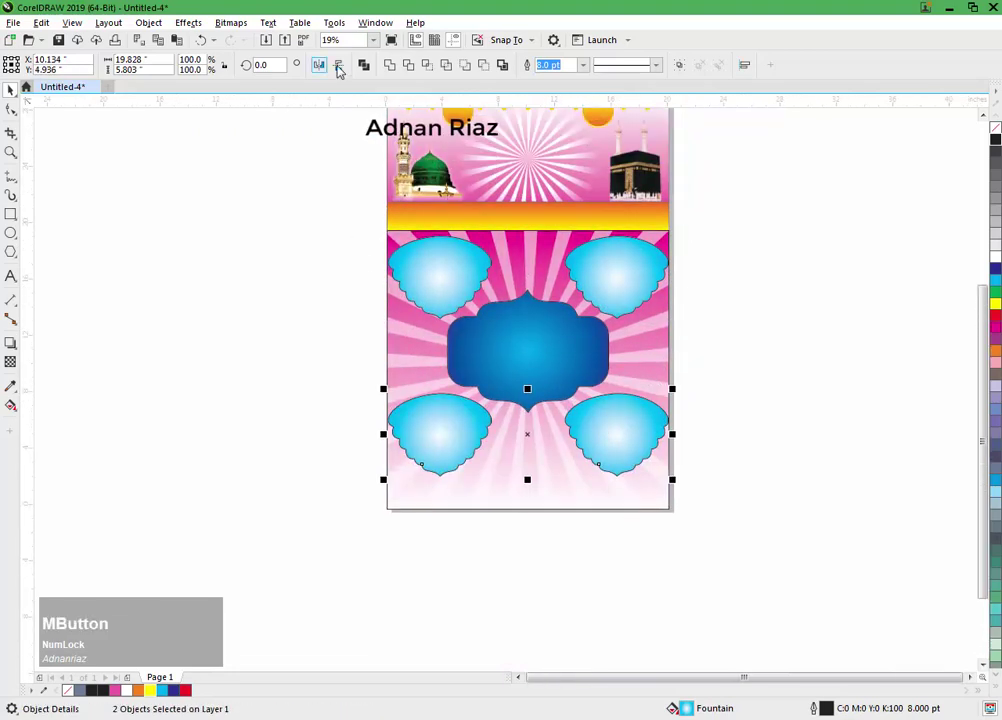
click(338, 66)
drag(607, 456, 604, 457)
Step: Change the outer colour of the fountain fill to yellow on both lower scalloped shapes
click(615, 440)
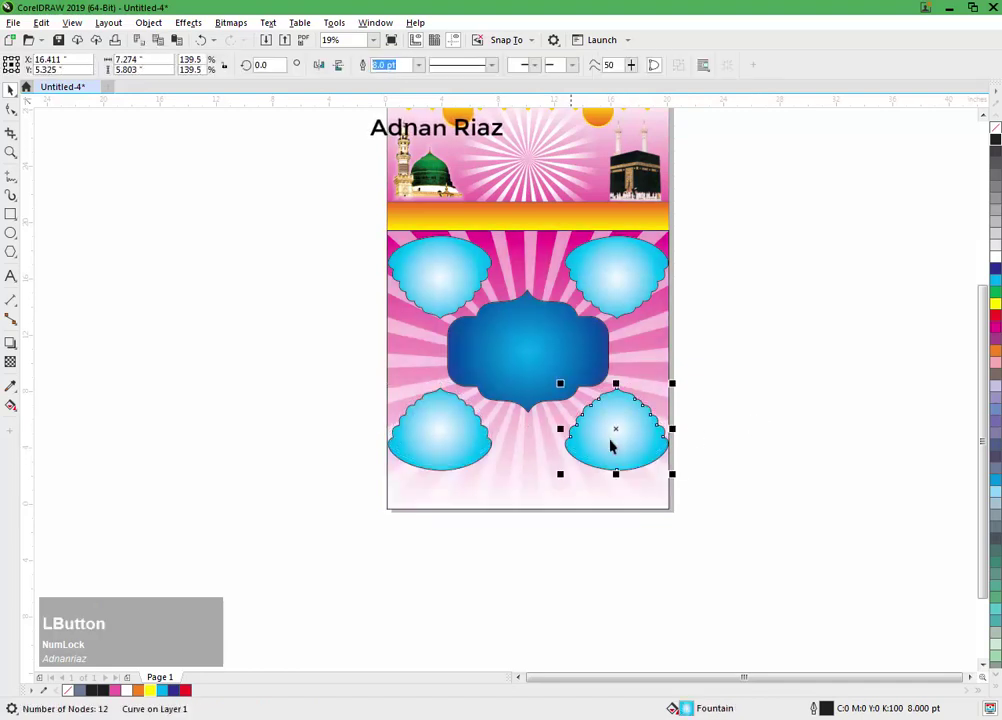
shift+click(474, 440)
key(g)
scroll(476, 447, up, 2)
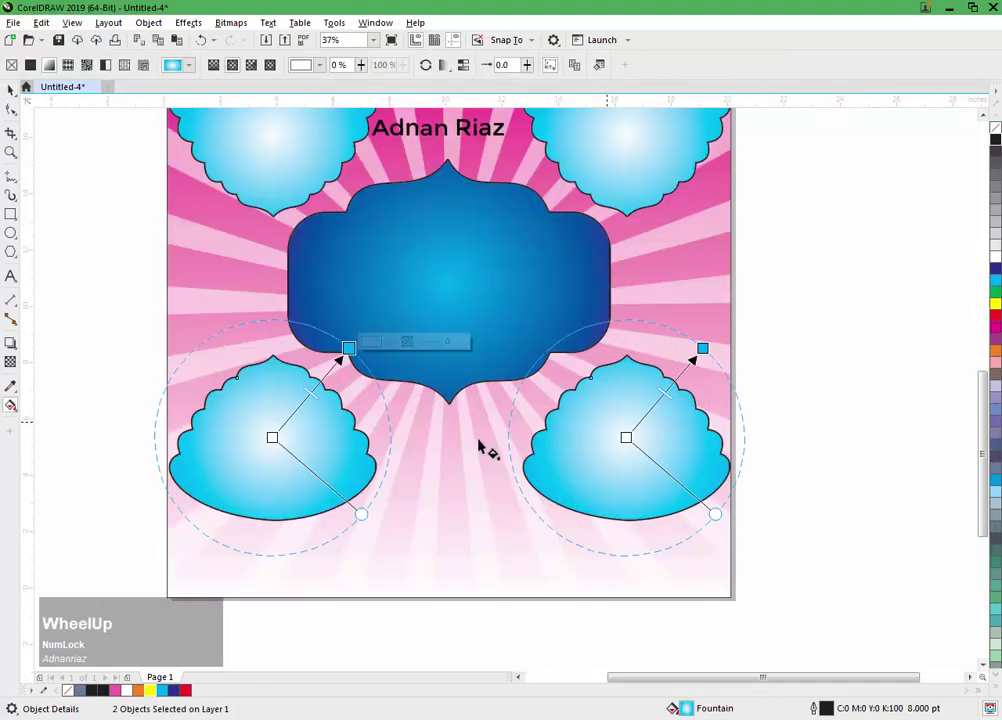
drag(995, 307, 384, 411)
click(12, 92)
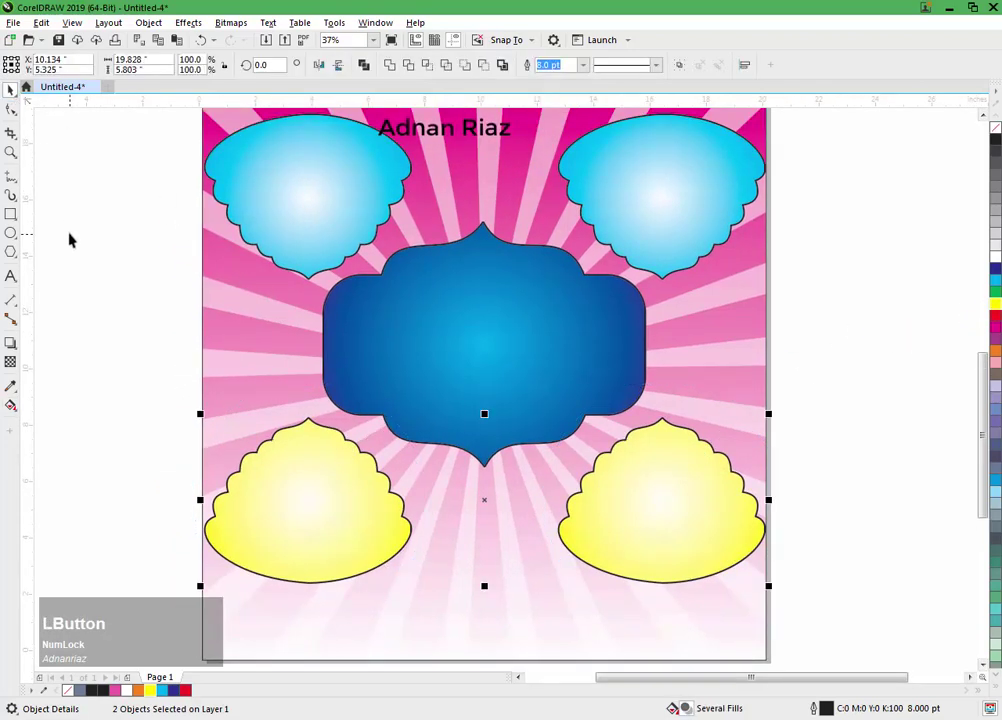
Step: Set a white outline colour on the two cyan scalloped shapes and the ornamental frame
click(259, 195)
shift+click(604, 199)
shift+click(551, 308)
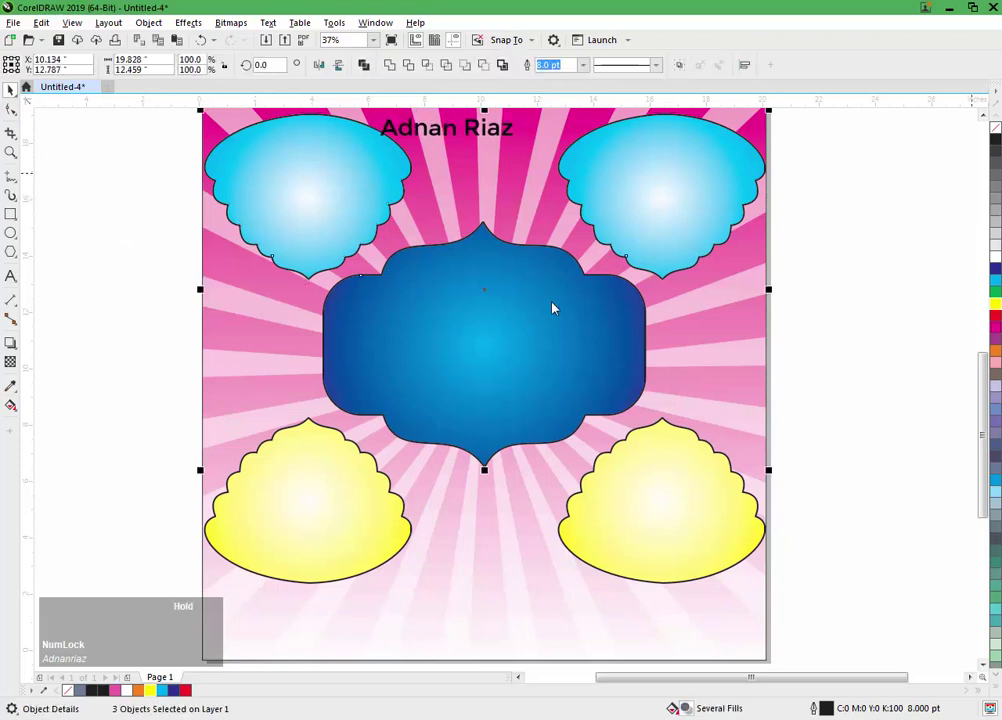
right_click(995, 250)
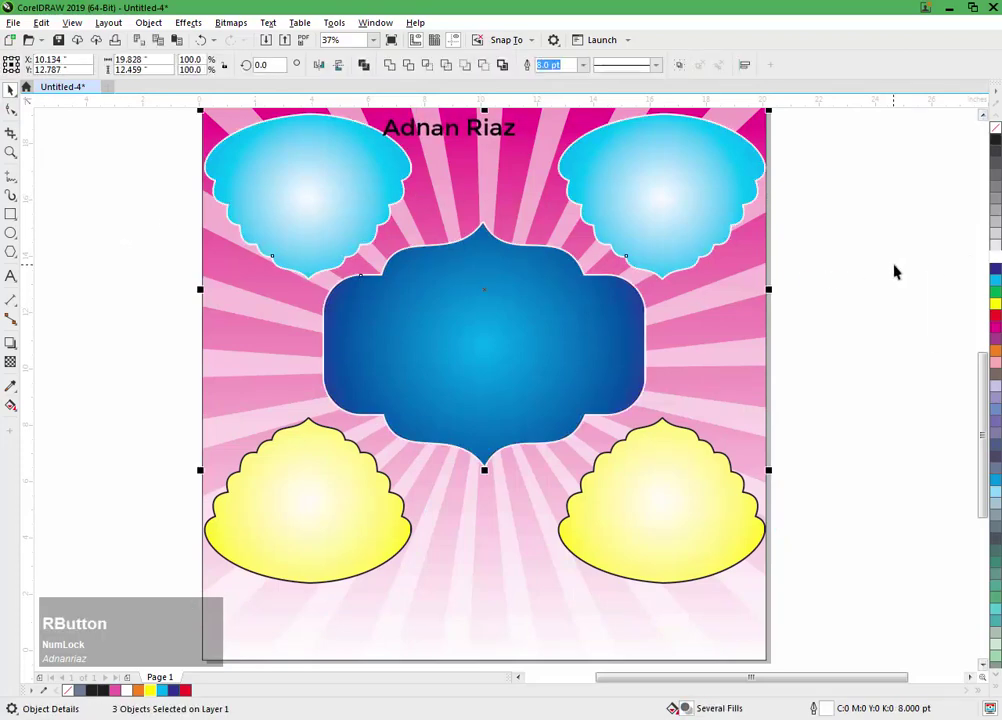
click(581, 434)
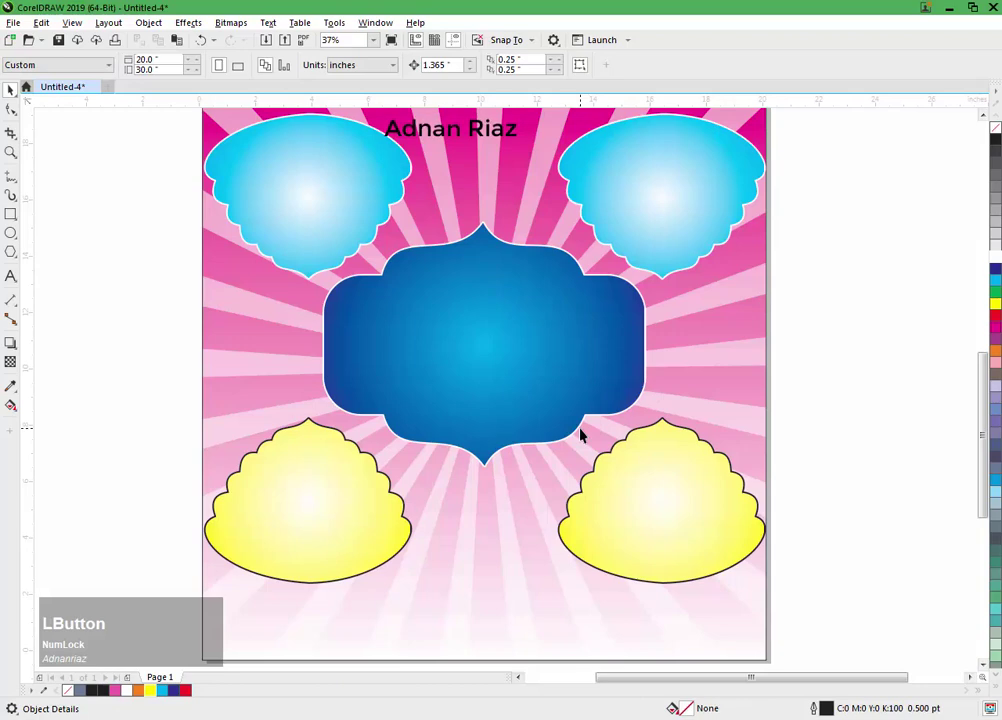
Step: Ungroup the two orange discs from each other and copy the right one between the cyan scalloped shapes
drag(579, 338, 581, 436)
scroll(463, 338, down, 1)
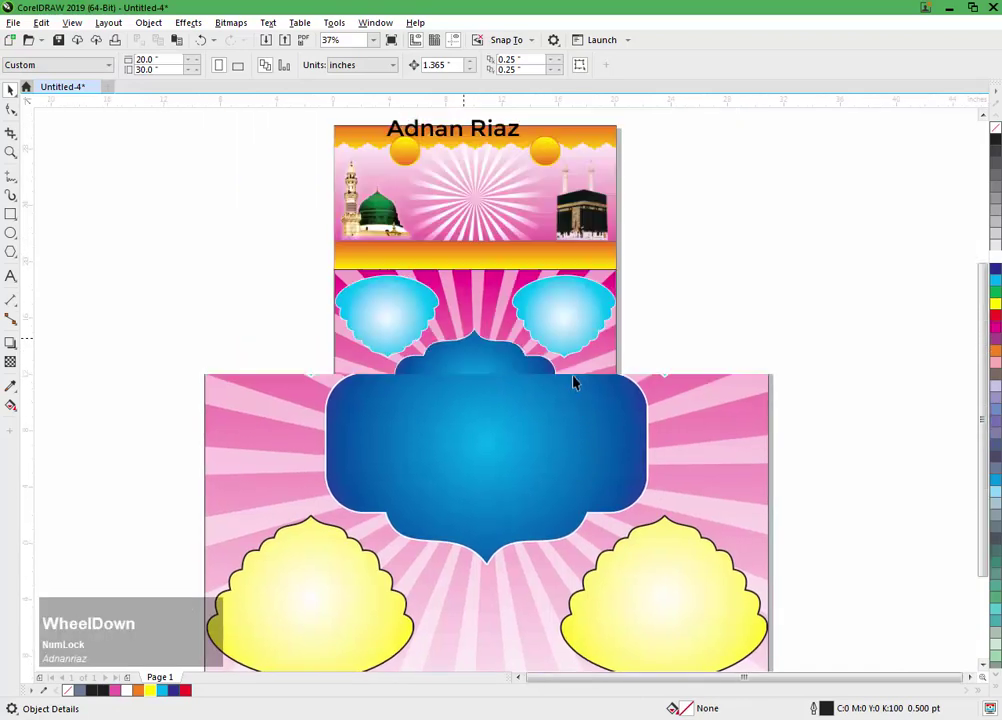
drag(557, 161, 494, 316)
key(ctrl+z)
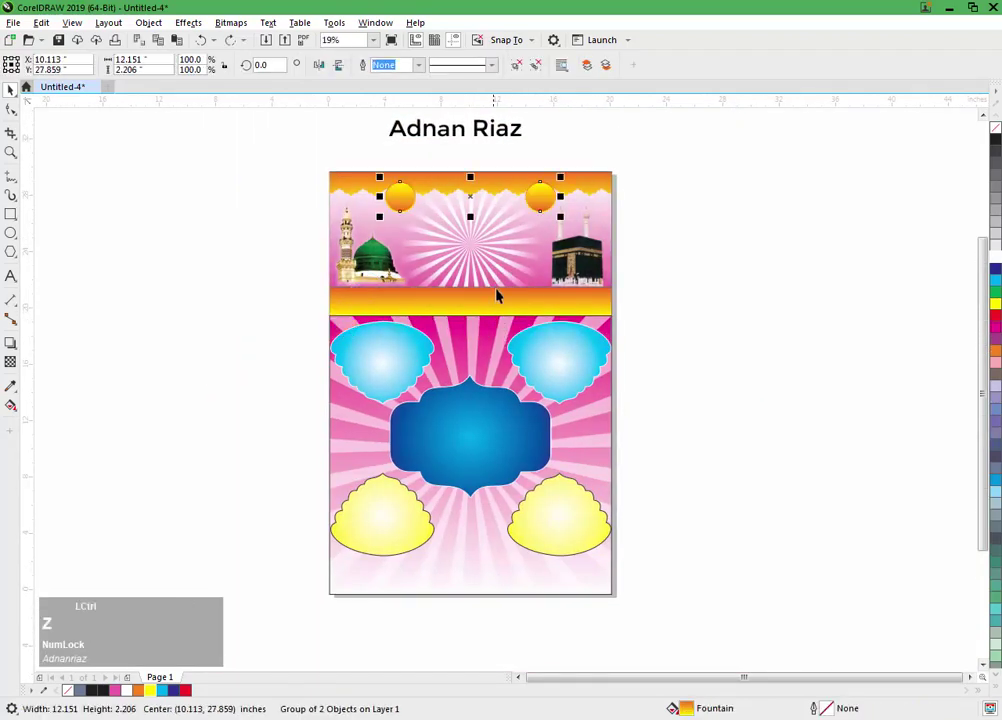
click(516, 65)
click(535, 150)
drag(539, 195, 469, 347)
right_click(469, 347)
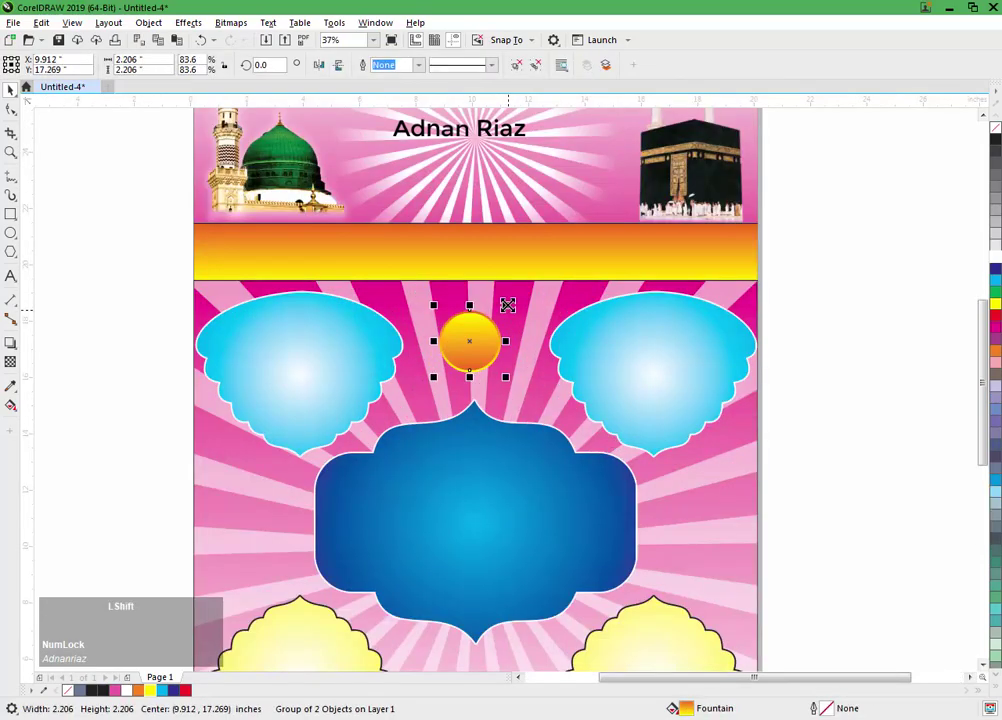
Step: Enlarge the copied disc to about 3.67 inches across and centre it horizontally on the ornamental frame
drag(506, 304, 523, 287)
shift+click(493, 421)
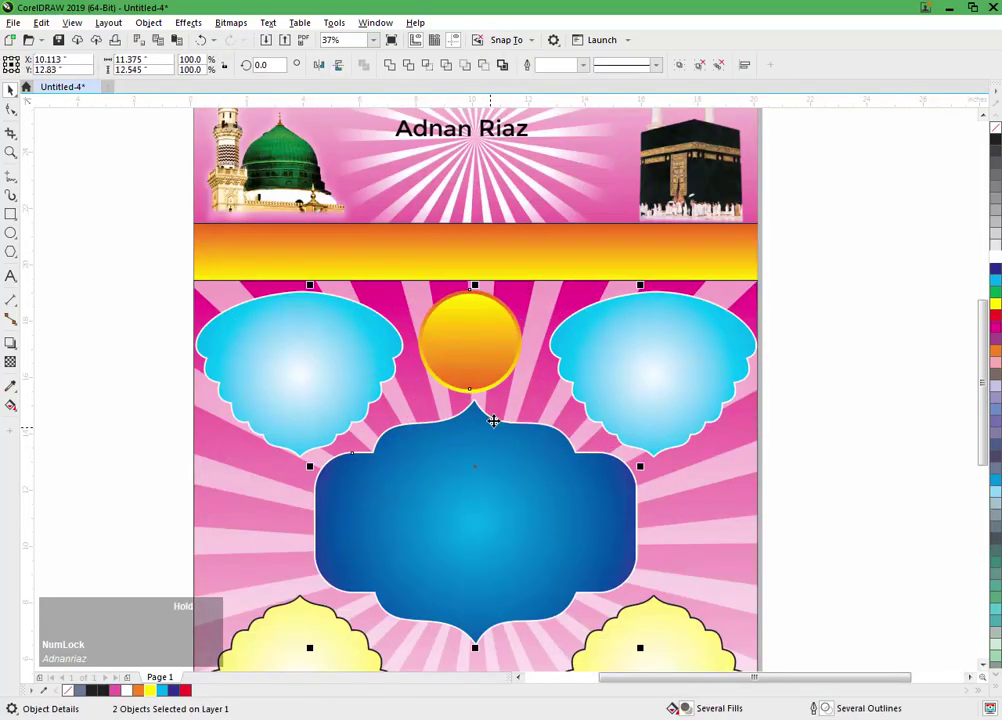
click(790, 396)
Step: Enlarge the centre disc to about 4.8 inches across and lower it to overlap the ornamental frame's upper tip
scroll(470, 345, up, 1)
click(528, 300)
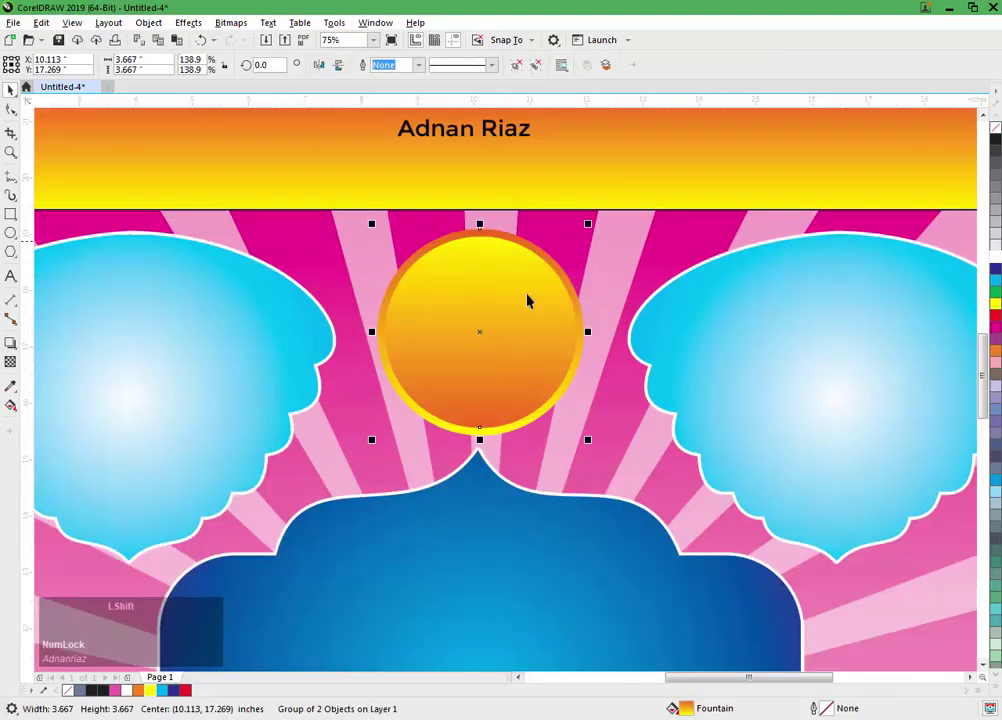
drag(588, 225, 621, 193)
drag(523, 285, 524, 307)
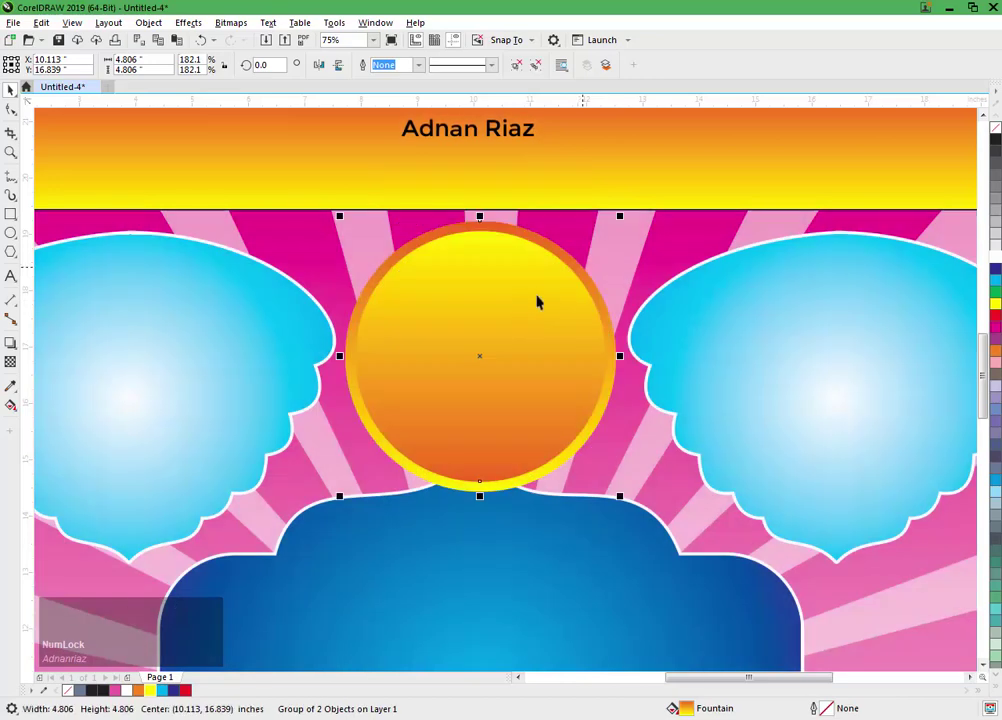
Step: Enlarge the centre disc between the cyan scalloped shapes to about 5.13 inches across
drag(619, 216, 630, 208)
scroll(708, 261, down, 1)
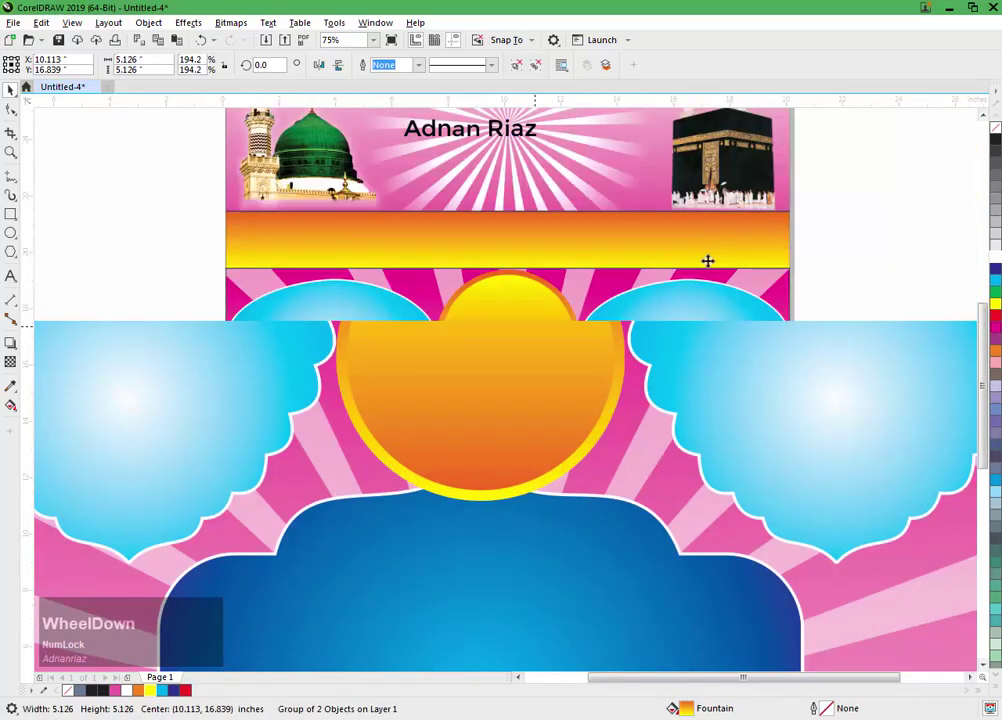
click(884, 384)
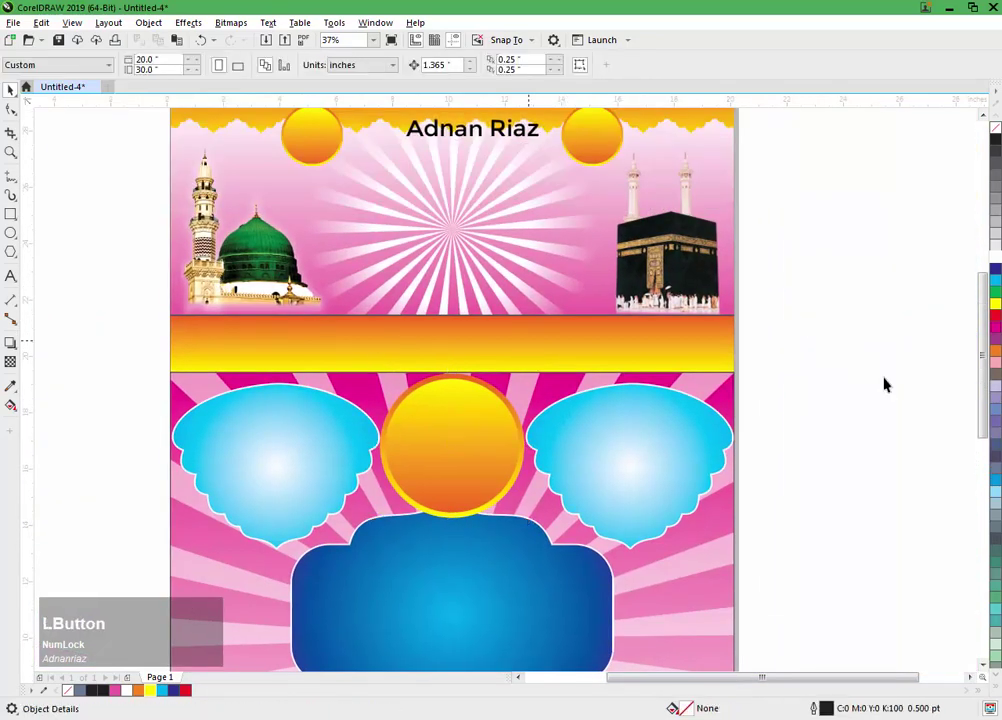
Step: Copy the enlarged disc straight down to the ornamental frame's lower tip, between the two yellow scalloped shapes
drag(862, 512, 864, 365)
drag(450, 313, 447, 579)
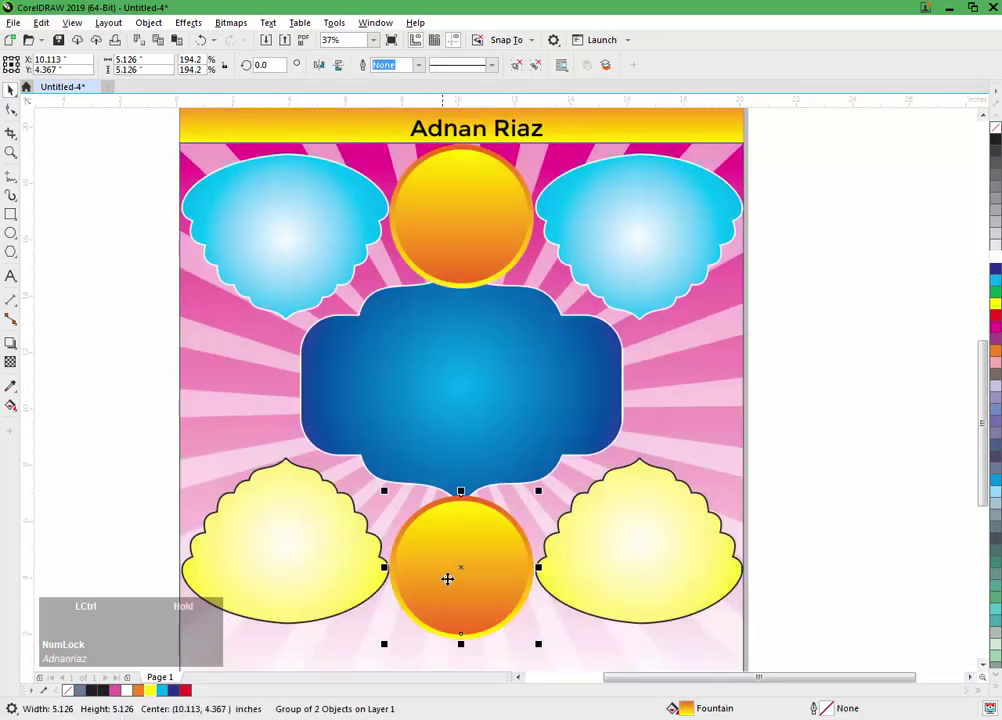
click(857, 399)
Step: Draw a rectangle about 3.26 by 6.33 inches in the gap between the frame and the page's left edge
drag(696, 386, 848, 353)
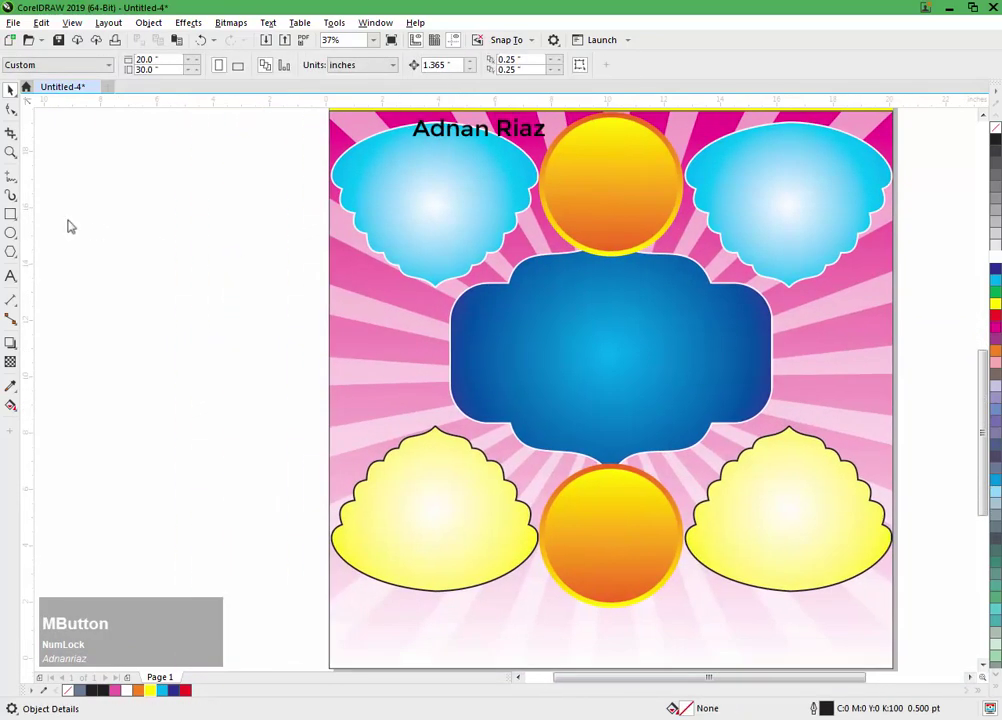
click(11, 214)
scroll(414, 339, up, 1)
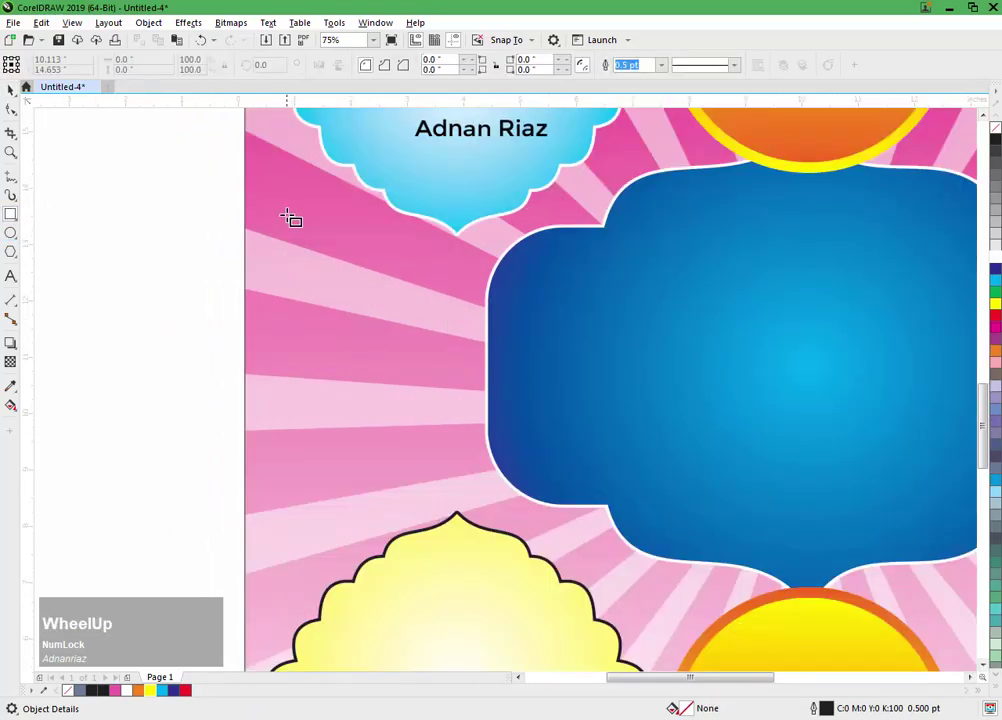
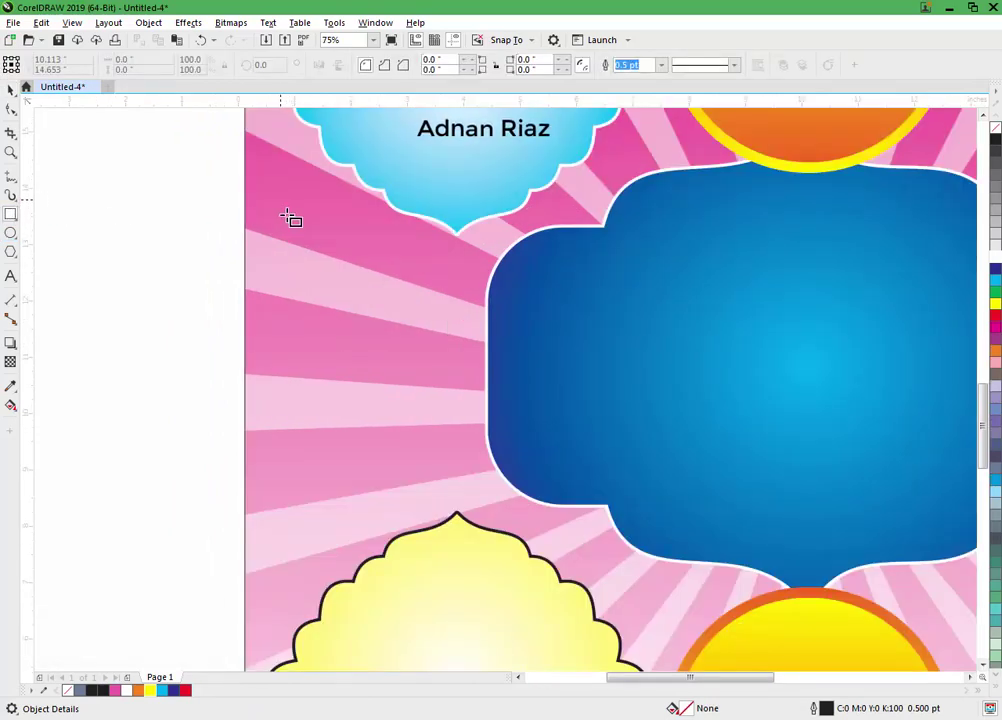
drag(273, 188, 461, 548)
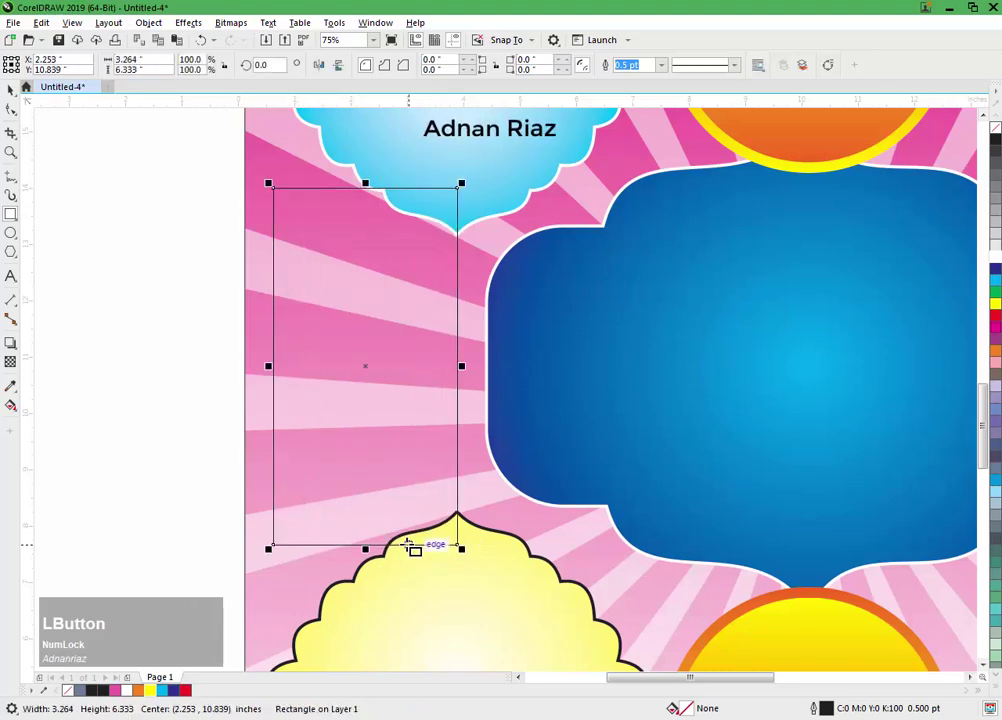
Step: Convert the rectangle to curves and taper it toward the frame by moving its two inner corners clear of the scalloped tips
key(ctrl+q)
click(11, 110)
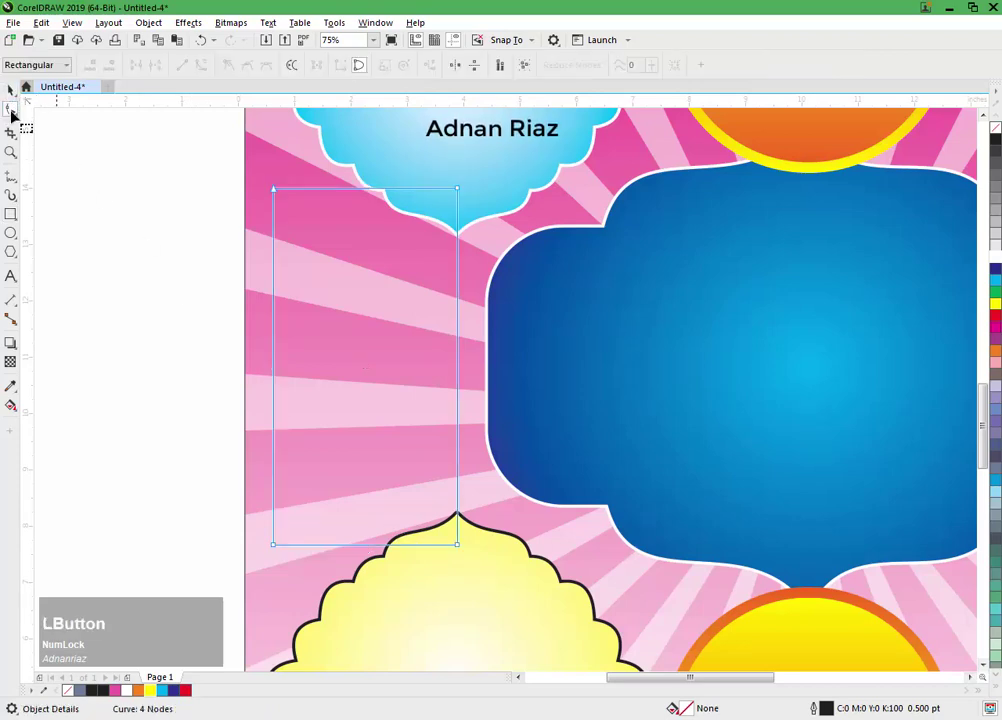
drag(453, 190, 458, 247)
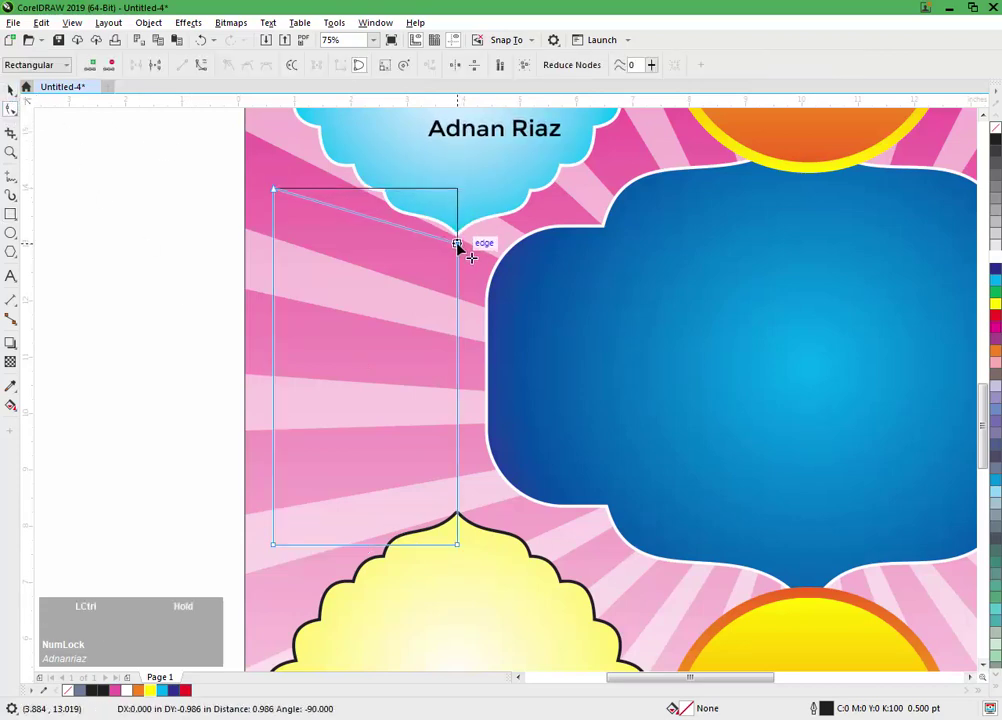
double_click(459, 547)
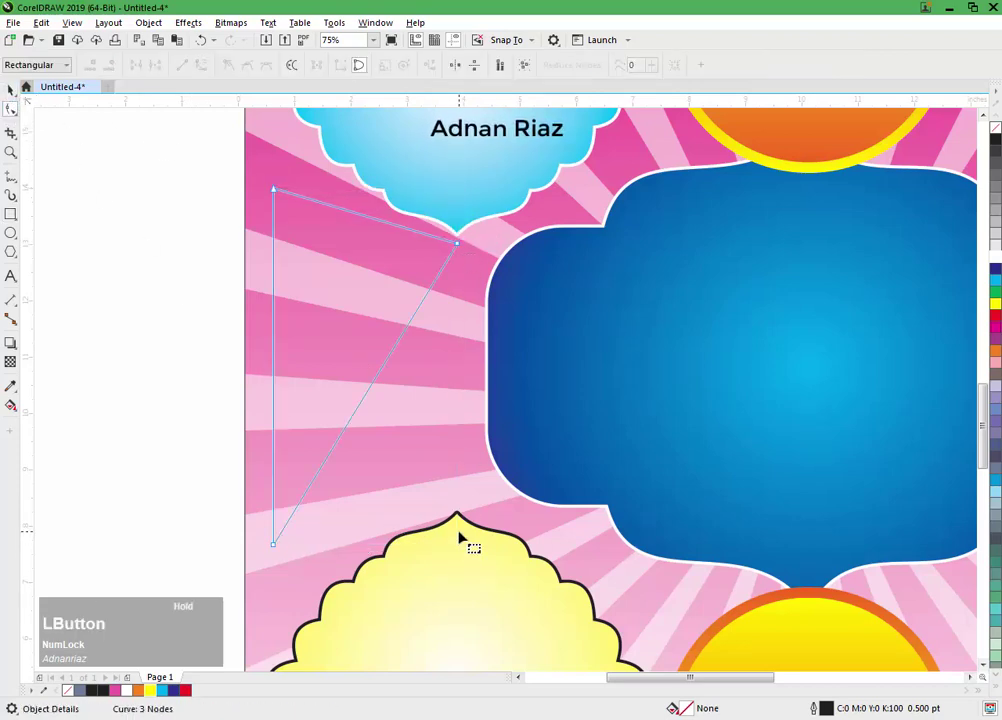
key(ctrl+z)
drag(458, 544, 458, 505)
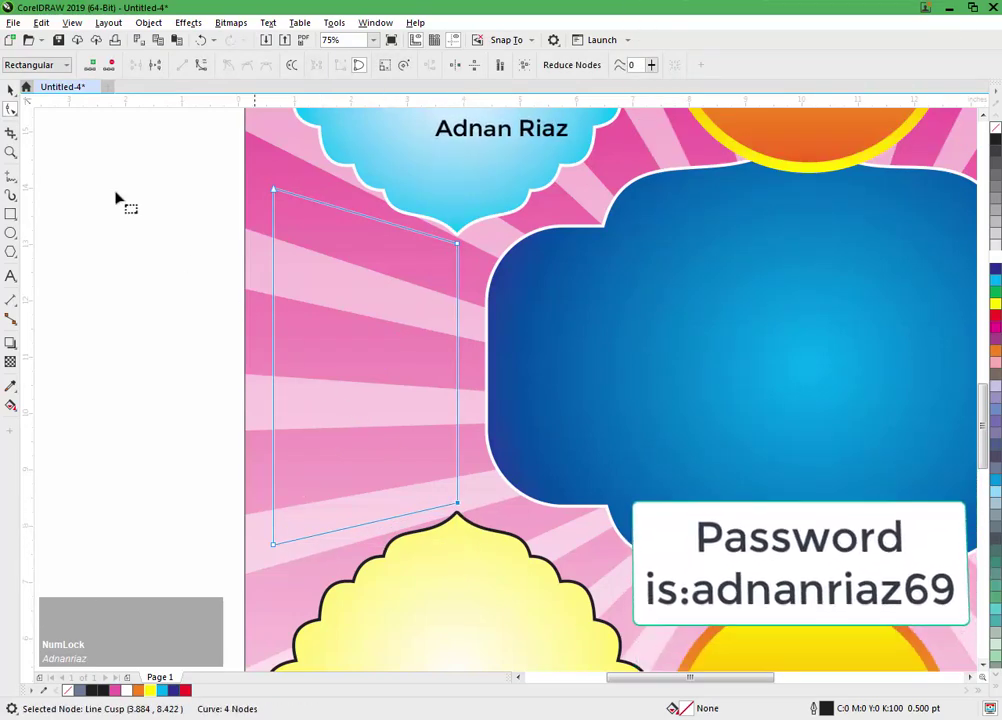
Step: Align the tapered panel with the ornamental frame's vertical centre and lower it slightly between the scalloped tips
click(10, 90)
shift+click(512, 320)
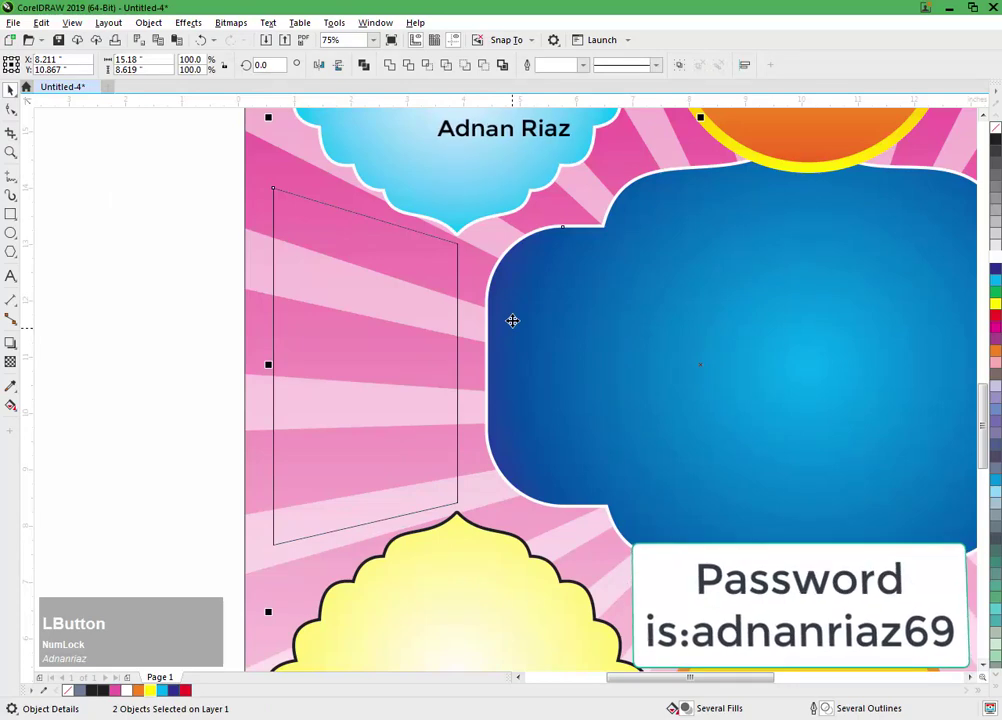
key(e)
click(126, 355)
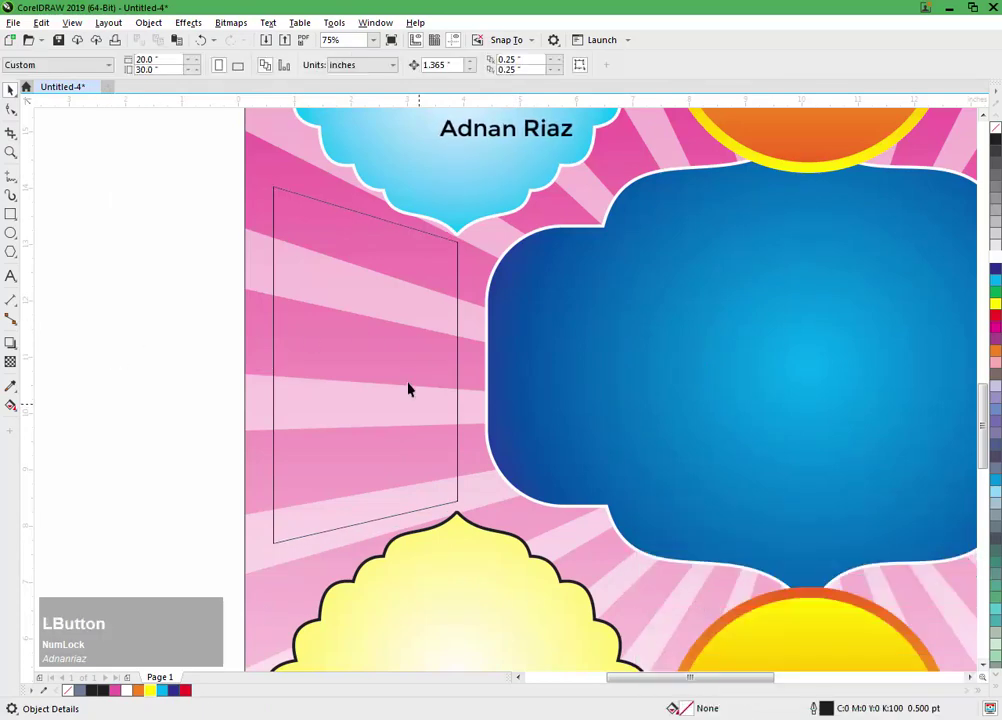
drag(408, 383, 408, 388)
click(177, 372)
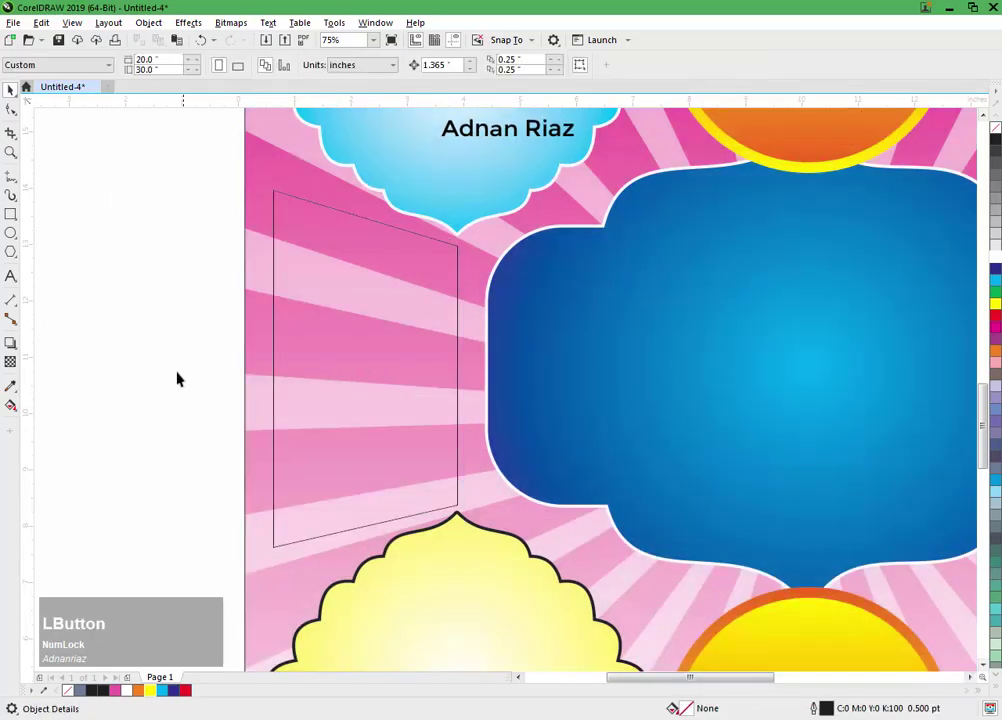
Step: Copy the tapered panel to the frame's right side and mirror the copy horizontally
scroll(190, 375, down, 2)
drag(287, 349, 703, 352)
right_click(703, 352)
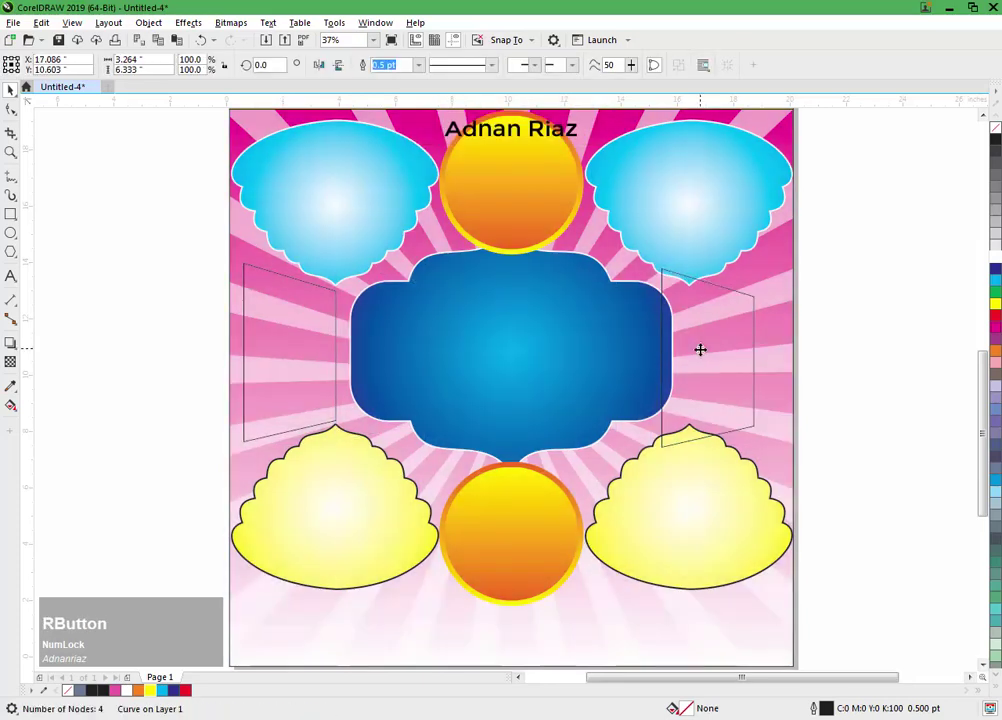
click(339, 68)
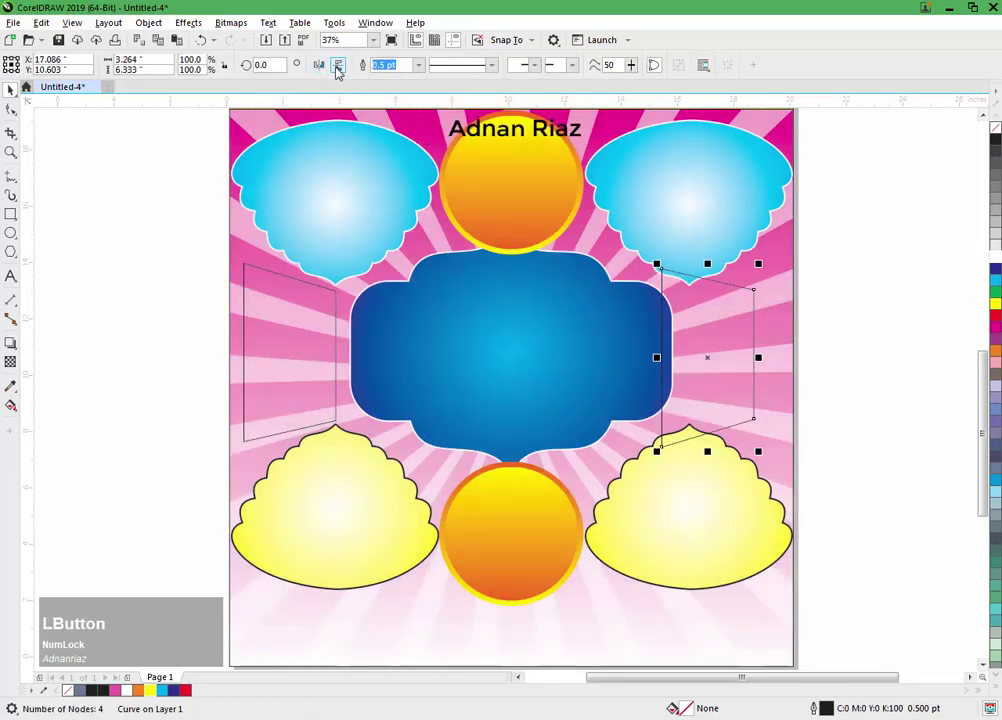
click(337, 68)
click(320, 66)
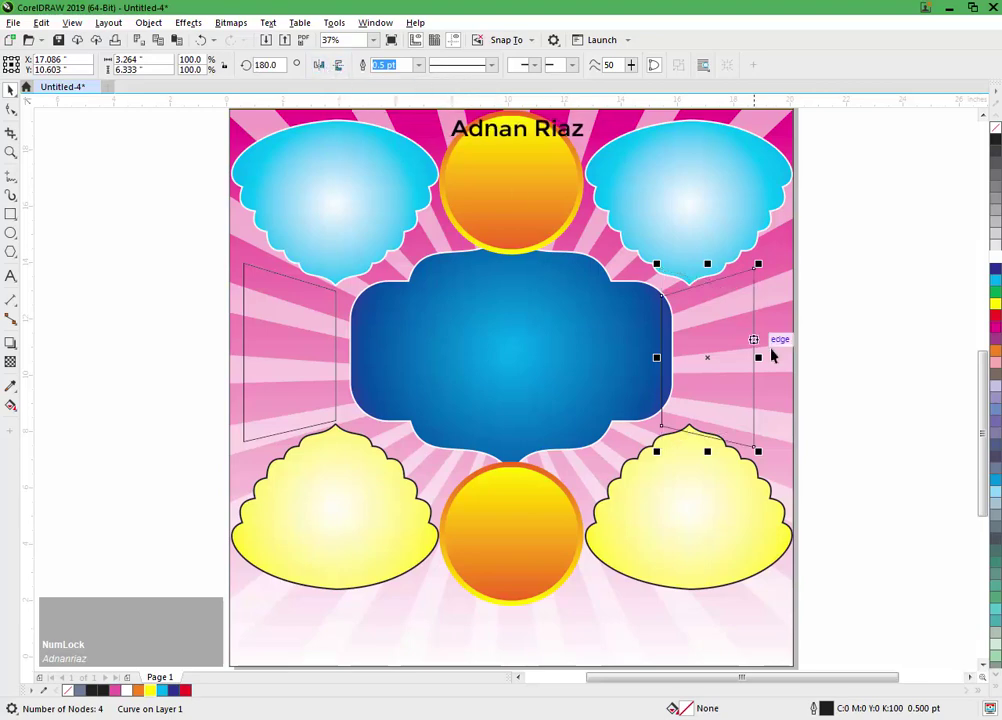
Step: Shift the mirrored panel outward clear of the ornamental frame and align it vertically with the left panel
drag(725, 354, 749, 355)
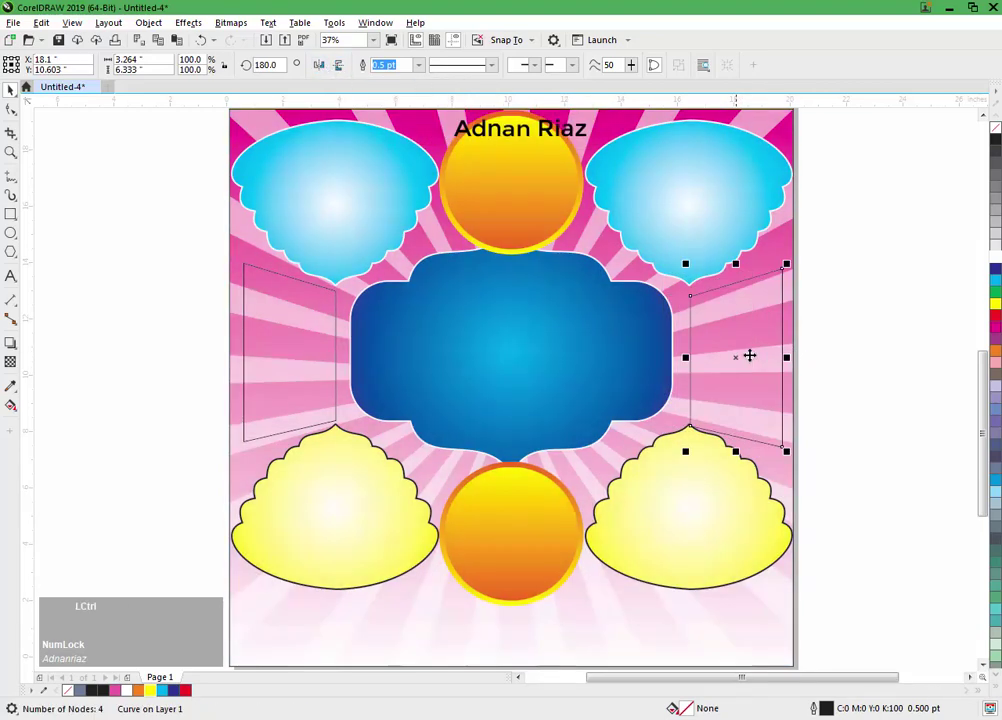
shift+click(278, 369)
click(831, 370)
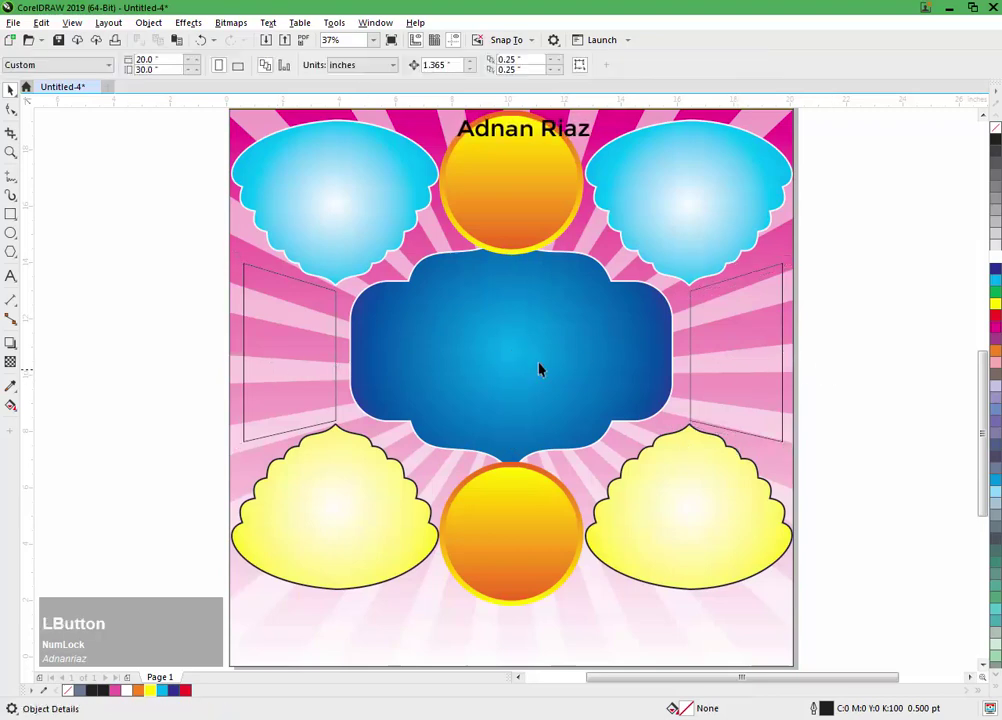
Step: Apply a horizontal linear fountain fill to the left panel, running from black outside to white at its inner edge
click(301, 365)
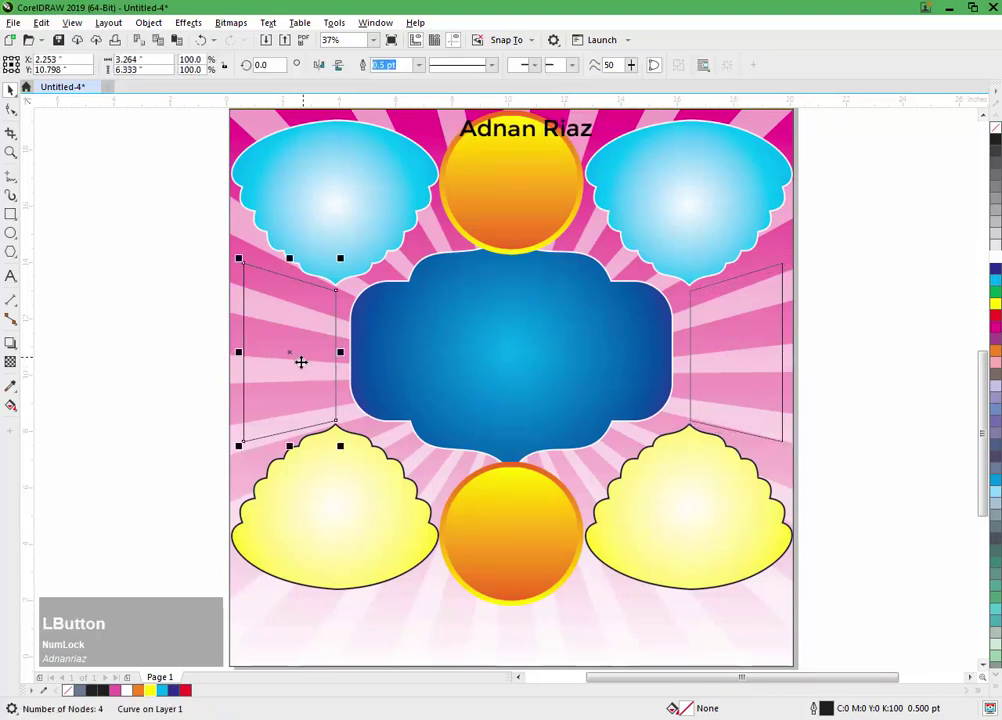
key(g)
drag(220, 360, 335, 360)
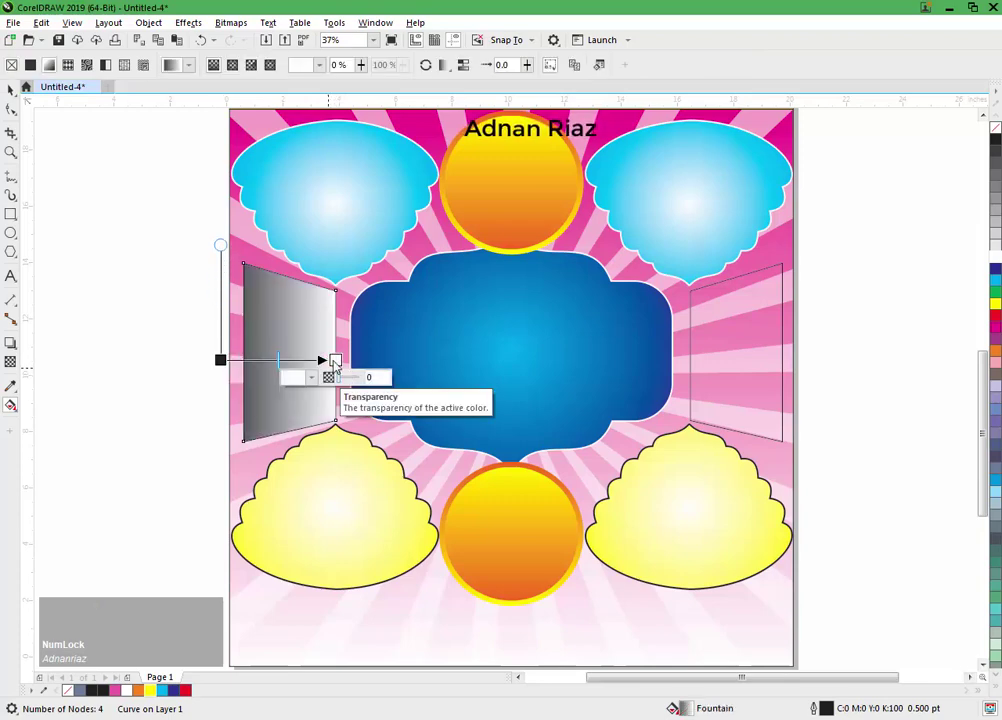
Step: Try a linear gradient from blue to yellow on the left four-sided panel, repositioning its start point
drag(995, 268, 378, 369)
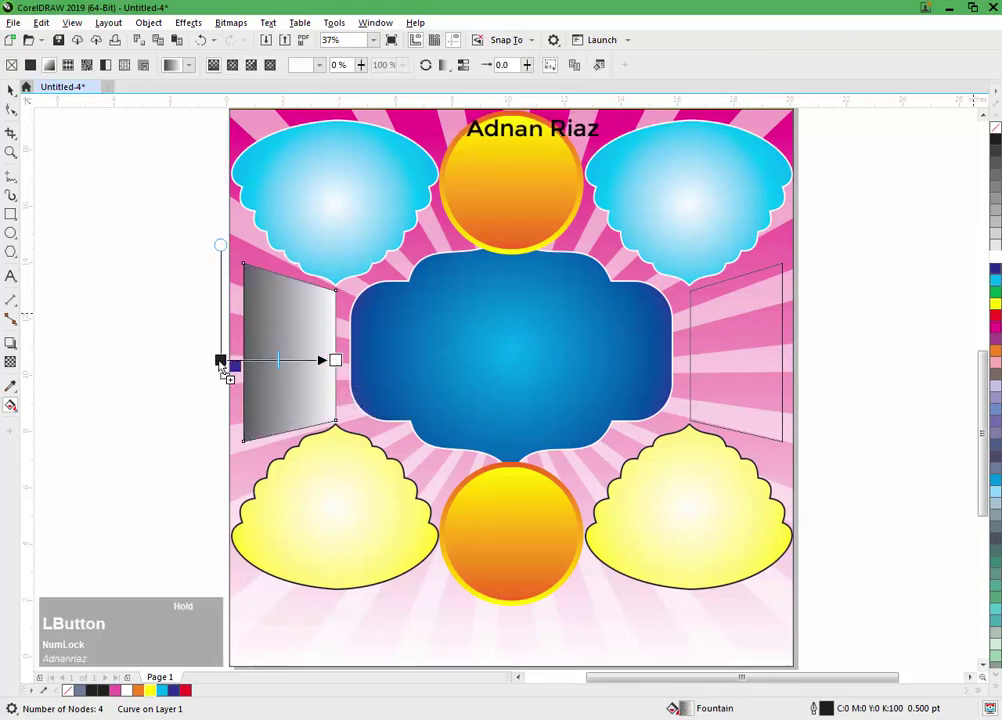
drag(221, 366, 221, 369)
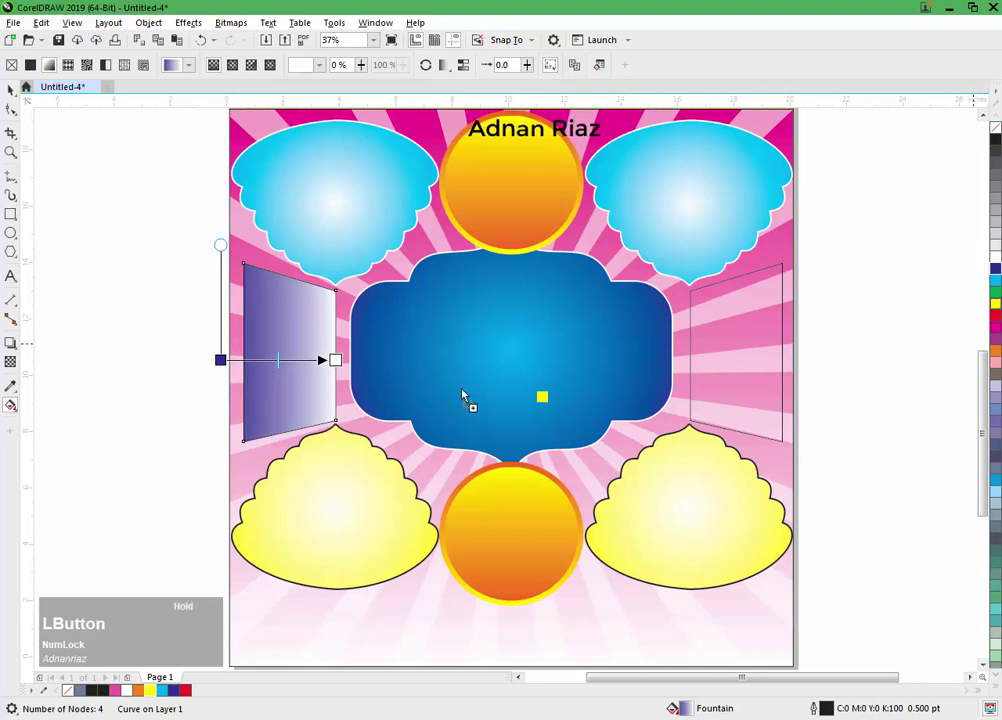
drag(463, 396, 335, 360)
drag(220, 360, 131, 362)
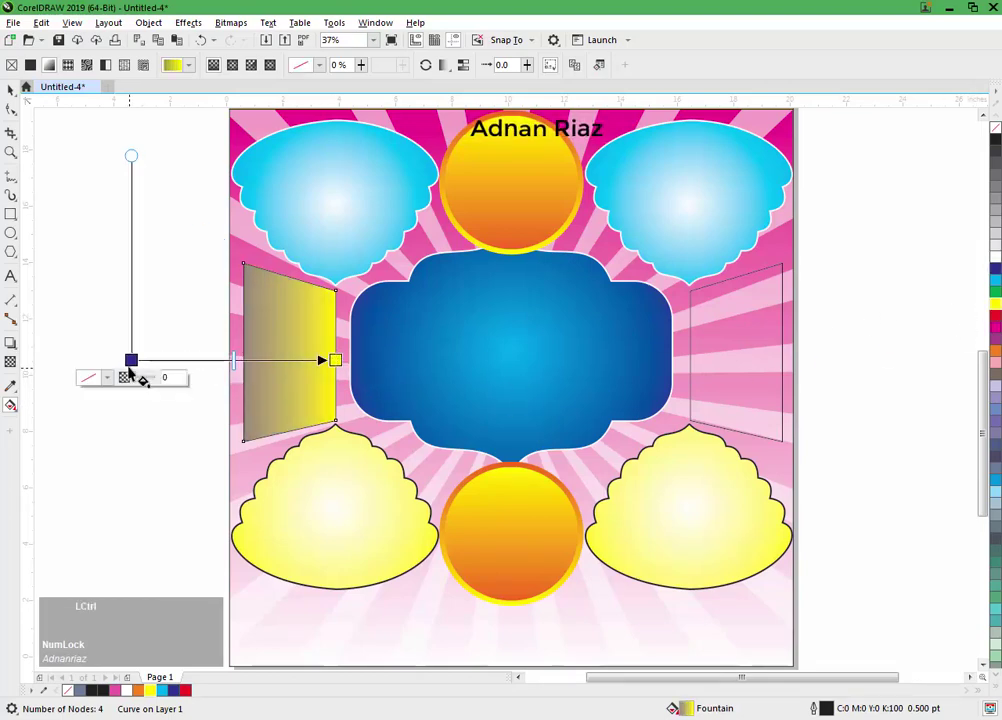
key(ctrl+z)
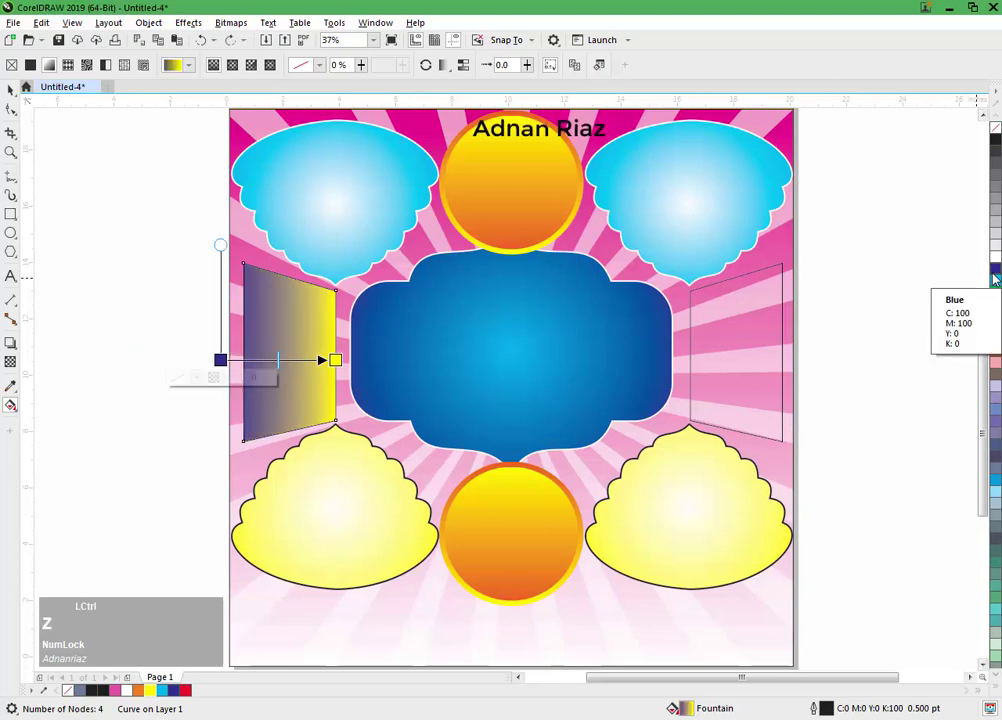
Step: Try black and orange as the start colour of the left panel's yellow gradient, extending its end point slightly beyond the panel
drag(996, 146, 220, 360)
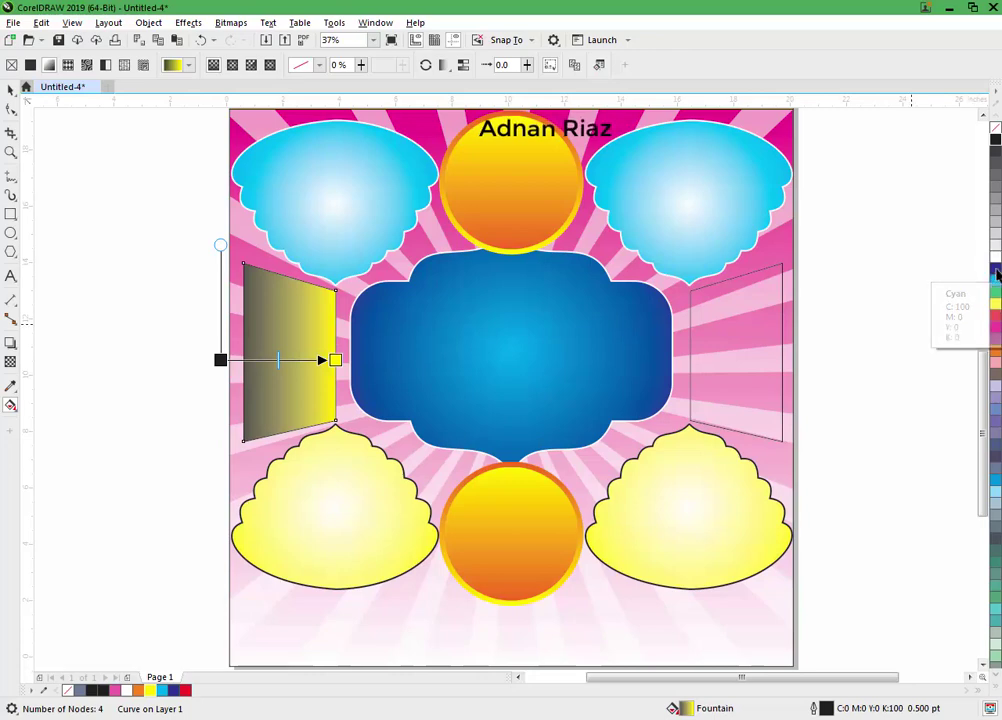
drag(996, 352, 221, 361)
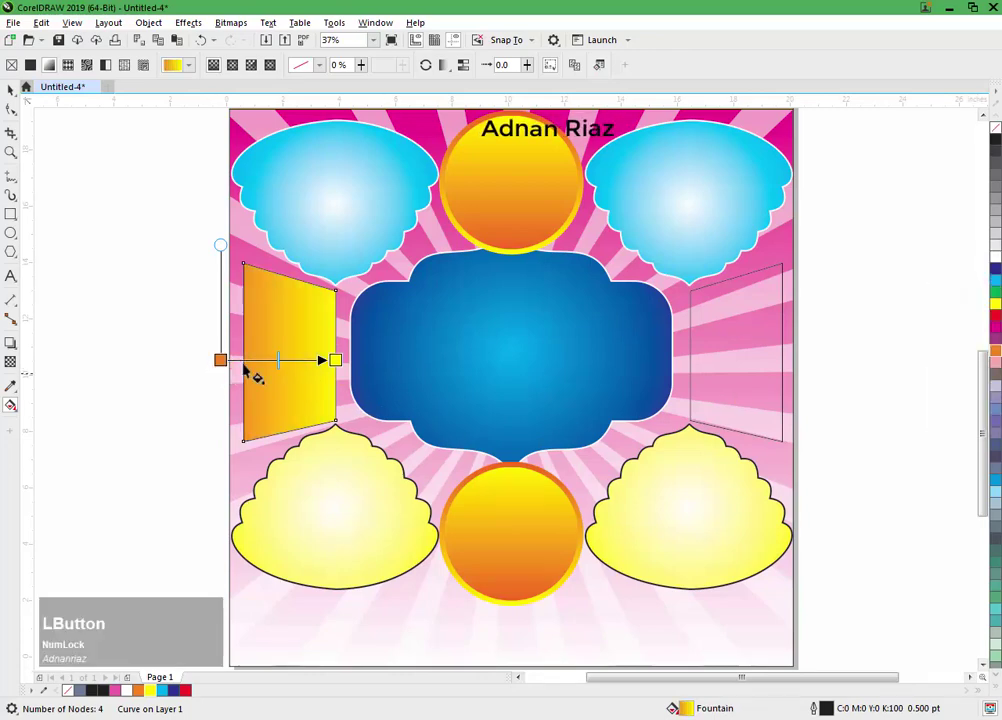
drag(337, 361, 352, 358)
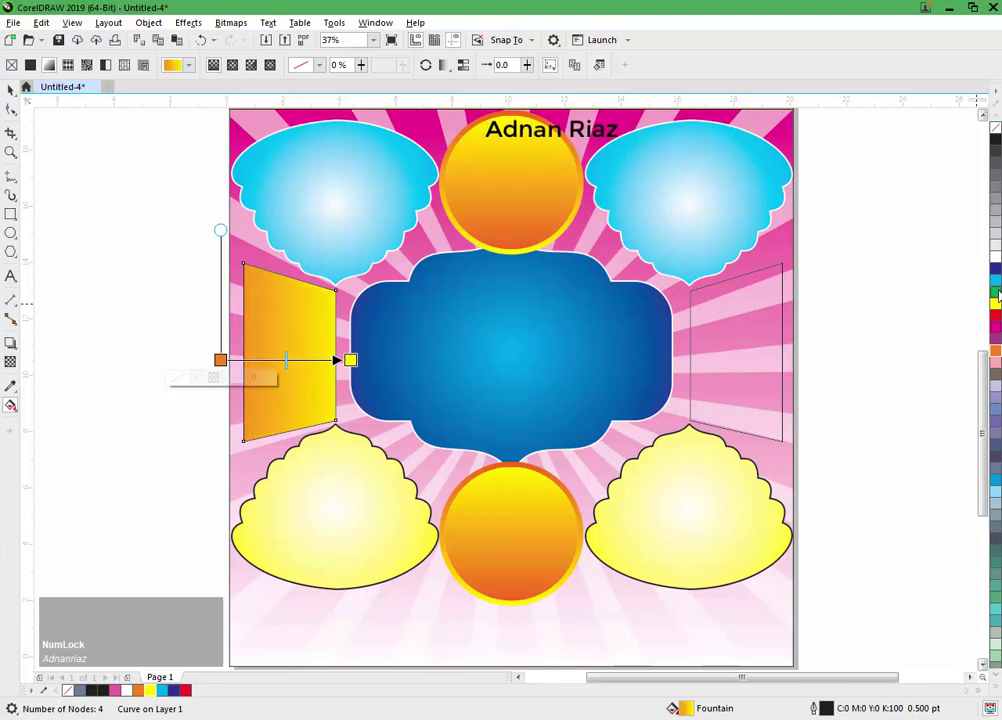
Step: Try a green-to-white linear gradient on the left panel, moving its start point to the panel's outer edge
drag(996, 291, 221, 360)
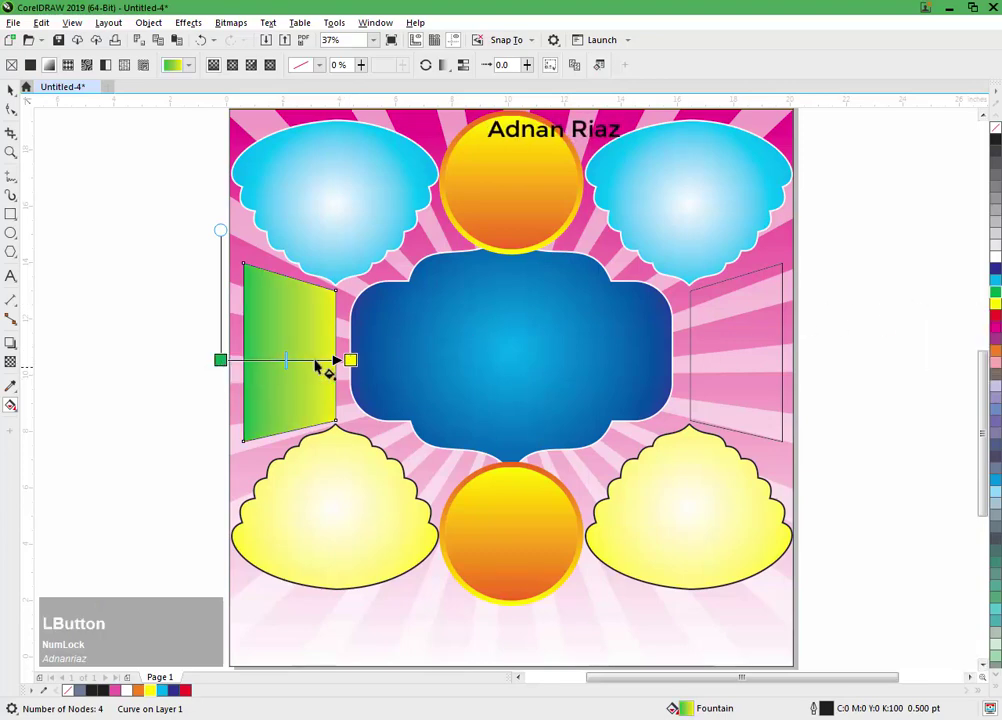
click(352, 359)
click(996, 256)
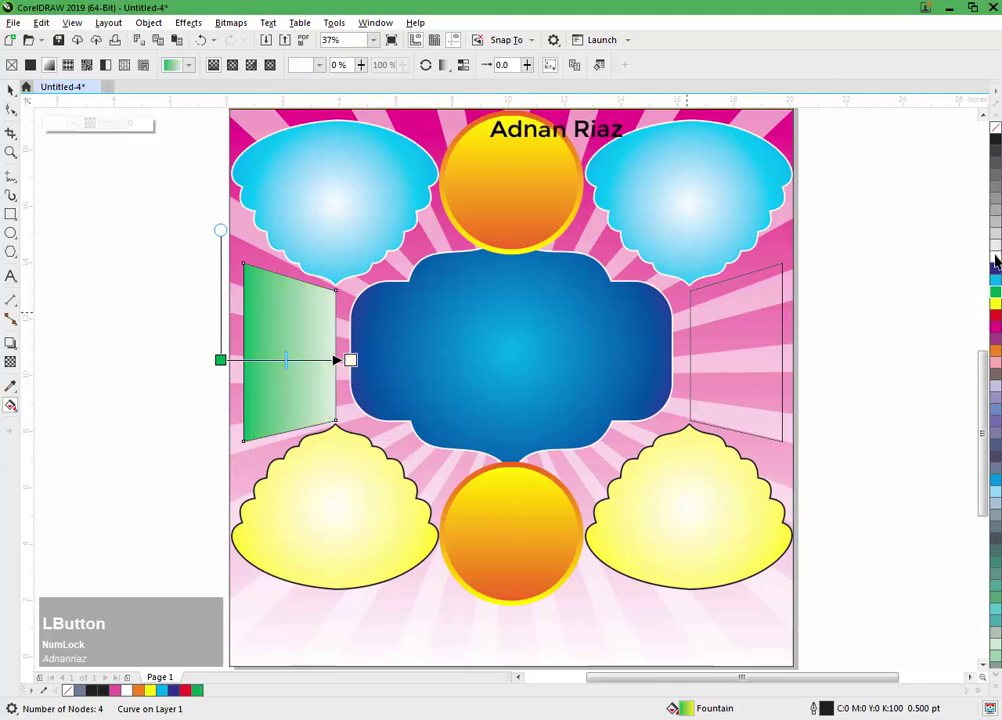
drag(217, 358, 243, 360)
key(ctrl+z)
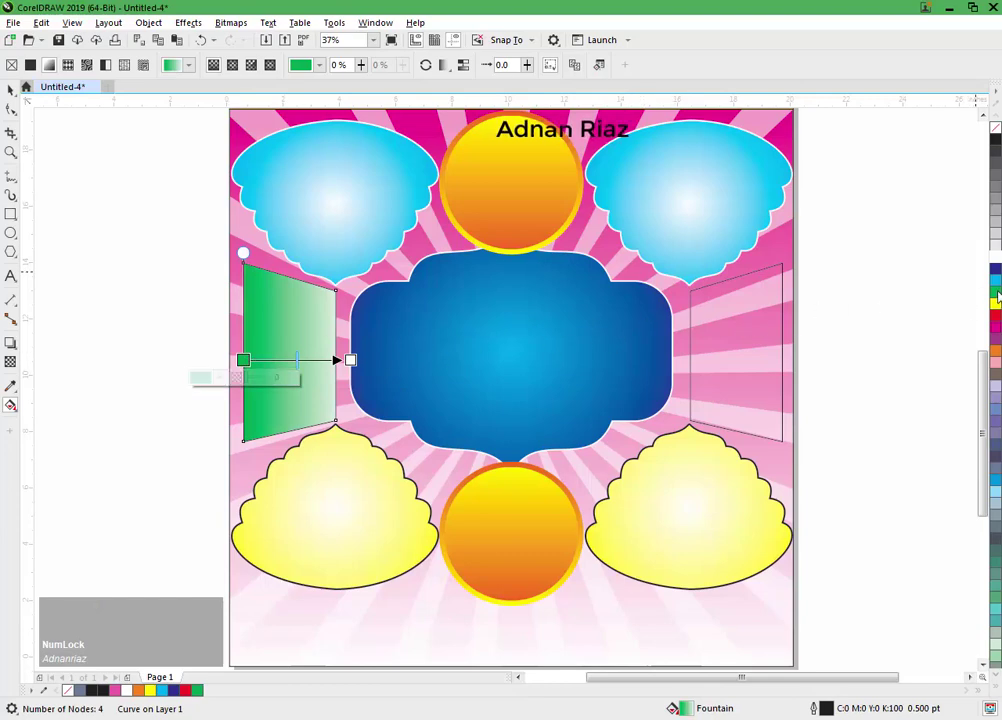
Step: Try a green end colour on the left panel's gradient with red and black at its start
drag(996, 291, 175, 360)
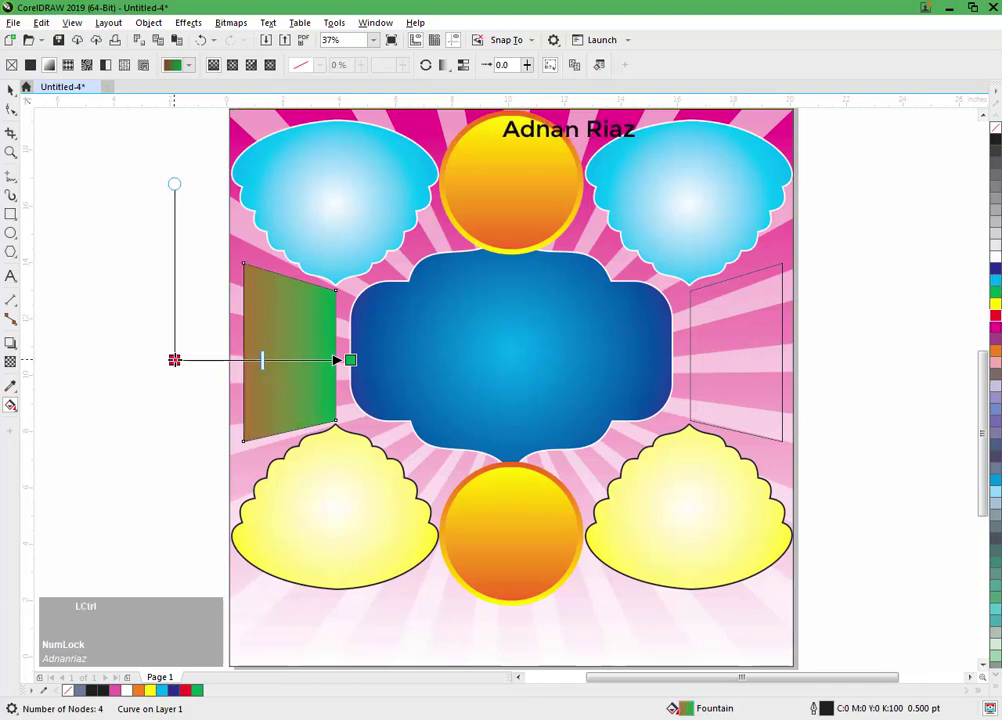
drag(996, 143, 222, 360)
key(ctrl+z)
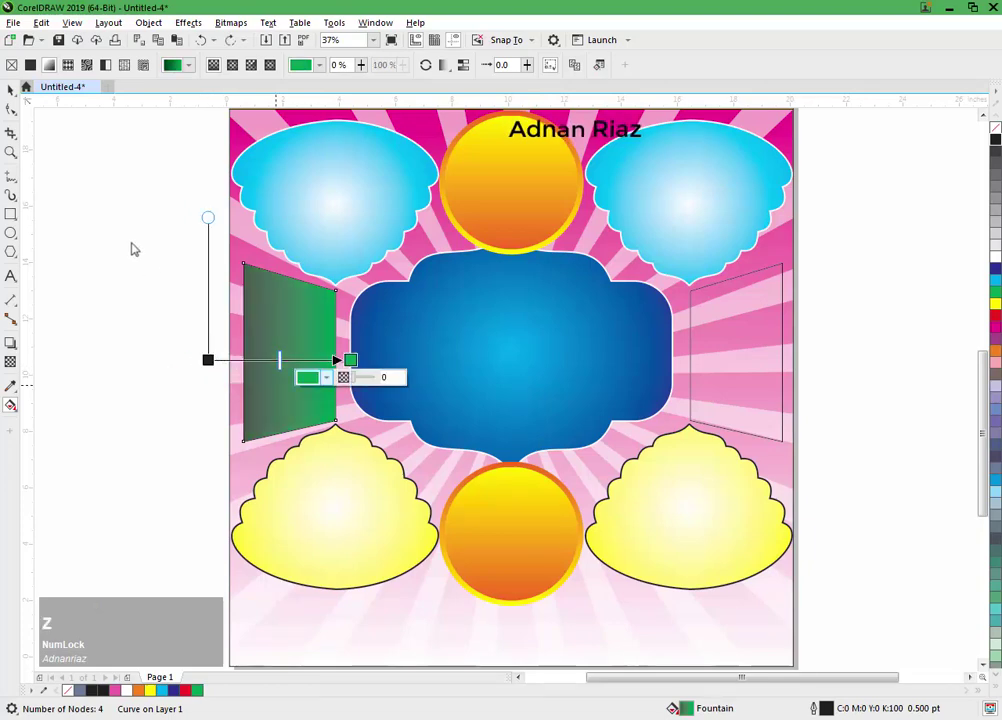
Step: Replace the left panel's gradient with a uniform green fill of C91 M24 Y100 K14
click(10, 91)
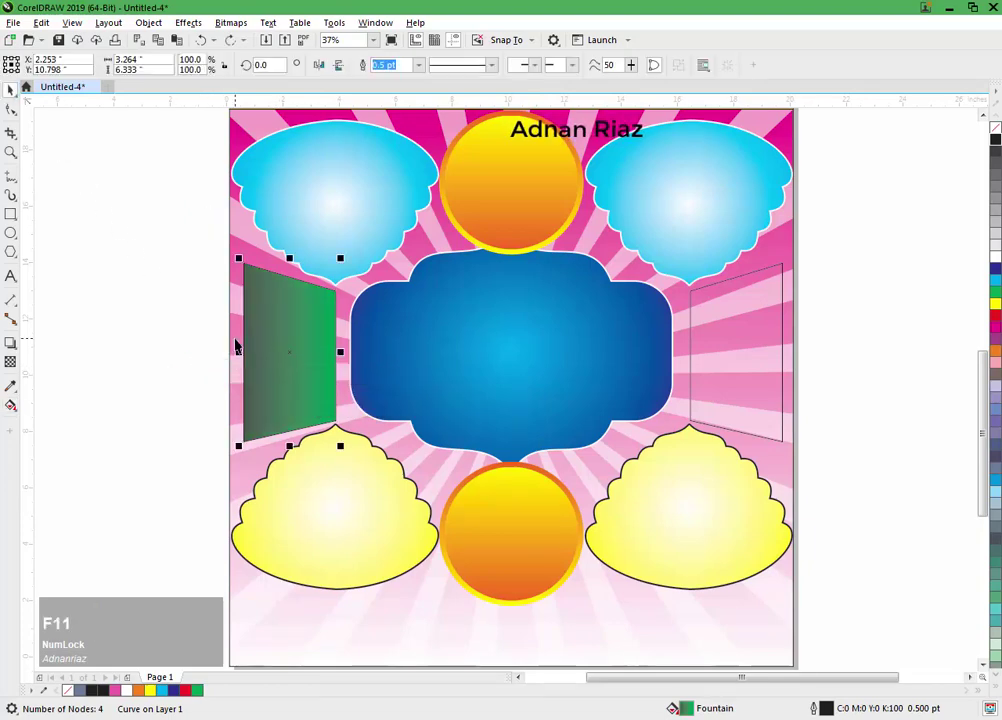
click(327, 238)
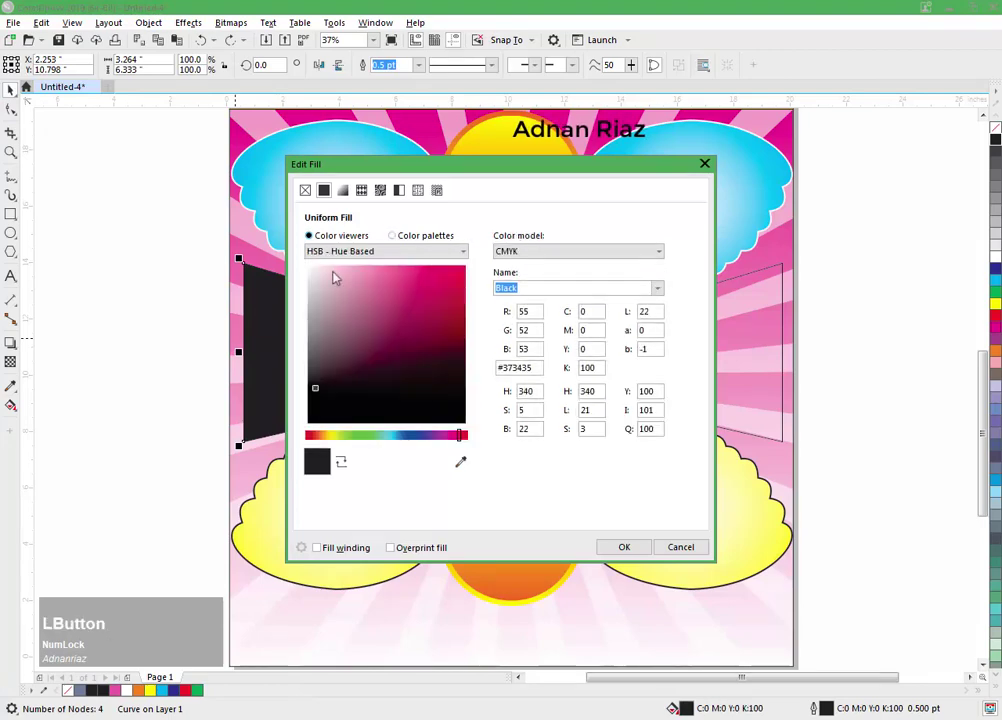
drag(360, 434, 365, 437)
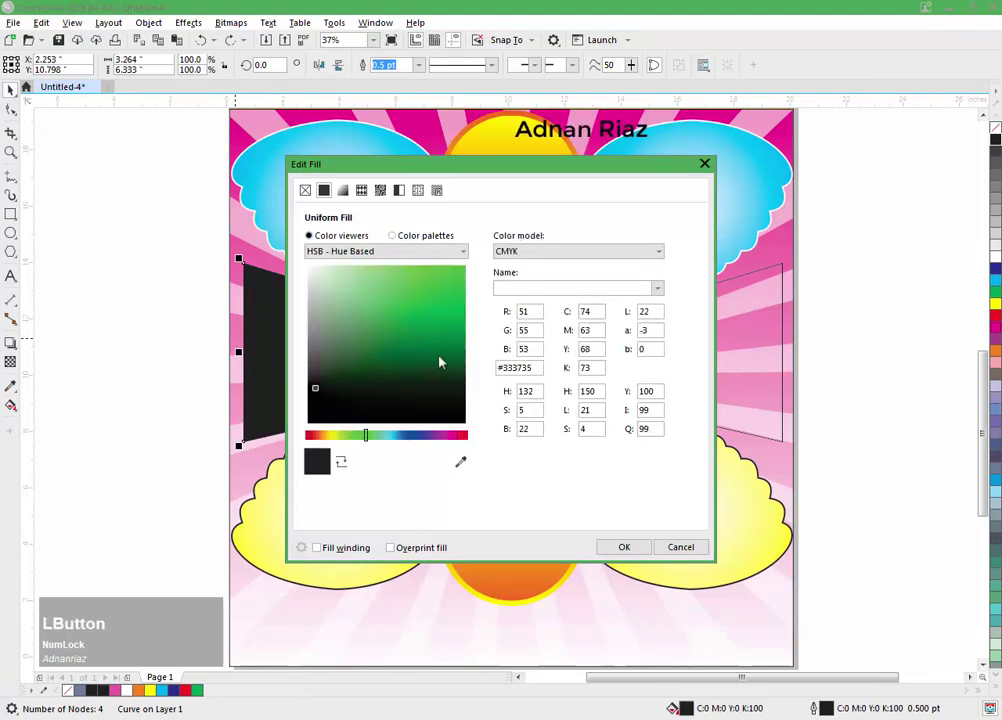
drag(440, 362, 439, 342)
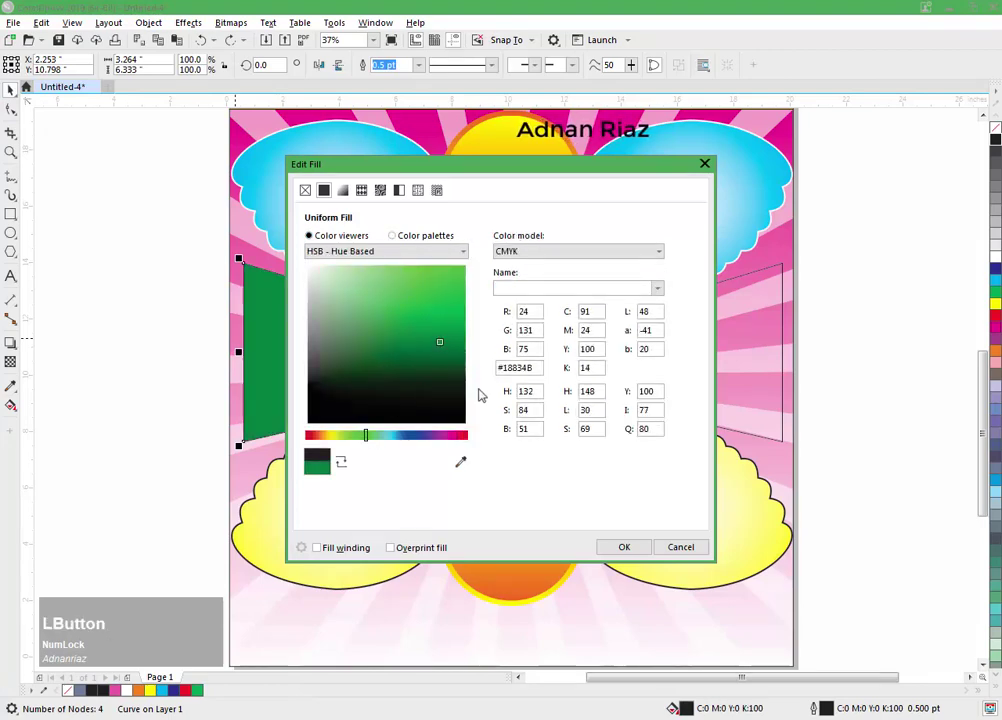
click(620, 548)
click(155, 453)
click(264, 398)
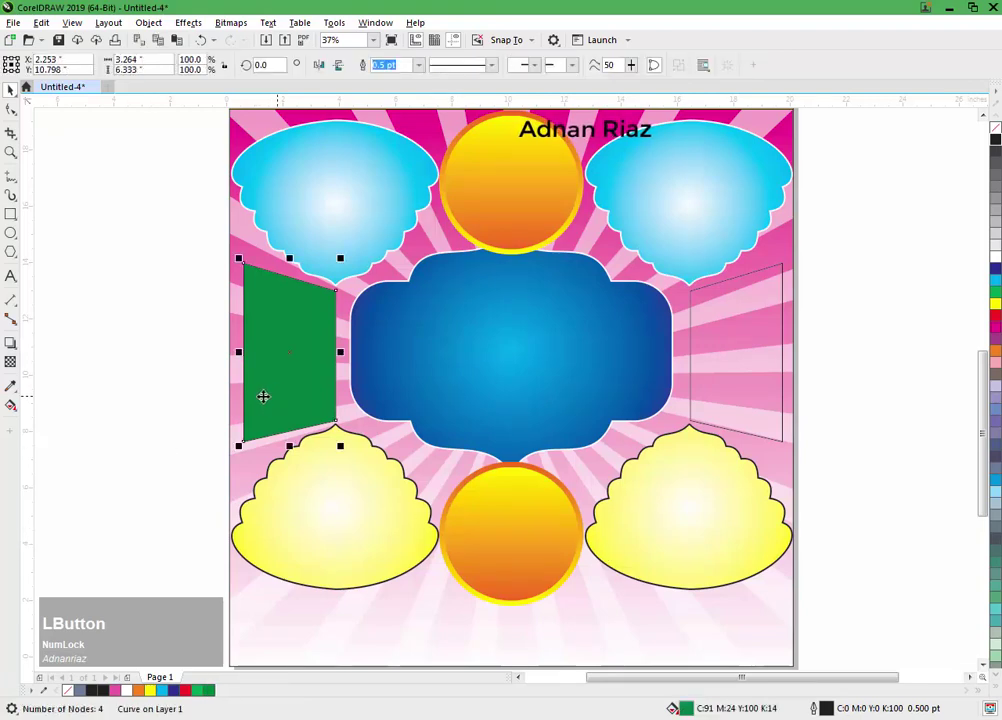
Step: Give the left panel an elliptical fountain fill centred on the panel, with its radius extending horizontally into the blue central shape
middle_click(194, 402)
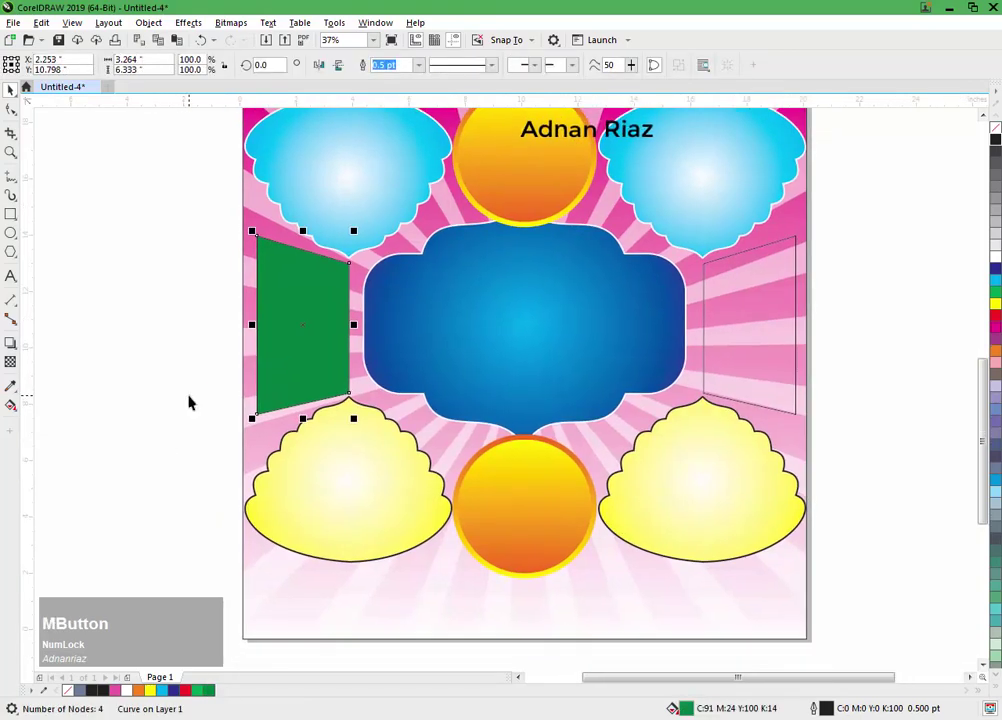
key(g)
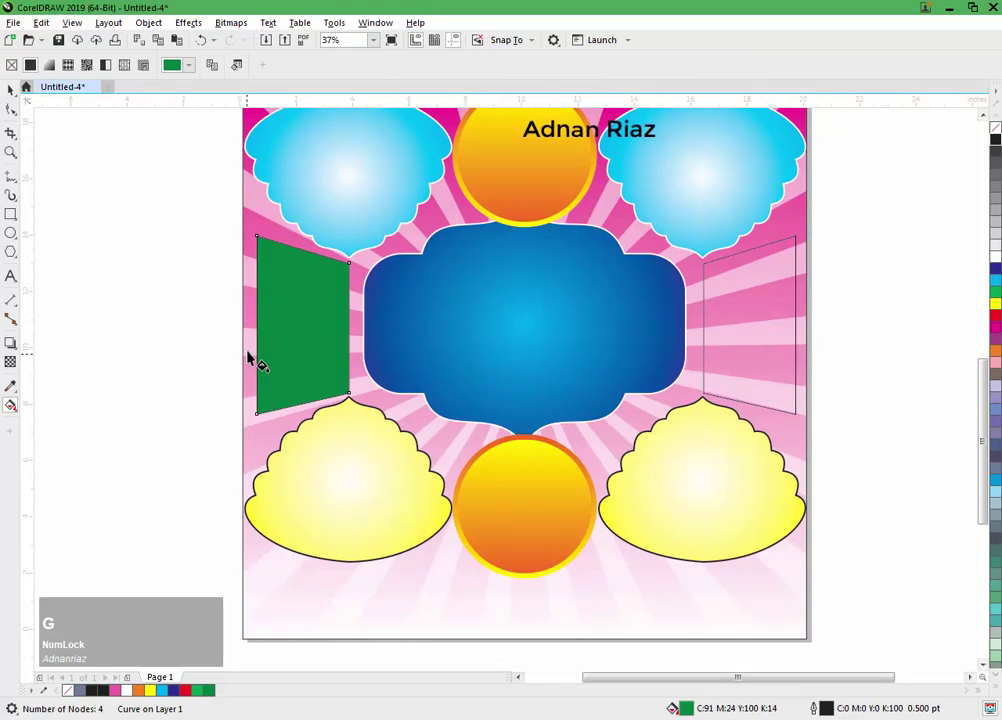
click(273, 335)
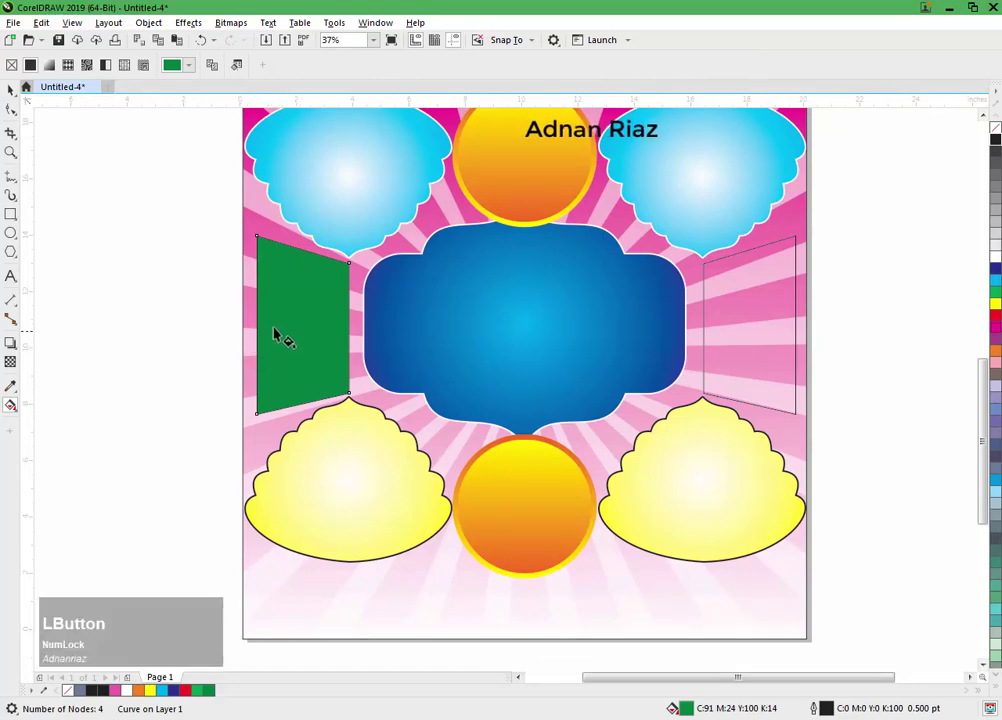
drag(283, 324, 299, 293)
click(232, 66)
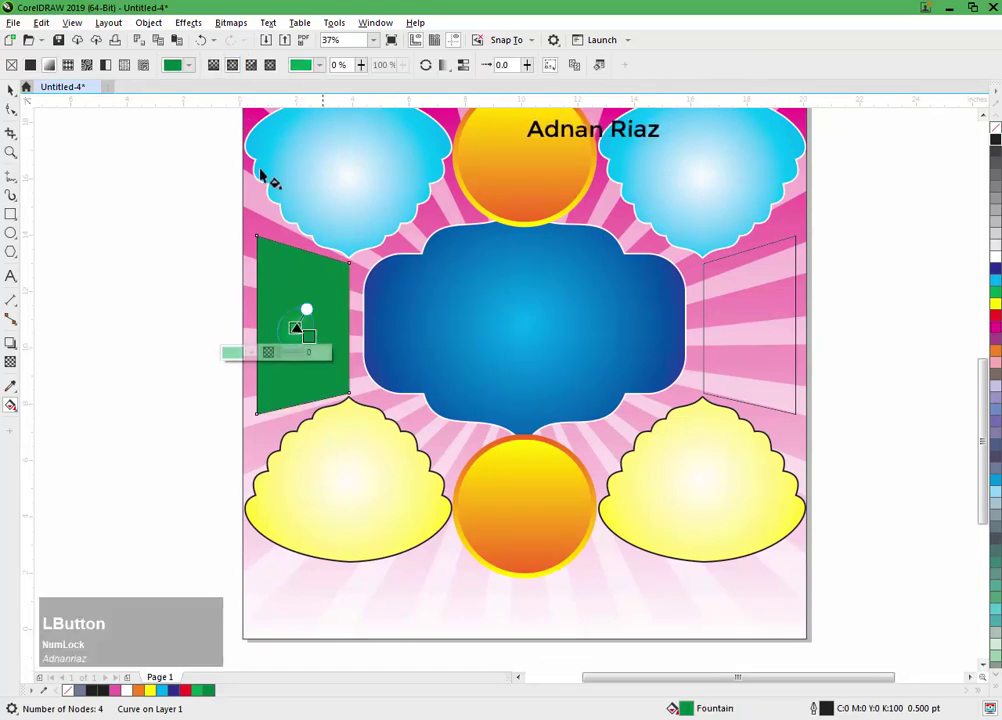
drag(305, 350, 388, 412)
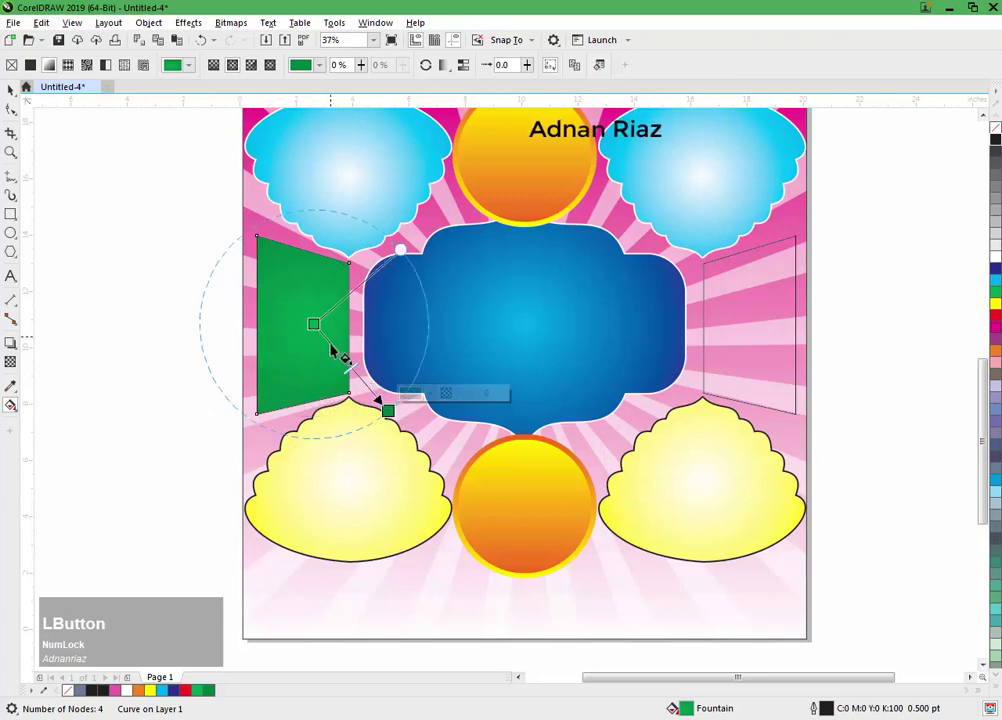
drag(314, 324, 303, 328)
drag(390, 413, 427, 330)
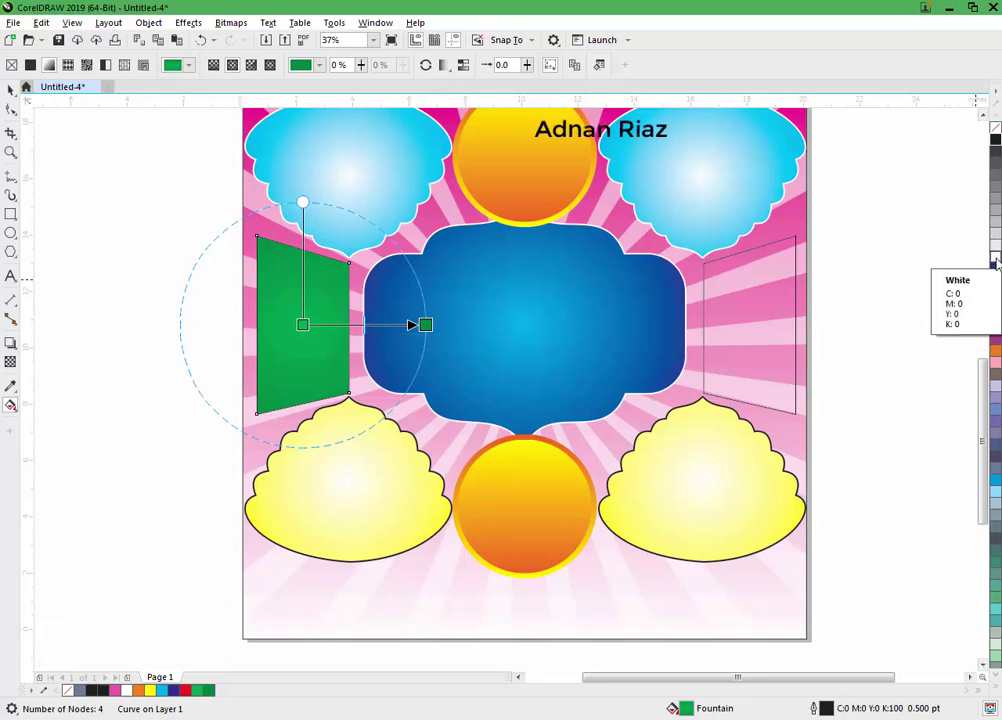
Step: Colour the left panel's elliptical gradient white at the centre and magenta at the outer end, reducing its radius slightly
drag(995, 256, 302, 325)
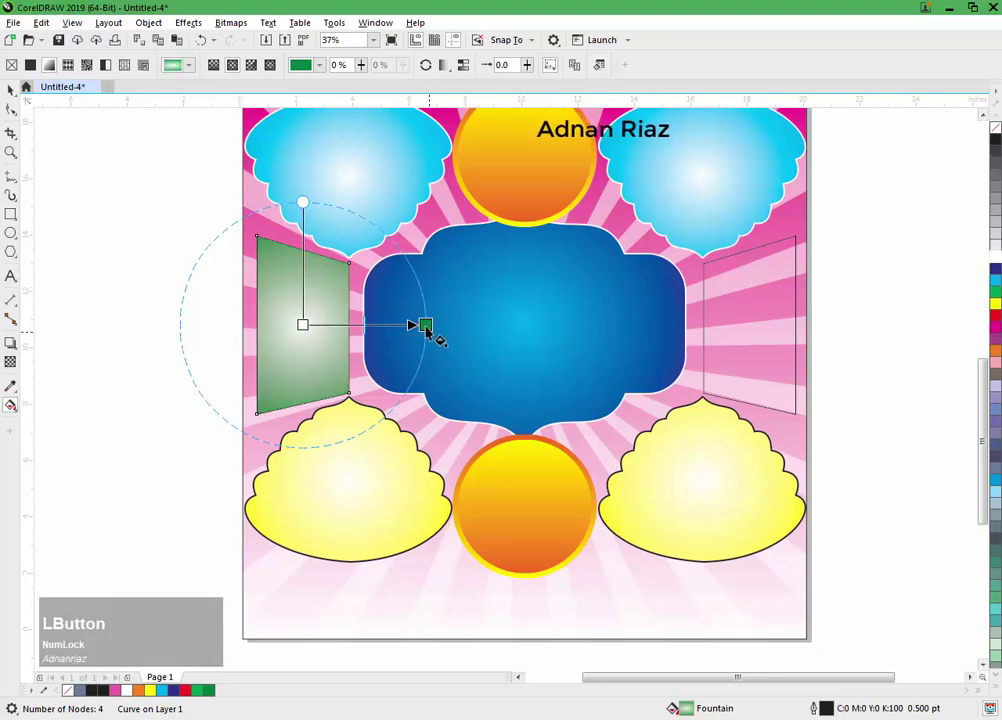
drag(432, 326, 391, 326)
key(ctrl+z)
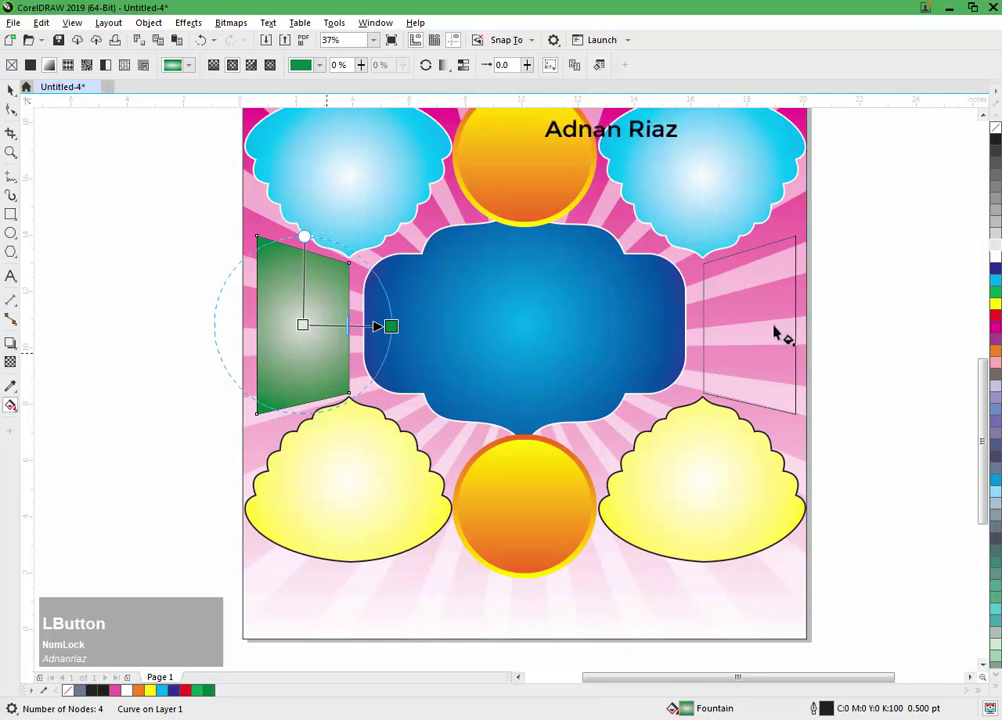
drag(996, 333, 389, 349)
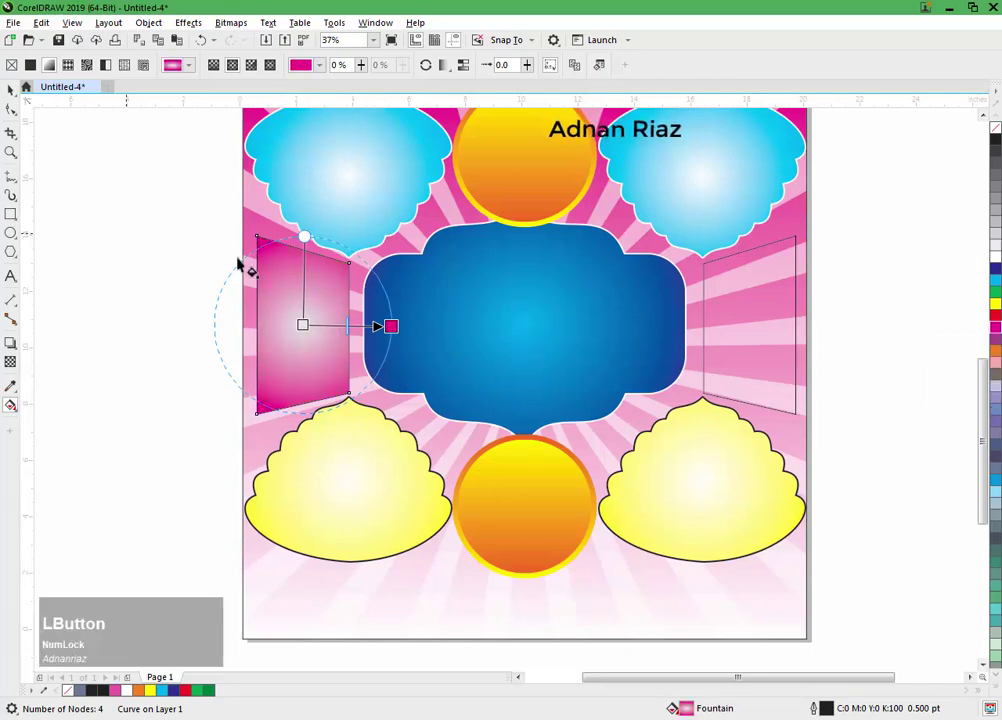
click(11, 92)
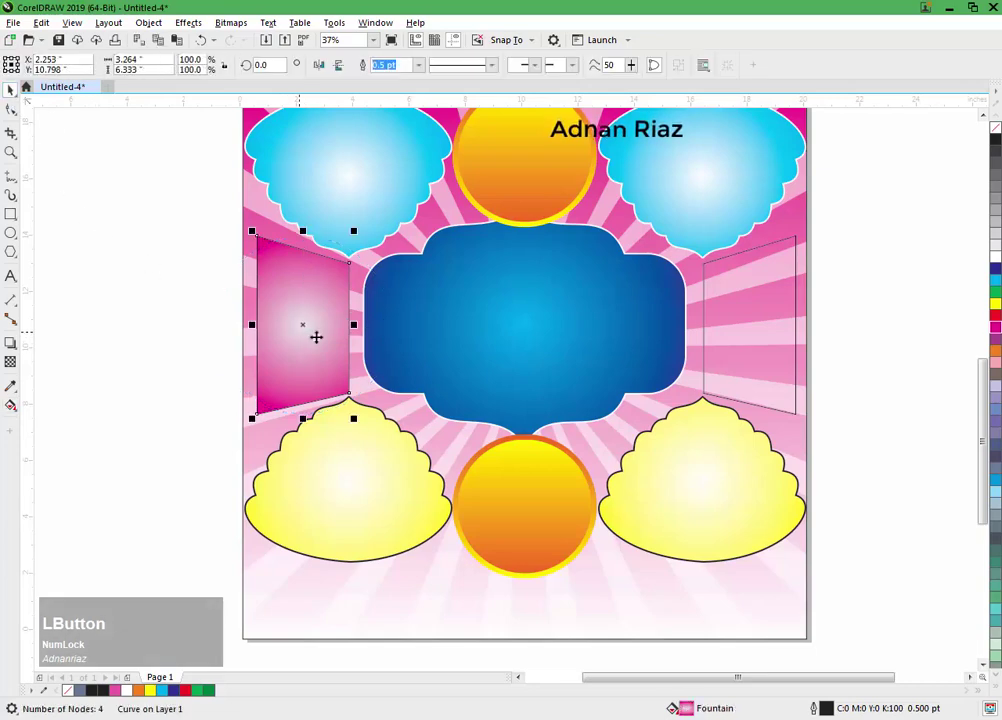
Step: Copy the outline pen, outline colour and fill from the left panel to the matching right panel
click(758, 347)
click(41, 22)
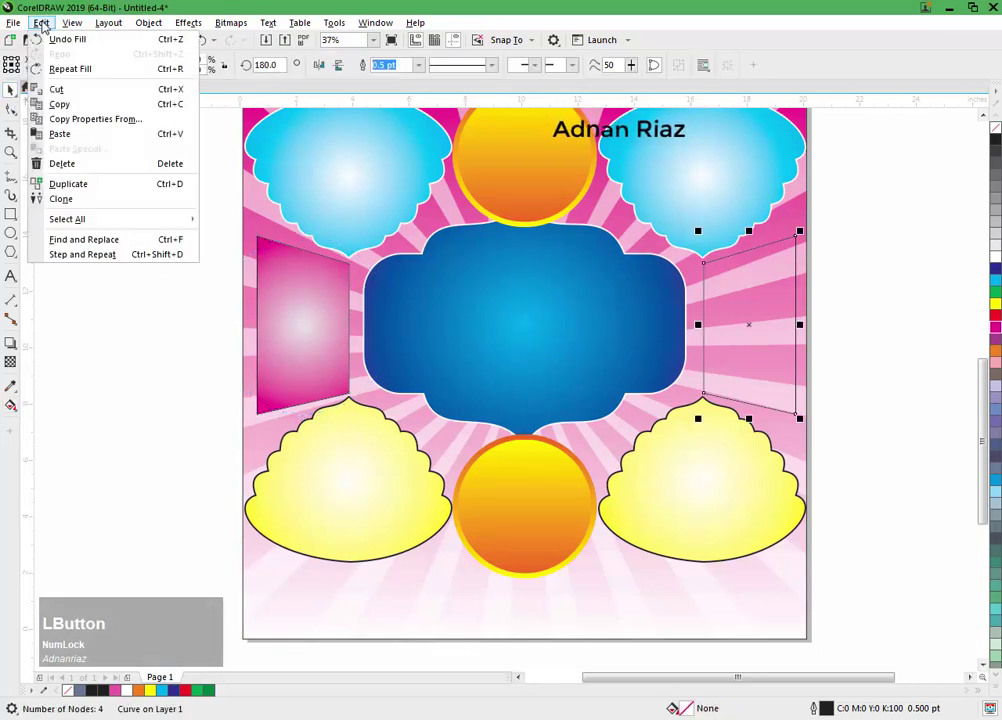
click(89, 119)
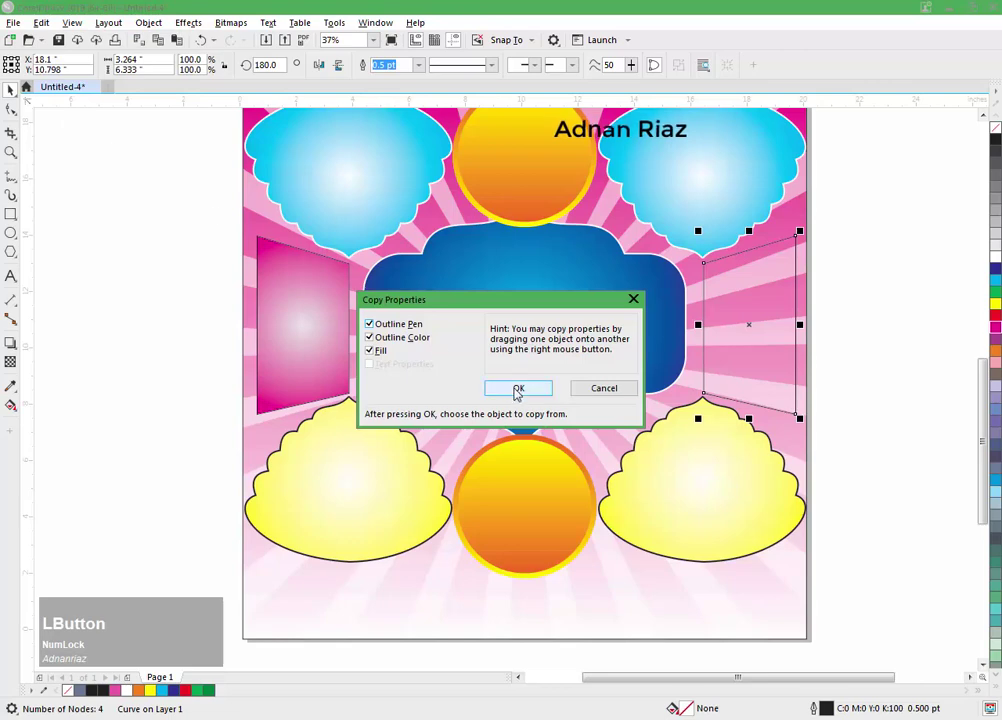
click(517, 387)
click(300, 340)
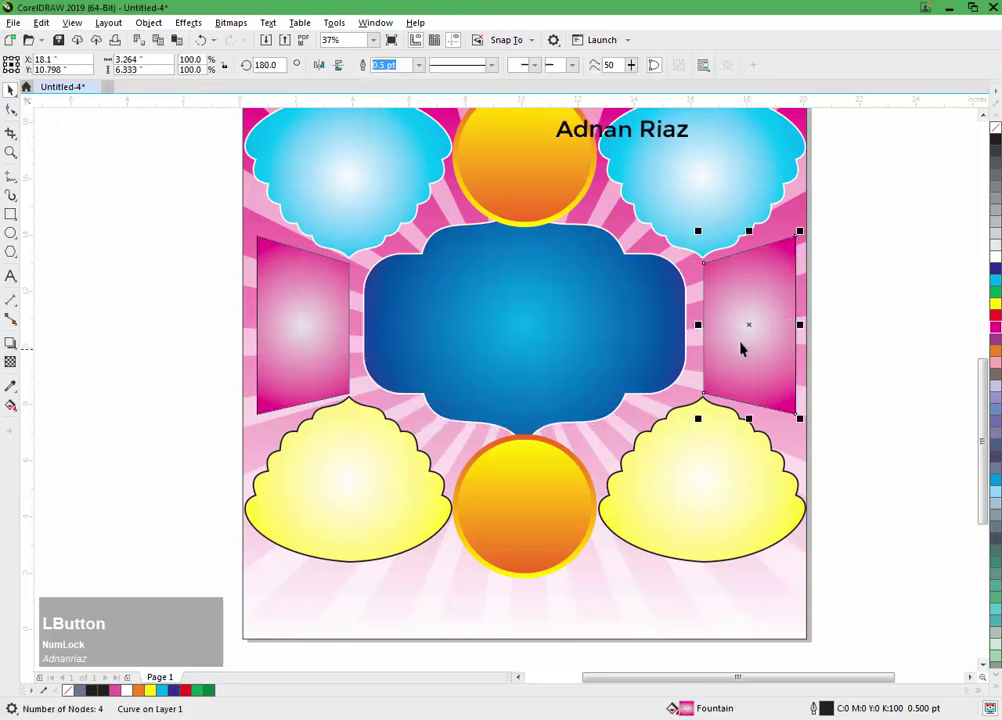
Step: Copy only the outline pen and outline colour from the upper-left cyan shape to both magenta side panels
shift+click(330, 337)
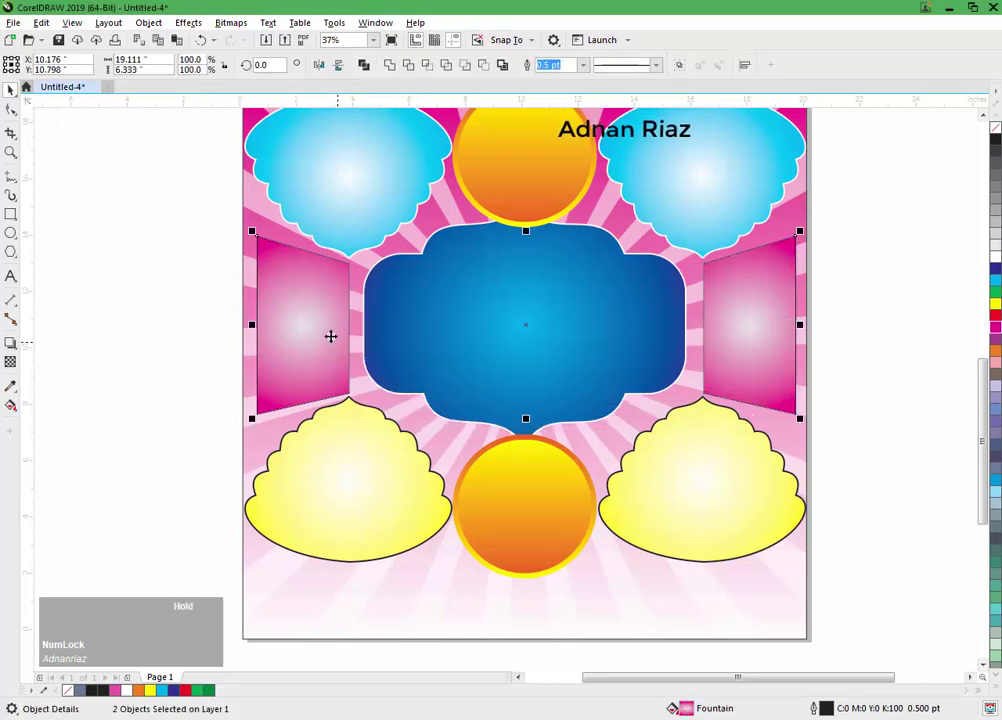
click(41, 22)
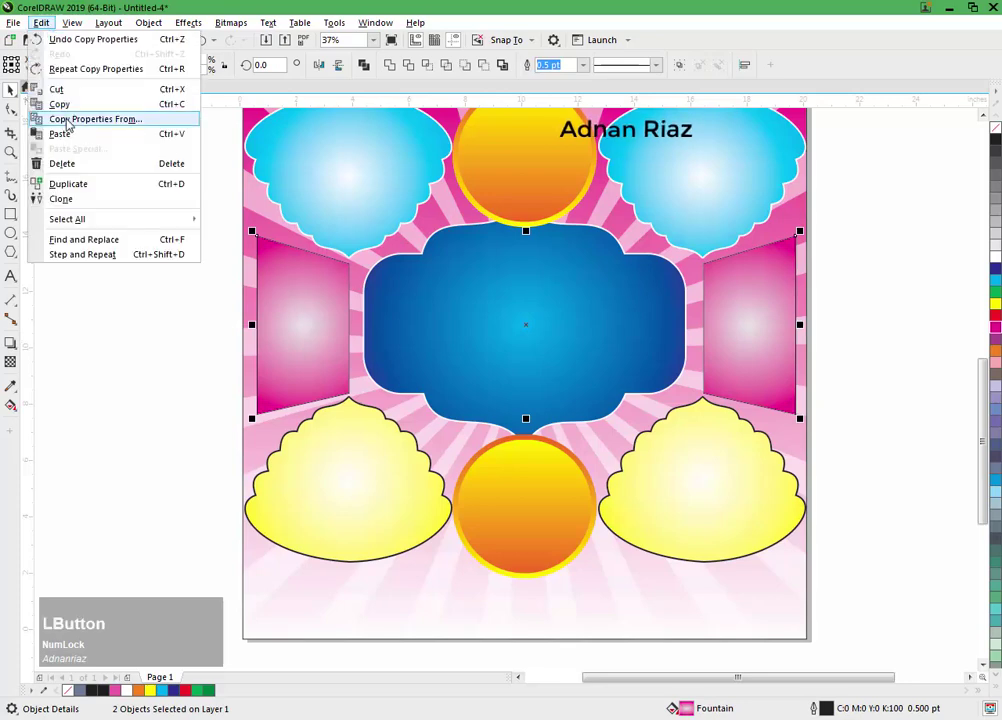
click(89, 117)
click(370, 351)
click(492, 389)
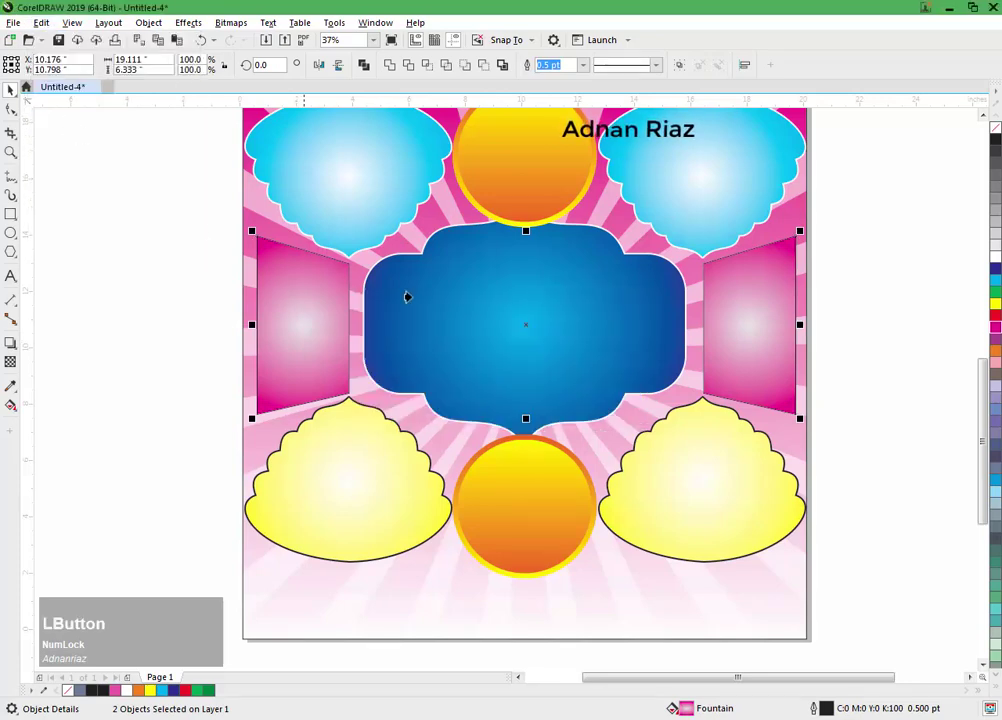
click(304, 177)
click(140, 292)
middle_click(266, 347)
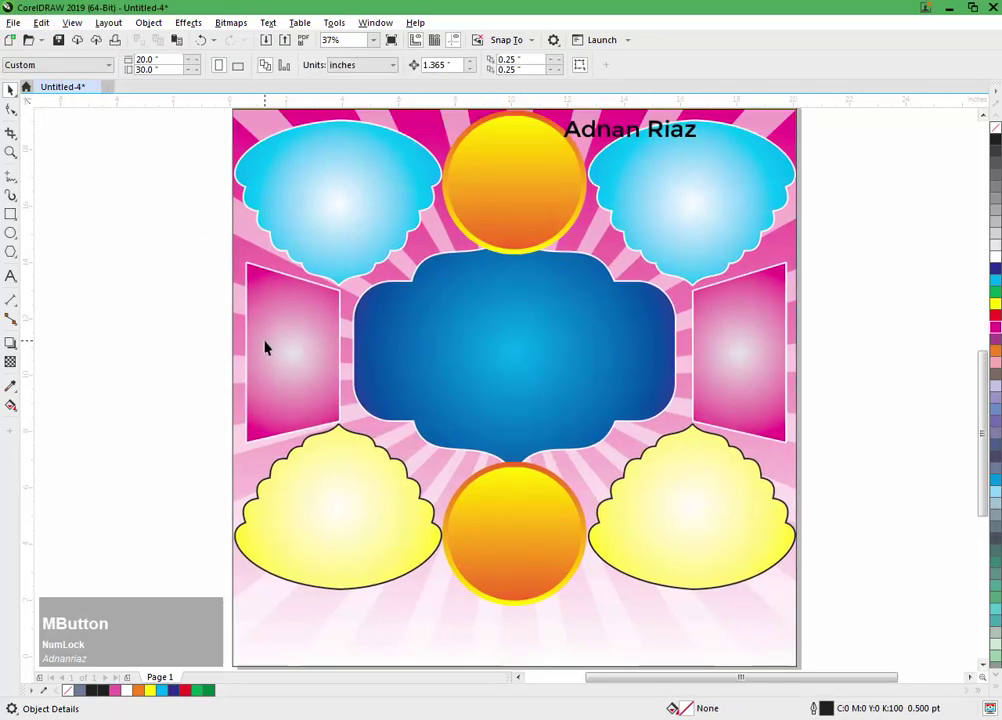
click(297, 347)
click(873, 355)
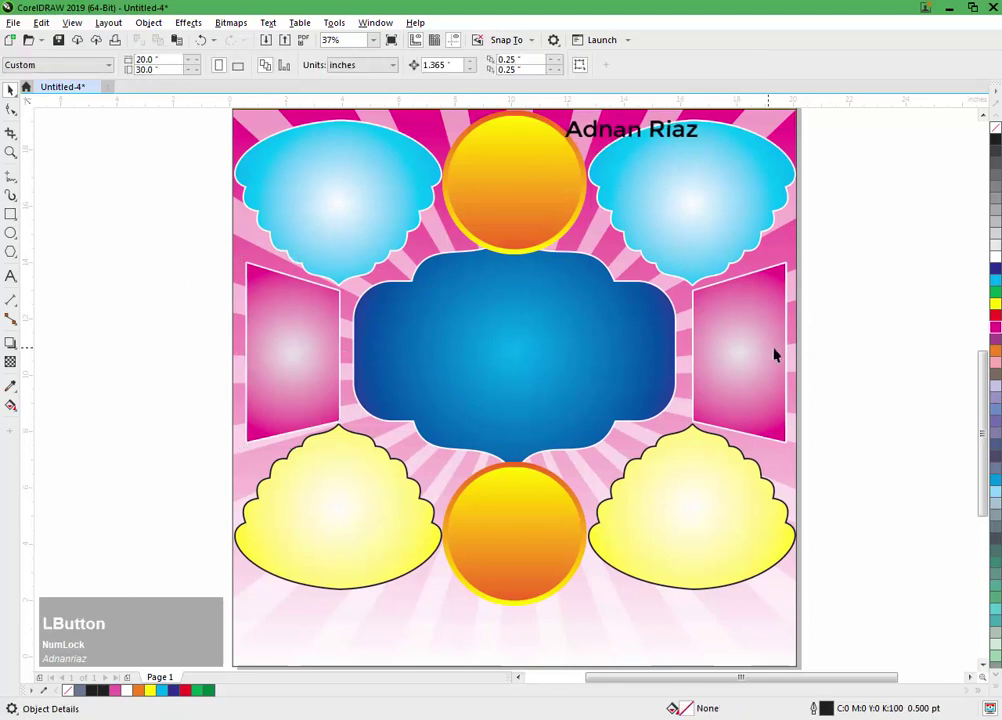
Step: Duplicate the right magenta panel scaled to about 102.2% toward its lower-left corner and place the copy behind the original
click(772, 352)
scroll(768, 349, up, 1)
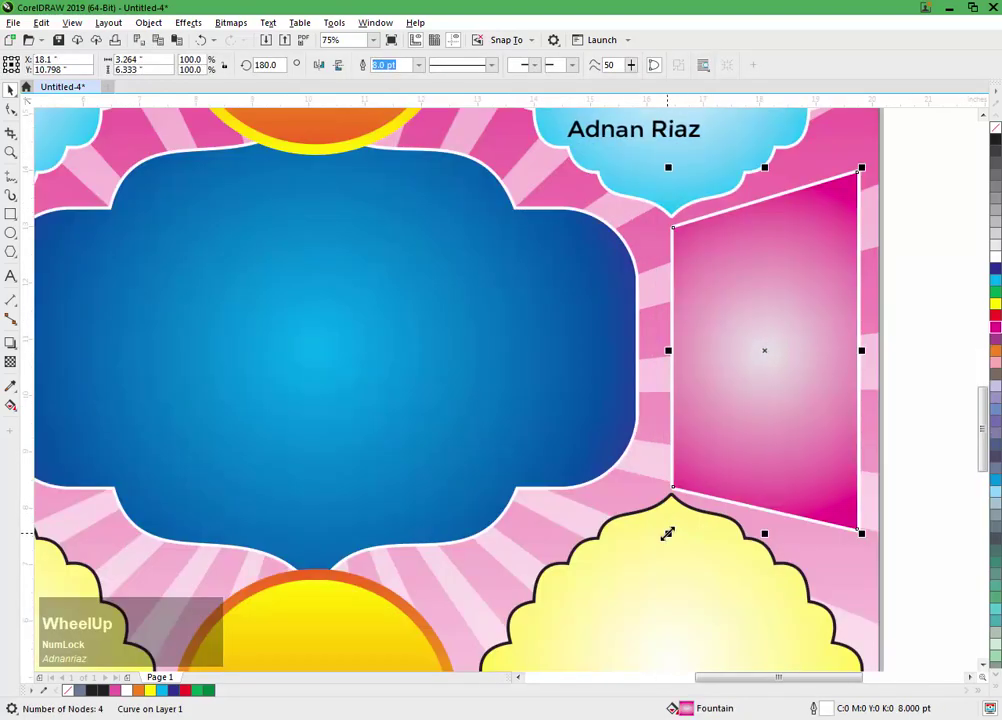
drag(667, 534, 661, 545)
right_click(661, 545)
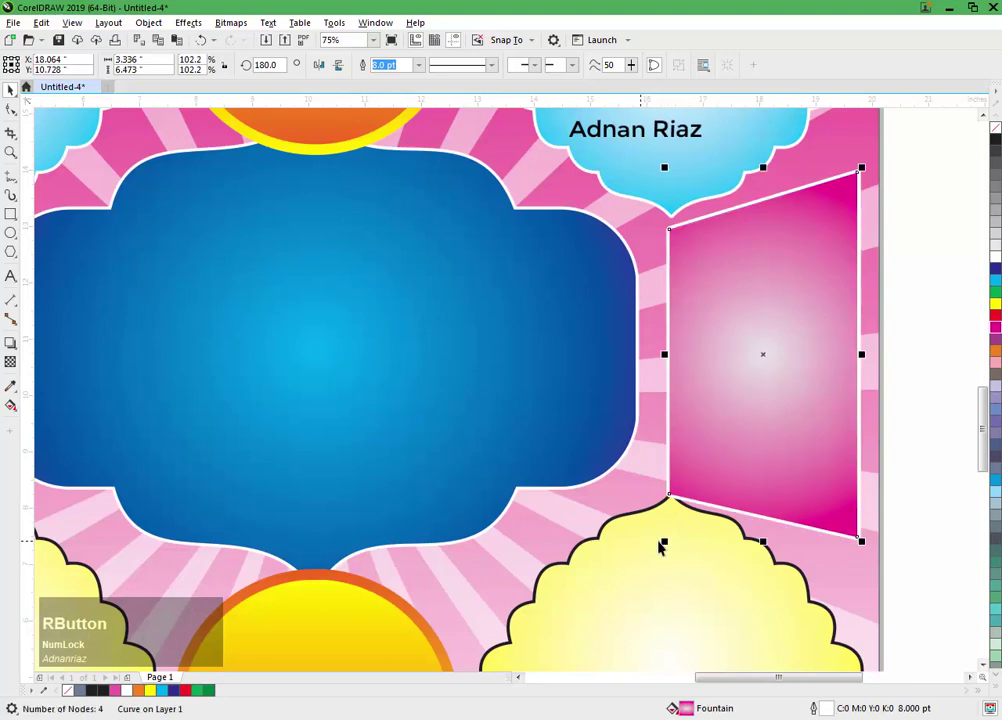
key(ctrl+Page_Down)
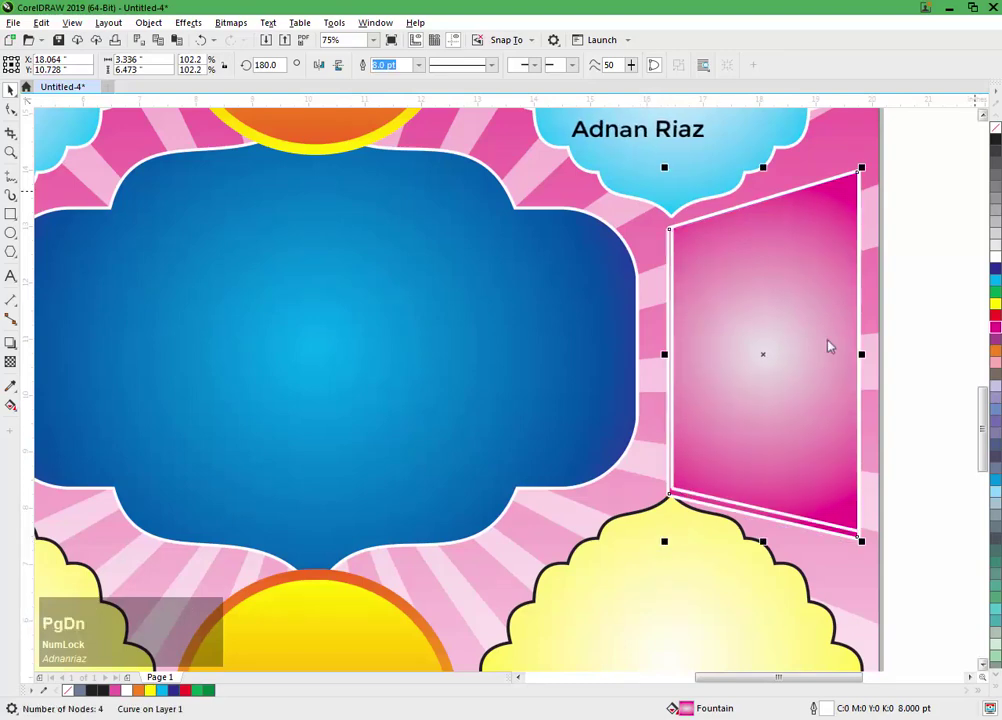
Step: Give the enlarged copy behind the right magenta panel a black fill and black outline
click(995, 139)
right_click(995, 139)
click(954, 179)
scroll(814, 283, down, 1)
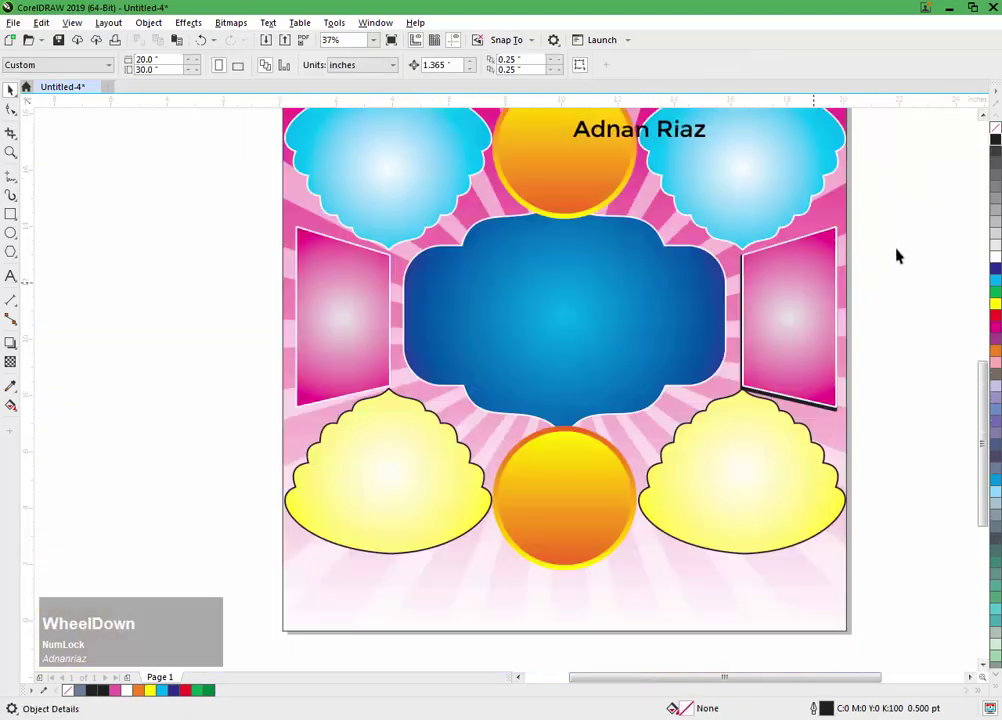
Step: Duplicate the black shadow shape, mirror the copy horizontally, and centre it horizontally on the left magenta panel
drag(778, 403, 633, 432)
right_click(633, 432)
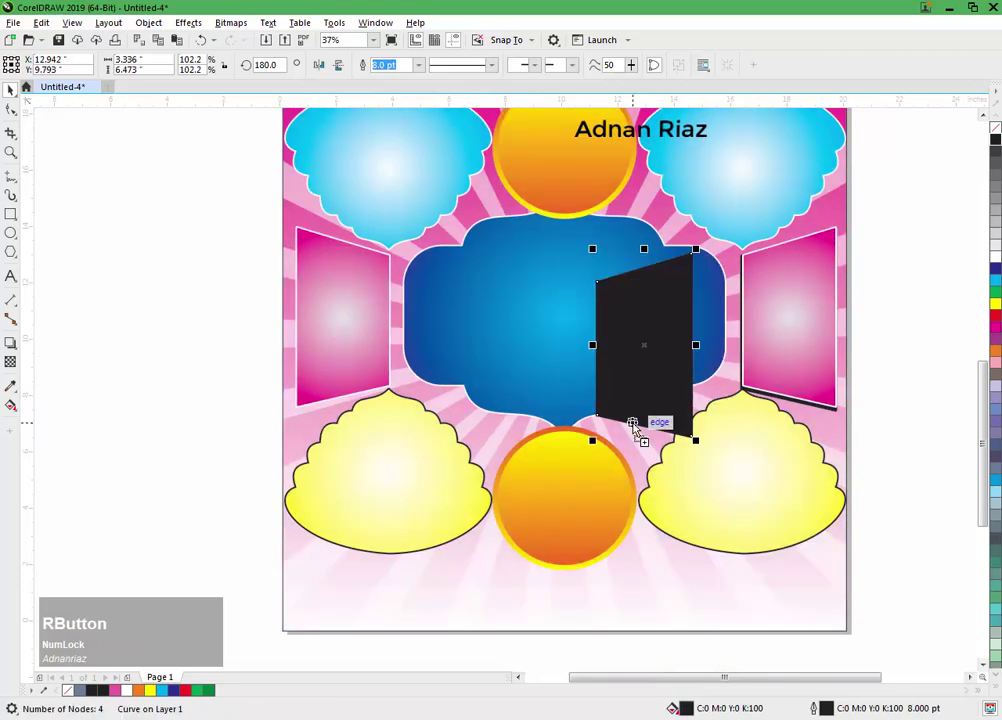
click(319, 66)
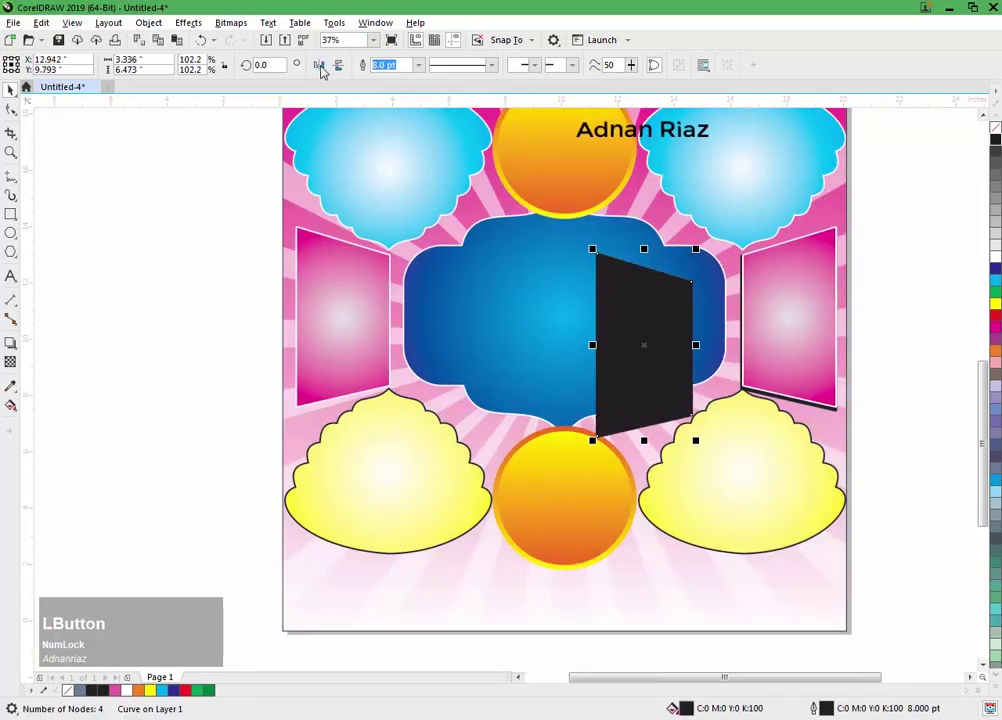
shift+click(331, 322)
key(c)
click(179, 356)
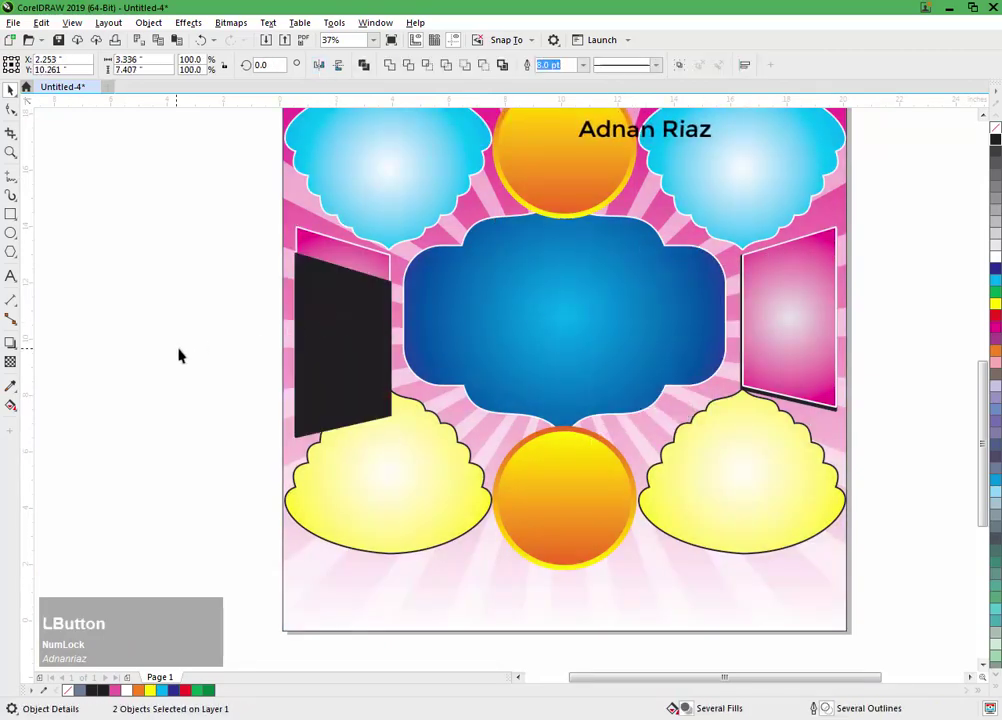
Step: Align the mirrored black shape's vertical centre with the black shadow shape behind the right panel
click(314, 360)
scroll(808, 408, up, 2)
shift+click(808, 408)
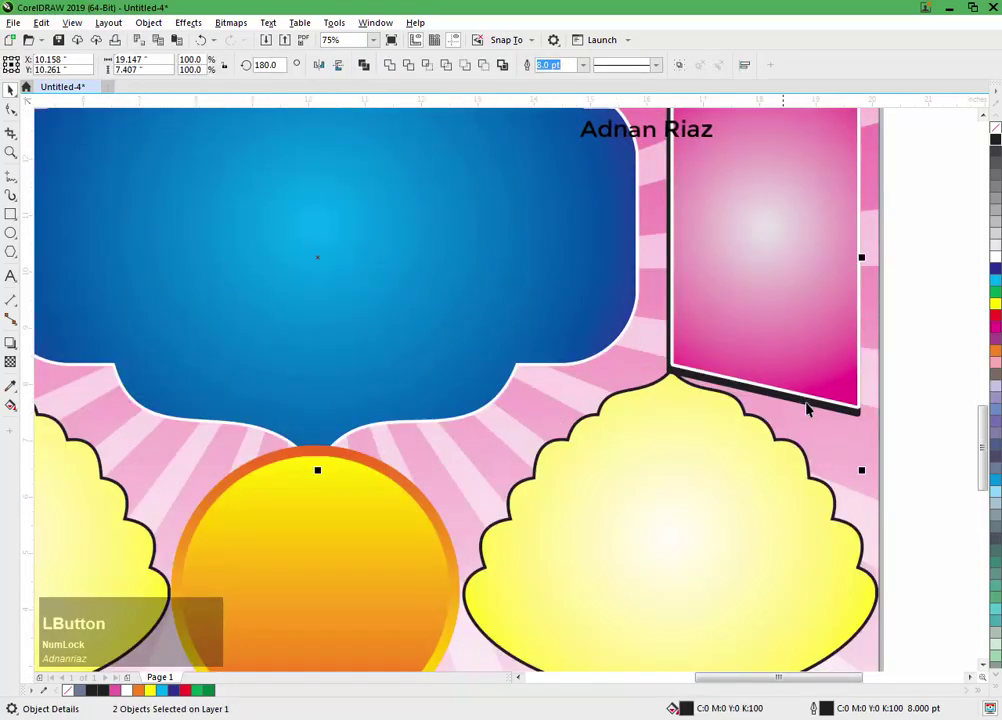
key(e)
scroll(490, 400, down, 2)
middle_click(300, 387)
Step: Send the mirrored black shape behind the left magenta panel
click(425, 372)
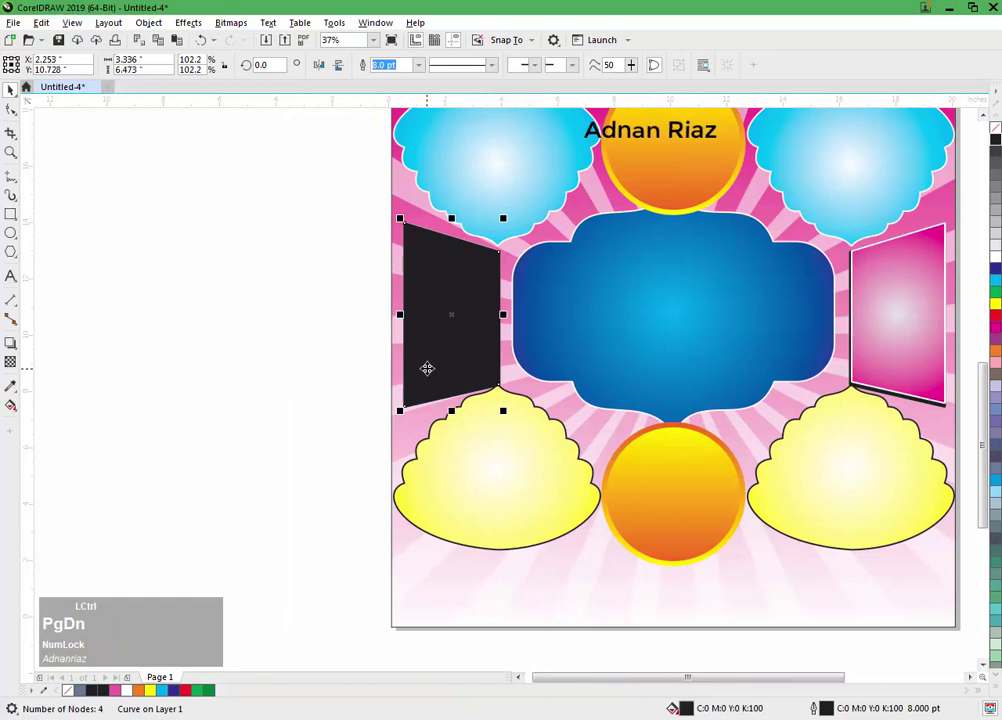
key(ctrl+Page_Down)
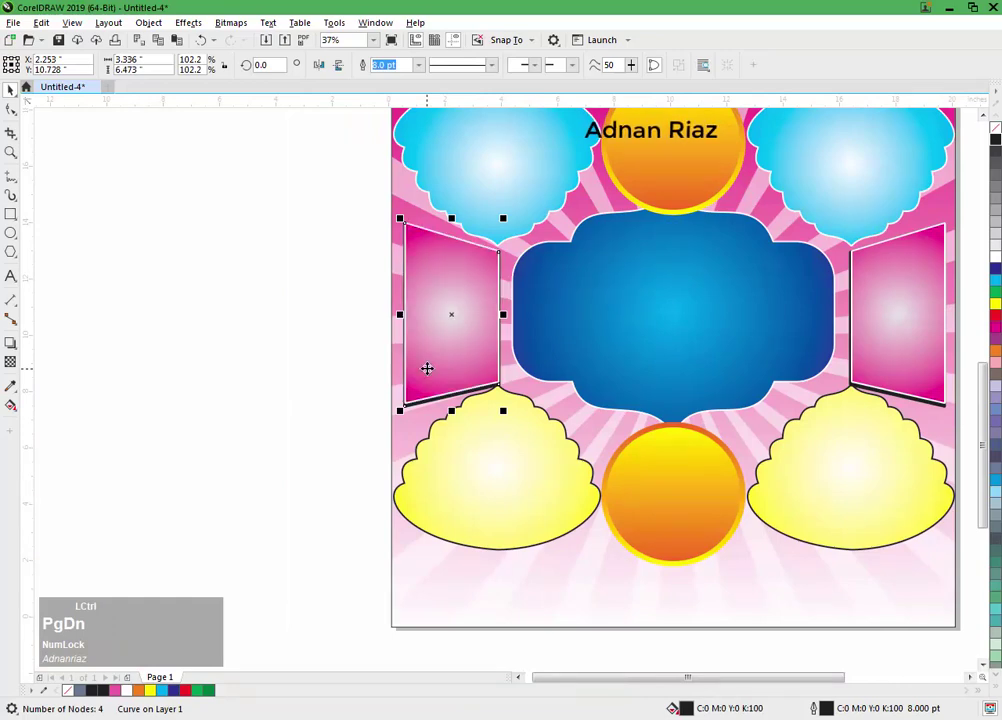
click(288, 363)
Step: Group the left magenta panel with its black shadow, and group the right panel with its shadow
scroll(259, 242, down, 2)
drag(259, 242, 422, 400)
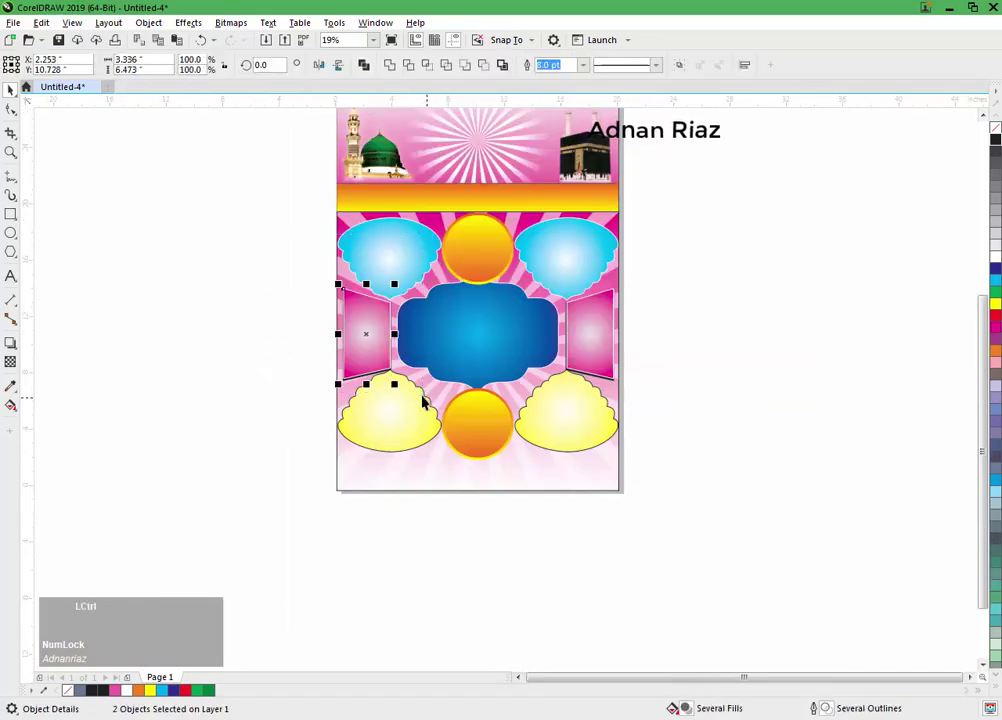
key(ctrl+g)
drag(690, 266, 535, 408)
key(ctrl+g)
click(657, 324)
click(667, 376)
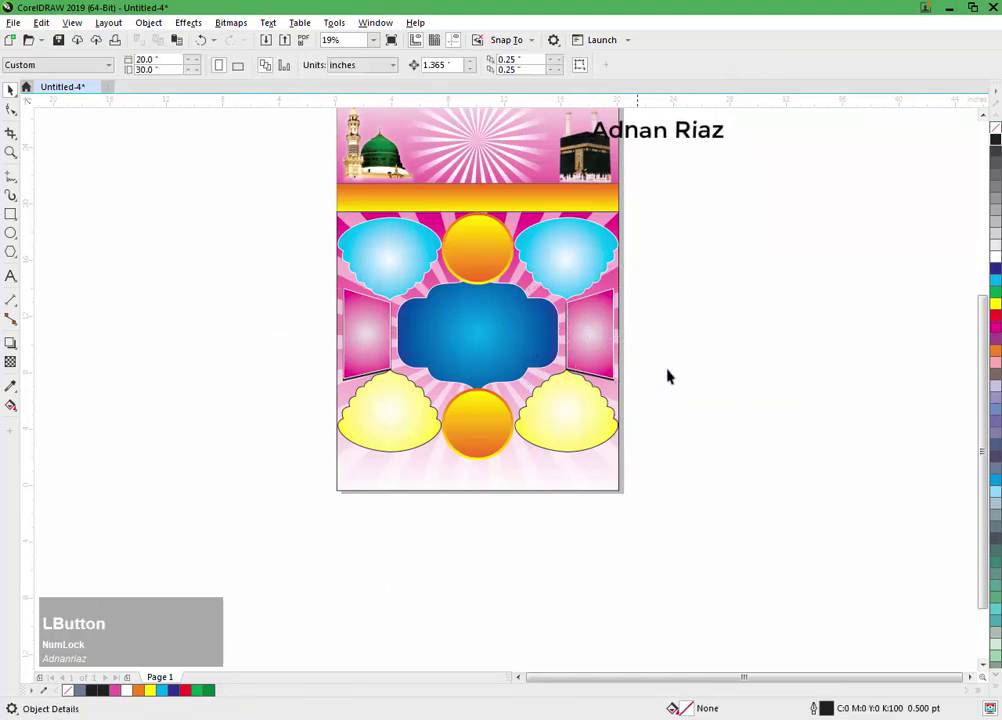
Step: Draw a 20 inch wide rectangle about 2.05 inches high across the bottom of the page and fill it orange
middle_click(636, 405)
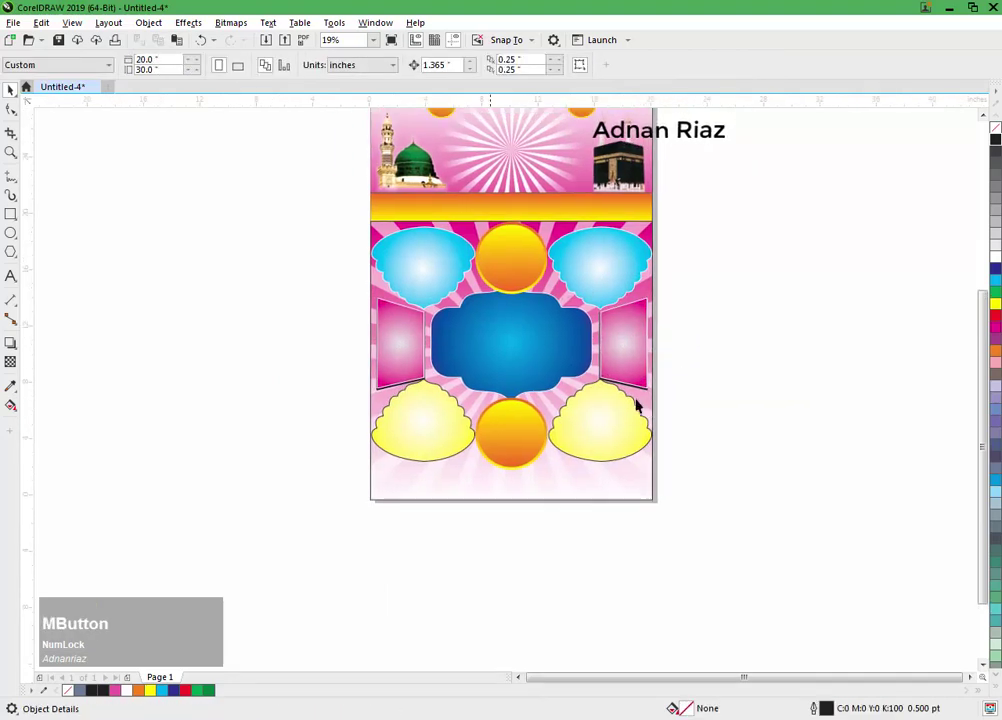
scroll(636, 405, up, 2)
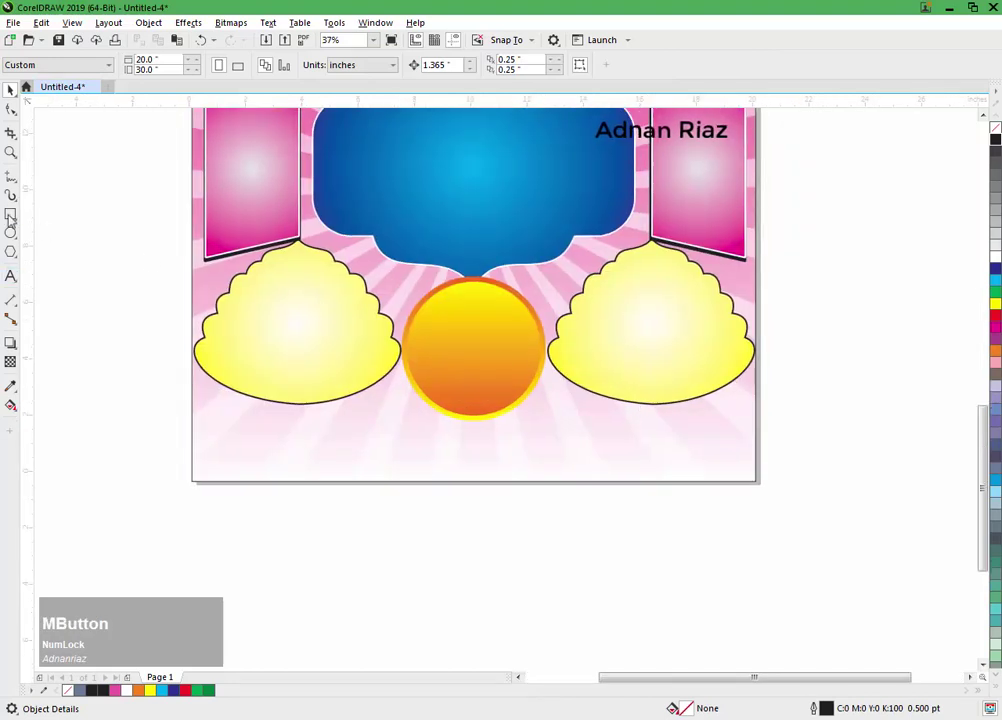
click(10, 216)
mouse_move(191, 423)
mouse_down()
mouse_move(483, 501)
mouse_move(760, 494)
mouse_move(759, 484)
mouse_up()
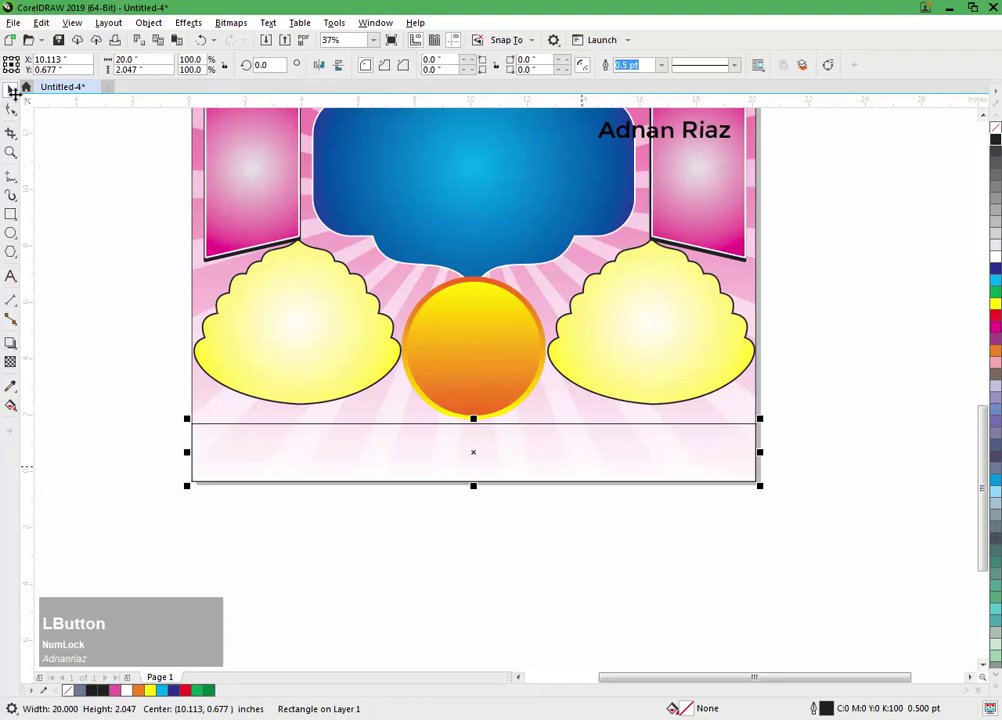
click(139, 690)
click(319, 606)
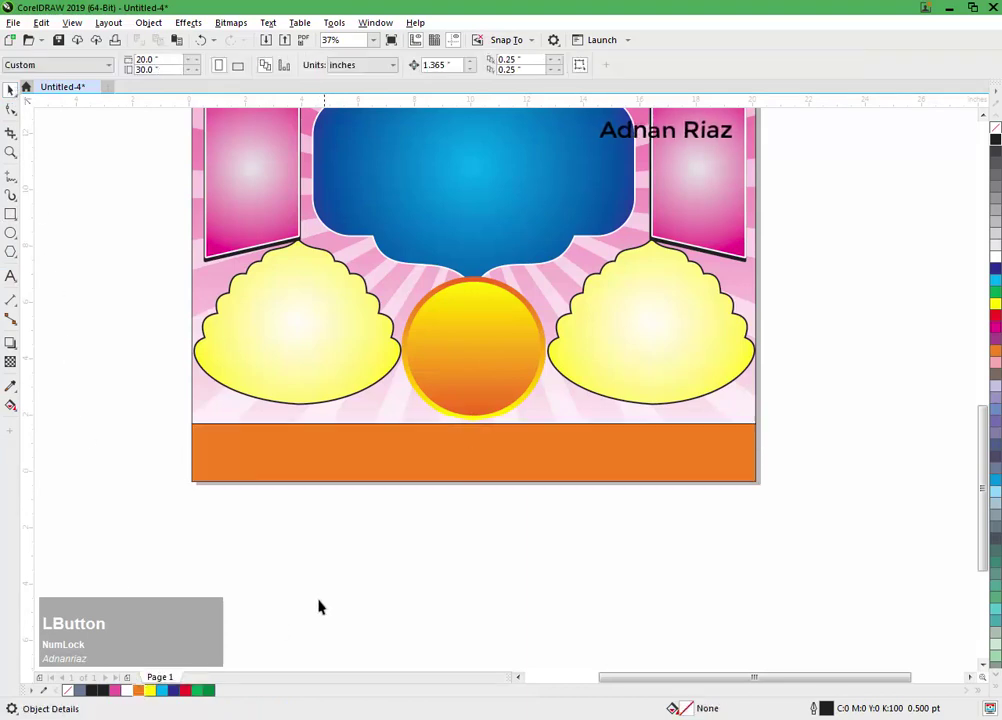
Step: Give the orange rectangle a 4.0 pt outline with rounded corners and line caps, placed behind the fill
click(482, 455)
middle_click(537, 497)
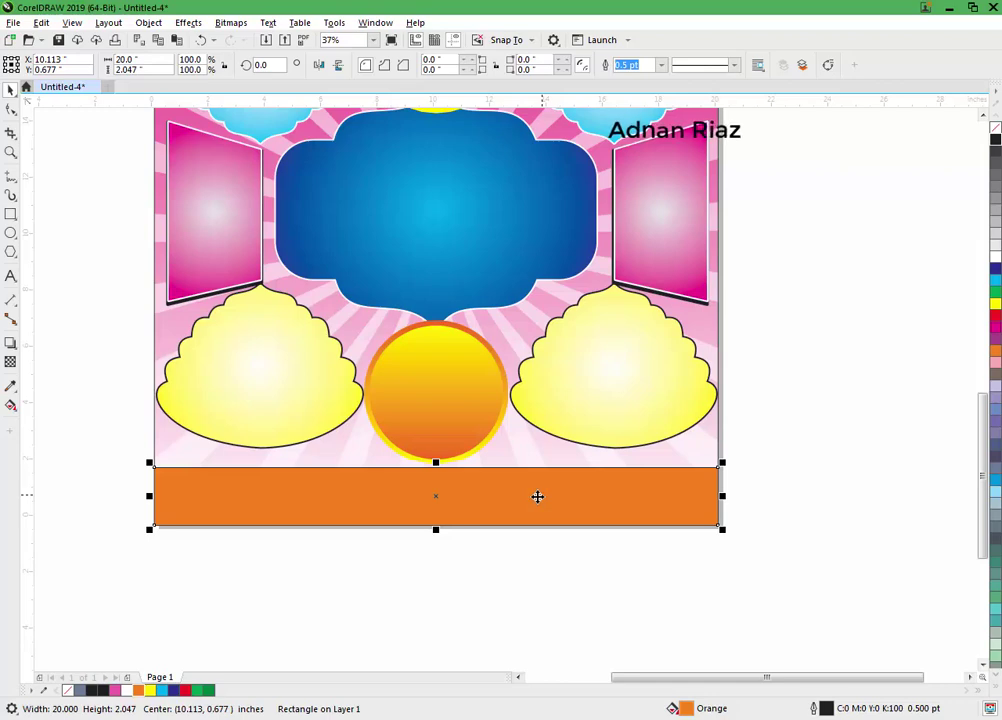
middle_click(537, 497)
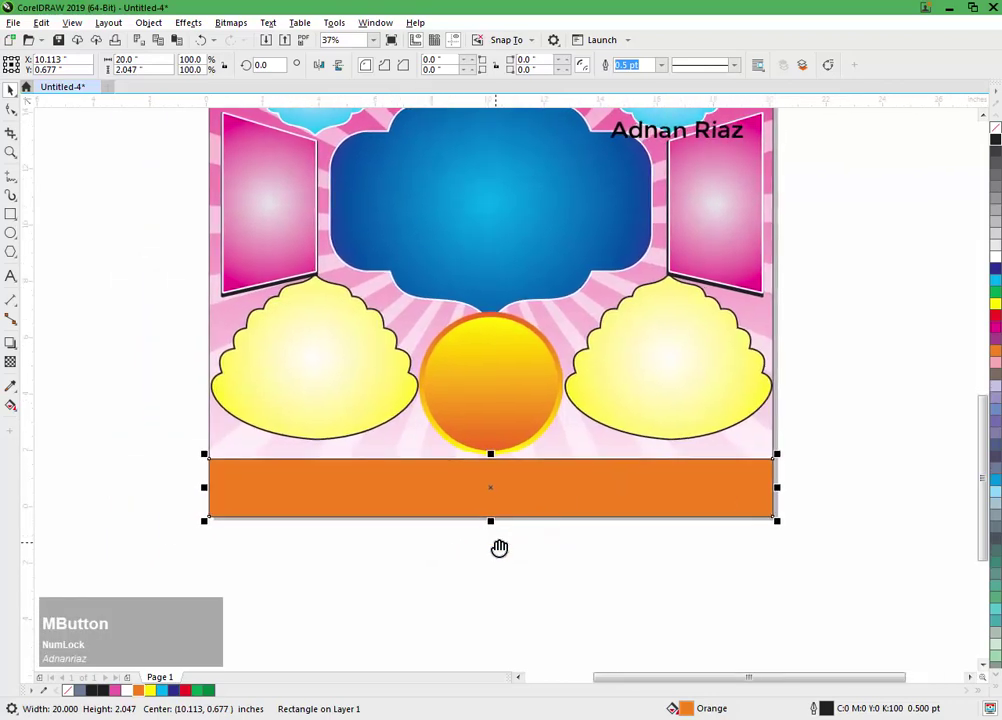
key(F12)
click(417, 317)
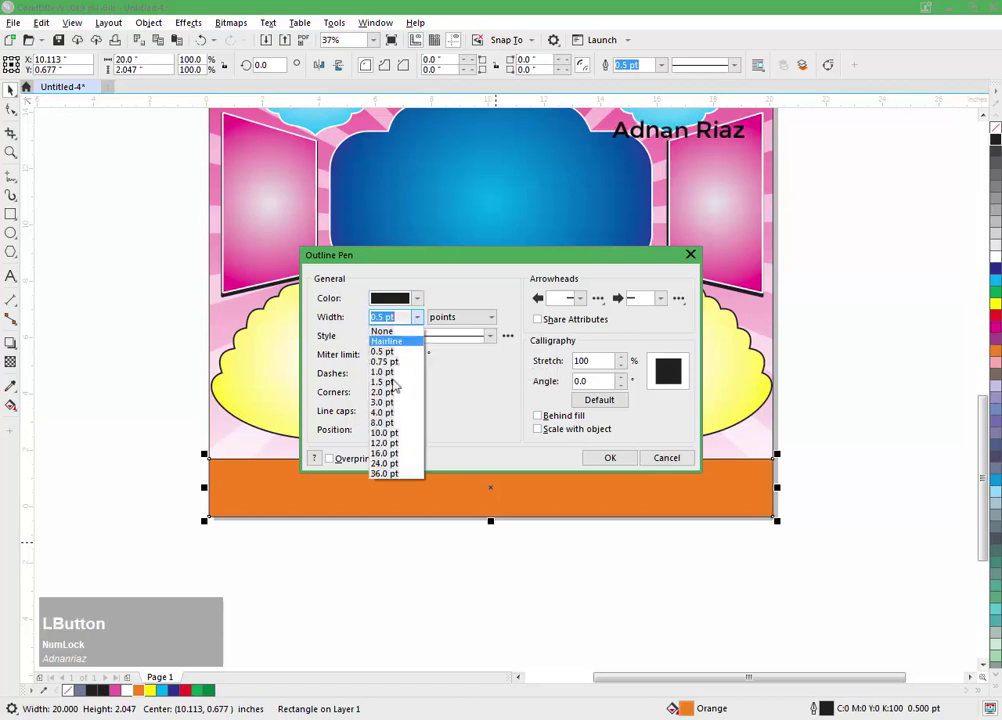
click(383, 412)
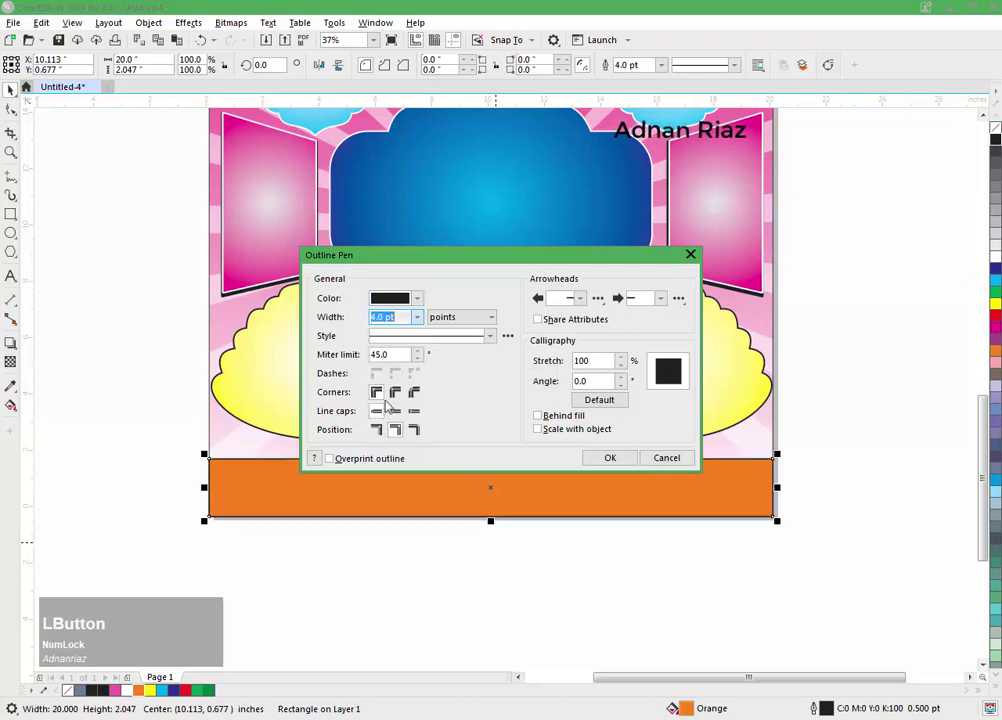
click(395, 411)
click(548, 416)
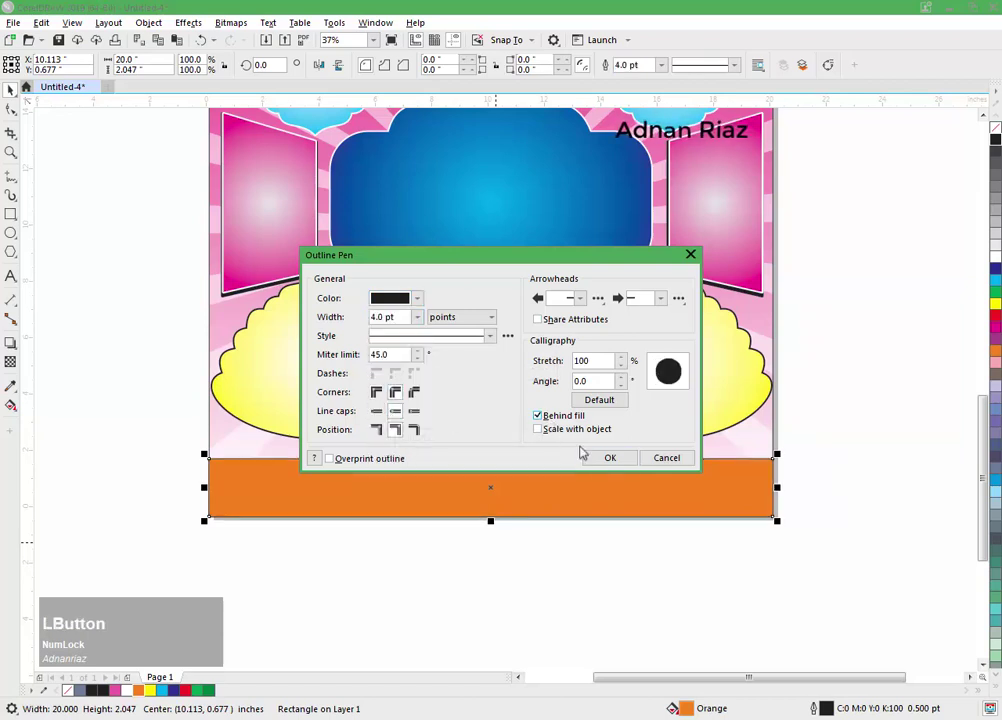
click(588, 457)
Step: Colour the orange rectangle's outline dark blue and set its width to 12.0 pt
right_click(996, 269)
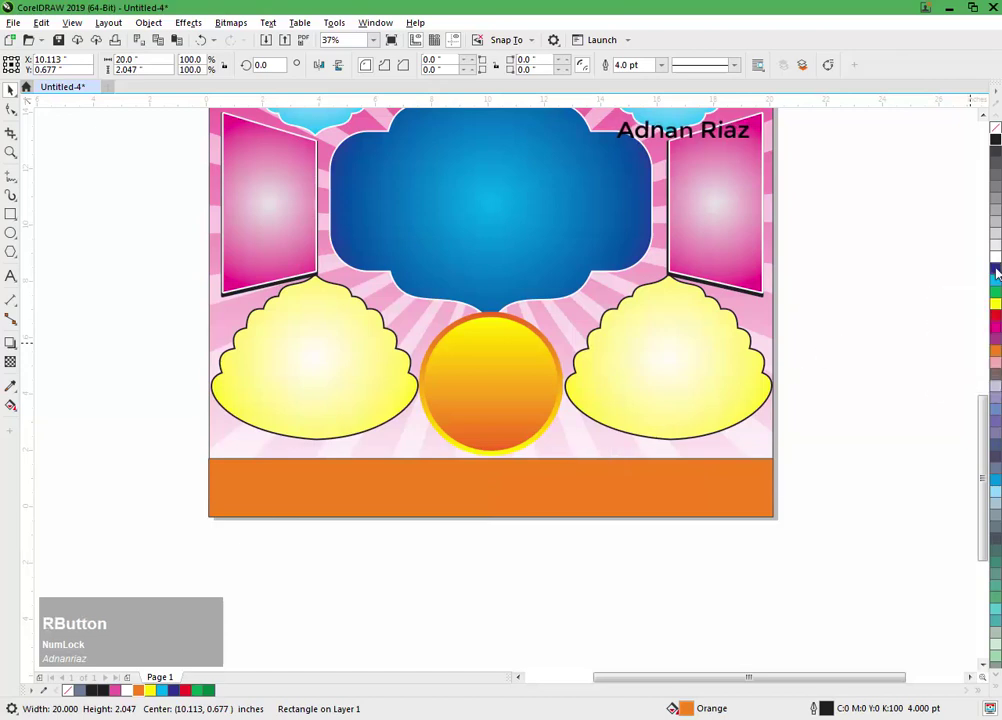
key(F12)
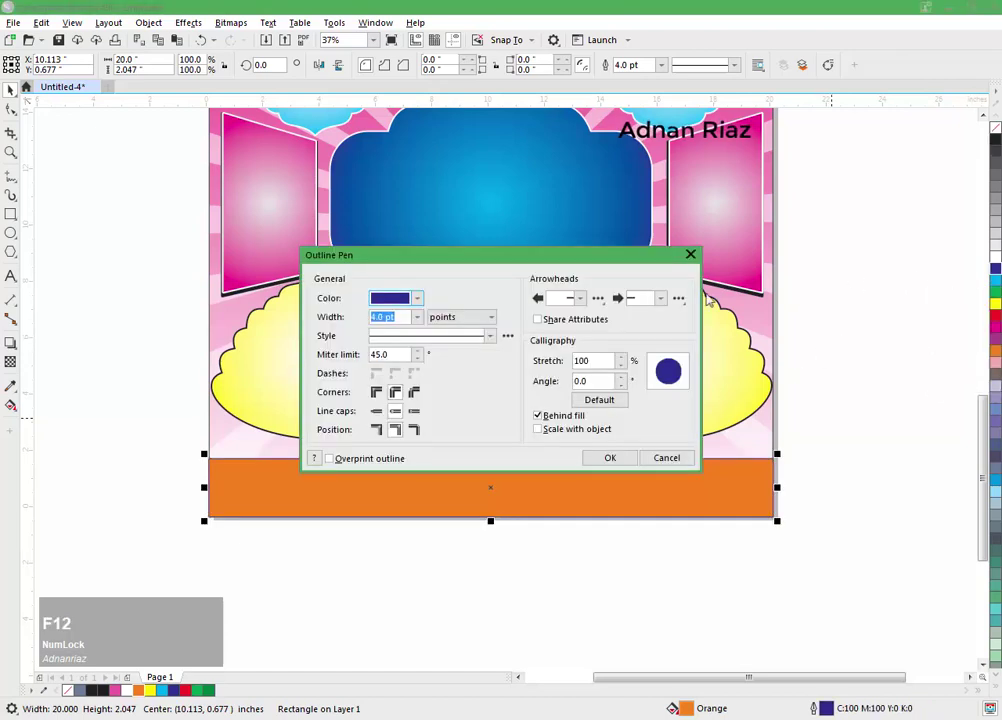
click(418, 317)
click(384, 442)
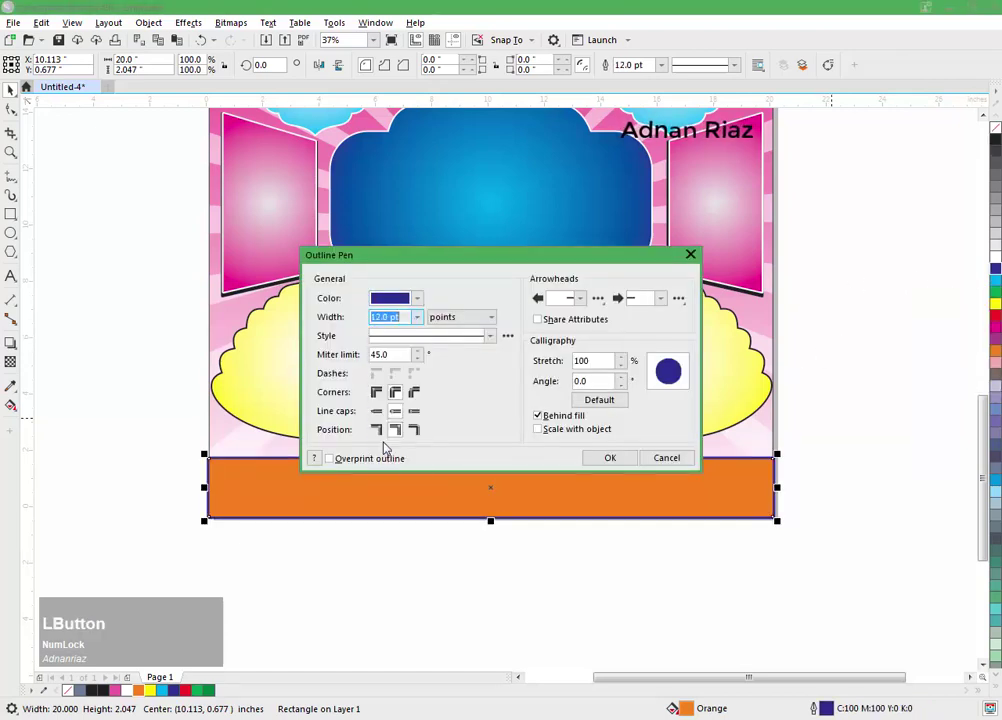
click(603, 457)
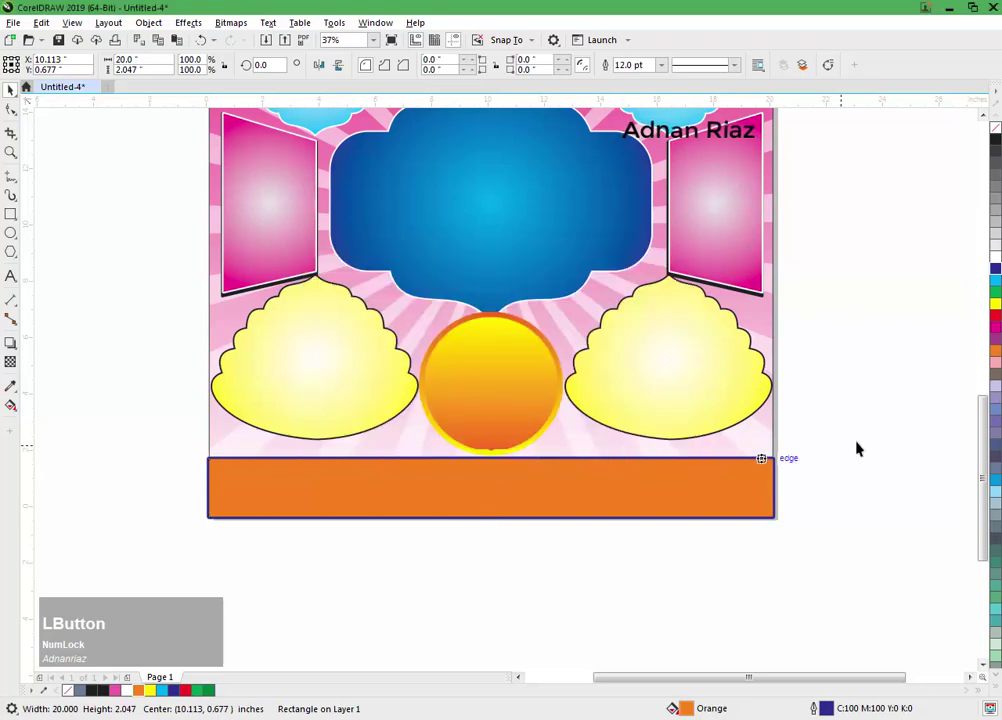
Step: PowerClip the orange rectangle inside the large pink background frame of the poster's lower section
click(662, 488)
shift+click(354, 445)
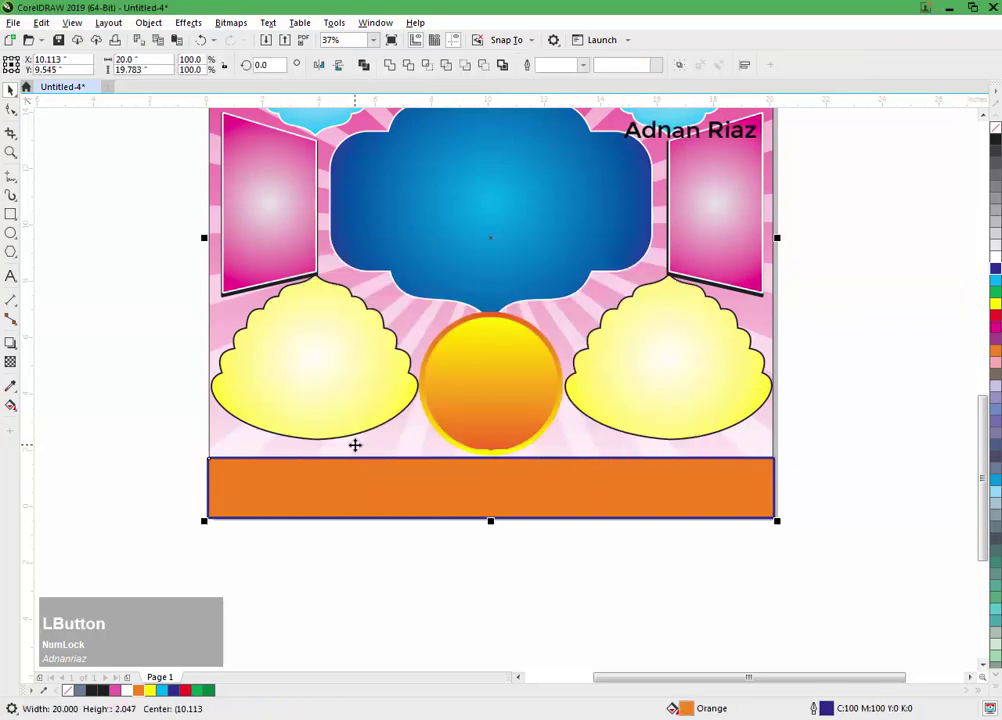
click(290, 571)
click(328, 498)
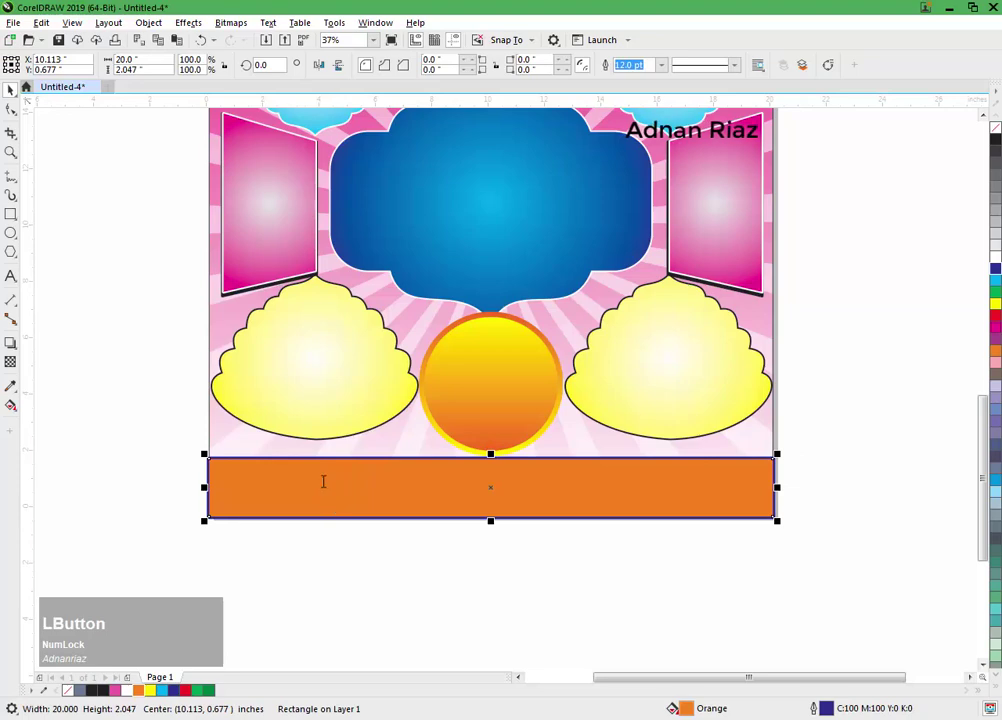
click(148, 22)
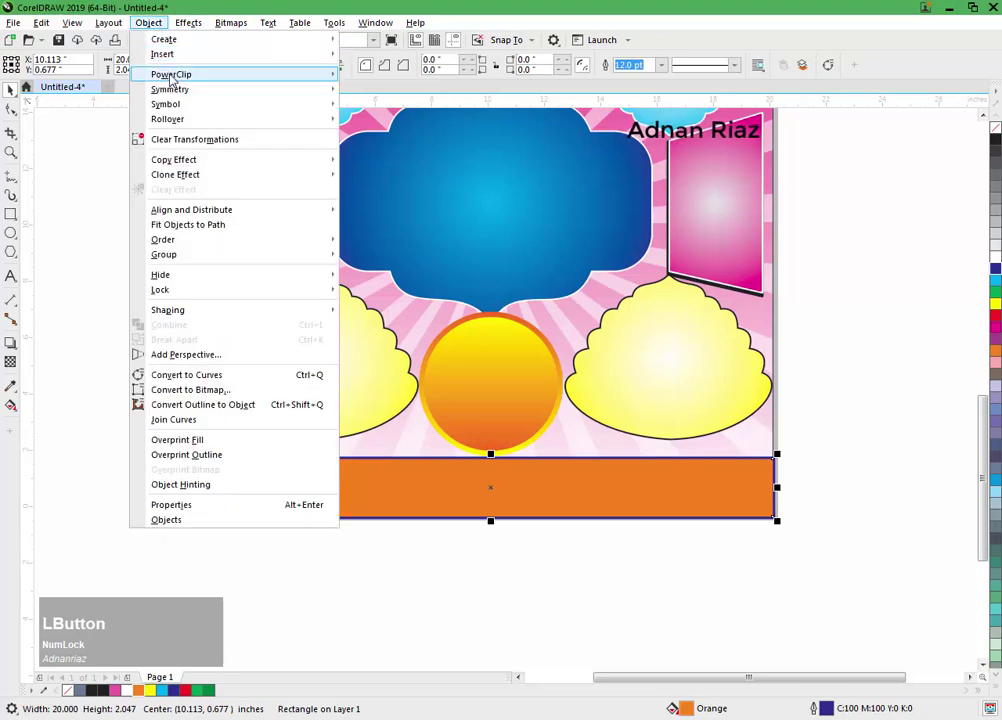
mouse_move(171, 74)
click(367, 79)
click(362, 455)
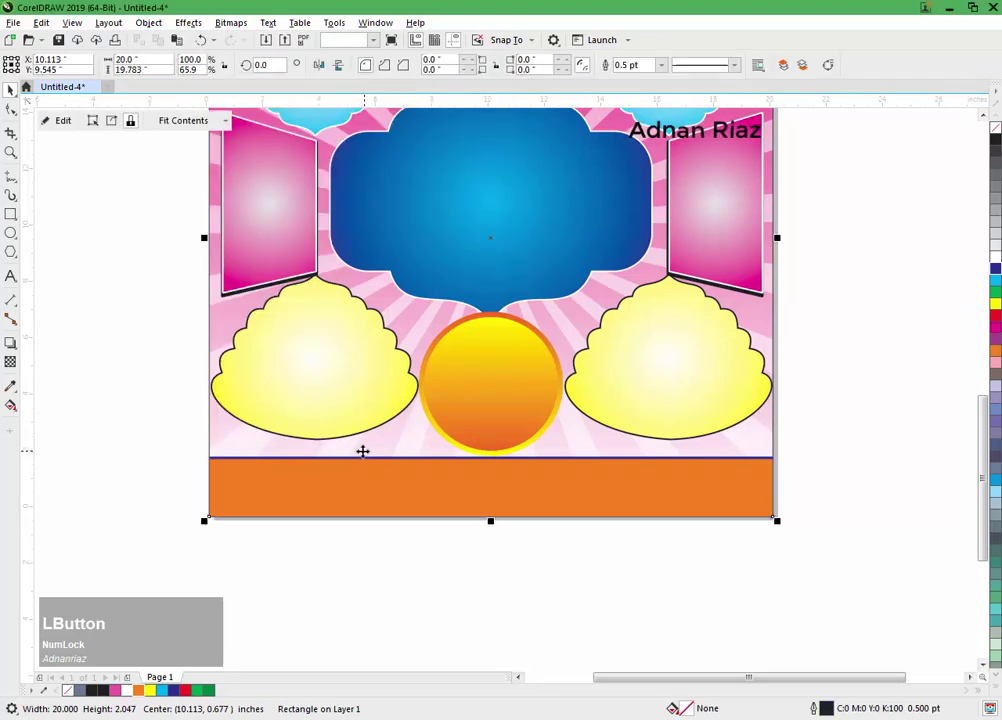
click(201, 461)
Step: Examine the whole poster layout and take a closer look at its header and the orange-yellow band
scroll(412, 445, down, 2)
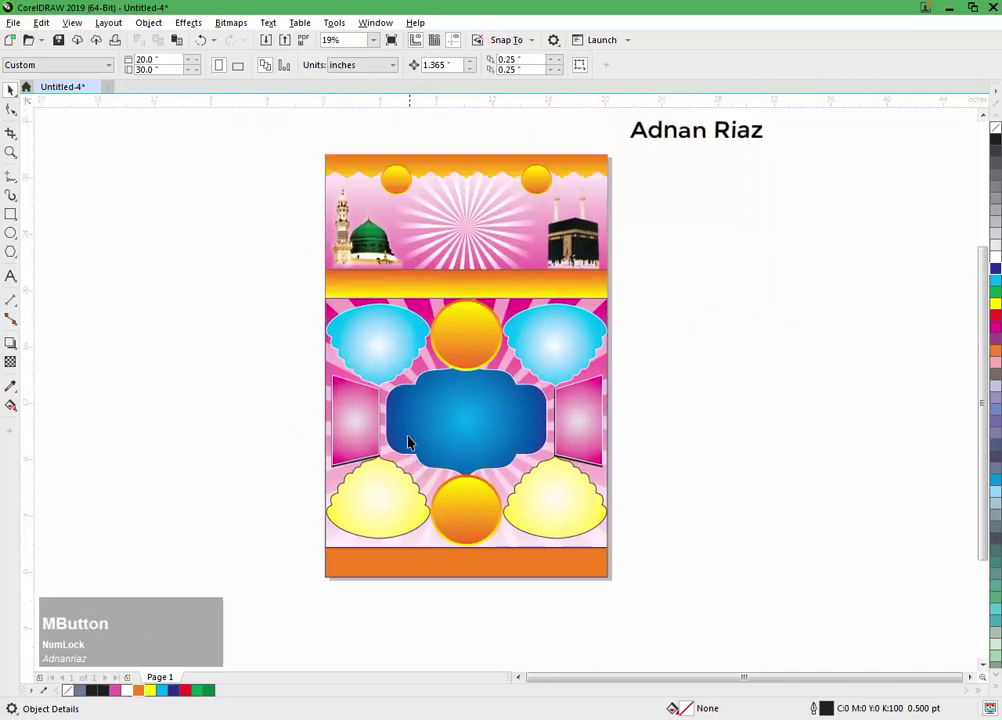
key(F4)
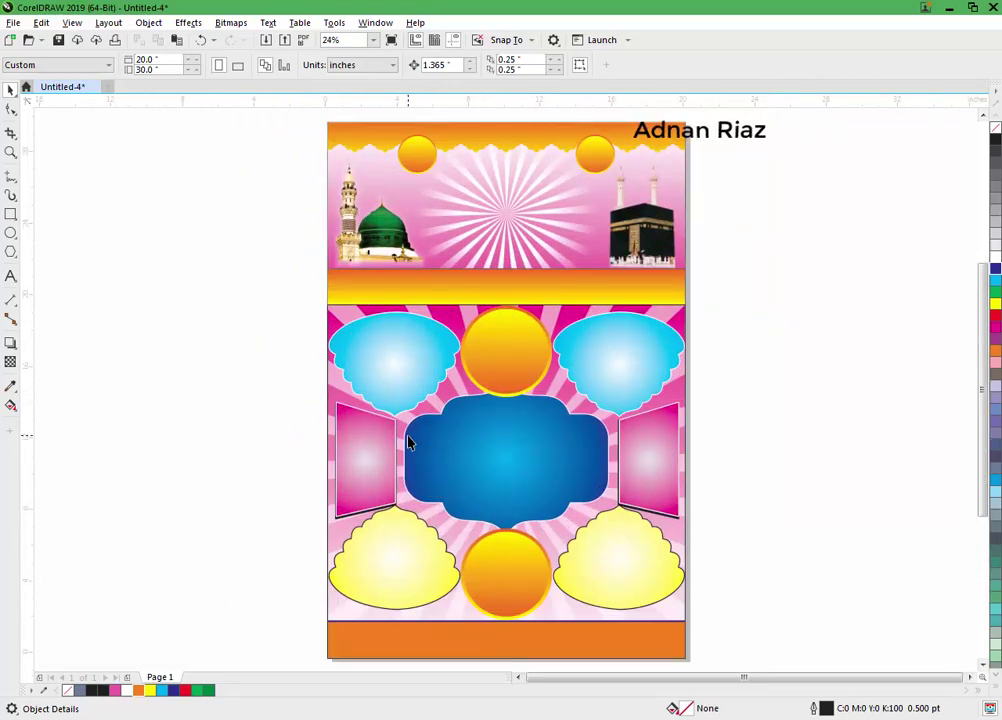
drag(408, 437, 499, 438)
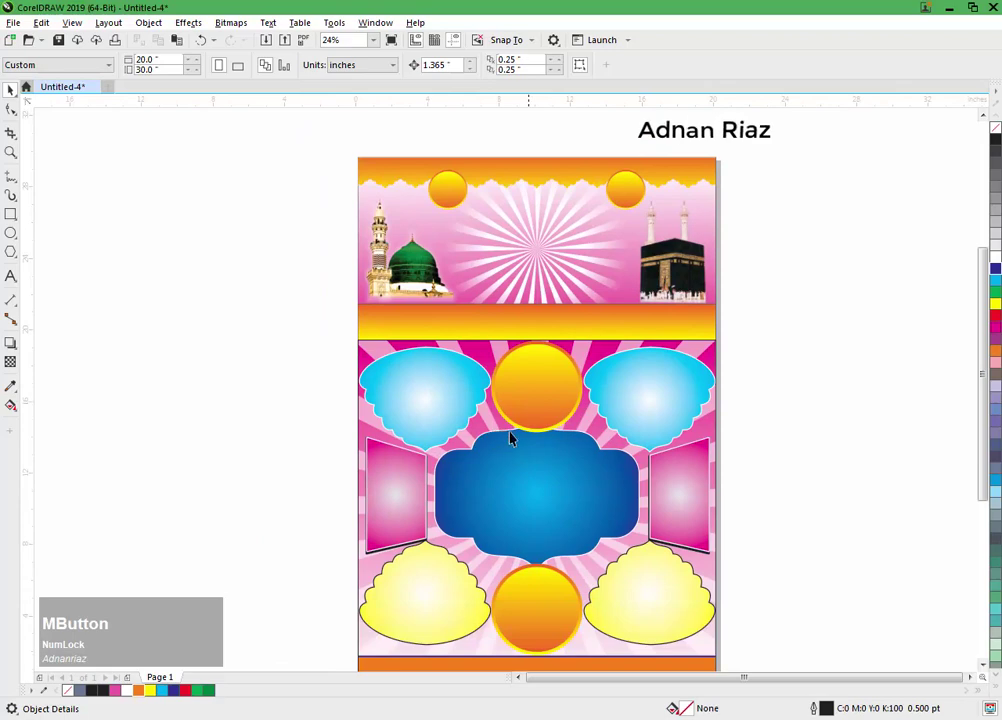
middle_click(509, 437)
middle_click(512, 436)
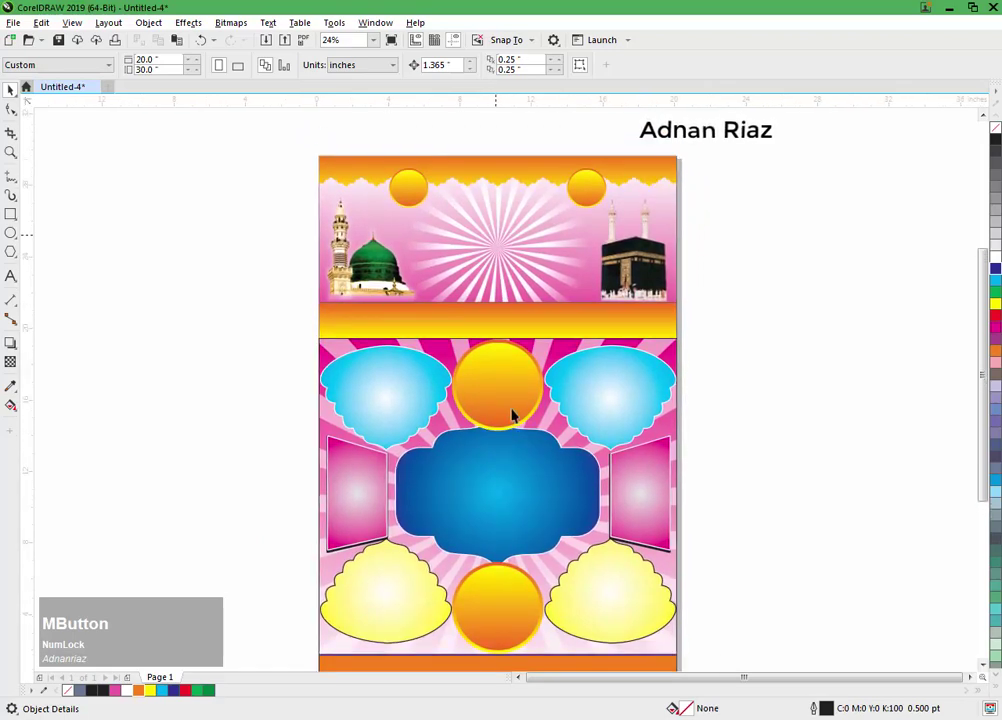
scroll(512, 416, up, 3)
middle_click(521, 327)
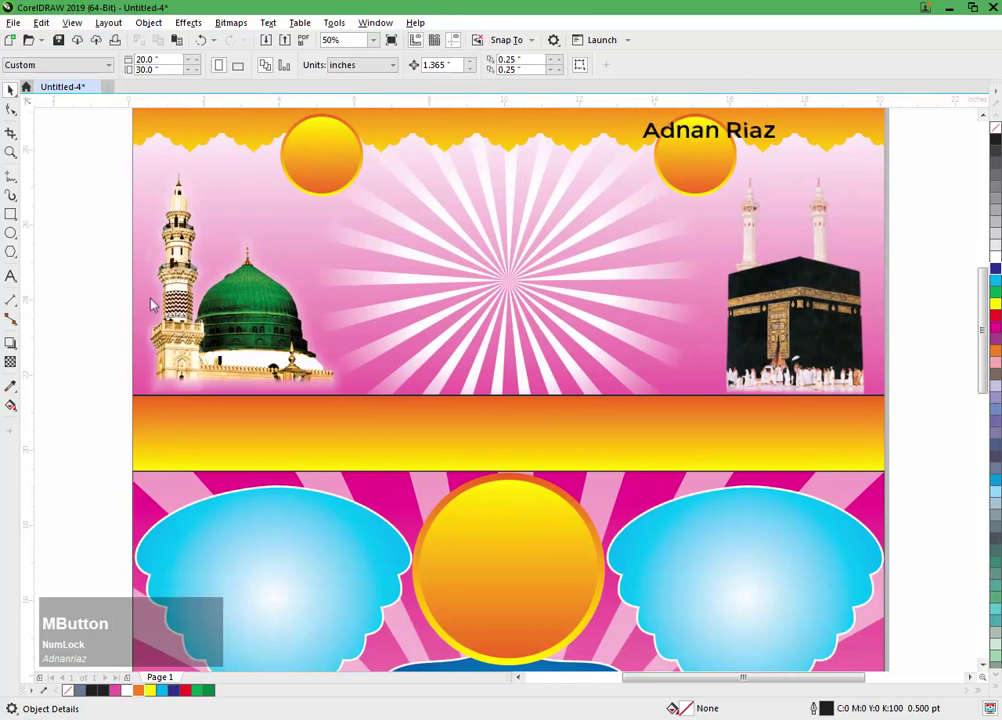
middle_click(152, 305)
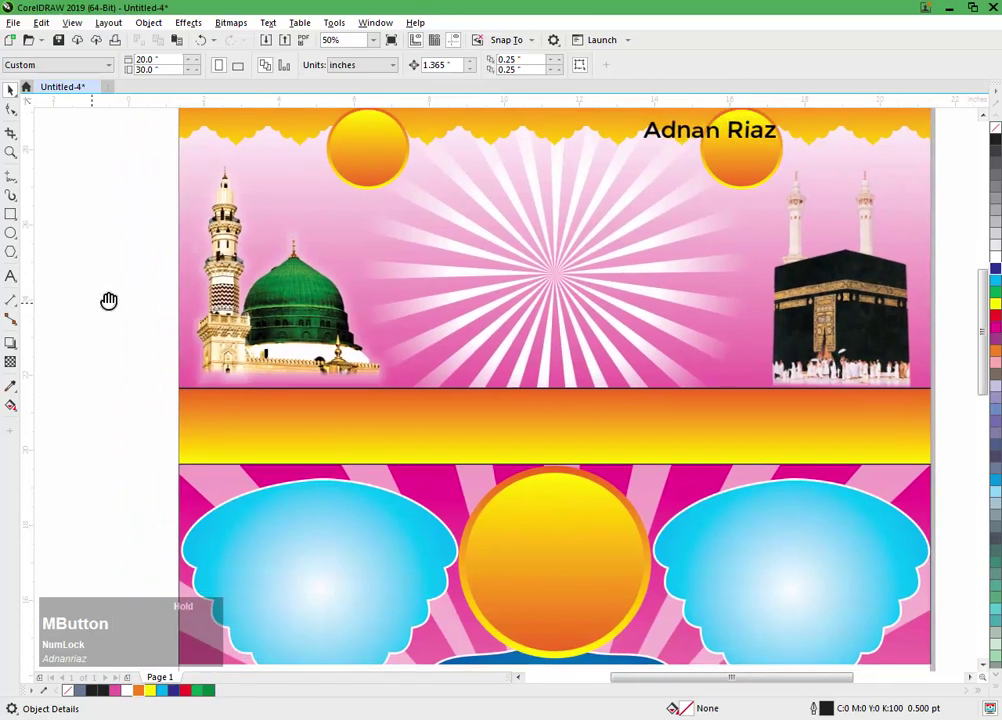
middle_click(65, 277)
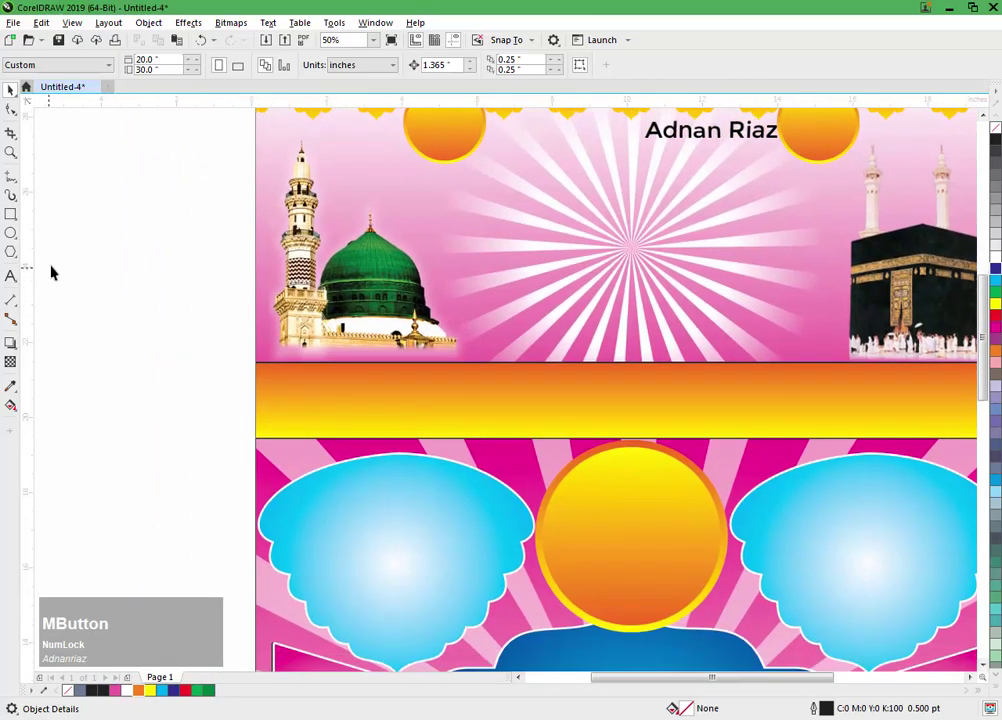
middle_click(52, 272)
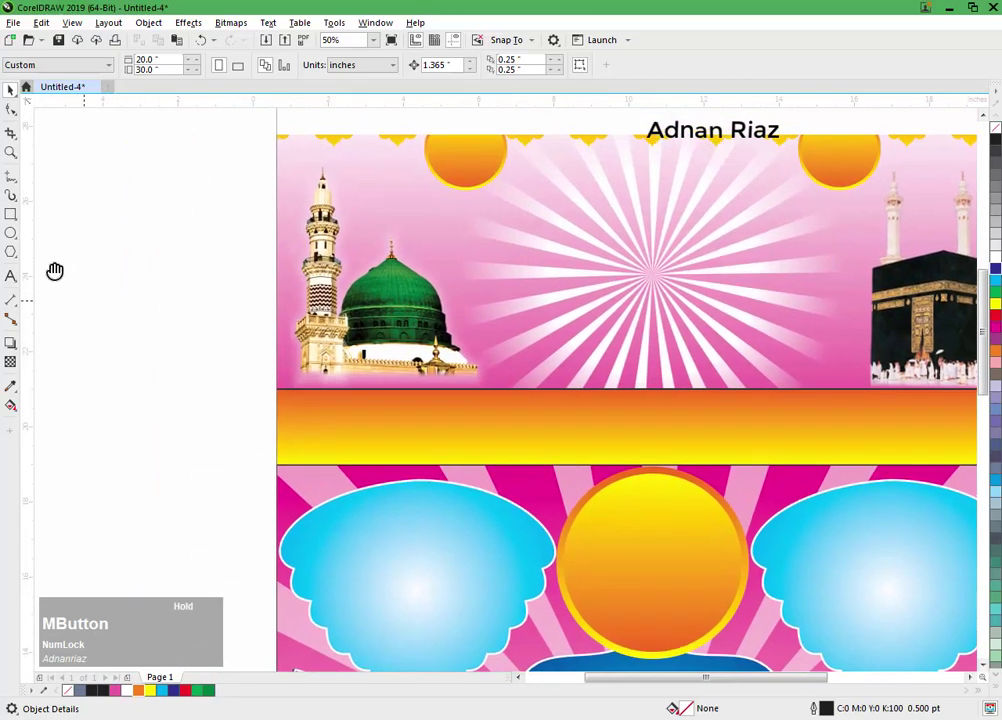
middle_click(50, 273)
scroll(50, 273, down, 1)
middle_click(53, 271)
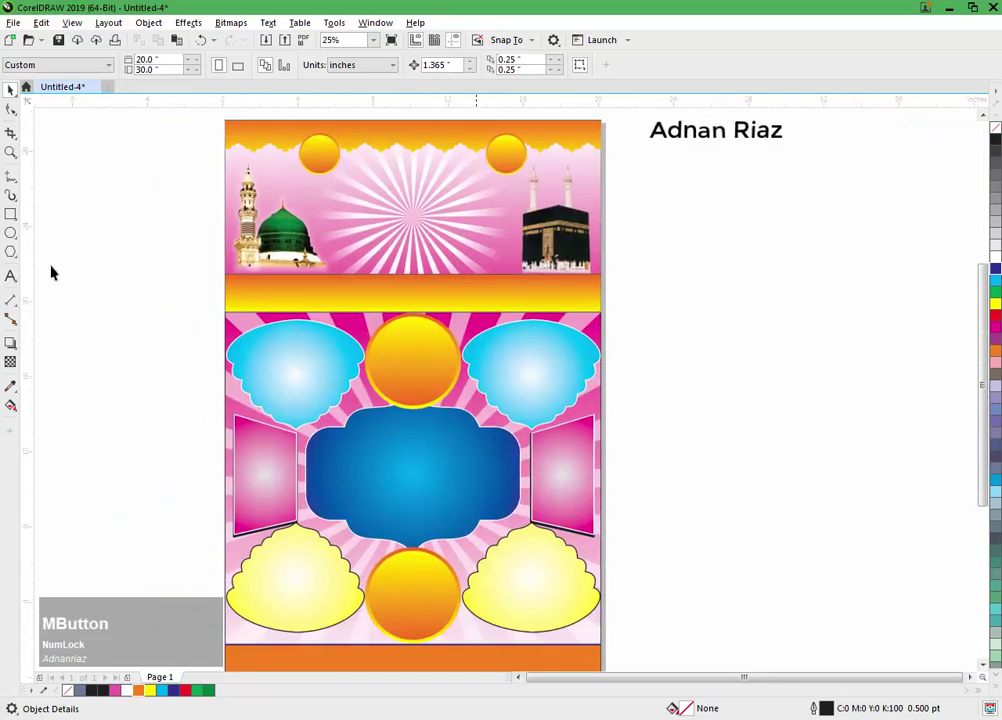
middle_click(52, 272)
scroll(60, 276, down, 1)
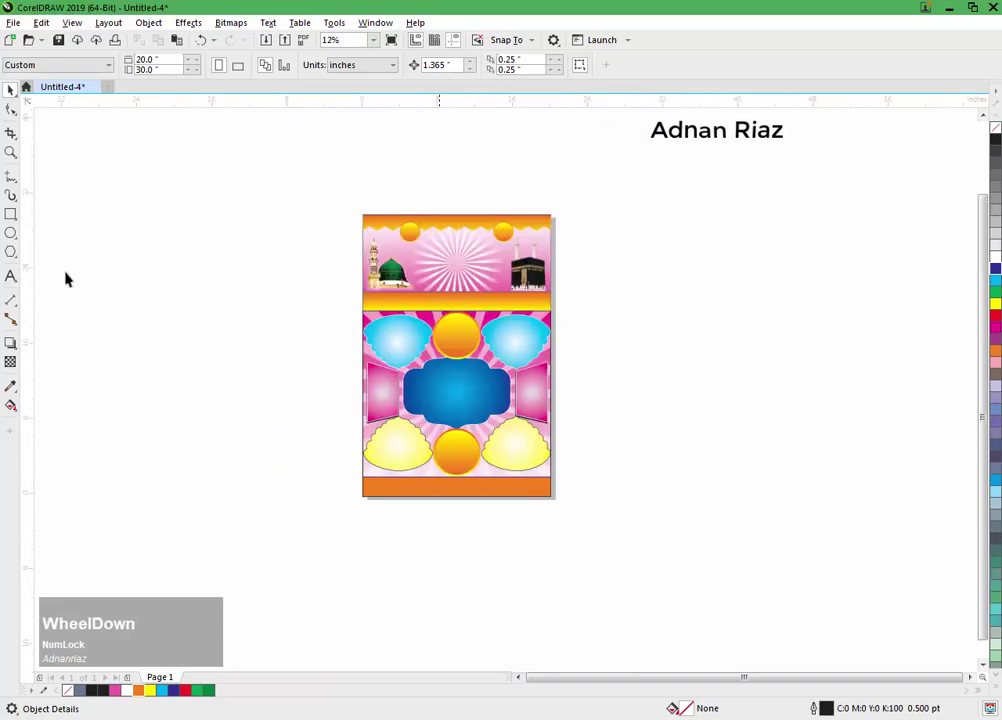
middle_click(353, 405)
scroll(461, 456, up, 1)
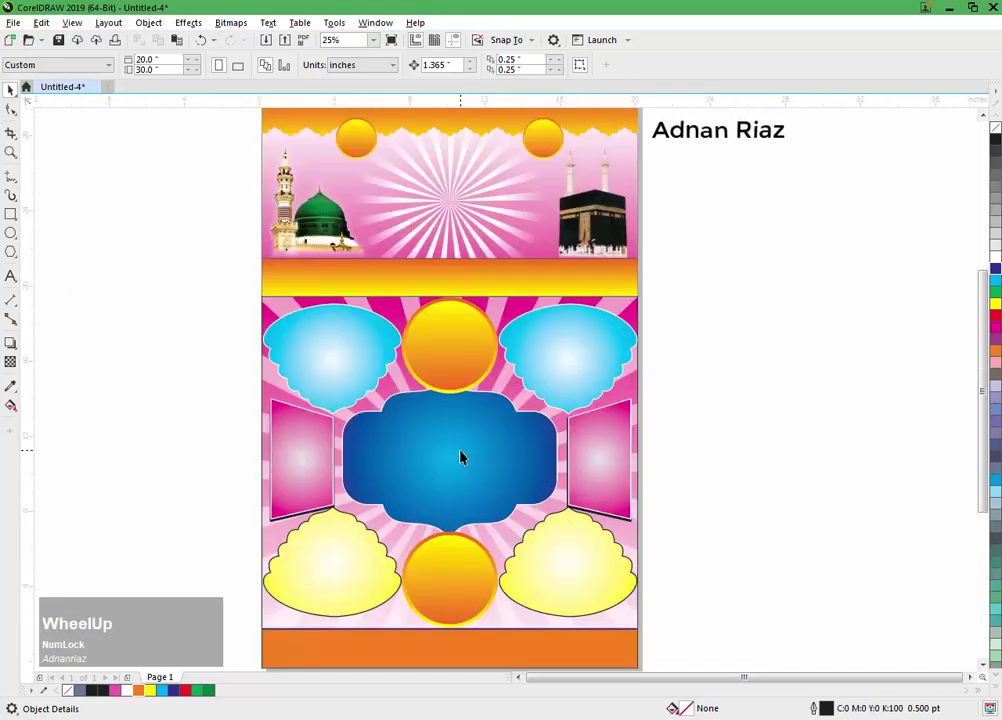
middle_click(461, 456)
Step: Start artistic text on the blank area beside the poster, set to 200 pt in the Jameel Noori Nastaleeq font
click(11, 276)
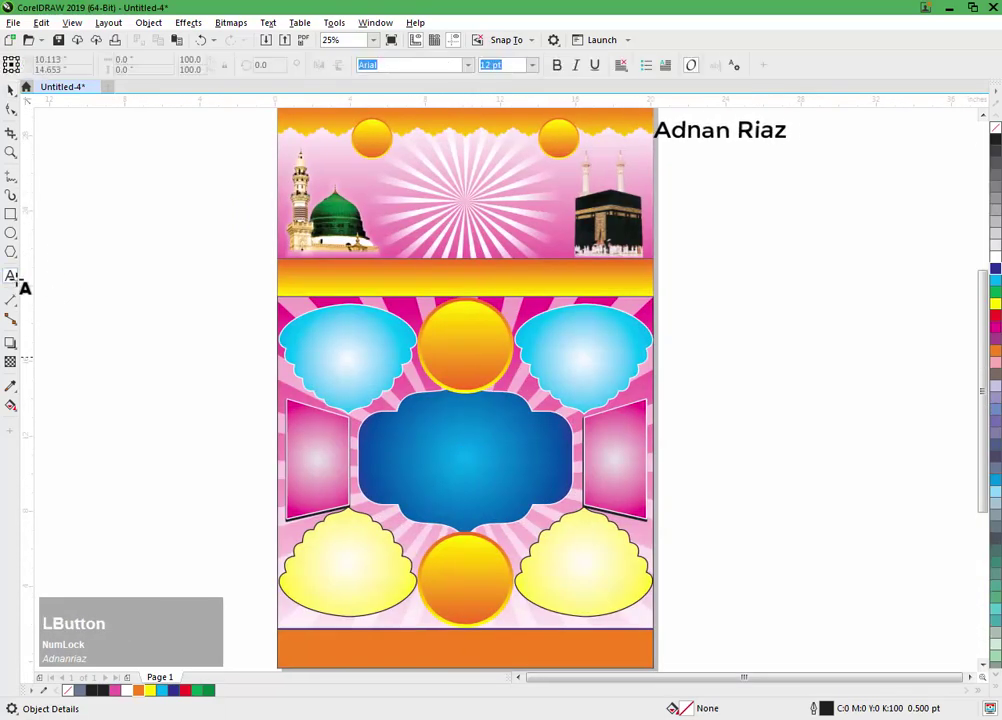
middle_click(262, 367)
click(262, 366)
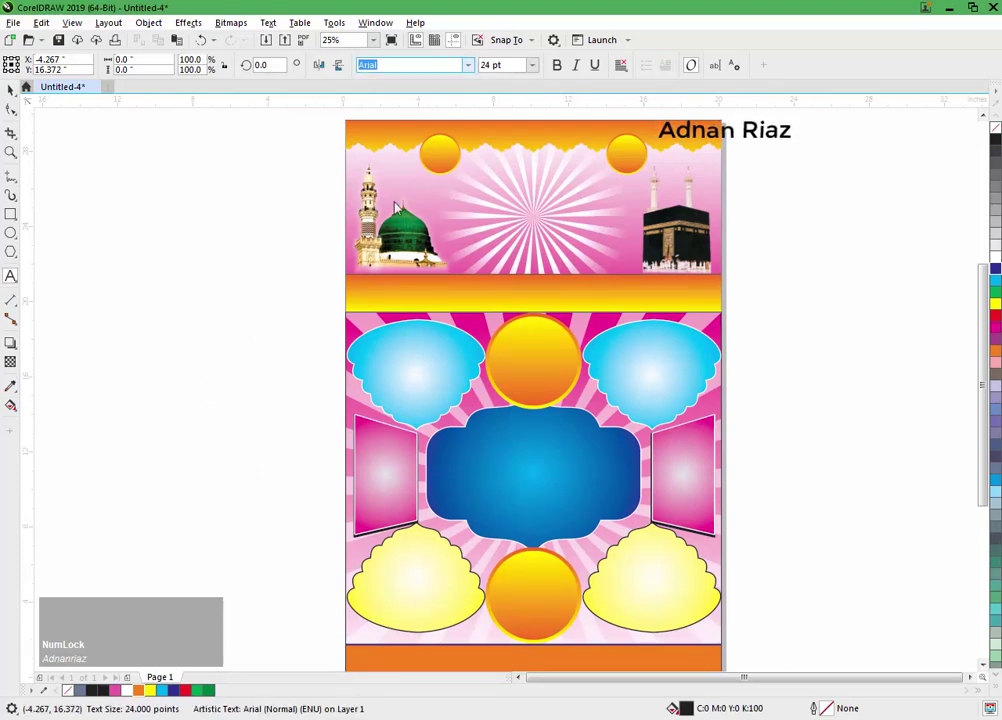
click(532, 65)
click(500, 292)
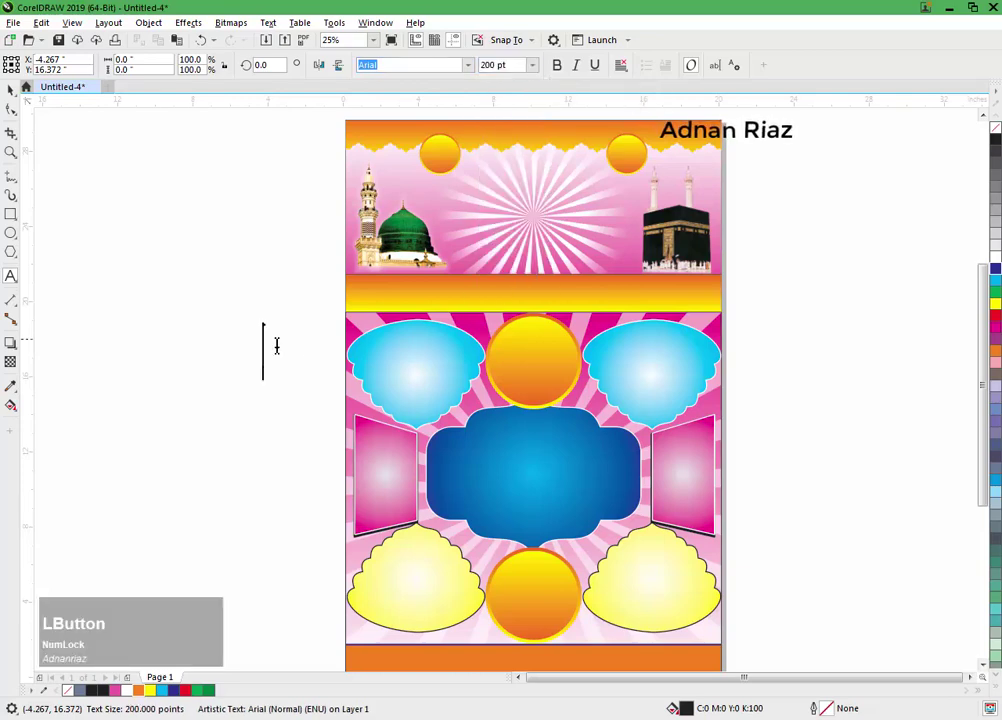
text(sd)
key(BackSpace)
key(BackSpace)
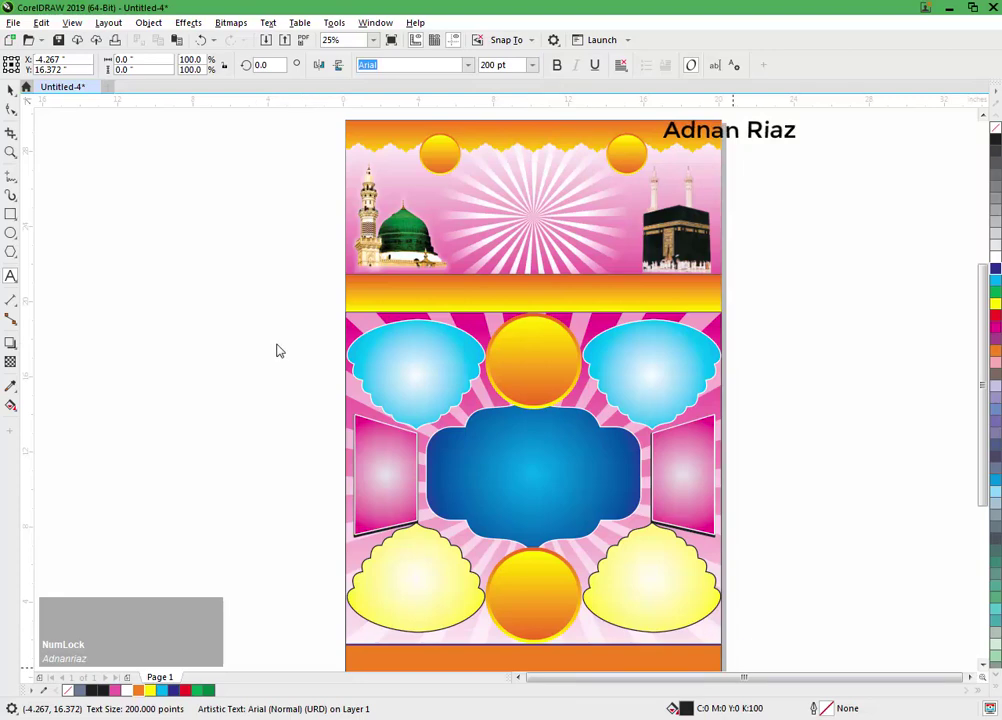
click(467, 65)
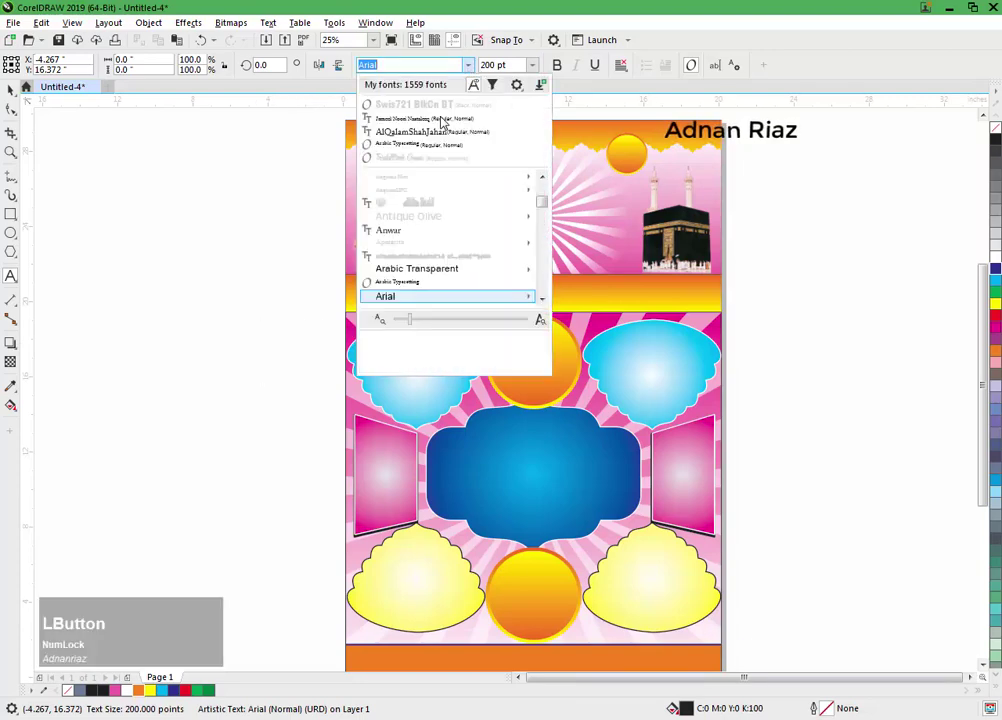
click(443, 119)
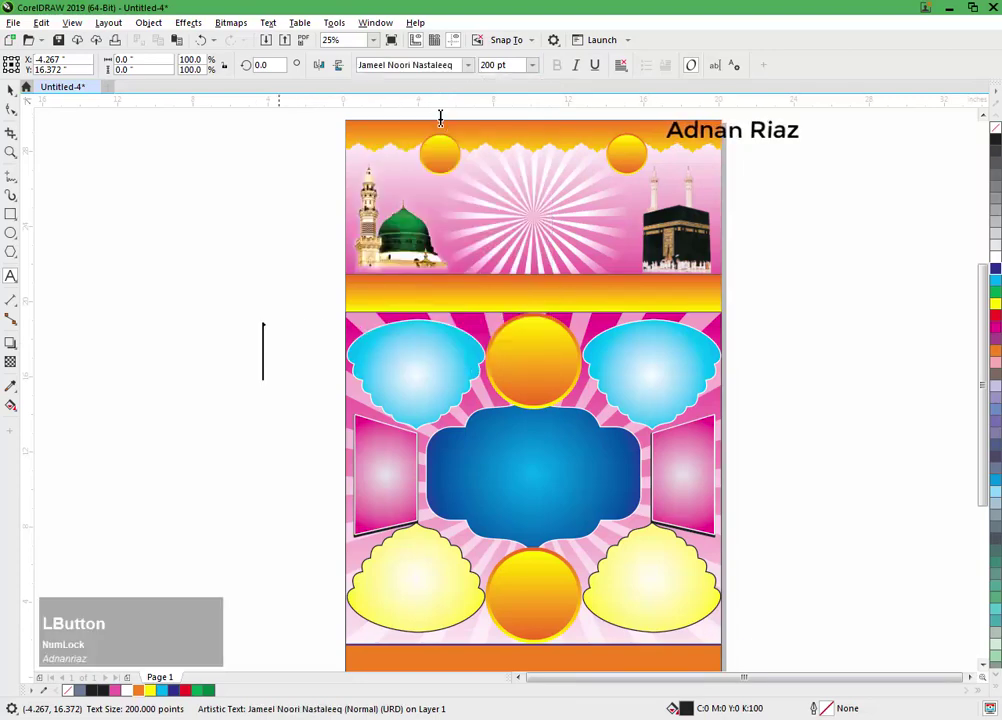
scroll(441, 112, up, 2)
scroll(450, 170, left, 5)
scroll(465, 330, left, 3)
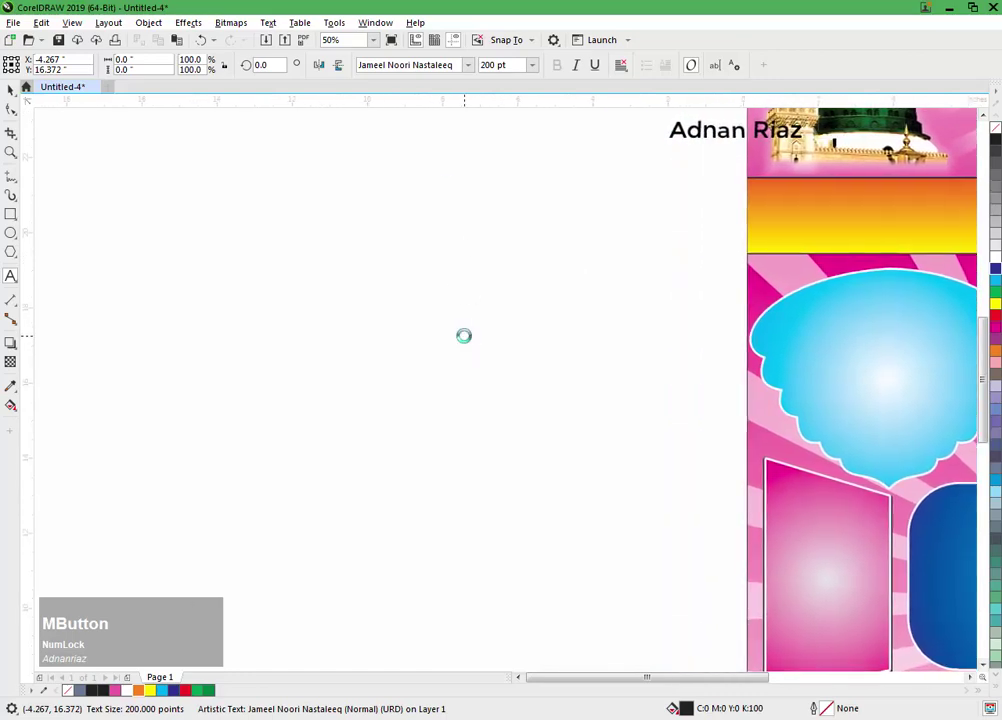
text(است)
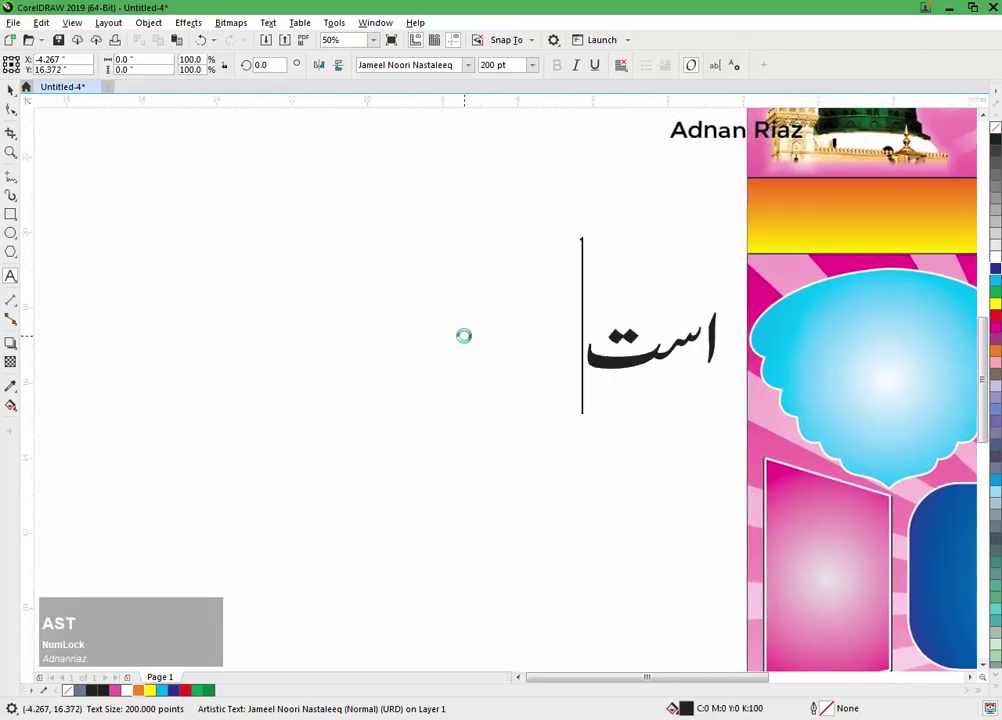
text(و)
key(BackSpace)
text(ق)
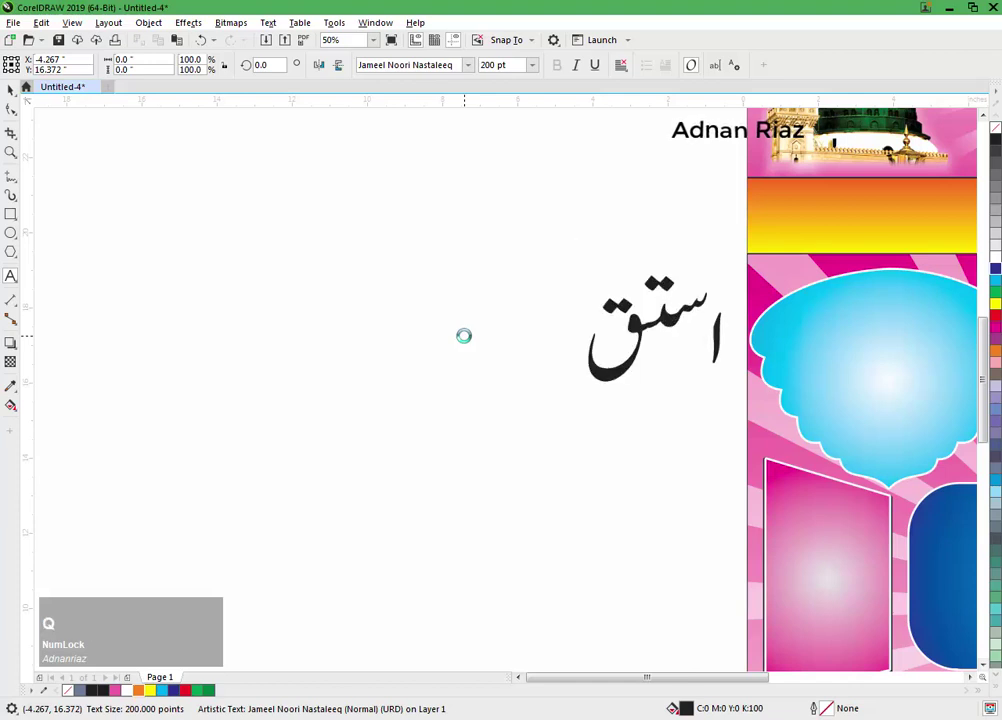
key(BackSpace)
key(BackSpace)
key(BackSpace)
key(BackSpace)
text(ع)
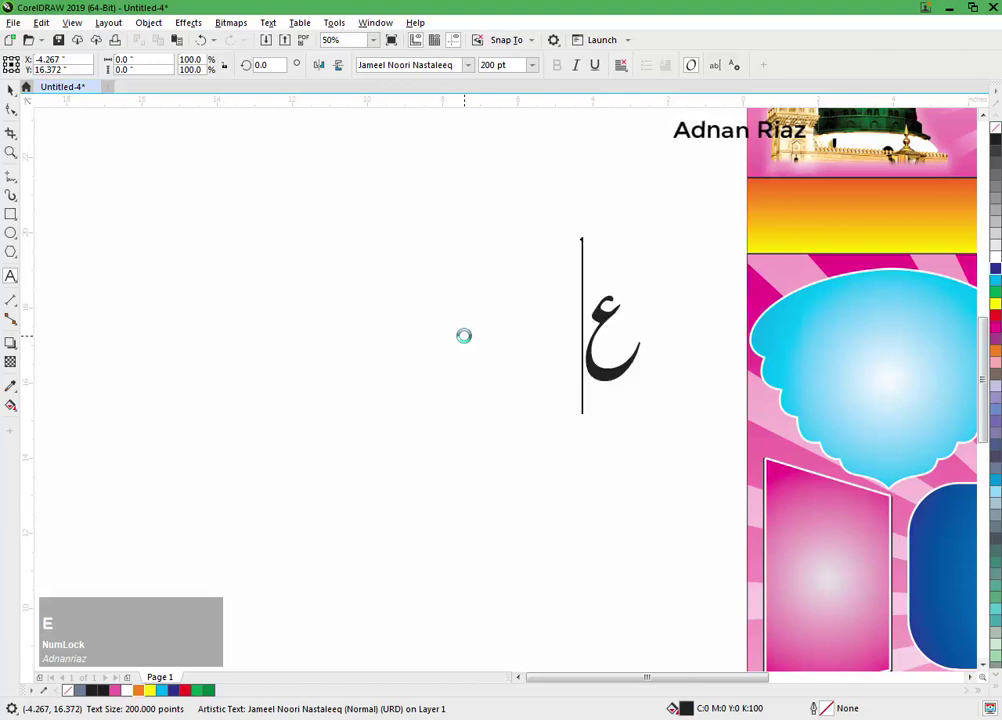
key(BackSpace)
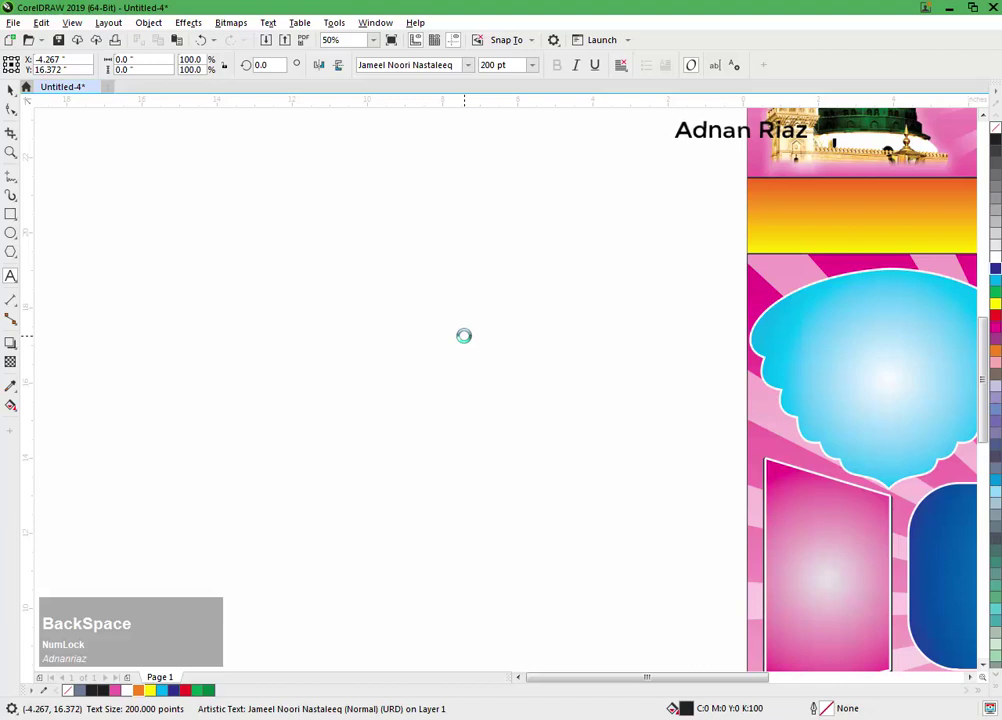
text(عید)
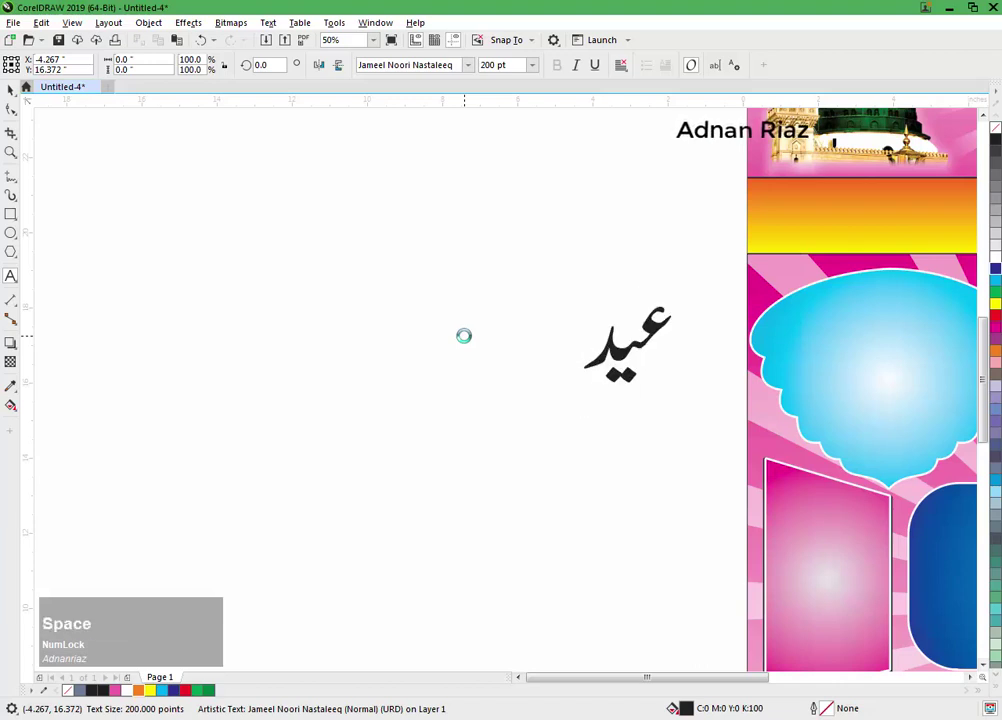
key(BackSpace)
key(BackSpace)
key(BackSpace)
key(BackSpace)
text(م)
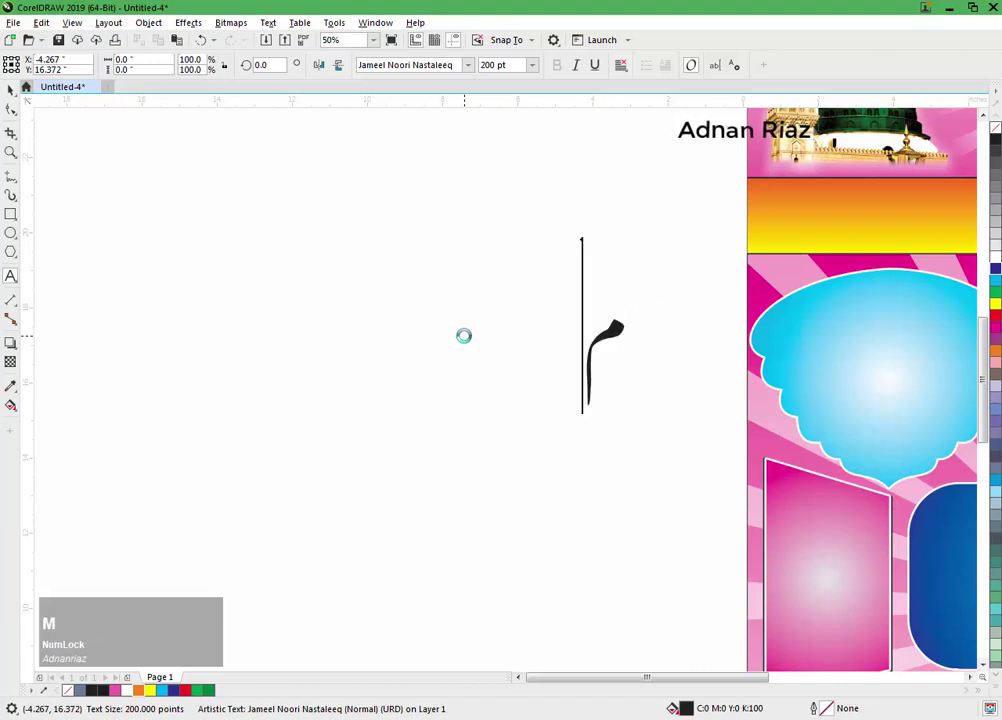
text(حفل )
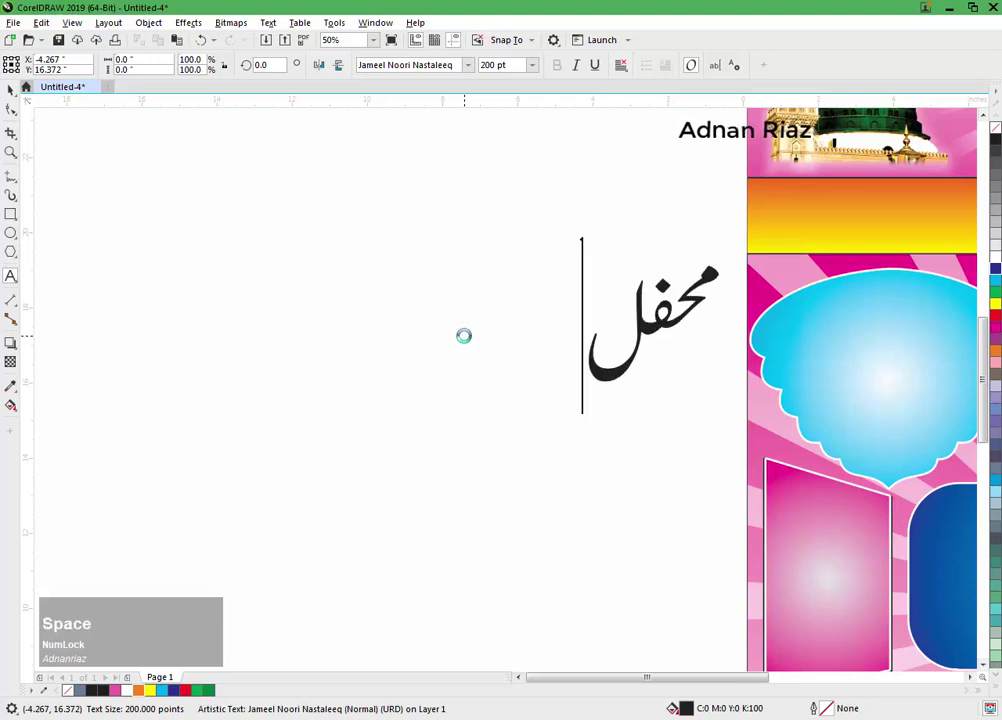
text(عی)
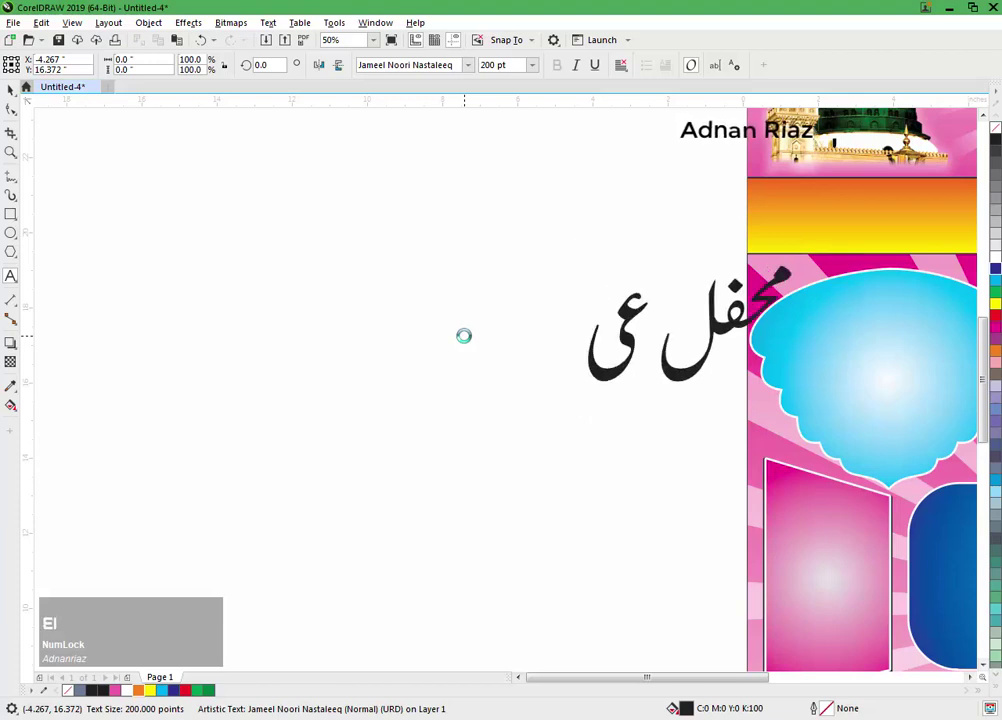
text(د)
key(BackSpace)
key(BackSpace)
key(BackSpace)
key(BackSpace)
key(BackSpace)
key(BackSpace)
key(BackSpace)
key(BackSpace)
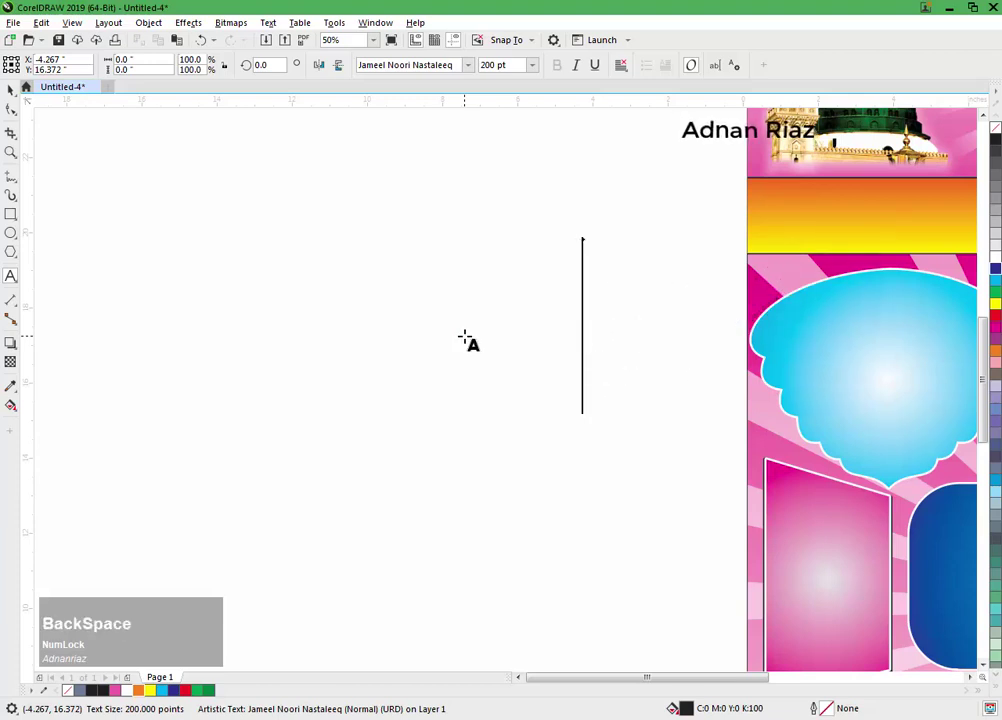
Step: Write the designer's full name in Urdu followed by the word گرافکس as the artistic text
scroll(460, 340, down, 1)
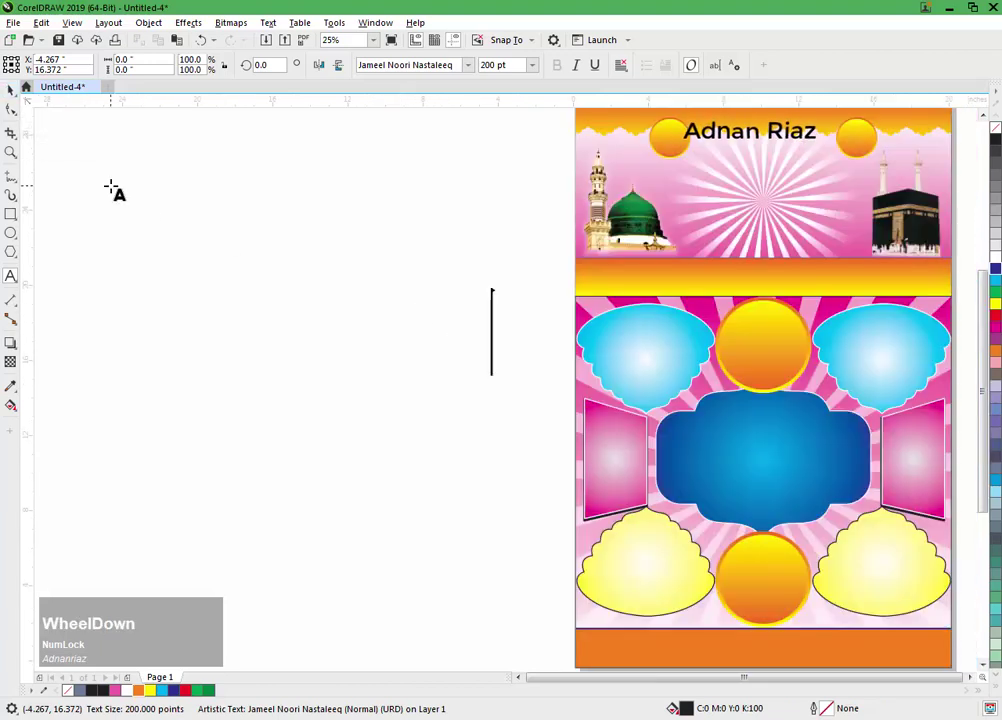
text(عدنان ر)
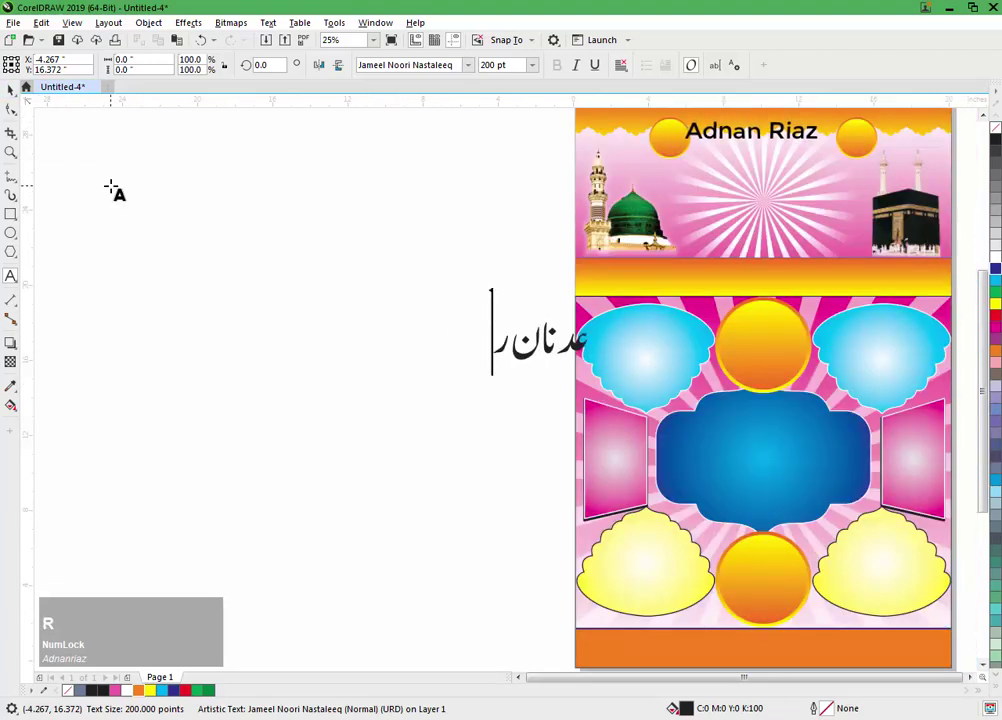
text(یاح)
key(BackSpace)
text(ض )
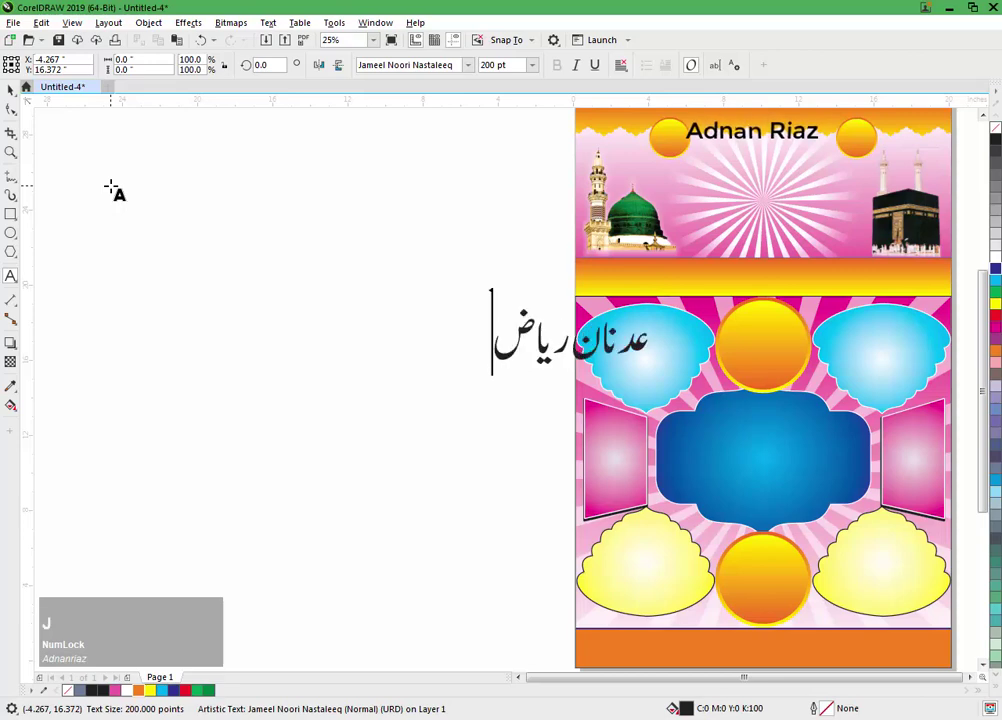
text(غ)
key(BackSpace)
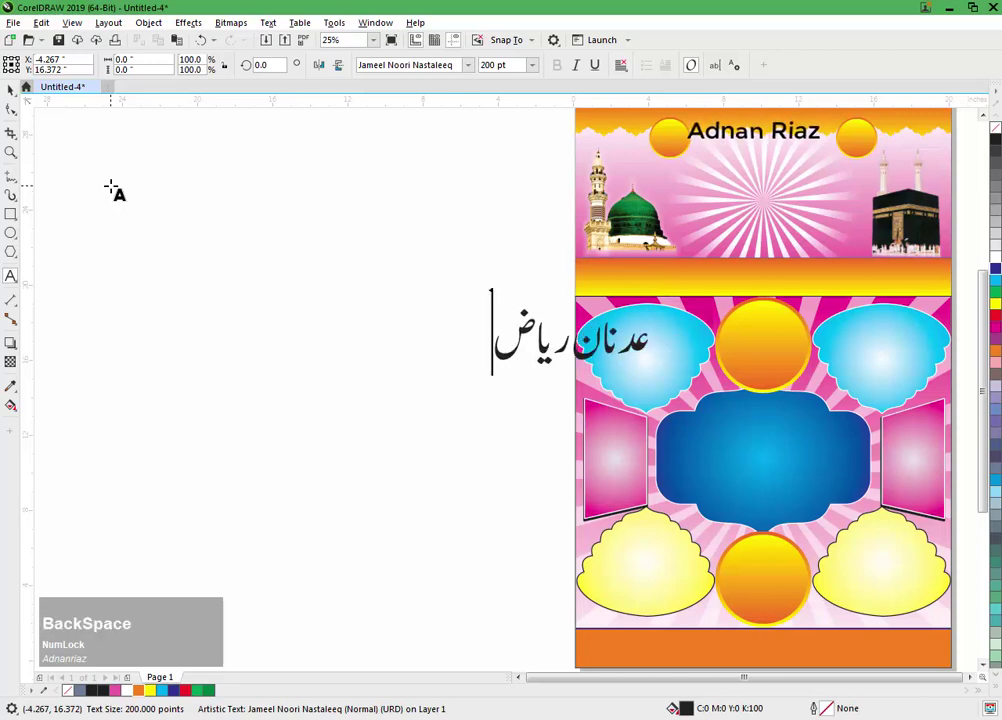
text(گرا)
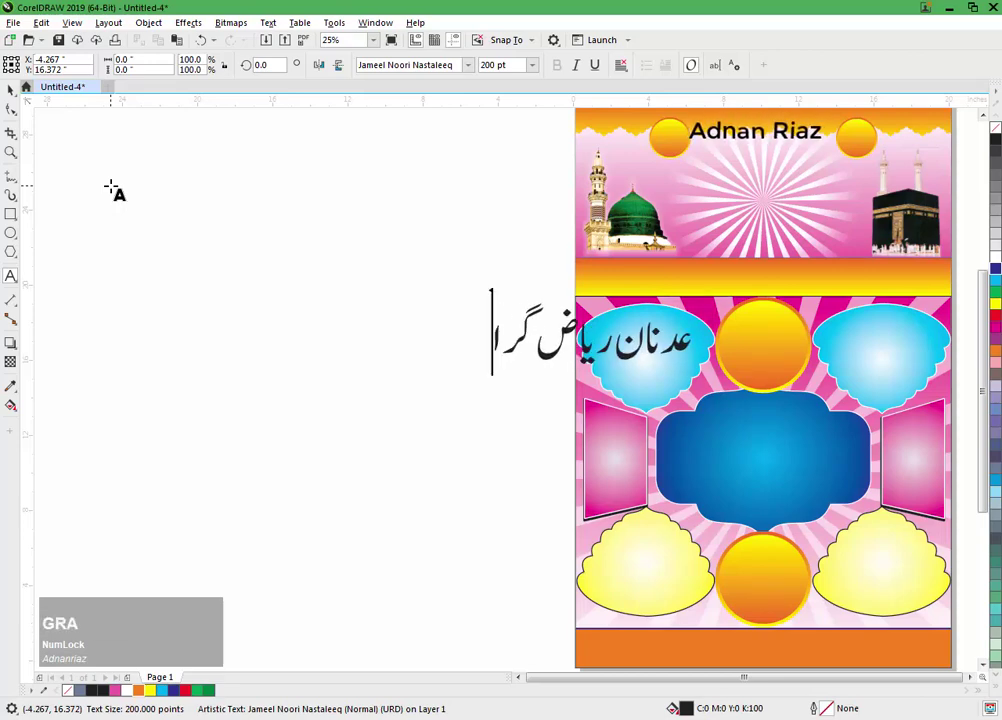
text(فکس)
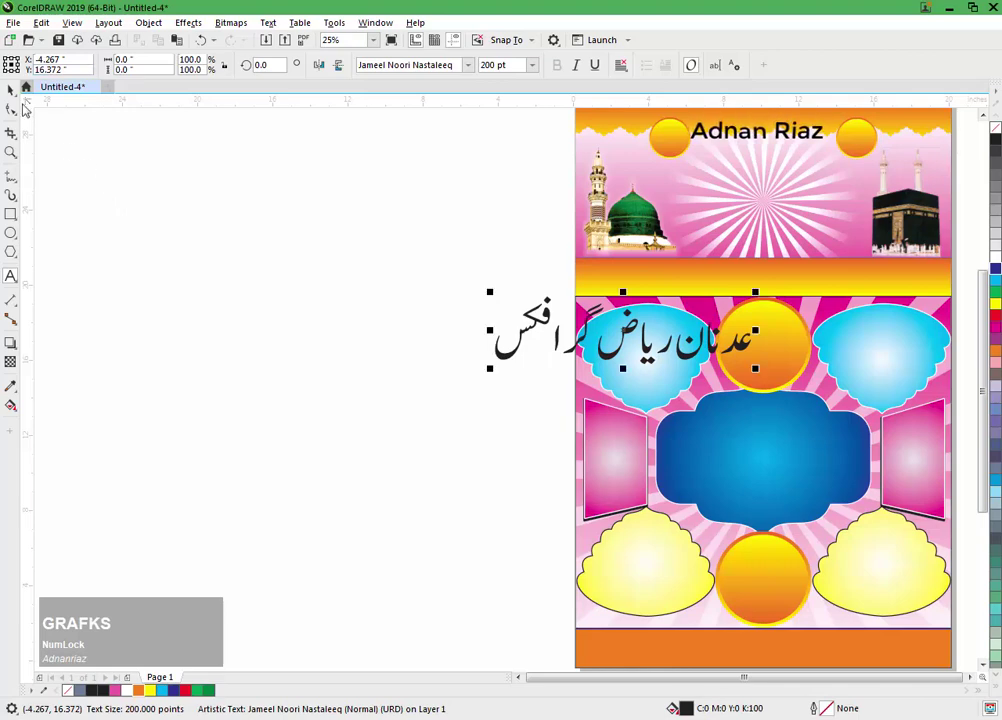
Step: Convert the Urdu text to curves and move it clear of the poster onto the blank area
click(10, 89)
key(ctrl+q)
middle_click(600, 361)
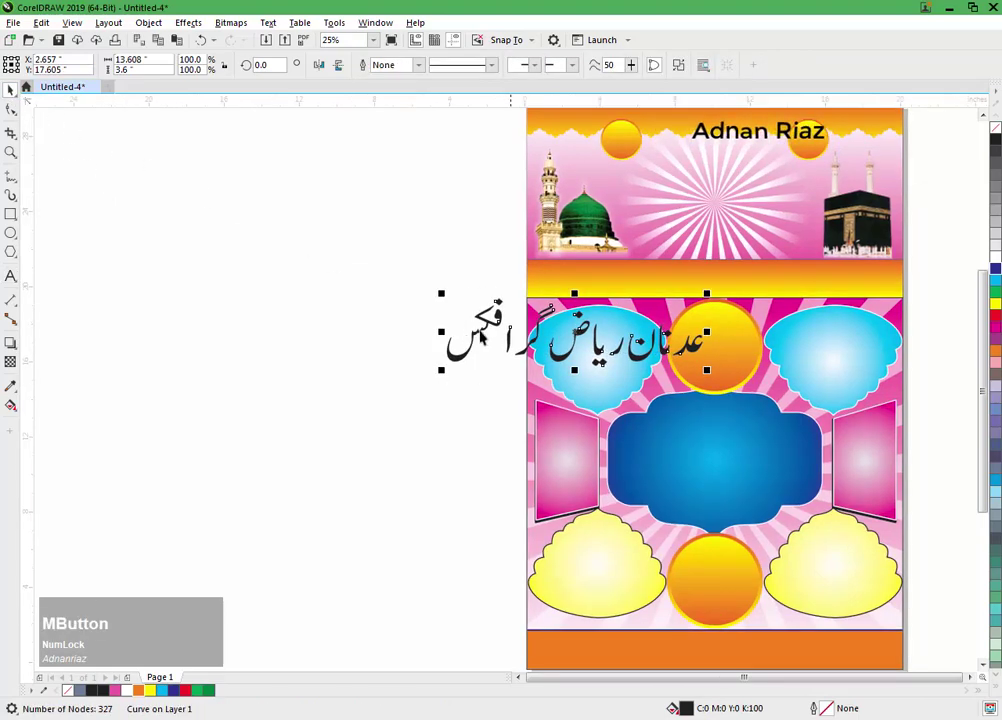
drag(520, 352, 371, 312)
drag(450, 318, 365, 308)
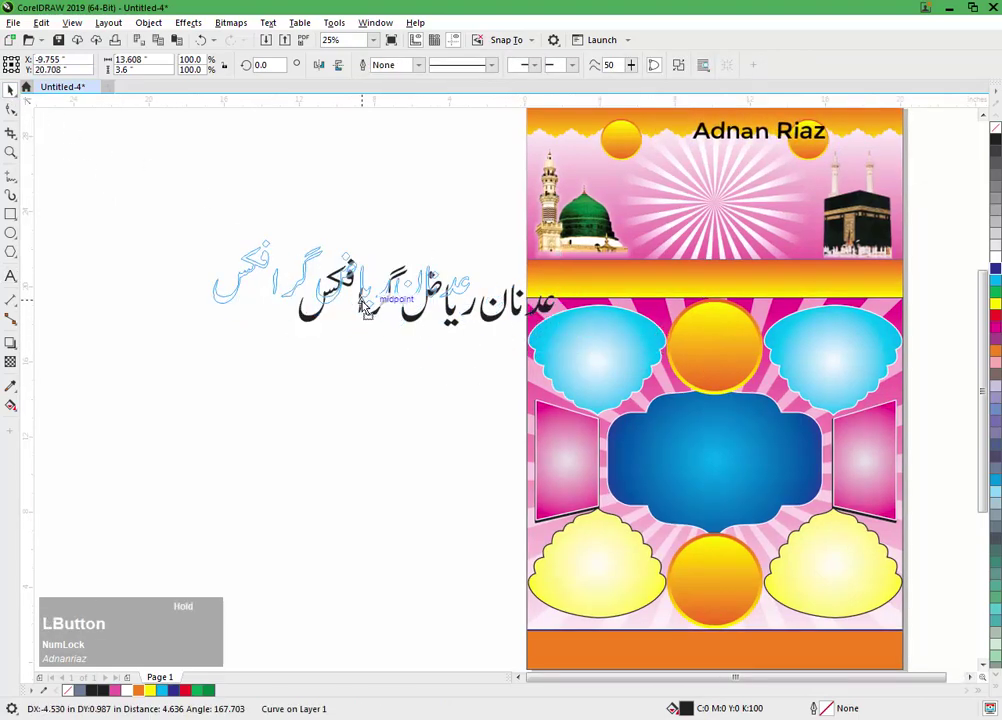
Step: Break the Urdu lettering curve apart into separate letter shapes and clear the selection
scroll(365, 308, up, 1)
middle_click(358, 297)
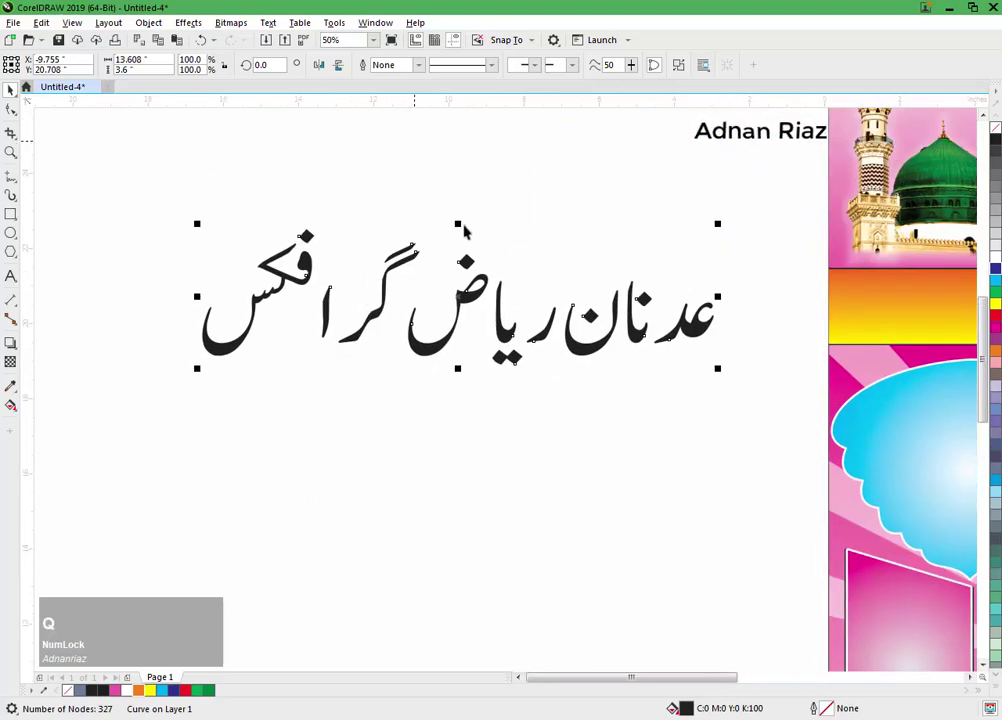
click(283, 201)
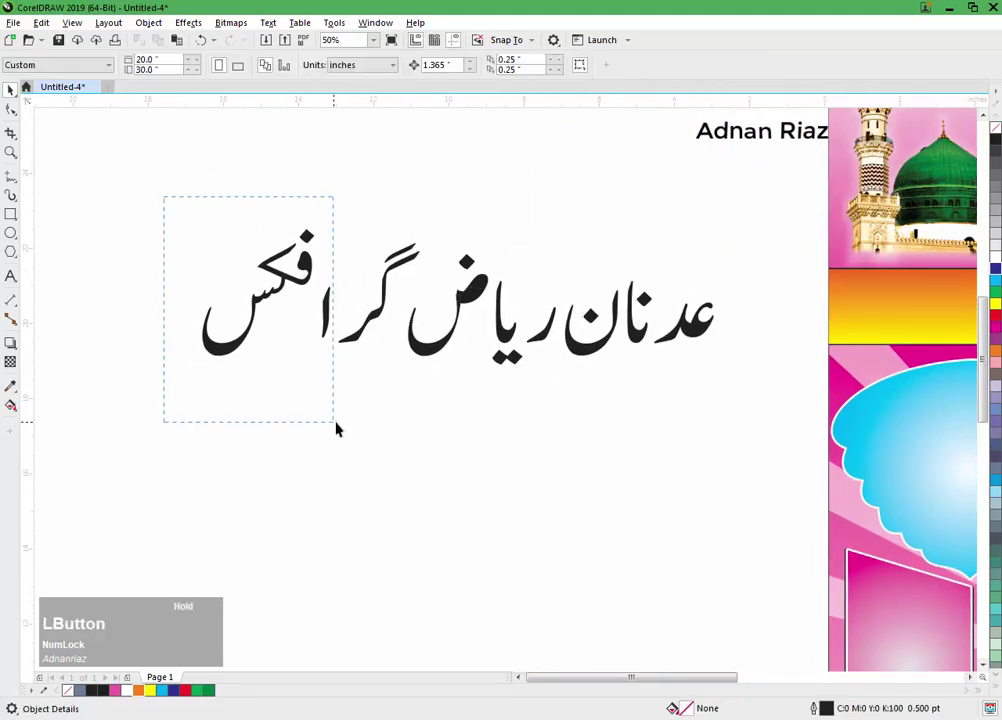
Step: Tighten the word گرافکس by moving فکس and the alef toward گر, with the alef raised above the tail of ر
drag(336, 428, 327, 425)
scroll(330, 320, up, 1)
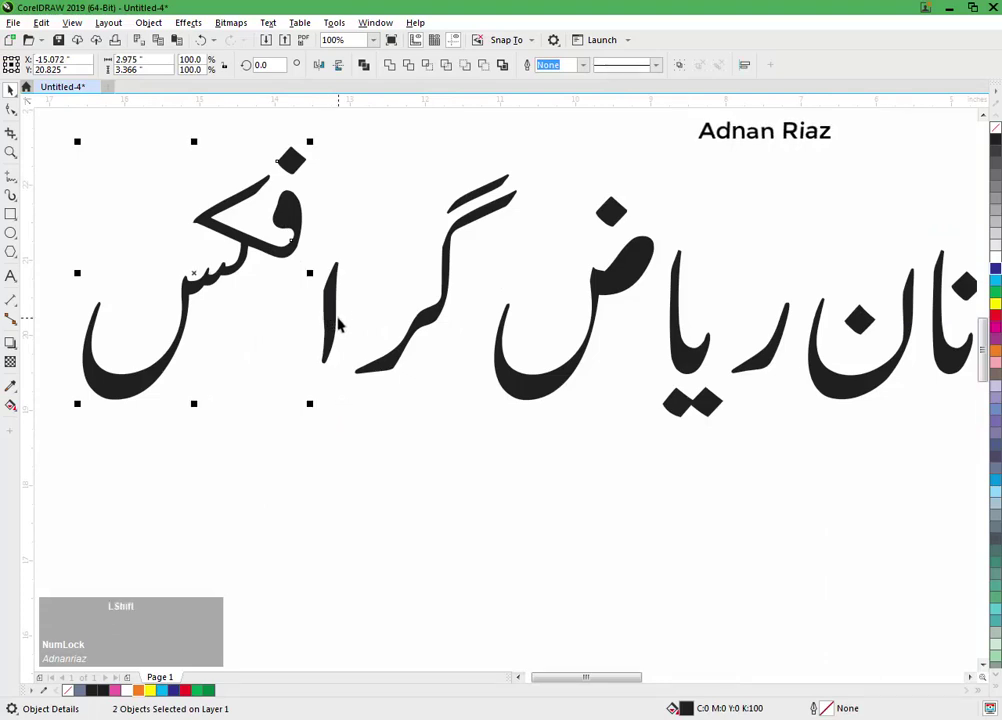
drag(331, 315, 381, 313)
click(380, 313)
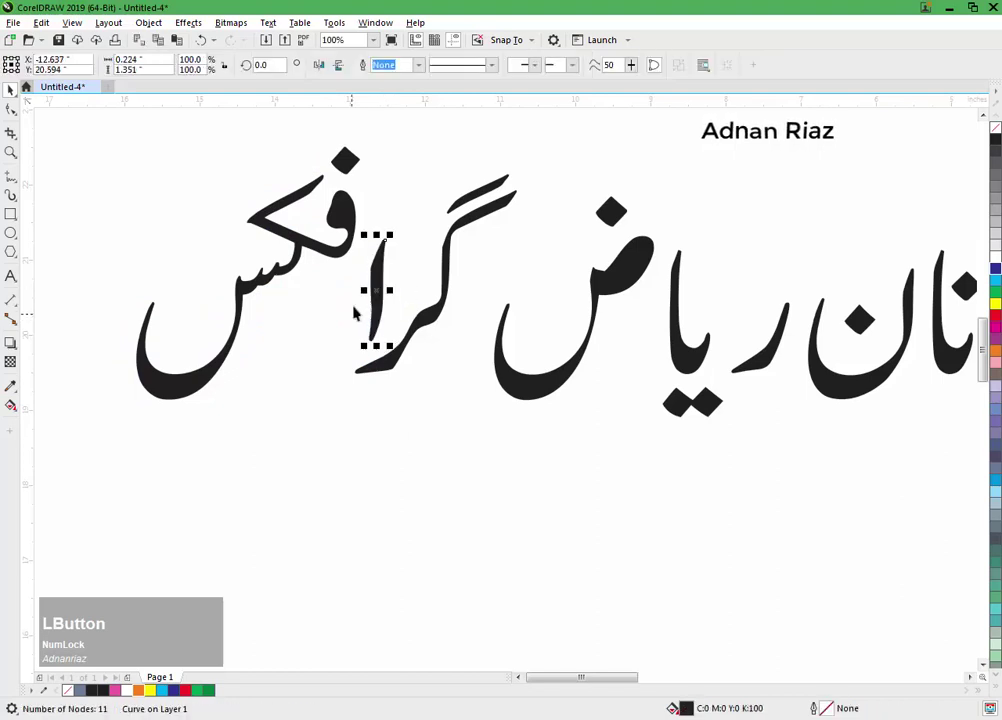
Step: Shift the body of فکس slightly closer to the alef and realign the dot above ف
click(334, 314)
drag(345, 206, 356, 206)
click(354, 170)
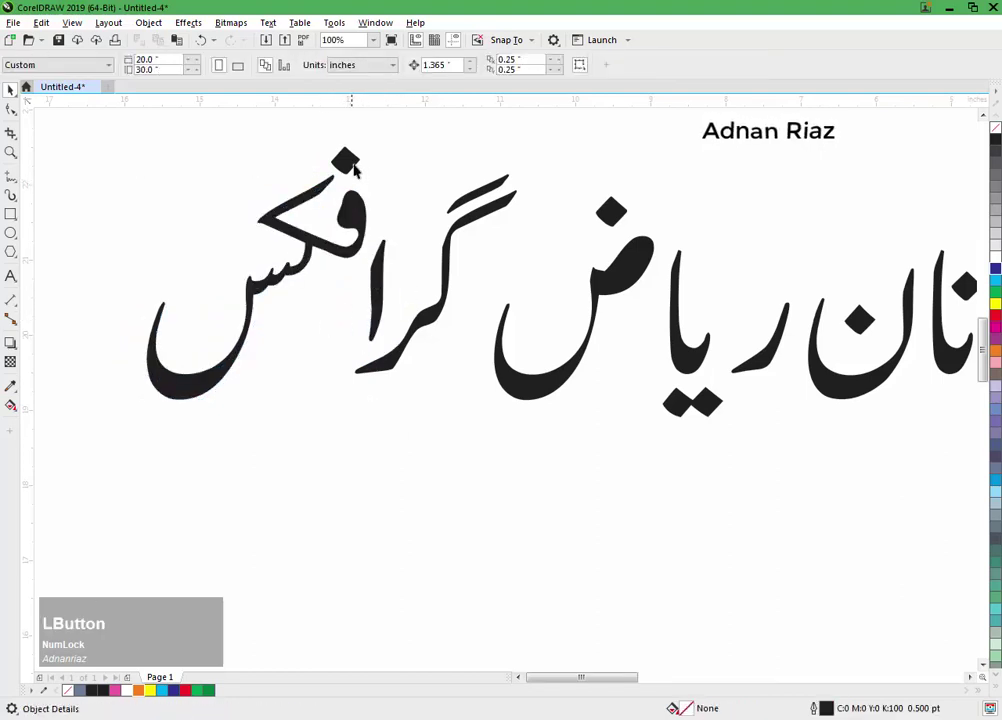
click(355, 168)
Step: Combine the three pieces of ض into a single curve and clear the selection
drag(658, 180, 457, 458)
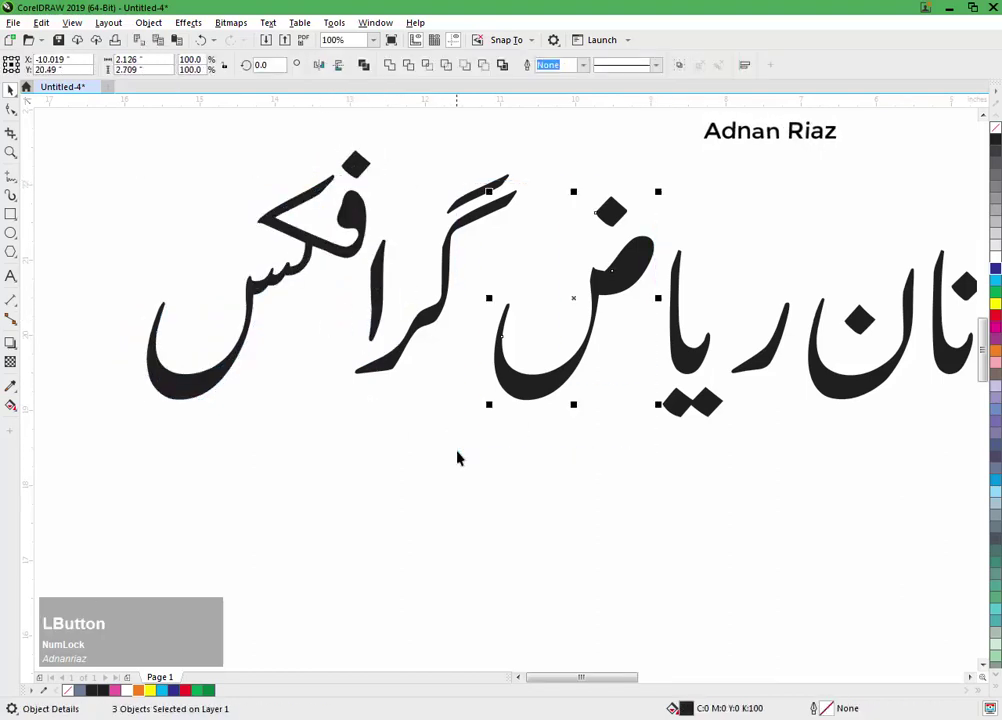
click(364, 65)
click(452, 116)
middle_click(452, 120)
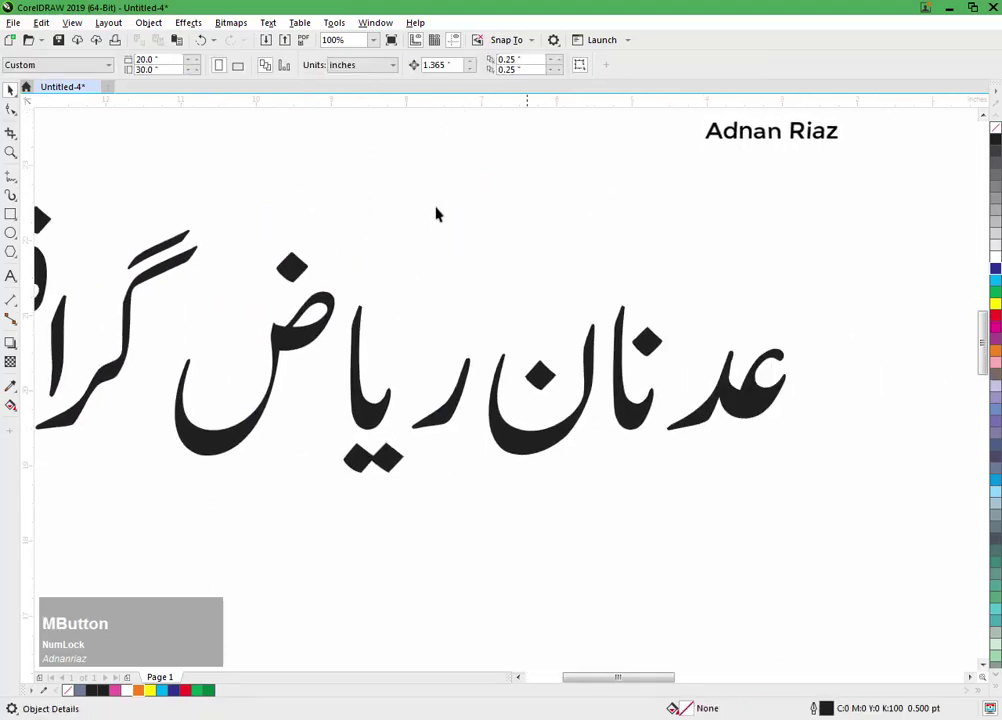
Step: Tighten the first two words by moving یا toward ر, ض toward یا, and عد toward نا
drag(426, 271, 335, 520)
drag(380, 414, 388, 412)
drag(347, 273, 92, 559)
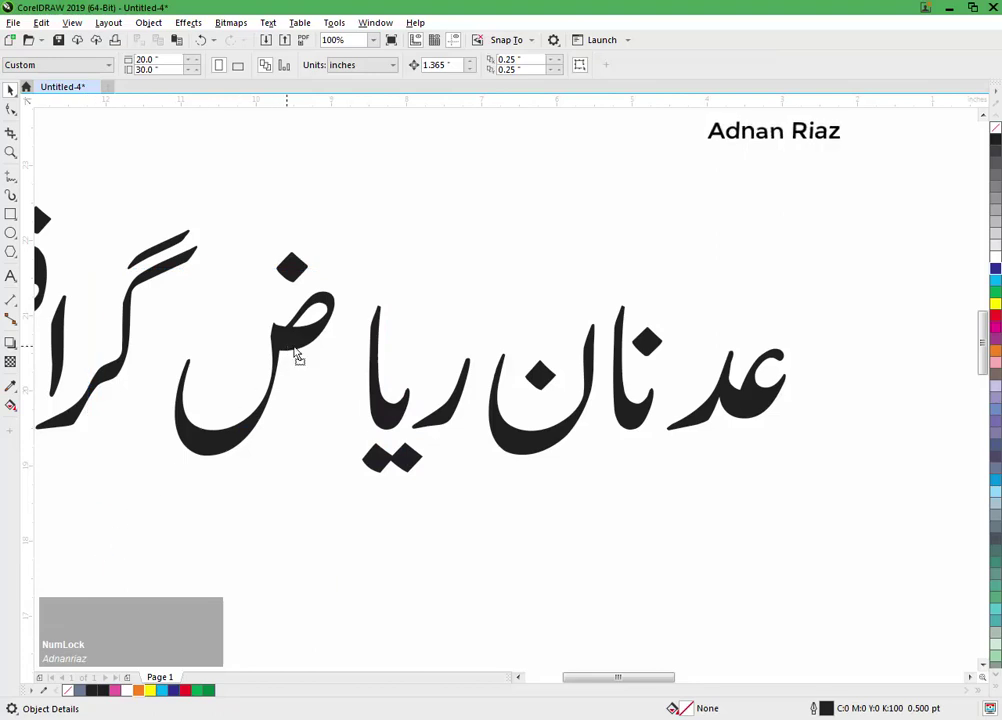
drag(297, 353, 315, 341)
click(557, 317)
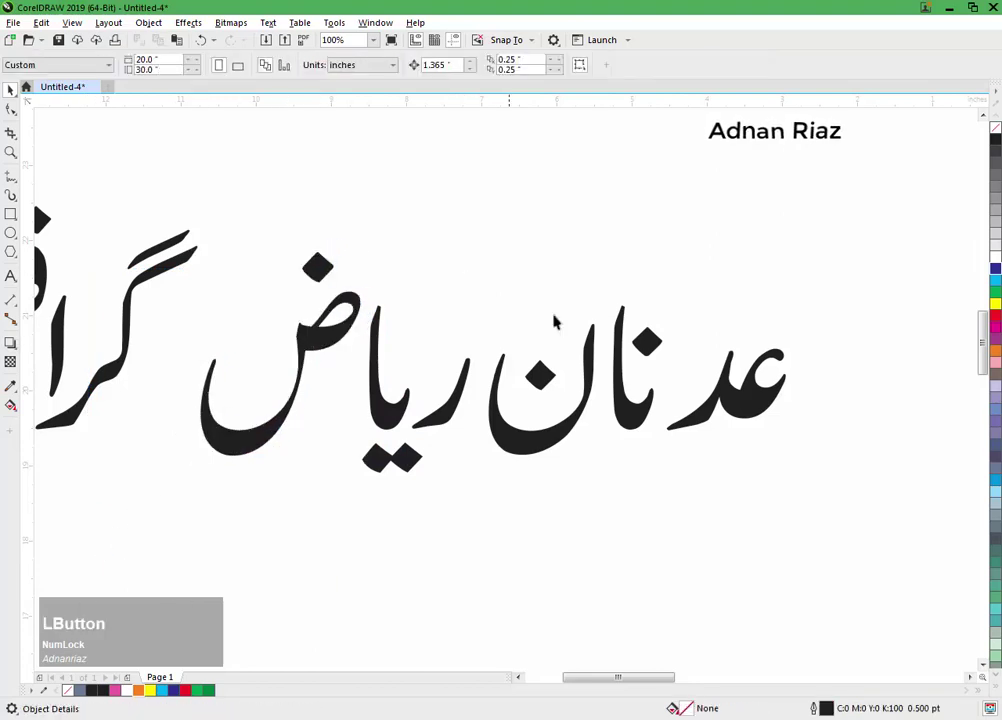
drag(733, 398, 708, 410)
Step: Combine all letters of the first two words into one curve
click(845, 244)
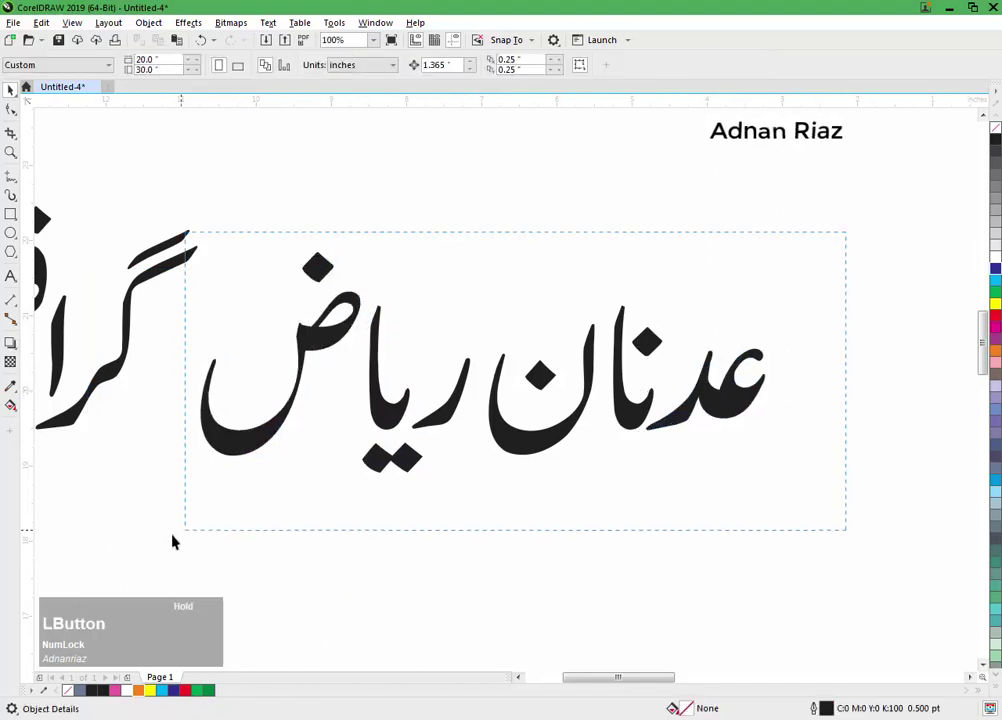
drag(172, 541, 175, 547)
click(362, 66)
Step: Close the gap between گرافکس and ض, and combine the whole Urdu lettering into a single curve
scroll(360, 89, down, 1)
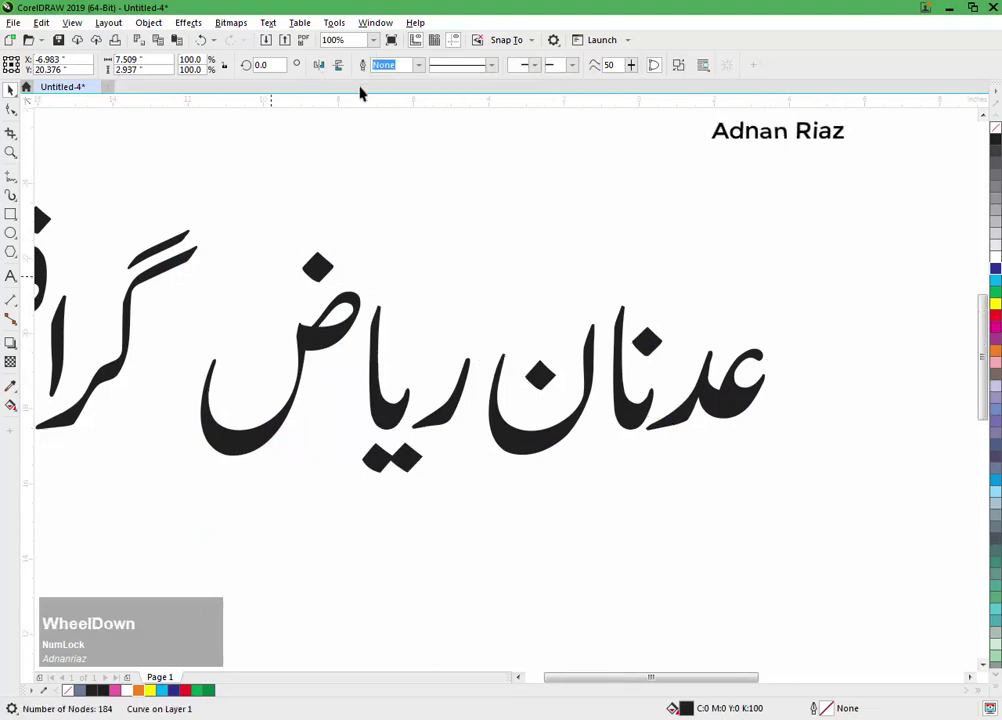
middle_click(340, 219)
drag(340, 216, 76, 455)
drag(268, 351, 300, 352)
click(631, 232)
drag(130, 482, 131, 479)
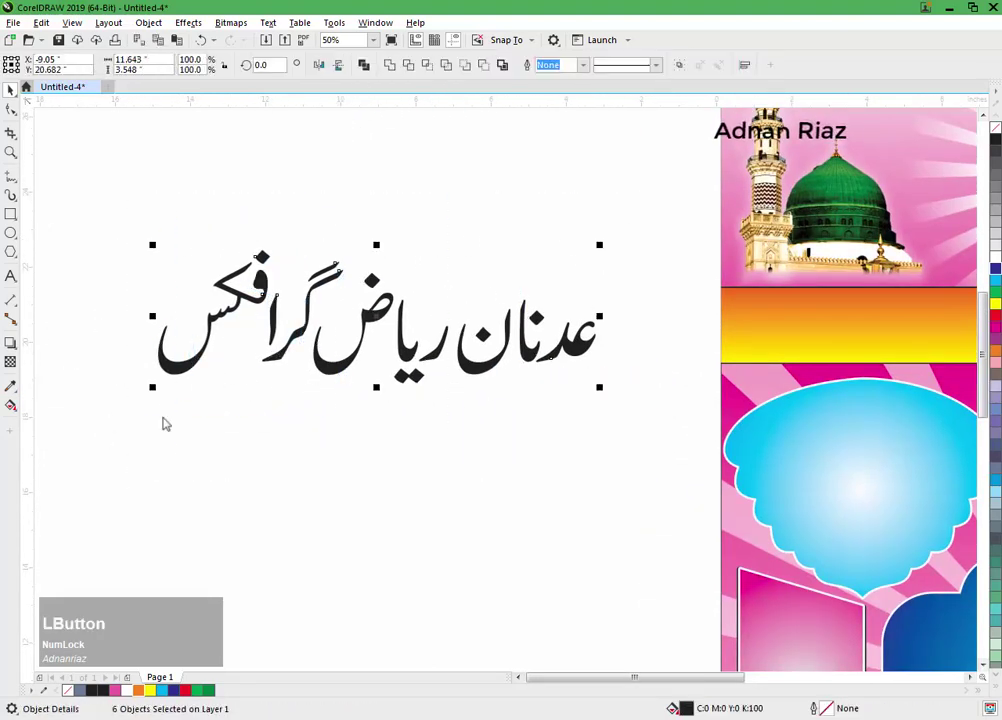
click(363, 66)
Step: Centre the Urdu lettering horizontally and vertically on the blue panel in the middle of the poster
scroll(521, 353, down, 1)
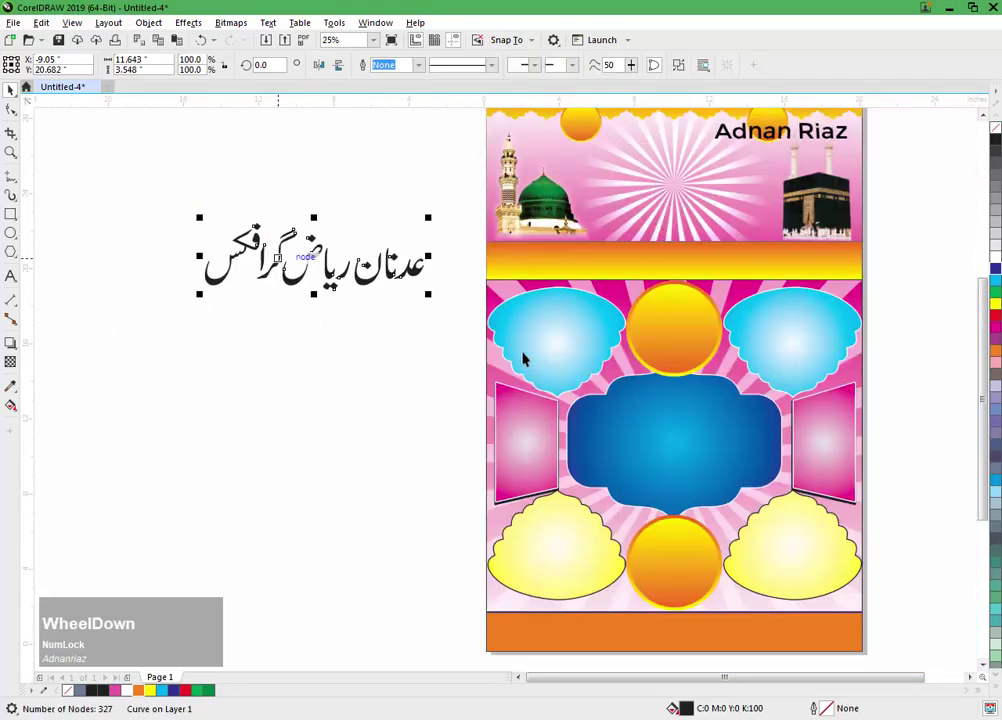
shift+click(568, 426)
key(c)
key(e)
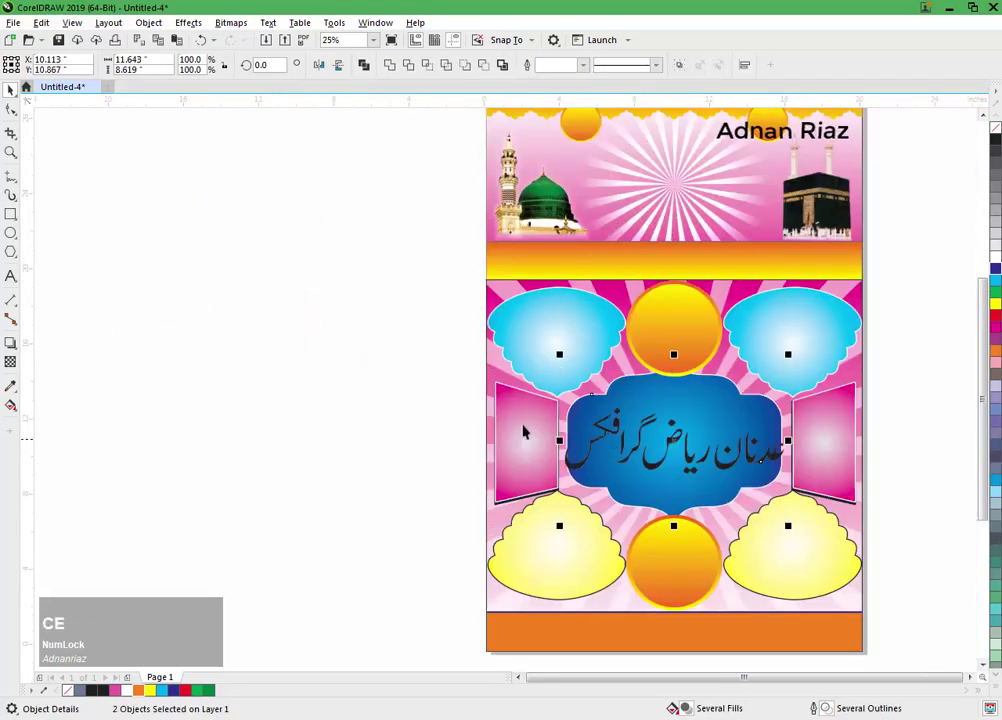
Step: Scale the lettering on the blue panel to 84.9% about its centre and fill it white
click(729, 473)
scroll(730, 474, up, 1)
click(731, 468)
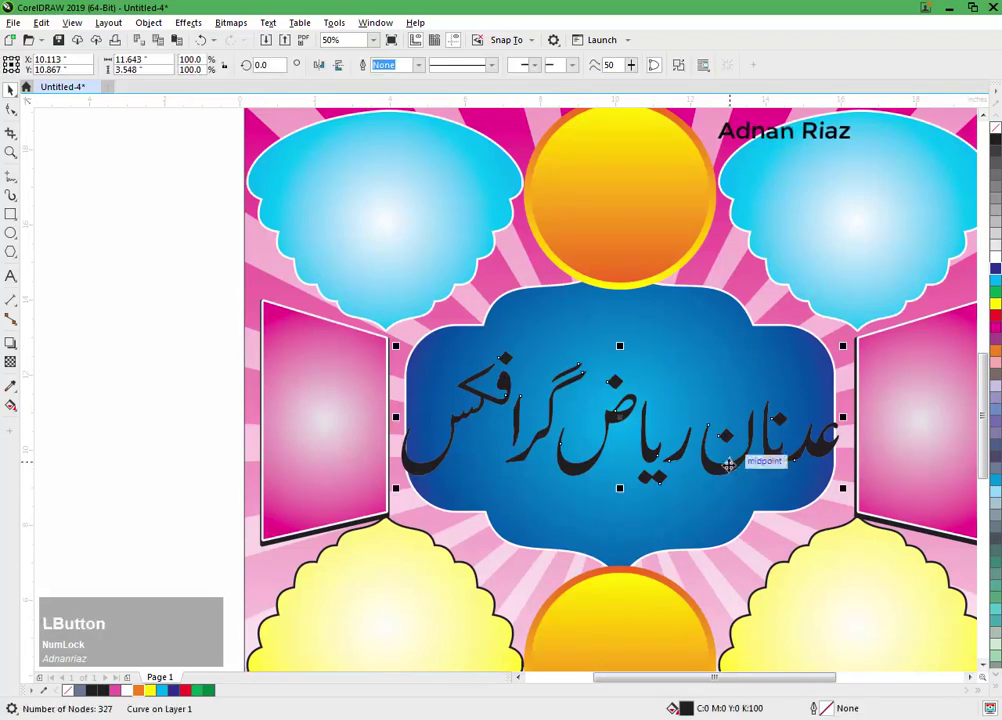
drag(843, 349, 704, 318)
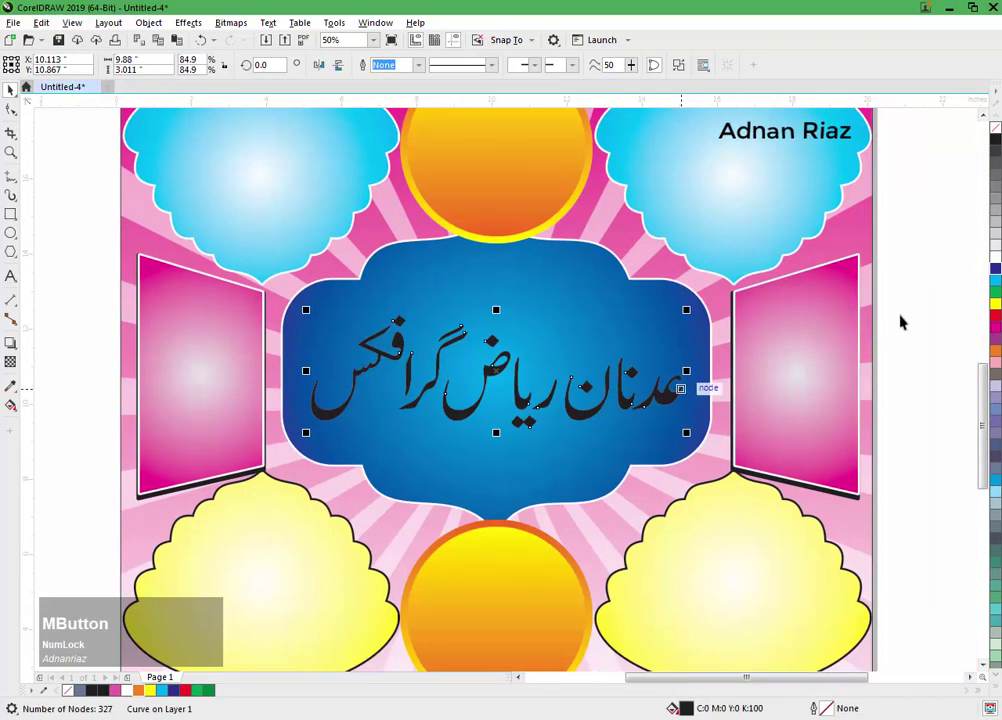
click(995, 258)
click(913, 374)
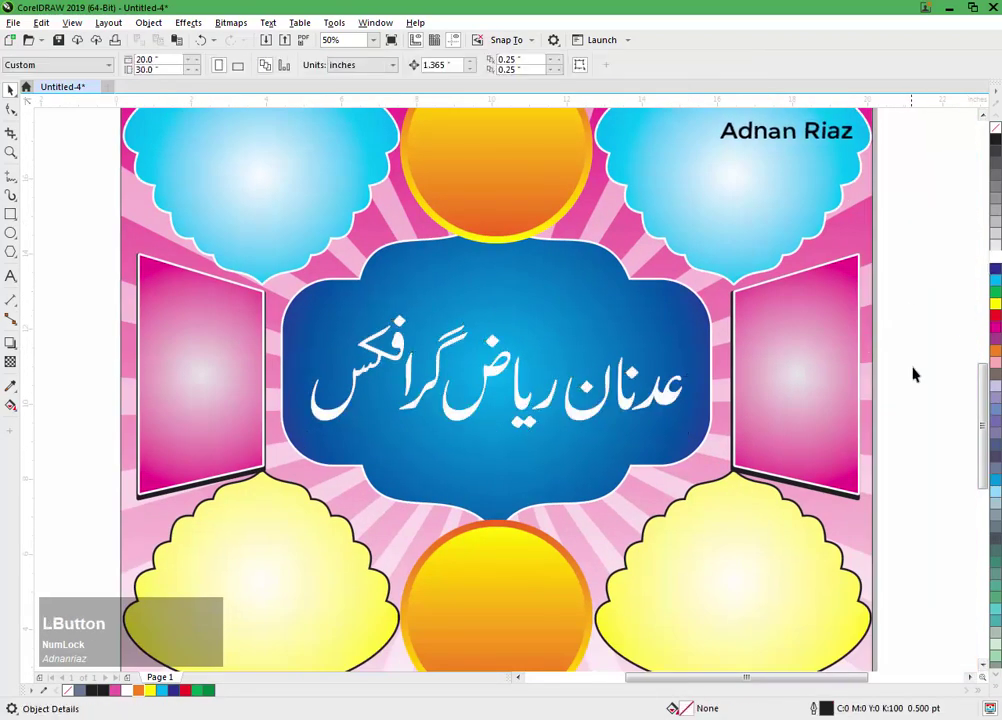
Step: Search the Writing Tools folder for "mefil" and bring the Mefil calligraphy into the poster's header
scroll(913, 374, down, 1)
middle_click(917, 374)
drag(788, 381, 786, 412)
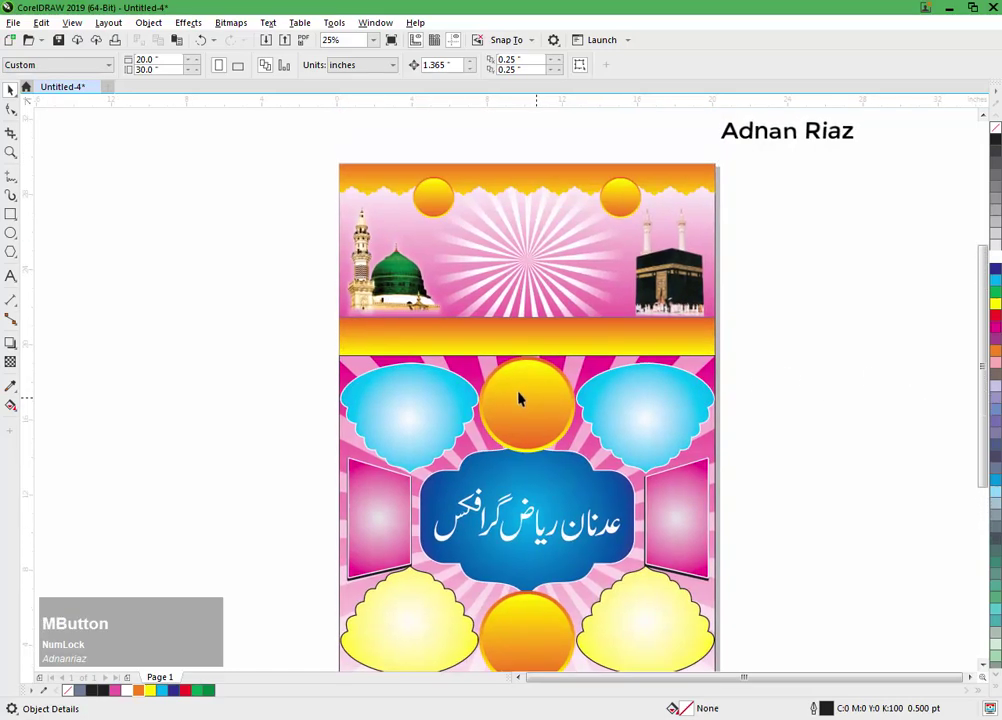
drag(524, 465, 510, 398)
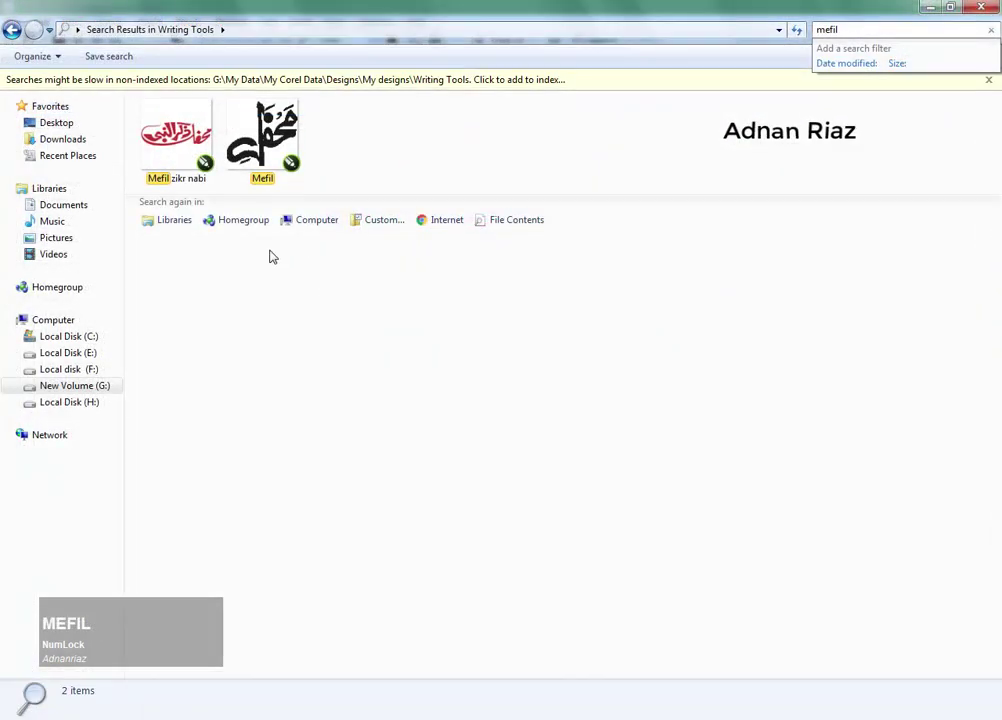
drag(262, 140, 250, 352)
drag(465, 257, 570, 186)
Step: Enlarge the محفل calligraphy to 174.2% over the header's sunburst
middle_click(587, 160)
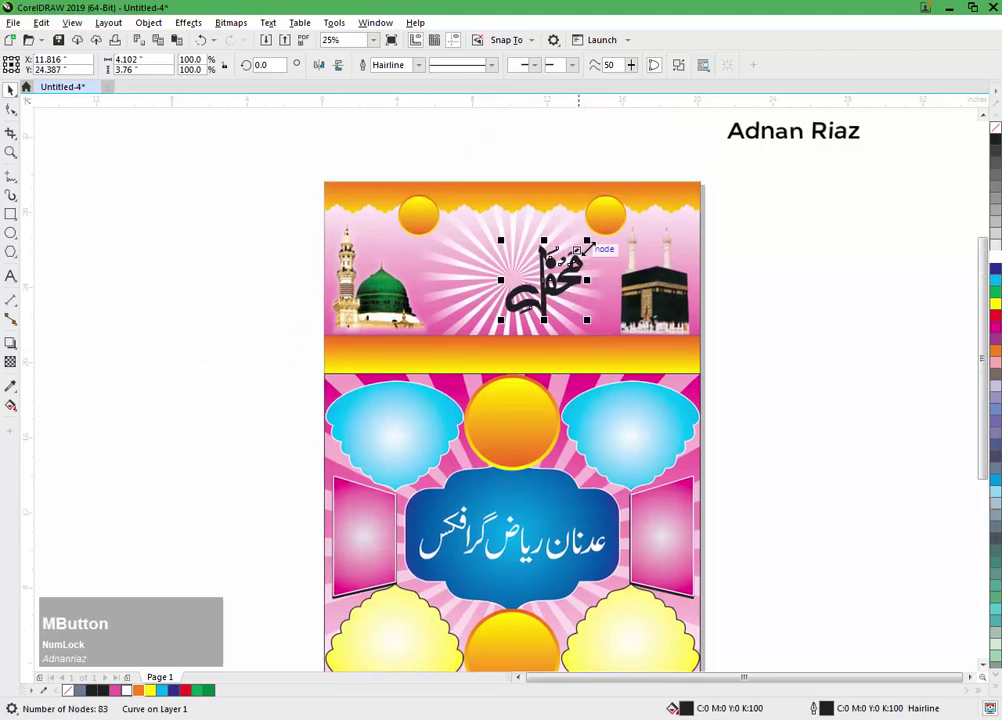
scroll(588, 244, up, 1)
drag(594, 247, 716, 184)
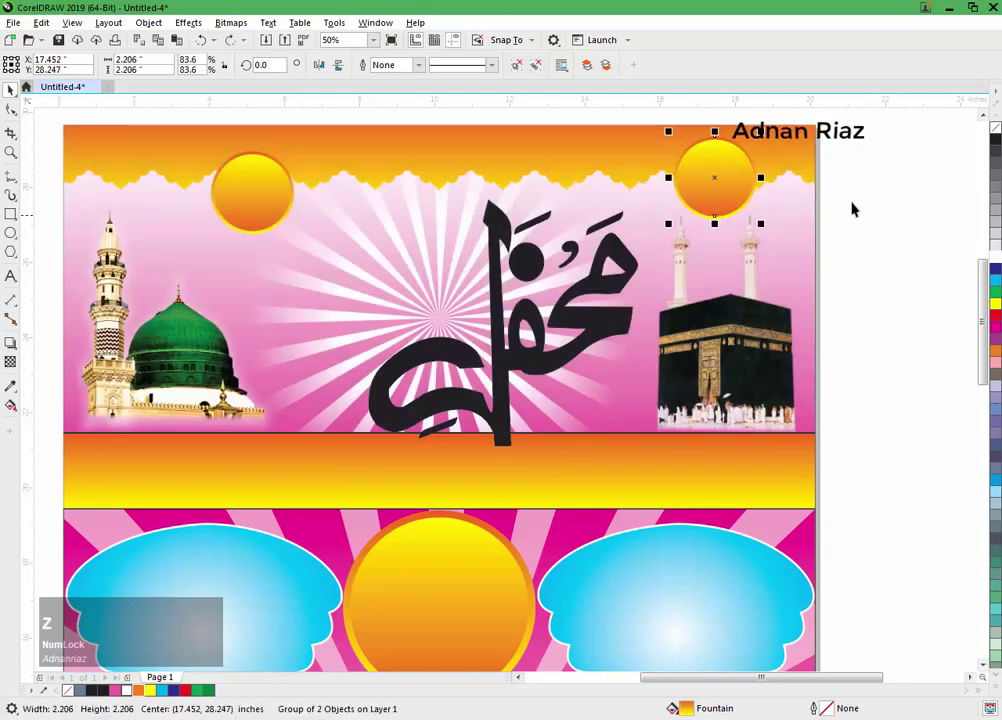
Step: Shrink the header circle above the Kaaba to 1.708 inches and replace the circle near the green dome with its copy
drag(756, 136, 760, 137)
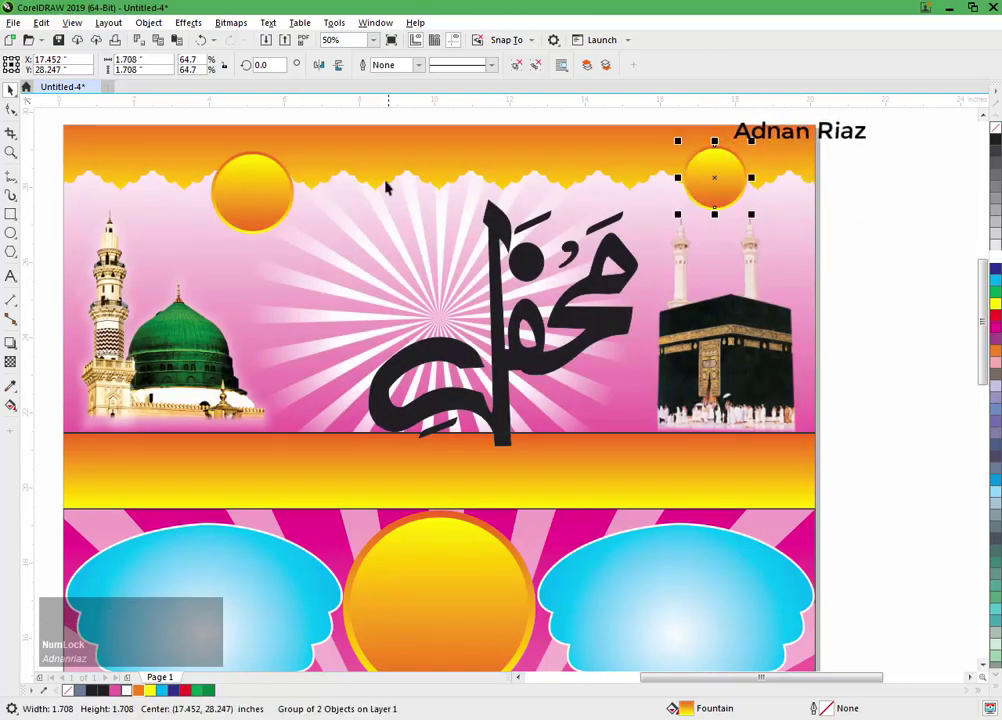
click(275, 197)
key(Delete)
drag(707, 183, 136, 183)
Step: Group the two small header circles and centre the group horizontally on the header background
shift+click(713, 174)
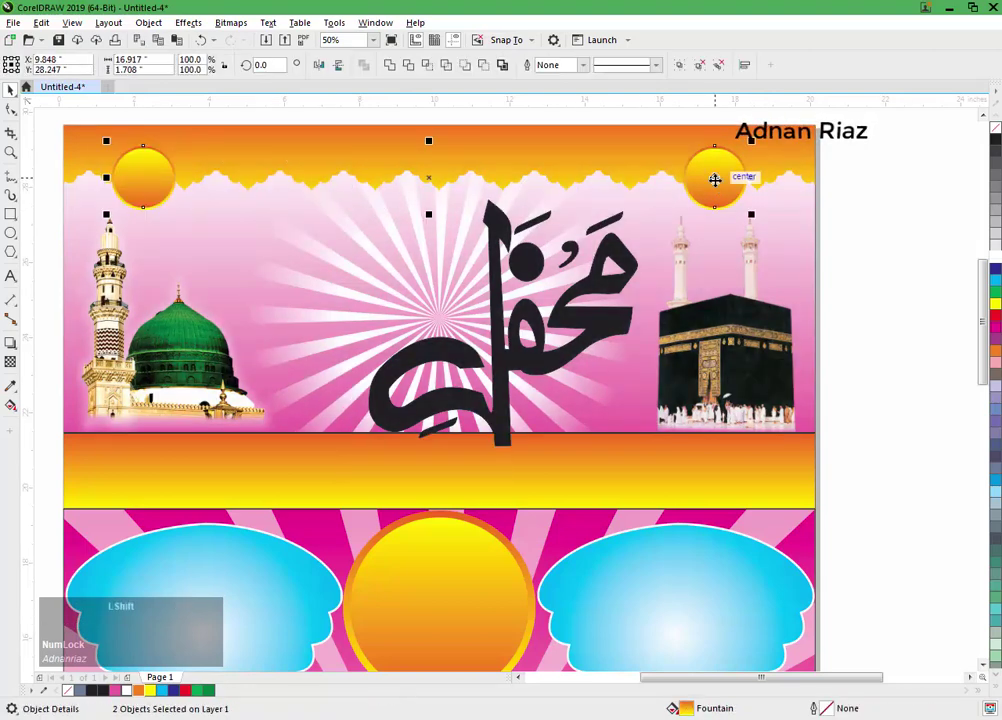
key(ctrl+g)
shift+click(483, 153)
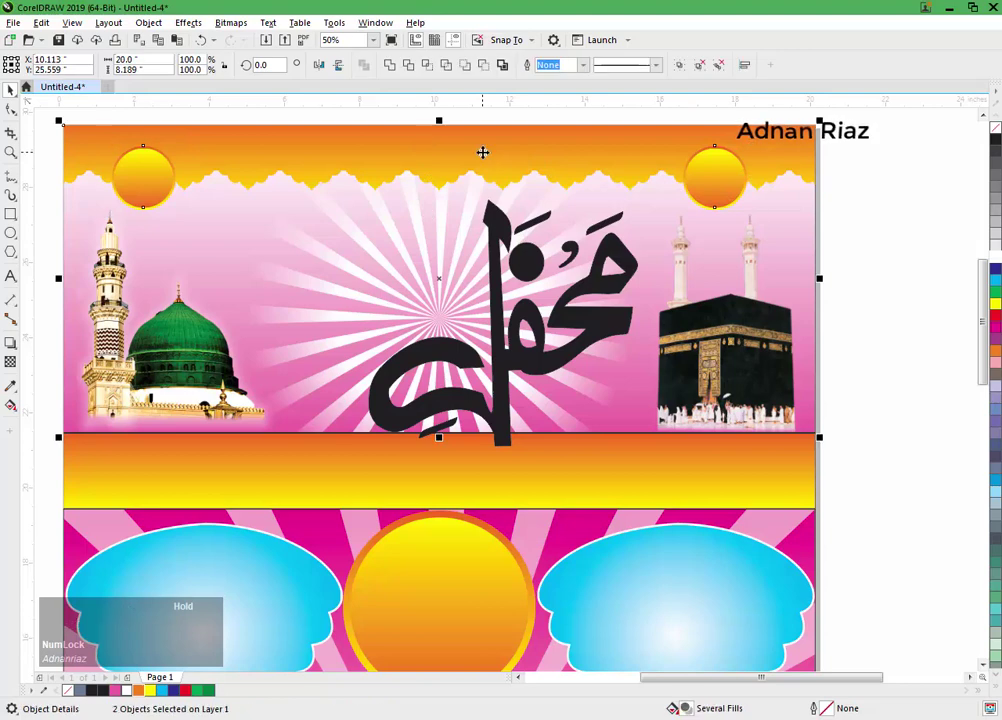
key(c)
click(951, 242)
Step: Move the محفل calligraphy up inside the pink header area and fill it red
drag(553, 365, 565, 320)
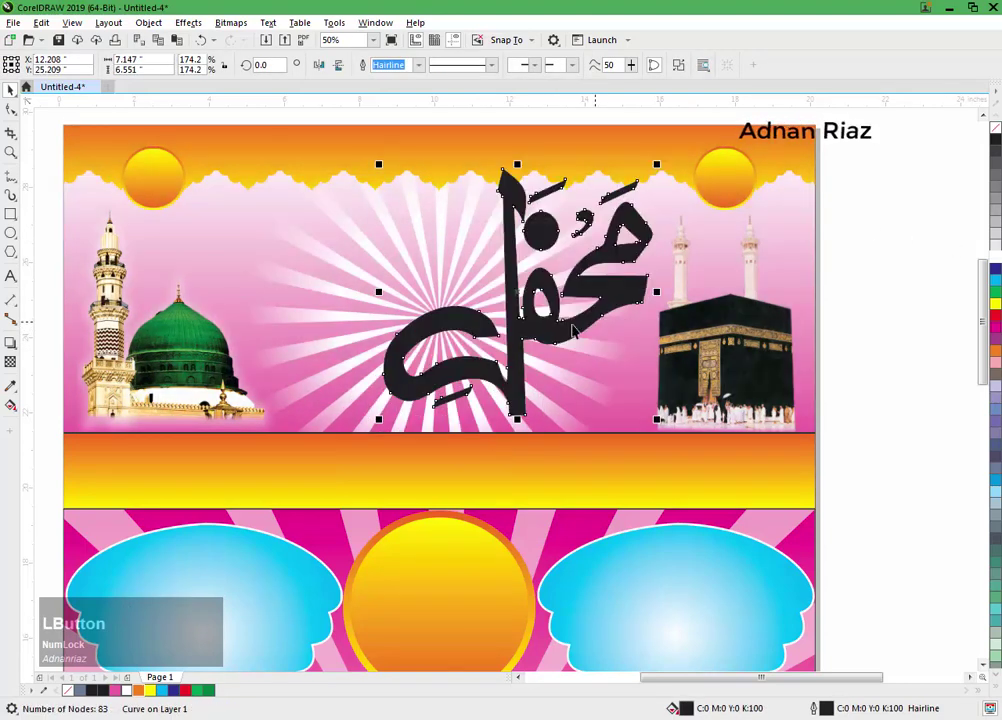
click(995, 319)
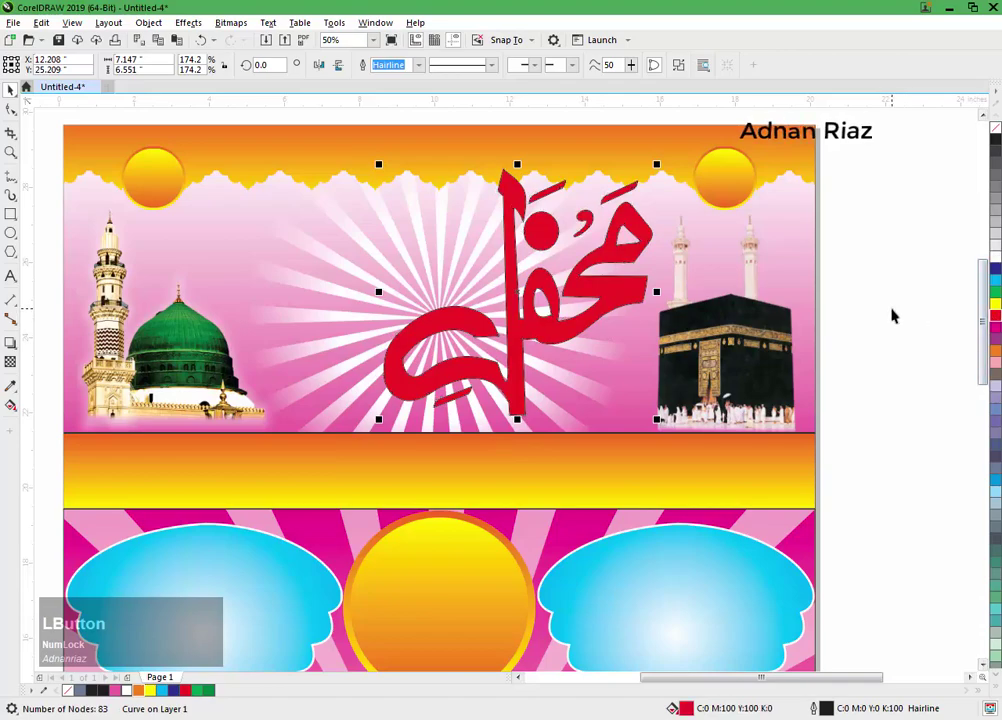
click(899, 264)
Step: Import the 12.cdr calligraphy, enlarge it to 211.7% and place it over the lower part of محفل
key(ctrl+i)
drag(443, 473, 318, 348)
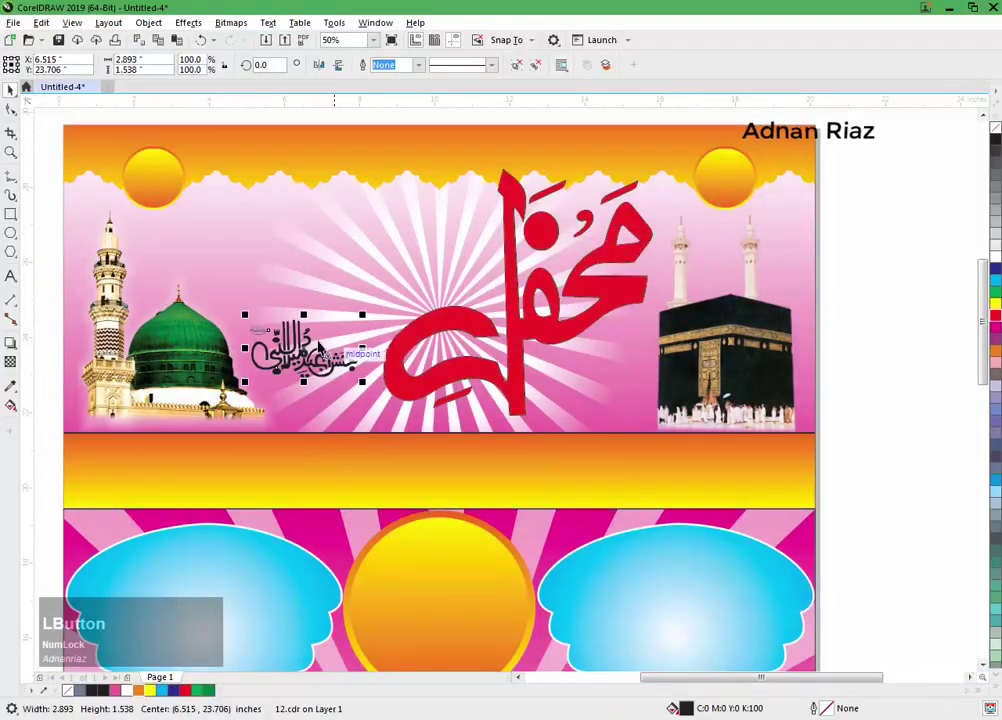
drag(366, 313, 410, 289)
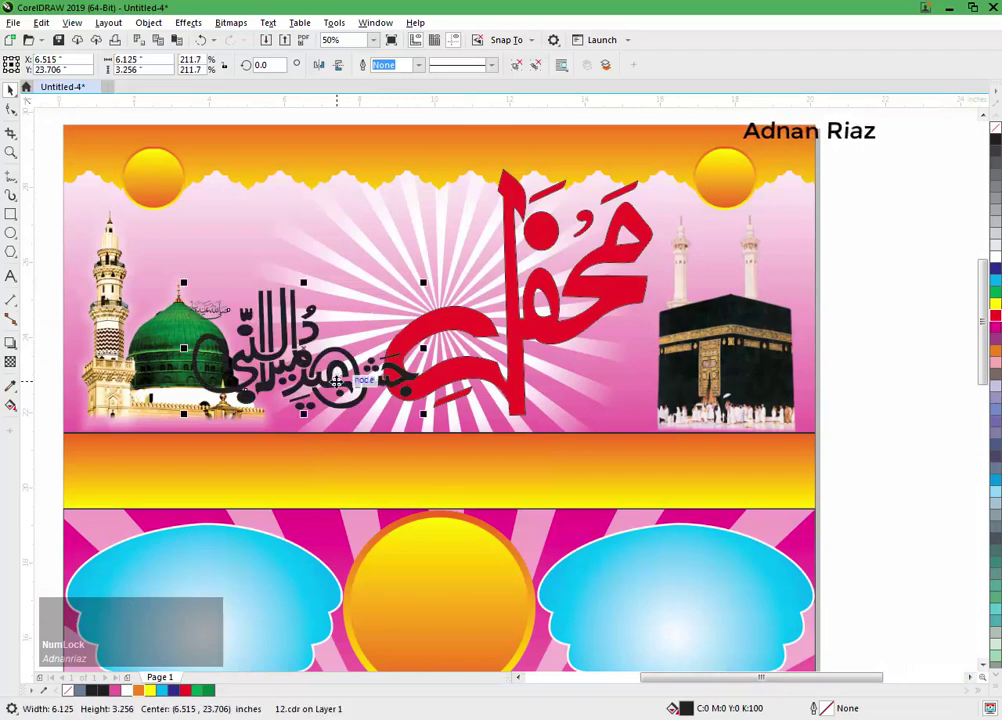
drag(338, 385, 429, 394)
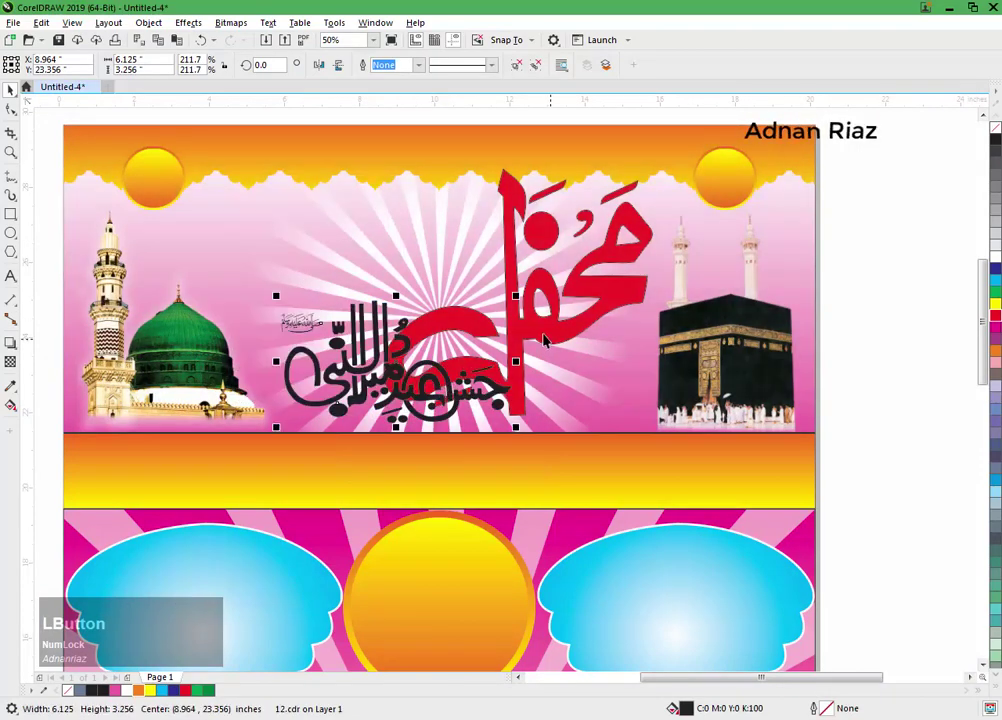
Step: Fit the imported calligraphy above the tail of محفل, enlarging it to 8.181 inches wide and repositioning both pieces
drag(544, 339, 563, 328)
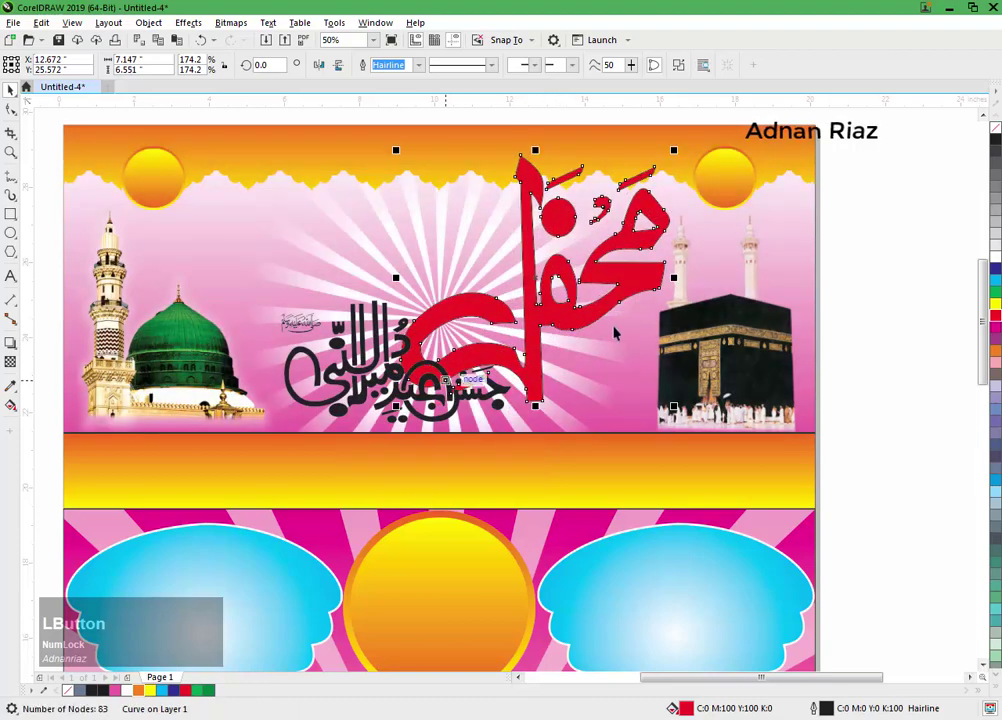
click(920, 348)
drag(316, 300, 394, 325)
drag(496, 423, 481, 284)
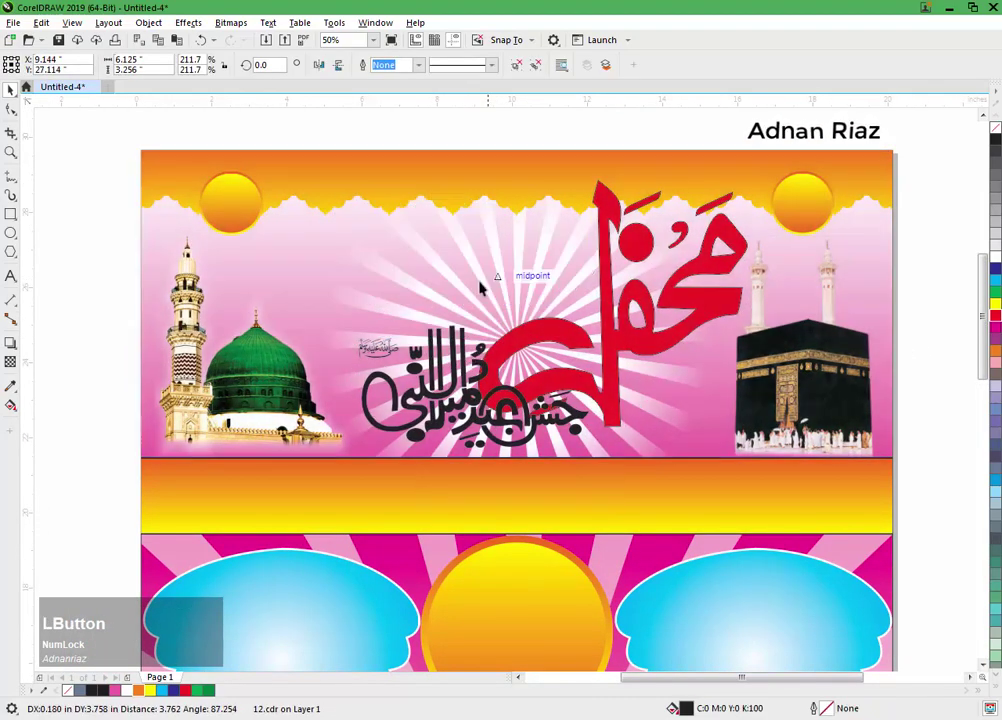
drag(362, 311, 190, 352)
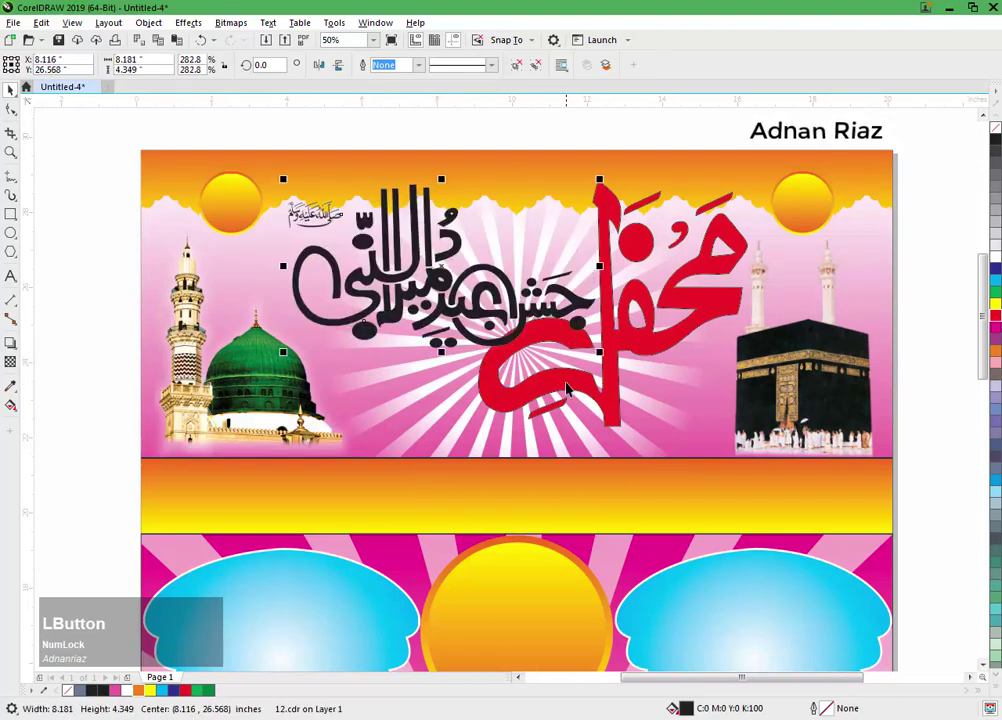
drag(575, 397, 549, 399)
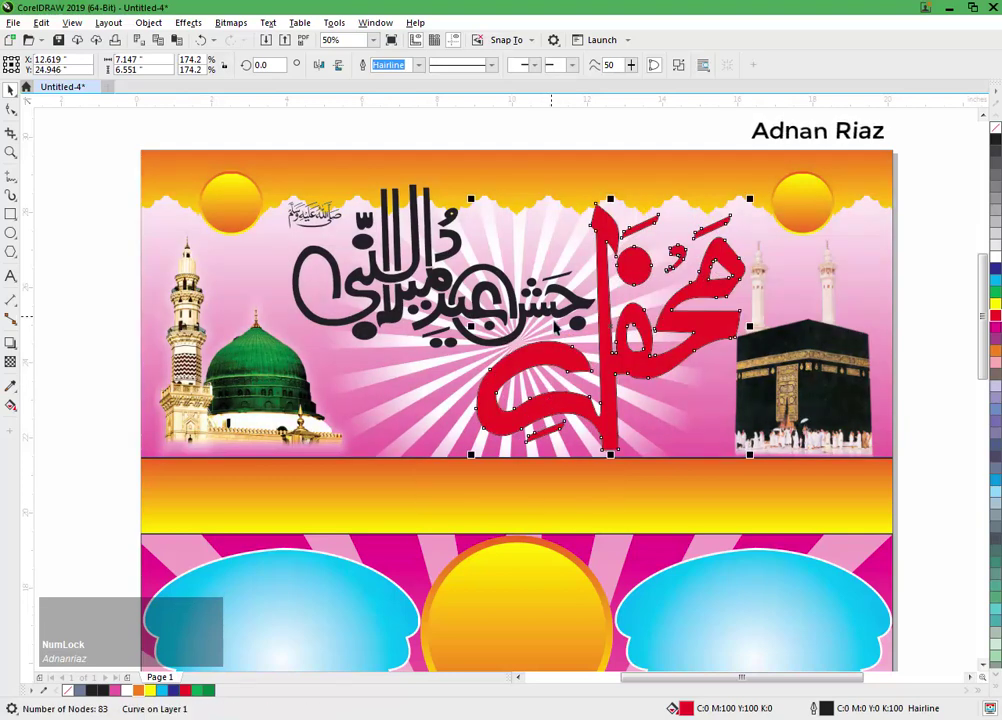
Step: Ungroup the imported calligraphy, combine it with محفل into one curve and fill it red
shift+click(553, 318)
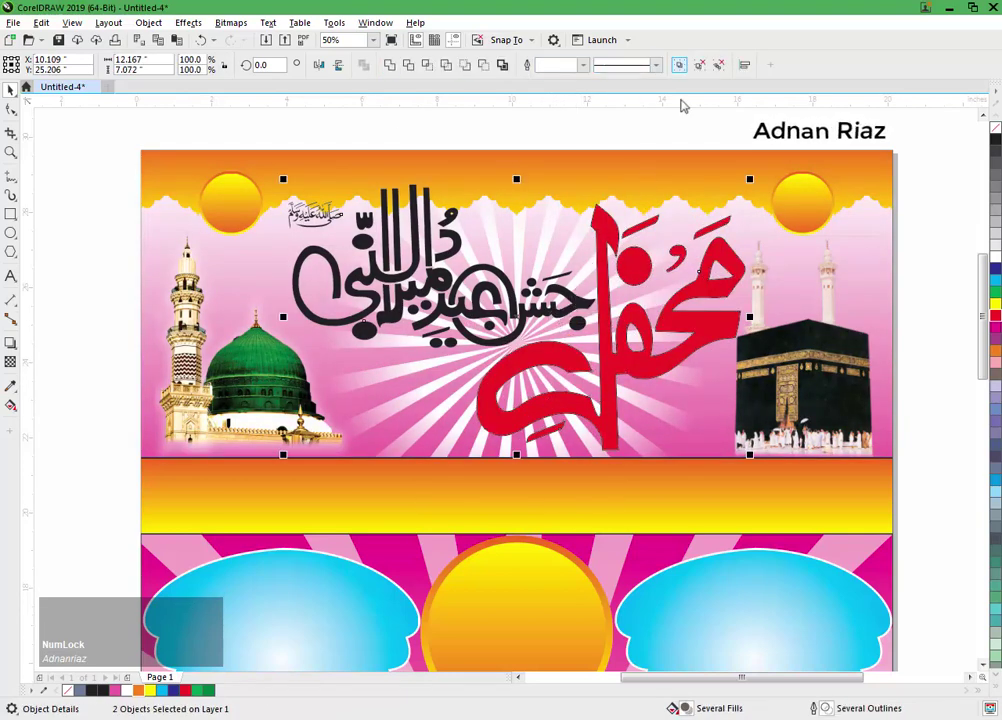
click(703, 67)
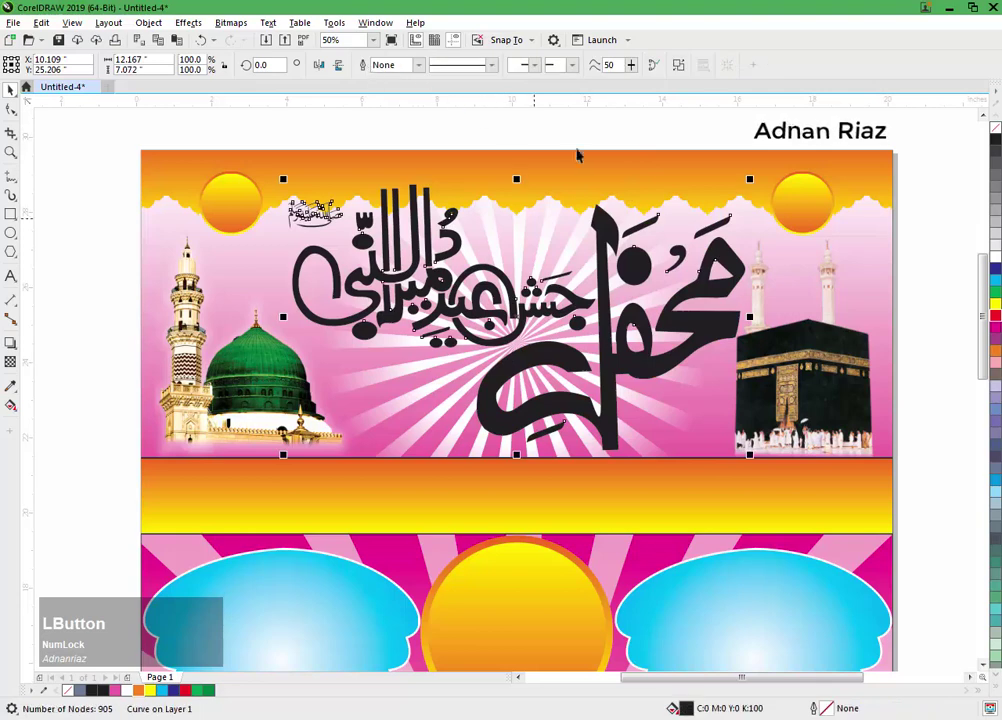
click(997, 318)
Step: Give the combined header calligraphy a white 12 pt outline placed behind the fill
scroll(997, 318, right, 1)
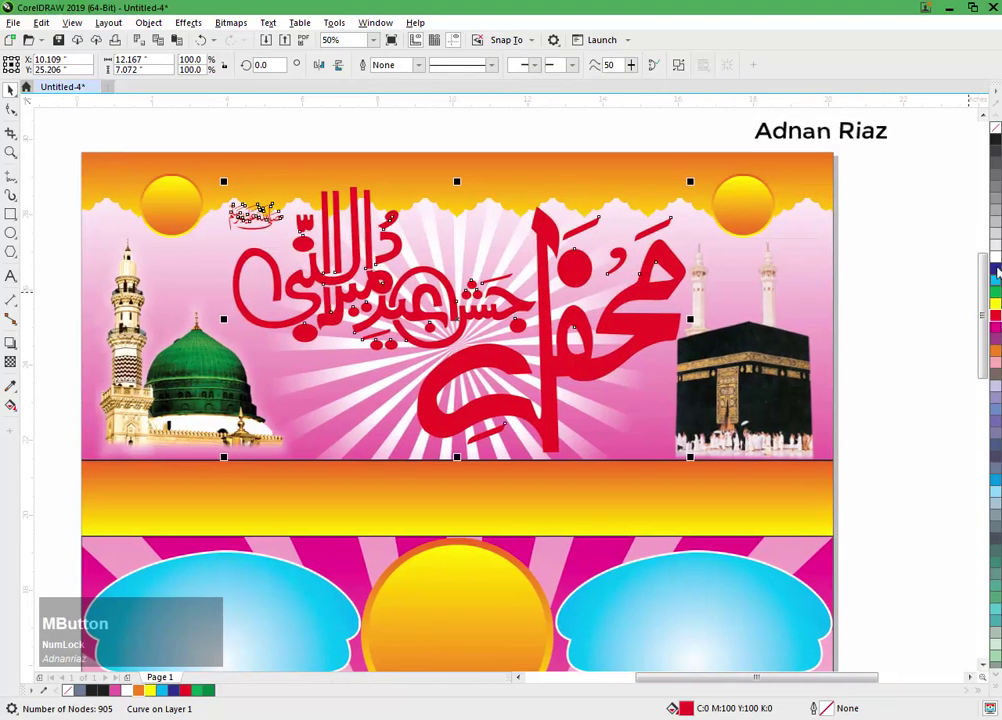
right_click(997, 258)
key(F12)
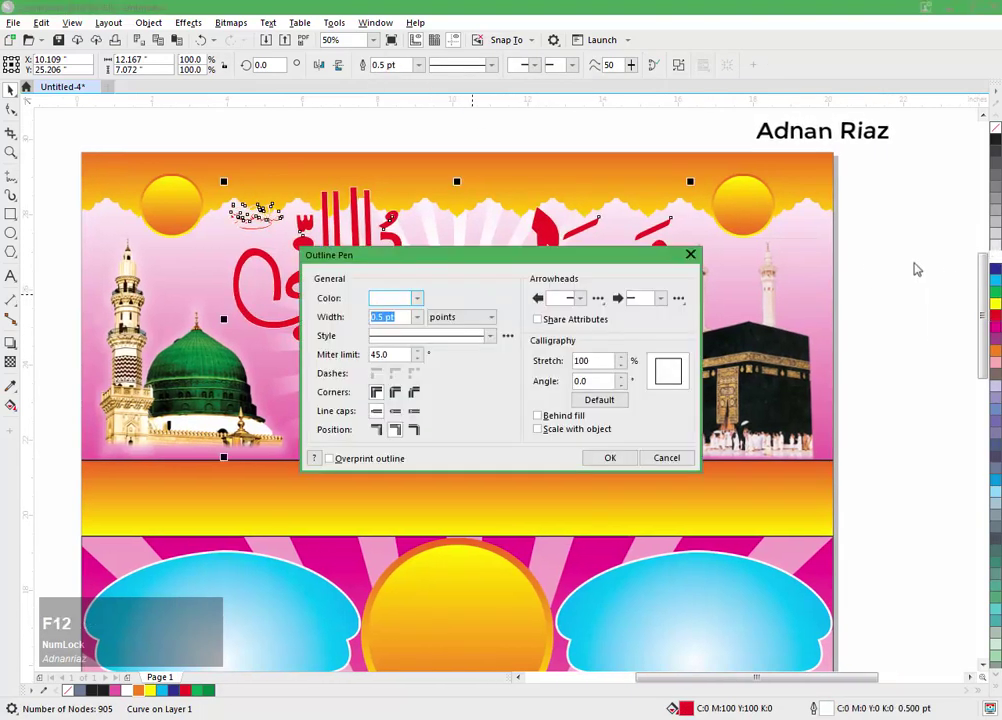
click(416, 317)
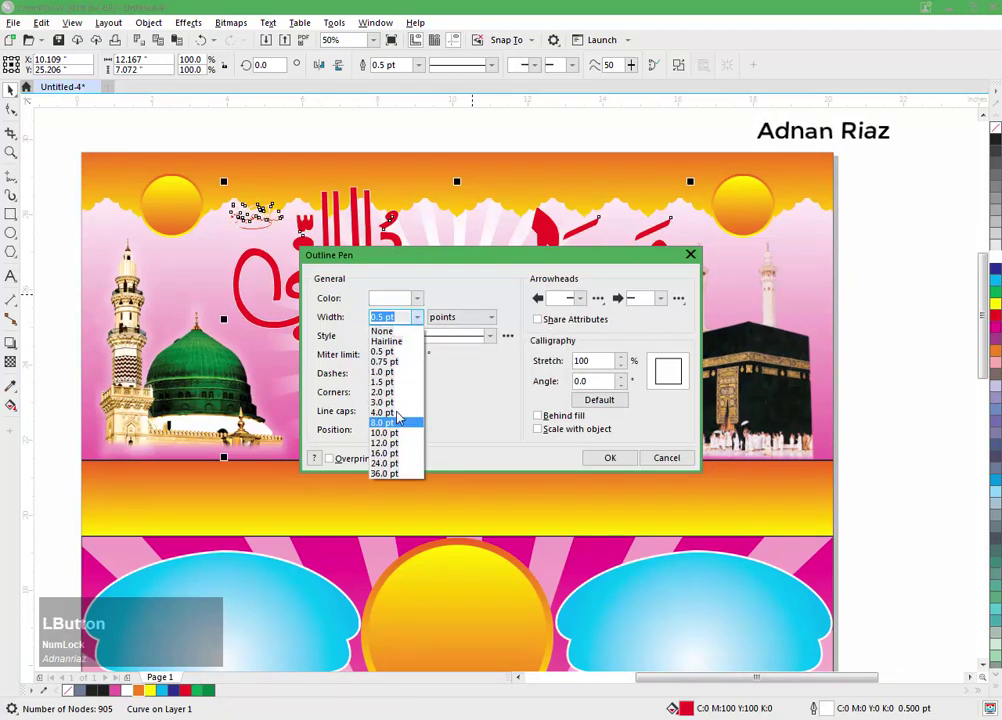
click(416, 443)
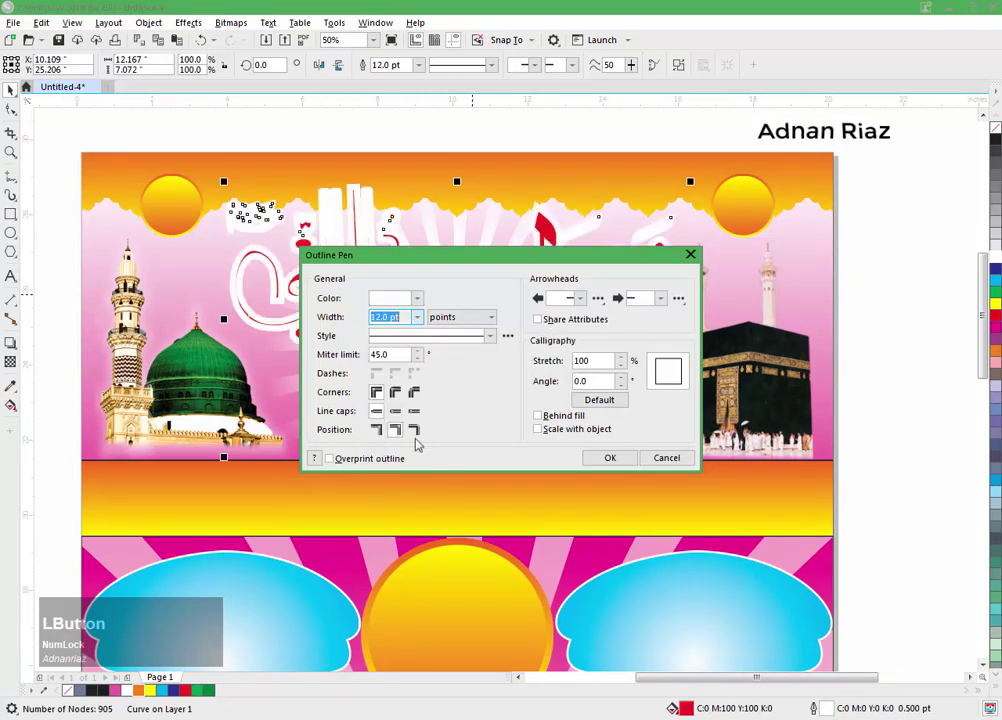
click(540, 416)
click(414, 411)
click(590, 457)
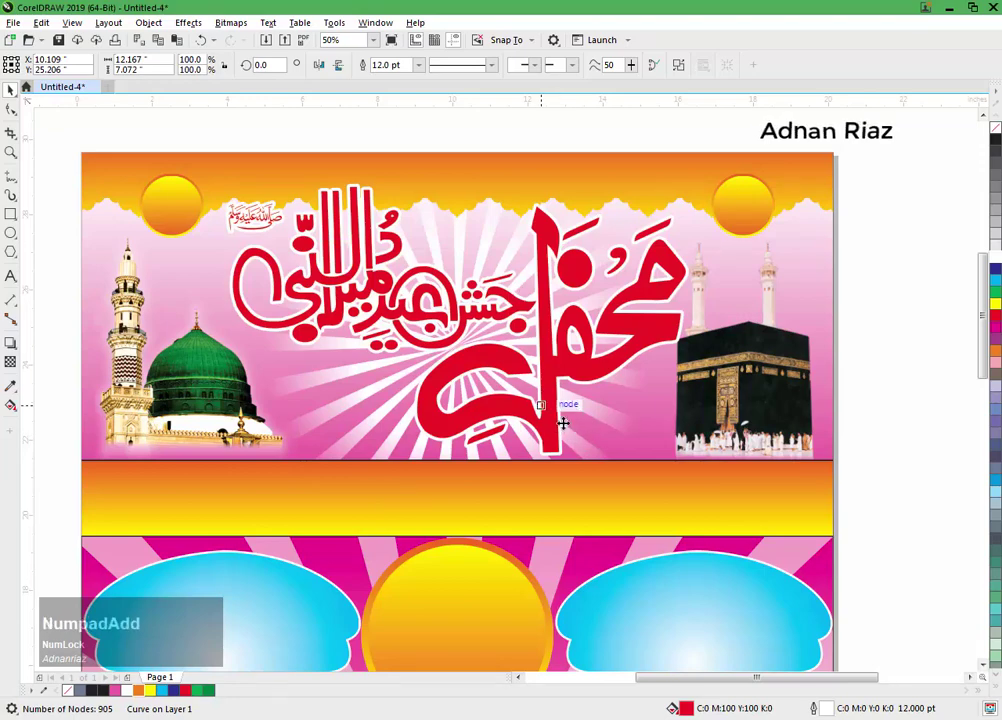
Step: Duplicate the header title calligraphy in place and make the copy's fill and outline black
click(585, 352)
key(ctrl+z)
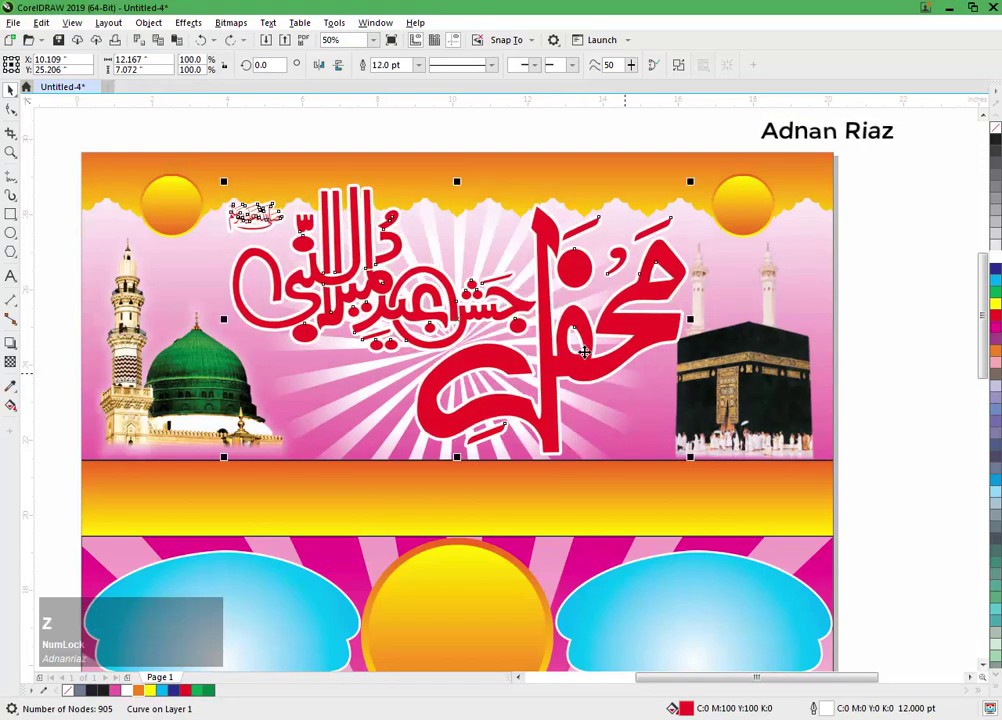
key(KP_Add)
drag(604, 370, 638, 368)
key(ctrl+z)
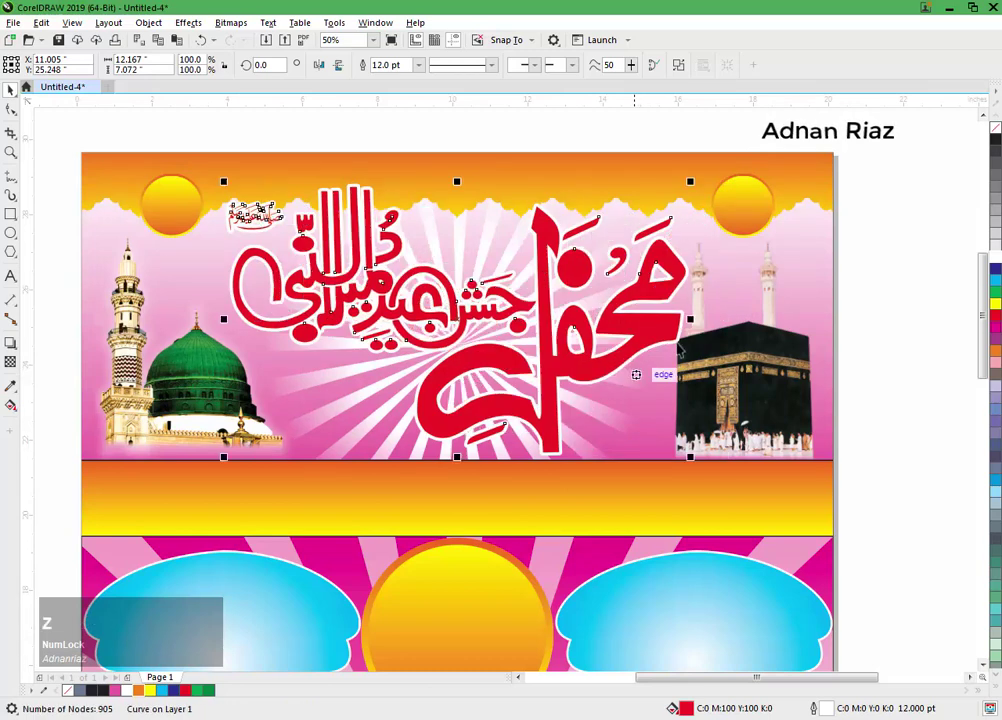
right_click(995, 145)
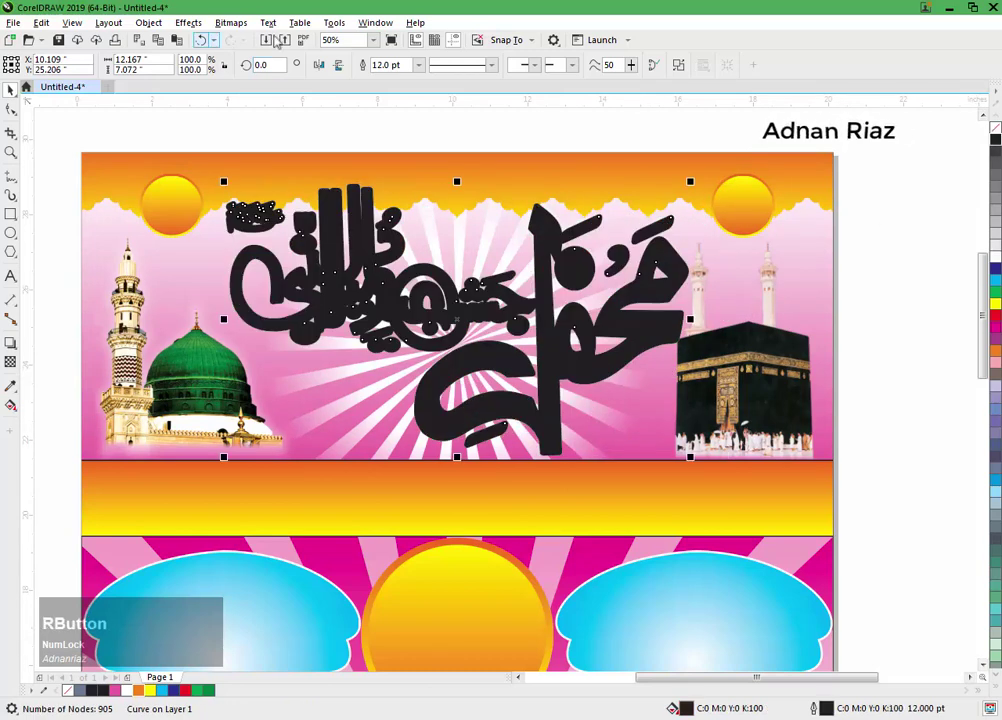
Step: Apply a Gaussian Blur with a 9.7-pixel radius to the black calligraphy copy
click(187, 24)
mouse_move(199, 103)
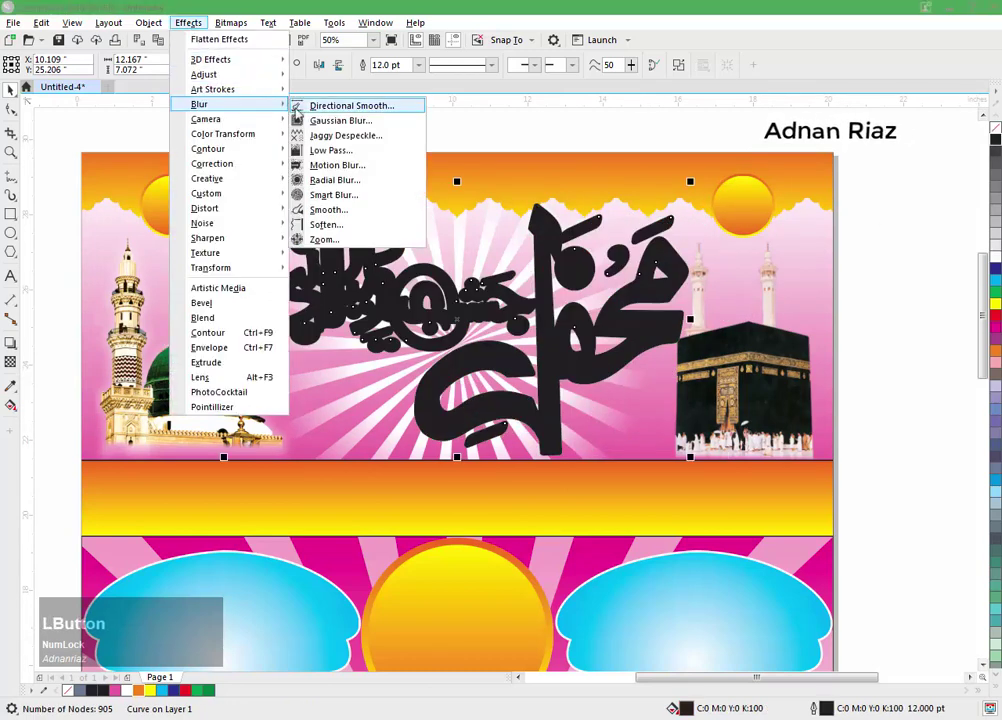
click(300, 121)
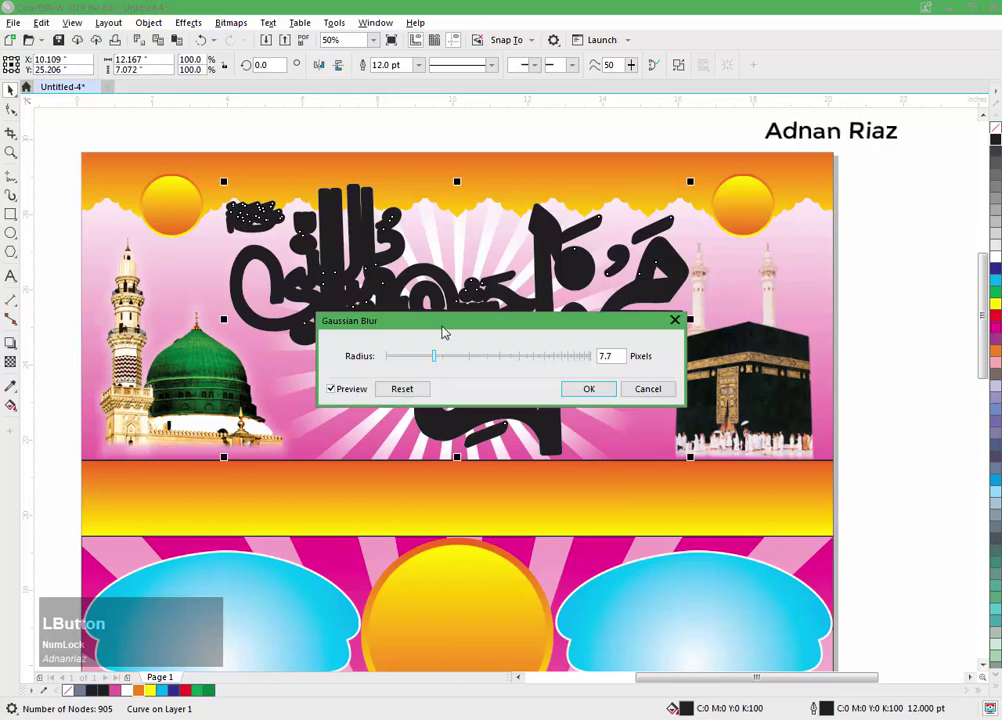
drag(442, 327, 440, 339)
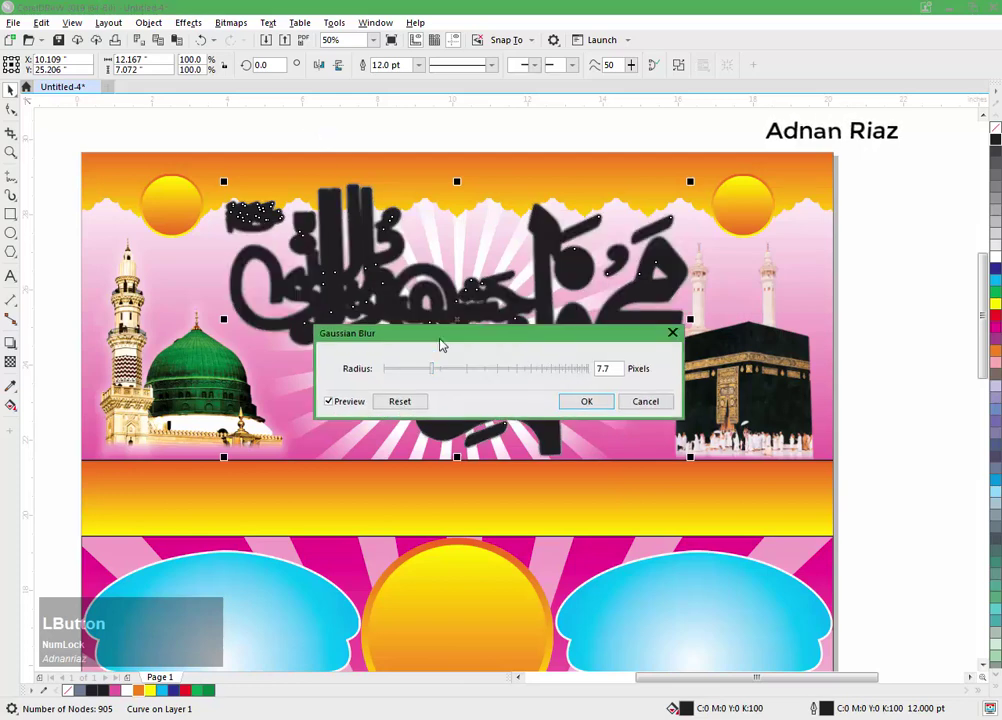
click(442, 370)
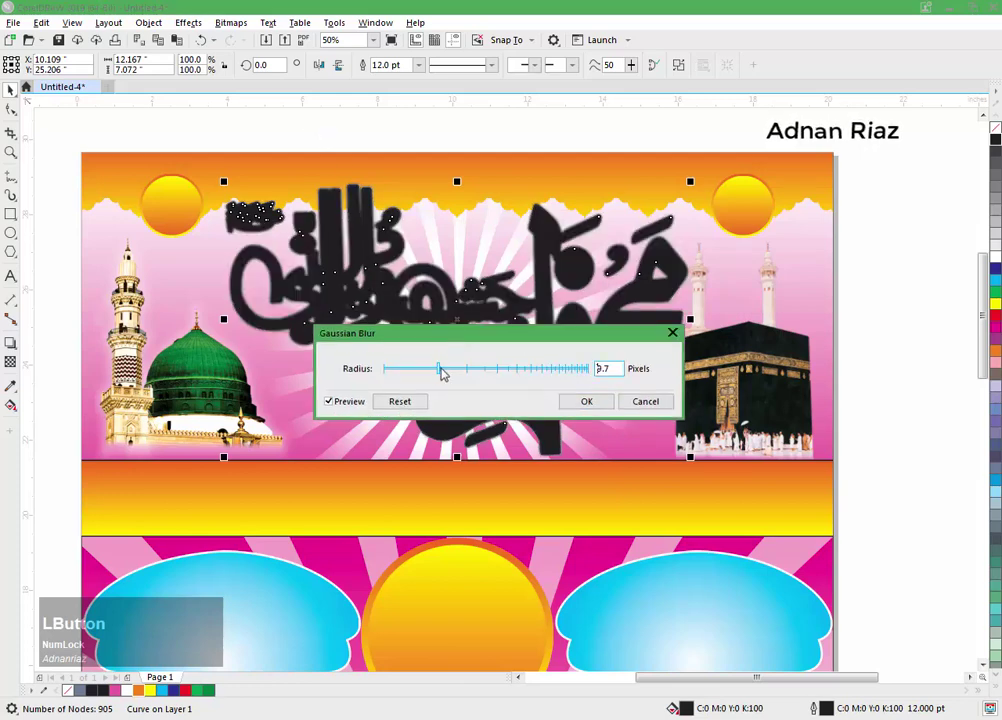
click(562, 404)
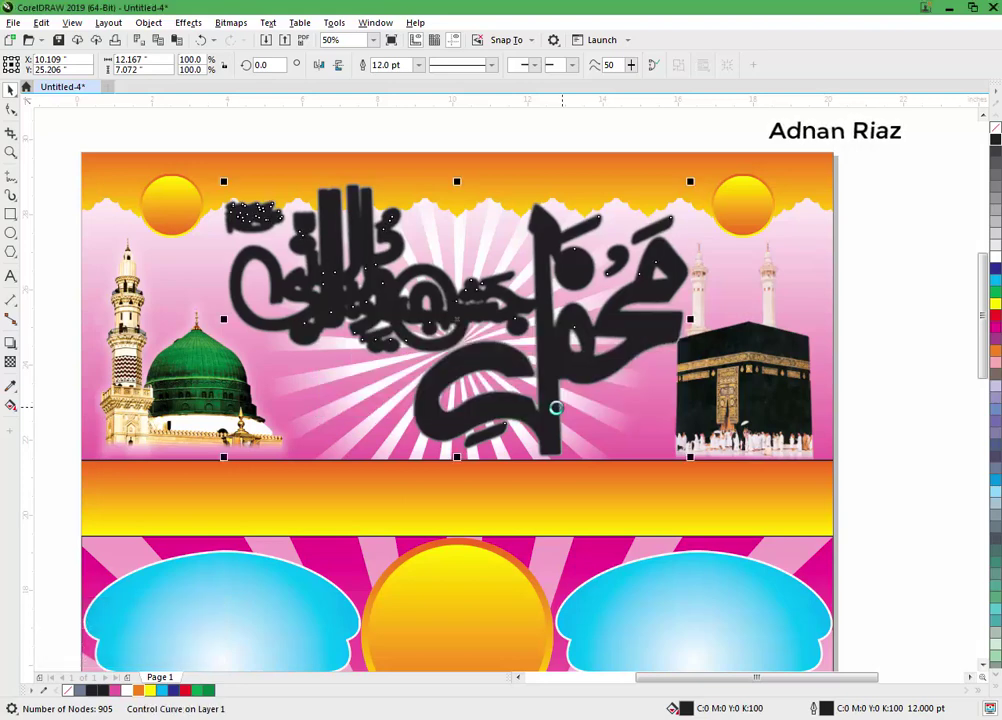
Step: Send the blurred copy behind the red calligraphy and offset it slightly down and sideways as a shadow
key(ctrl+Page_Down)
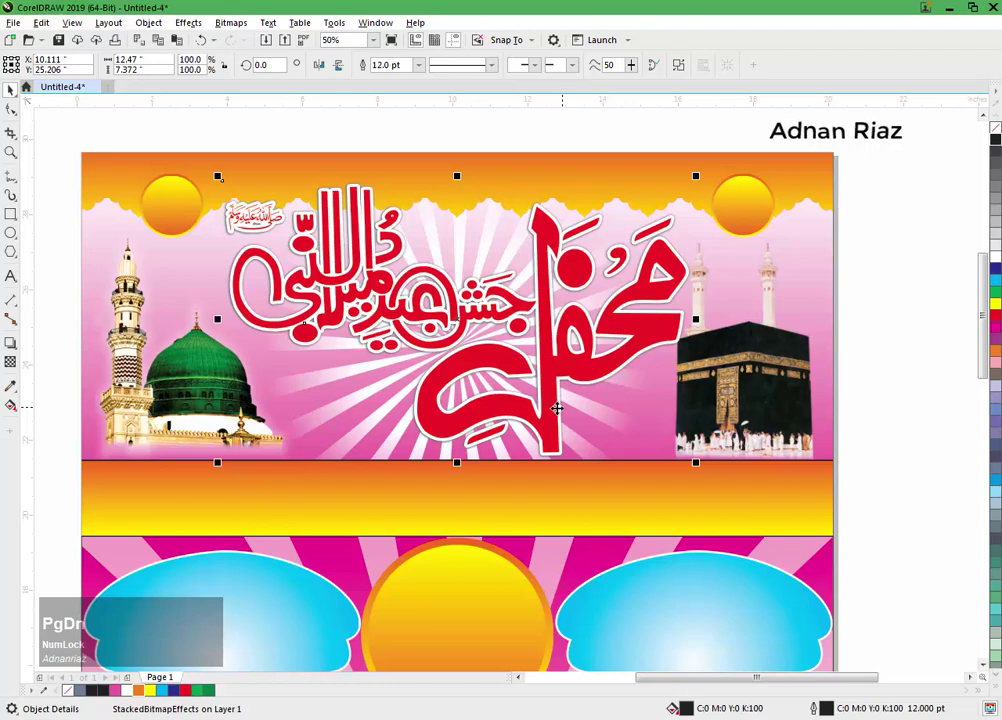
key(Down)
key(Up)
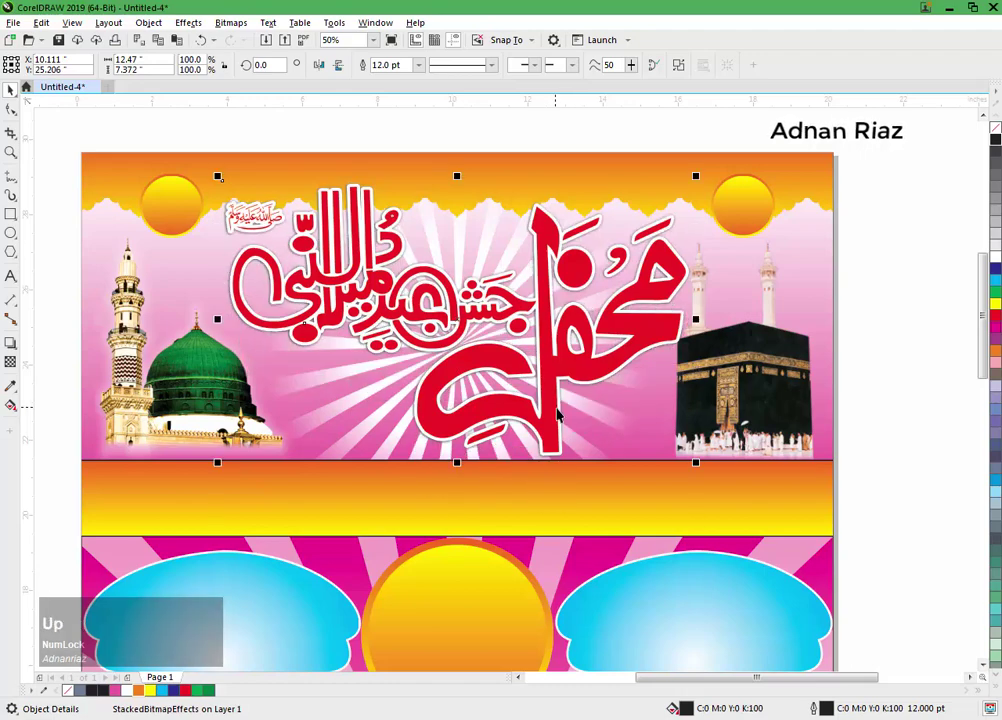
scroll(455, 321, up, 1)
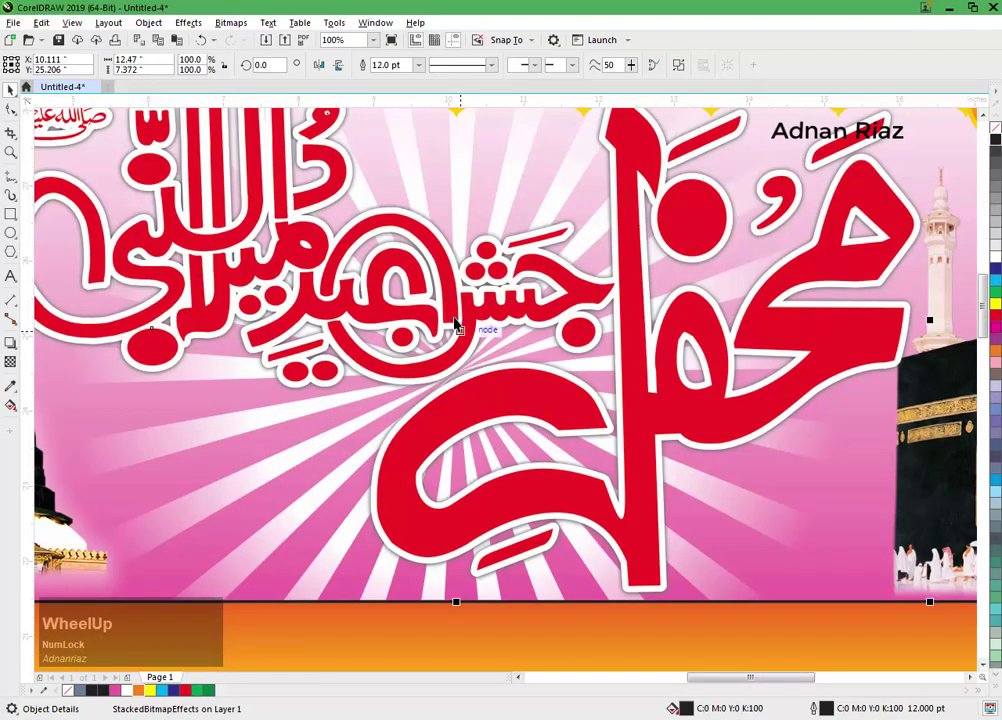
drag(455, 322, 455, 327)
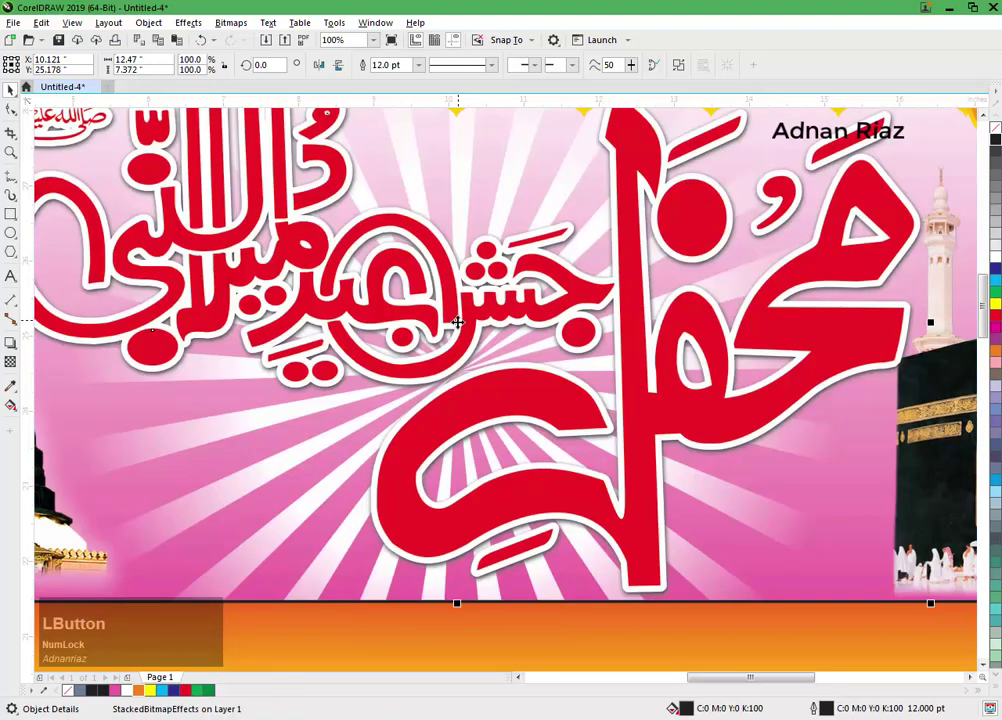
scroll(455, 327, down, 1)
click(869, 179)
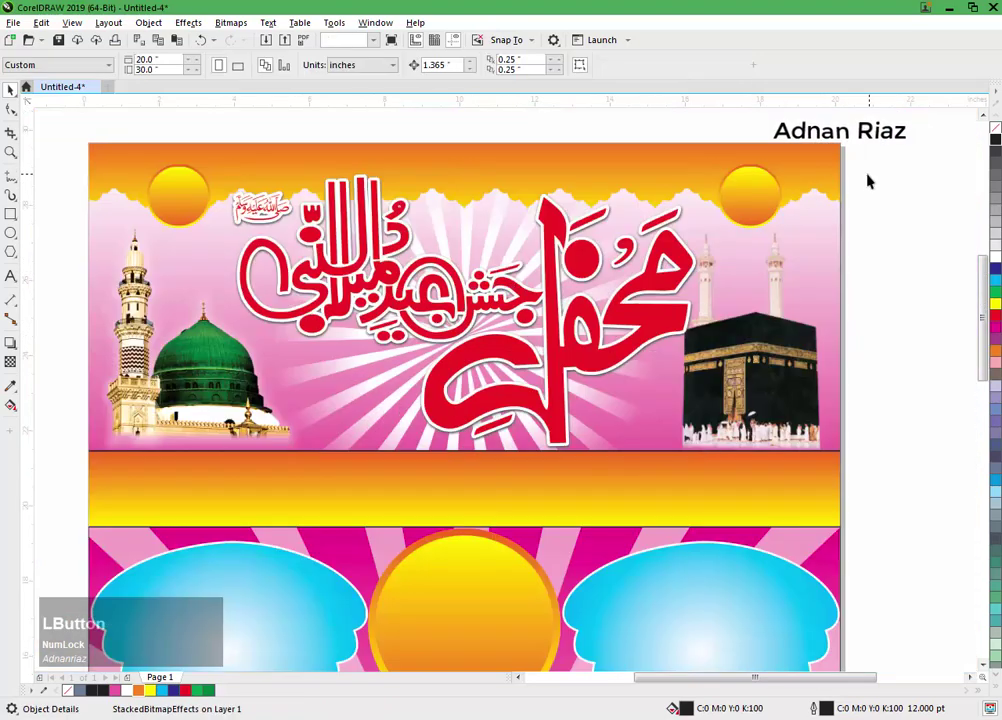
drag(776, 188, 836, 183)
key(ctrl+z)
click(882, 173)
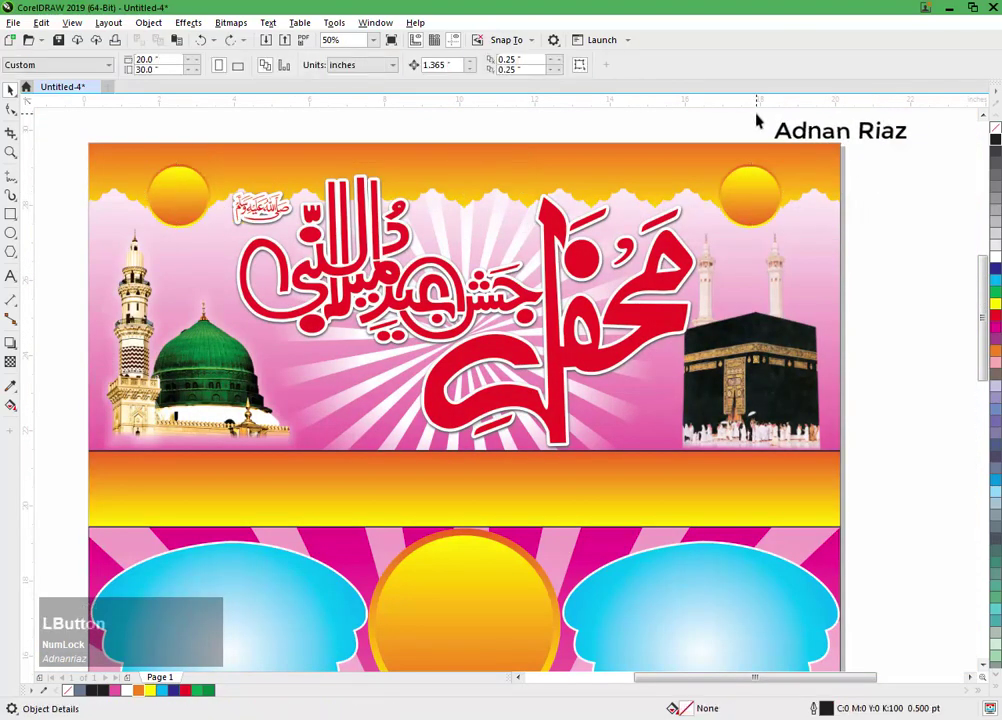
Step: Group the red header calligraphy with its blurred shadow
drag(756, 113, 182, 516)
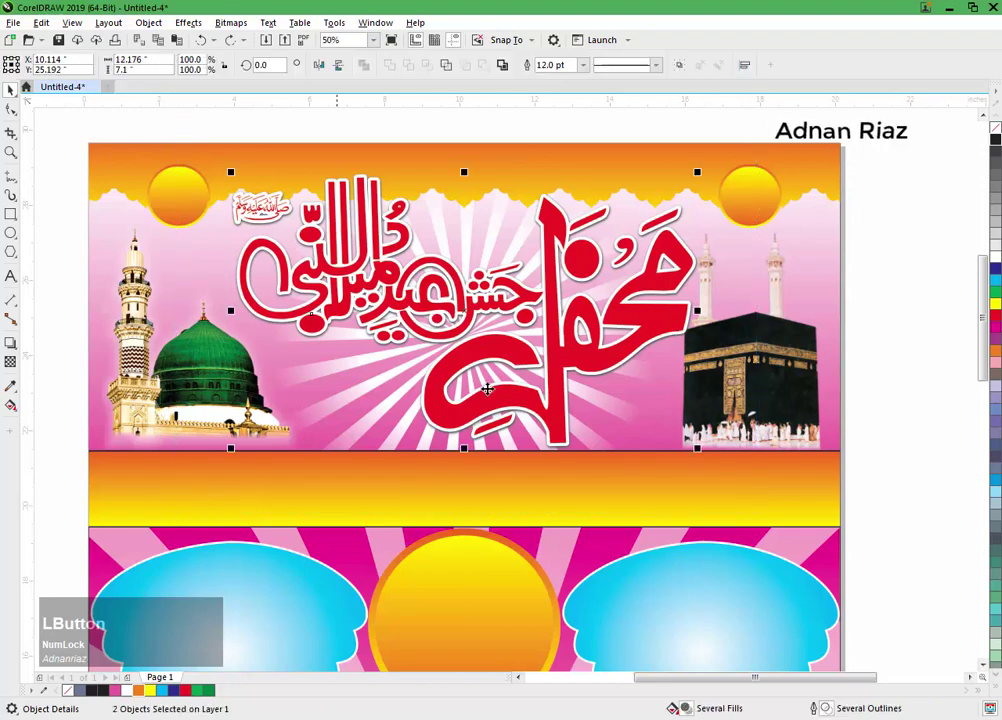
drag(487, 389, 577, 389)
key(ctrl+z)
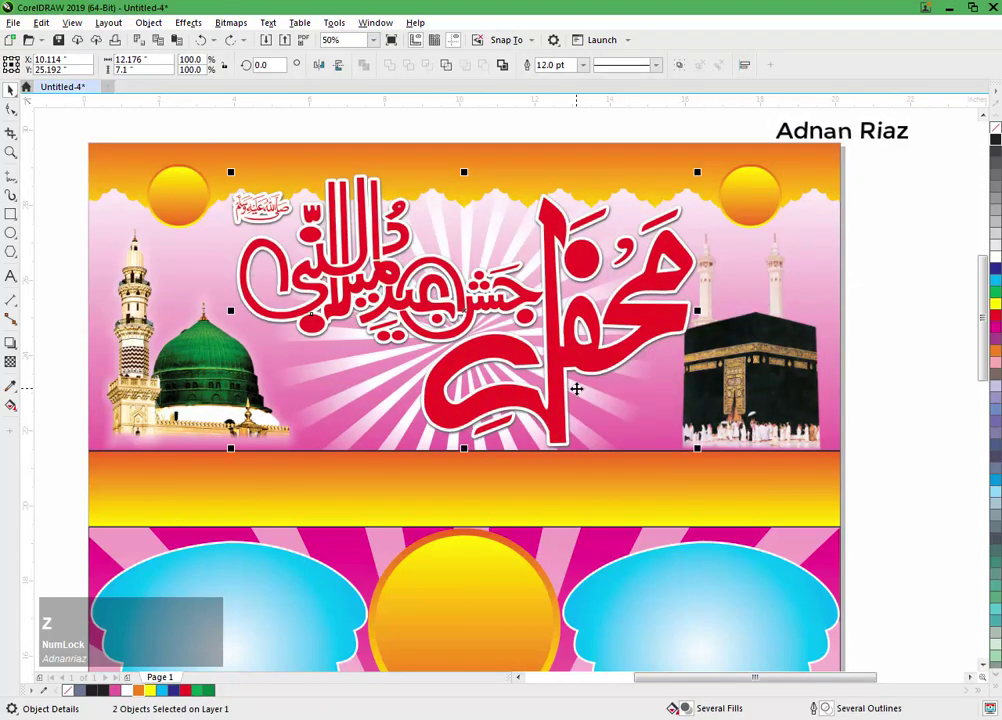
key(ctrl+g)
click(908, 353)
middle_click(908, 353)
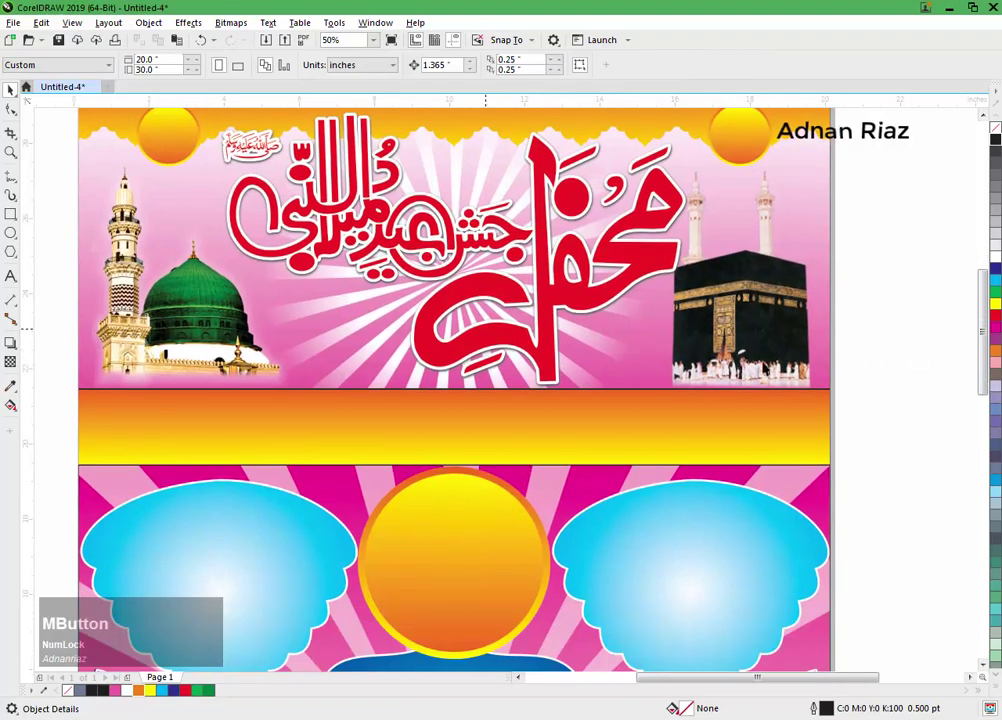
Step: Import the Azeemushan calligraphy from the Writing Tools folder and place it between the stem of محفل and the Kaaba, tilted 46.51°
middle_click(230, 262)
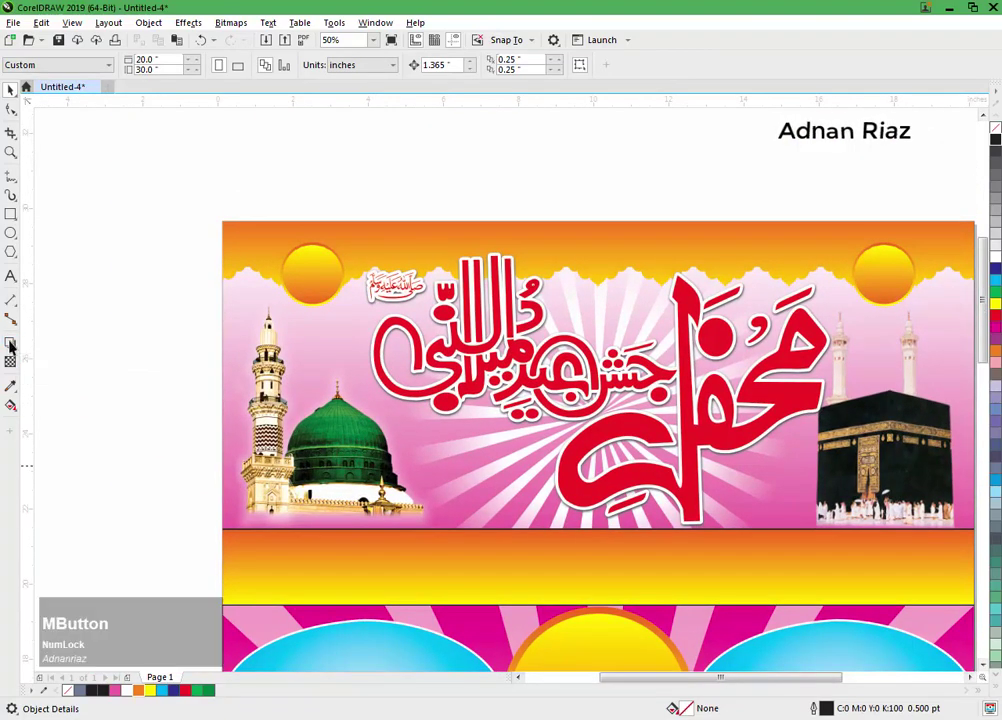
drag(38, 360, 4, 284)
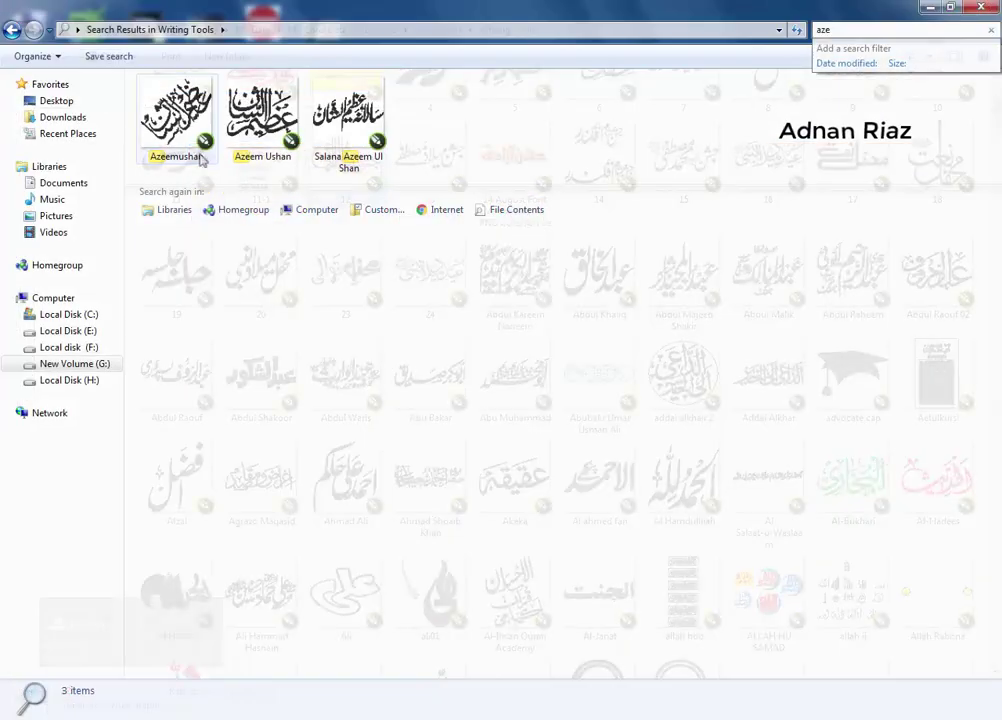
drag(201, 158, 733, 412)
scroll(733, 412, up, 2)
shift+click(775, 330)
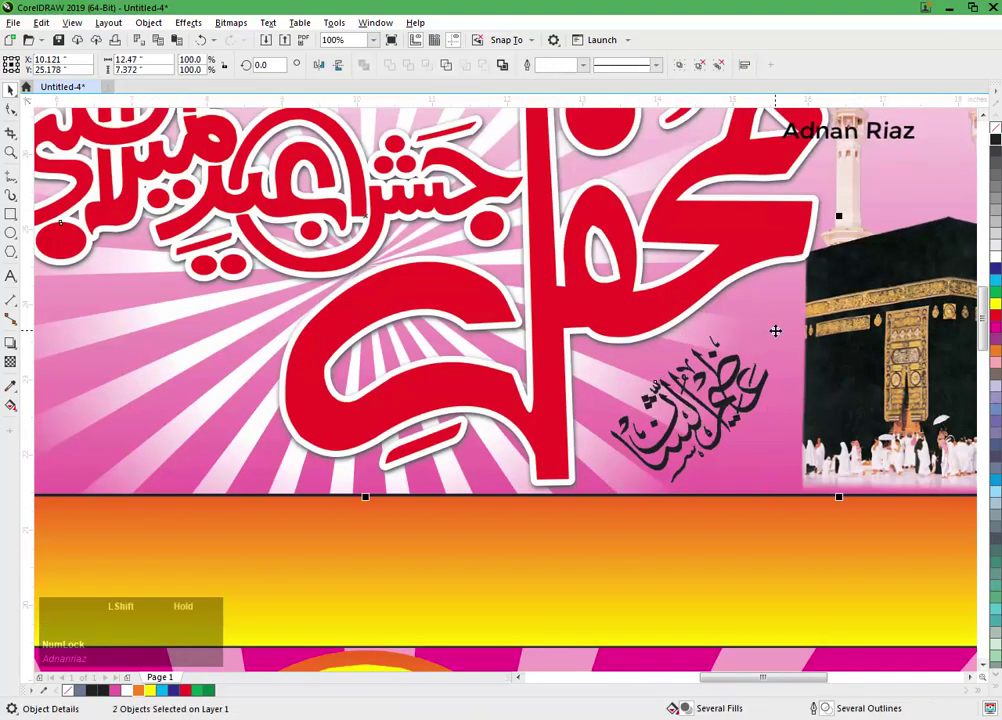
key(ctrl+z)
key(ctrl+shift+z)
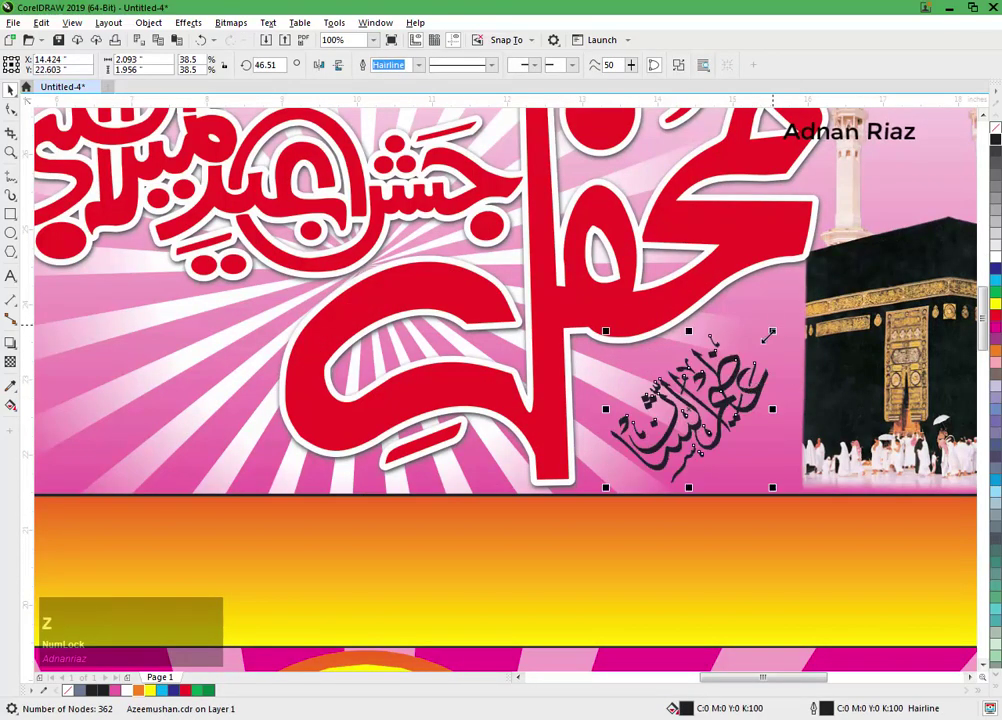
Step: Enlarge the Azeemushan calligraphy to 41.7%, about 2.27 inches wide, and fit it beneath the curve of محفل
click(770, 323)
click(744, 375)
mouse_move(776, 331)
mouse_down()
mouse_move(794, 315)
mouse_move(767, 335)
mouse_up()
click(748, 364)
drag(730, 388, 674, 361)
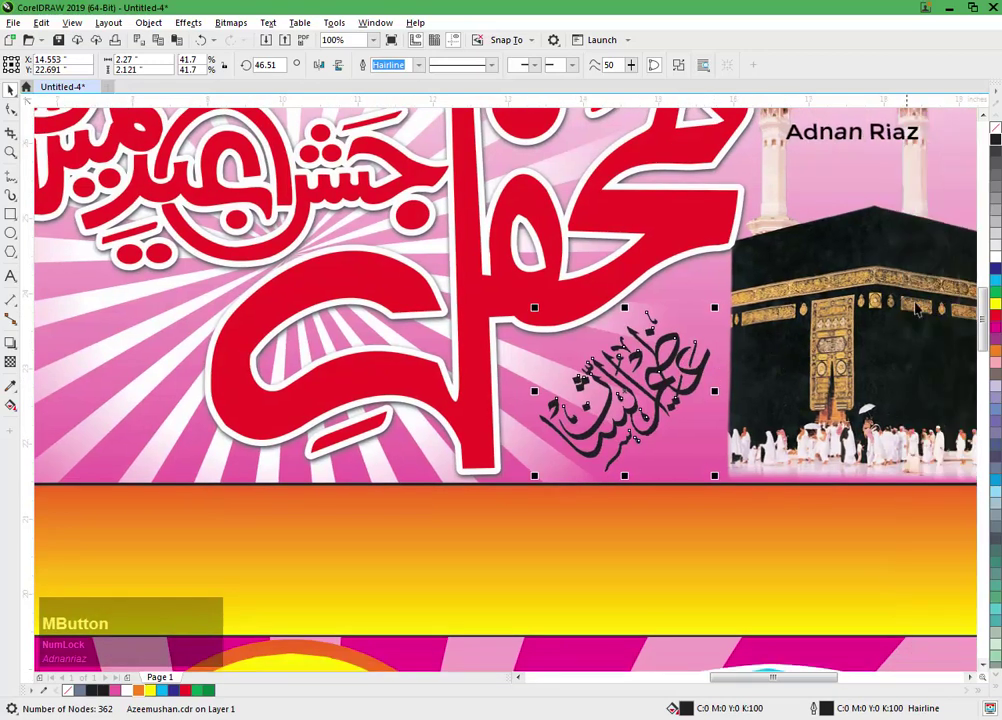
Step: Fill the Azeemushan calligraphy blue and give it a white 10 pt outline with rounded corners placed behind the fill
click(994, 273)
right_click(996, 257)
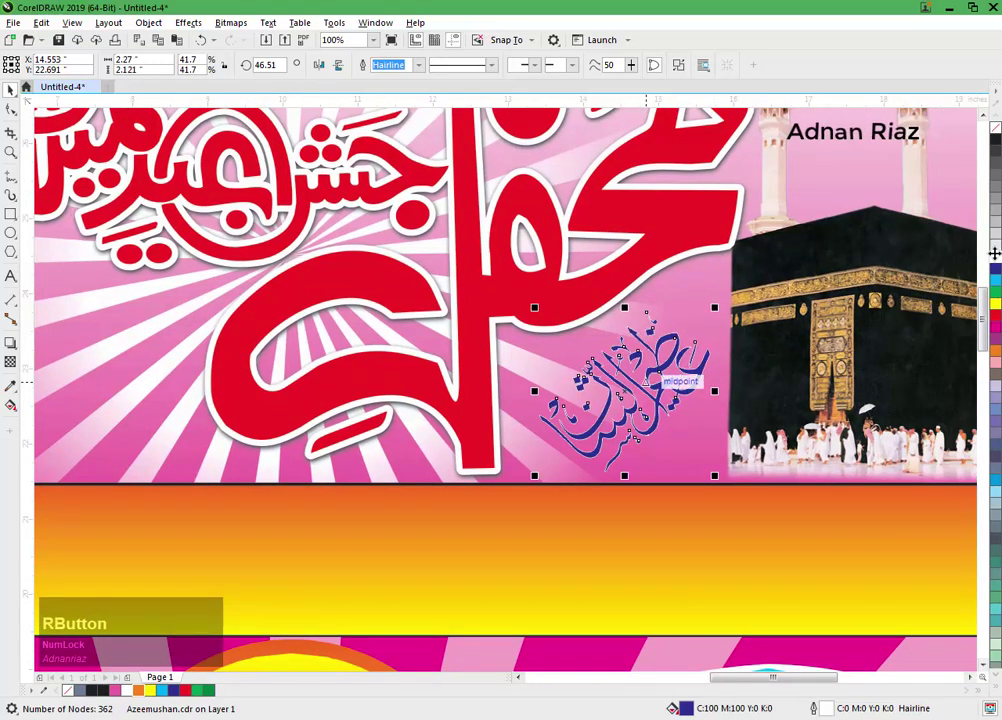
key(F12)
click(416, 317)
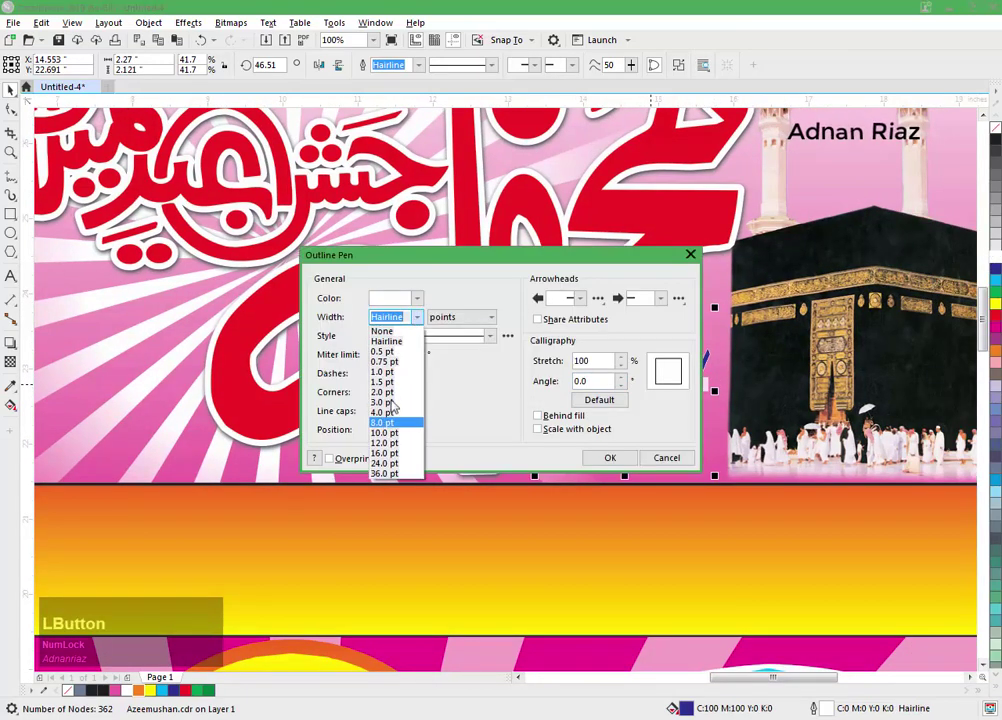
click(384, 432)
click(396, 392)
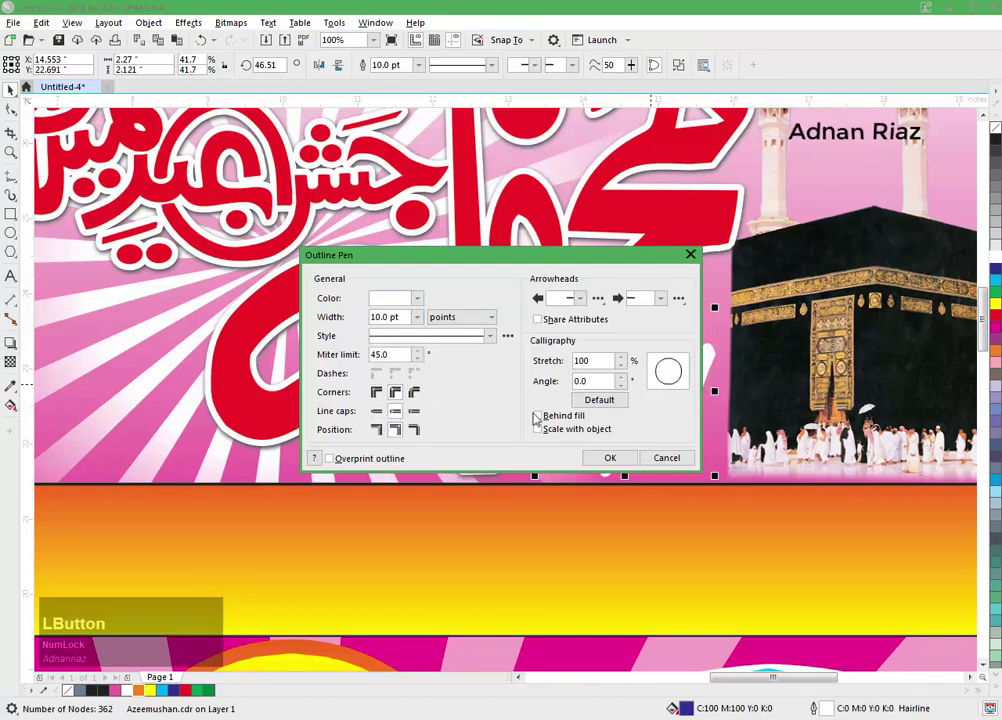
click(603, 458)
scroll(598, 463, down, 1)
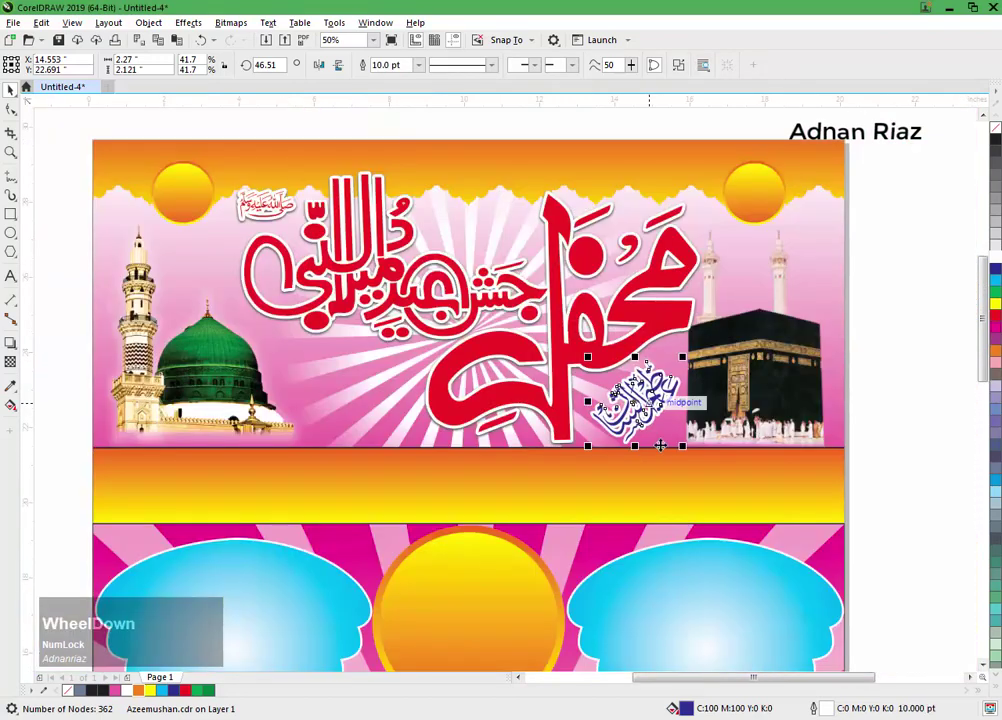
click(875, 390)
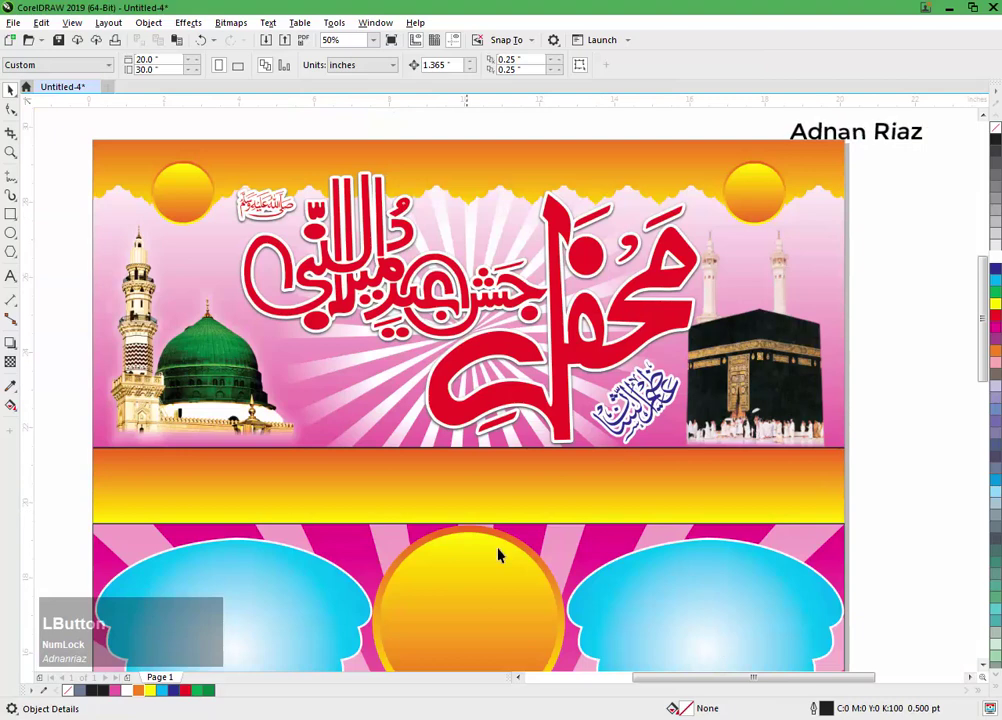
Step: Add the artistic text بسلسلہ on the empty area beside the poster's mosque image
middle_click(500, 556)
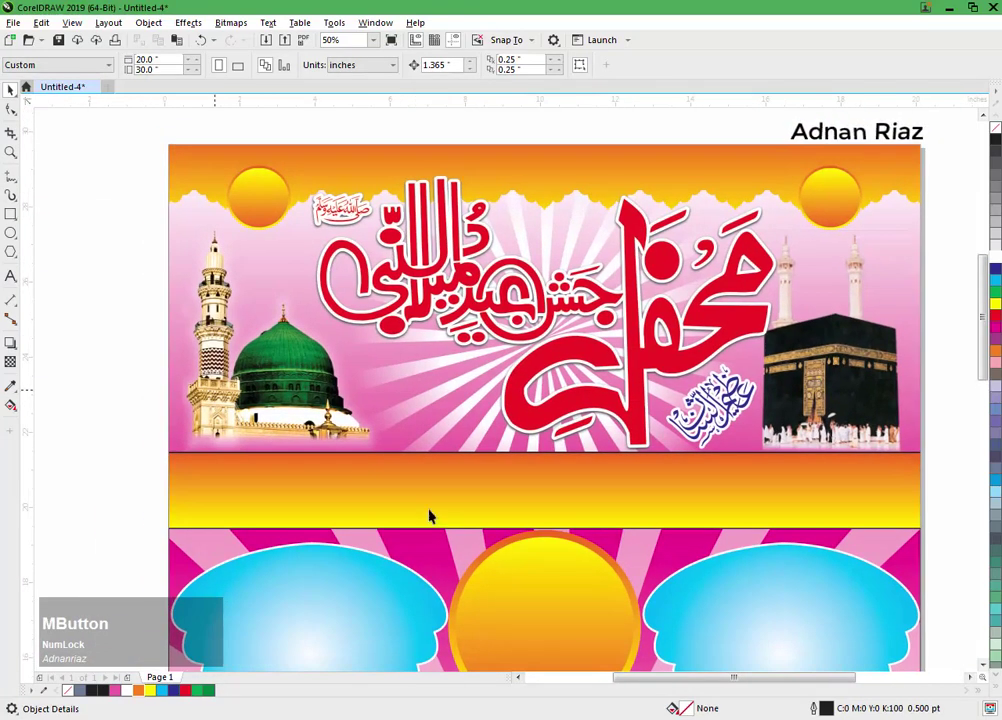
click(10, 276)
middle_click(188, 330)
click(284, 360)
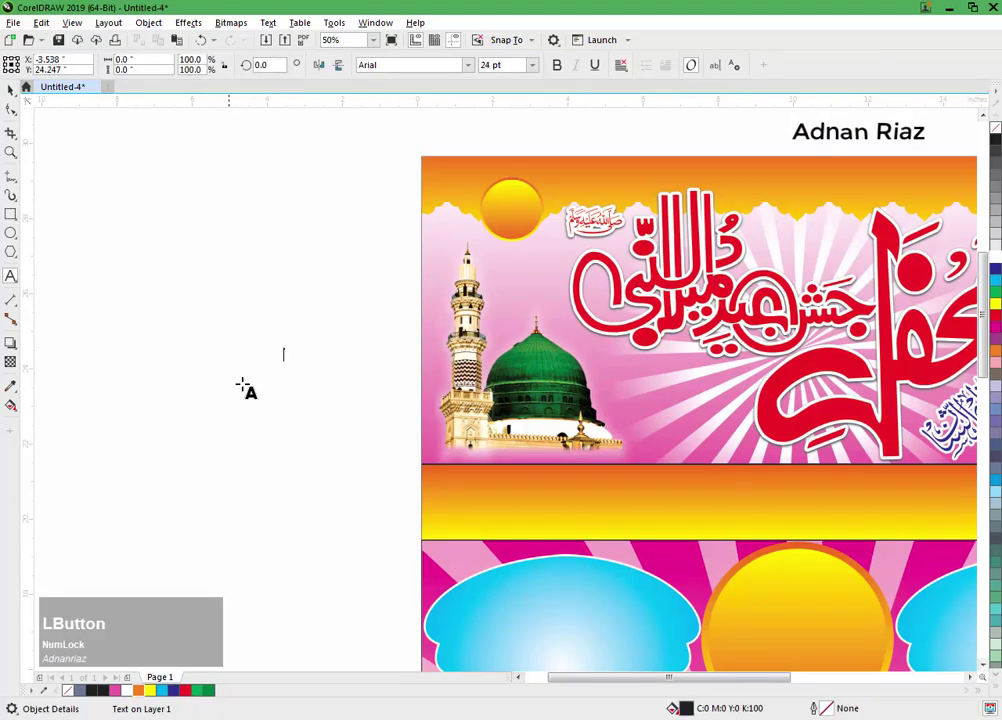
text(بسل)
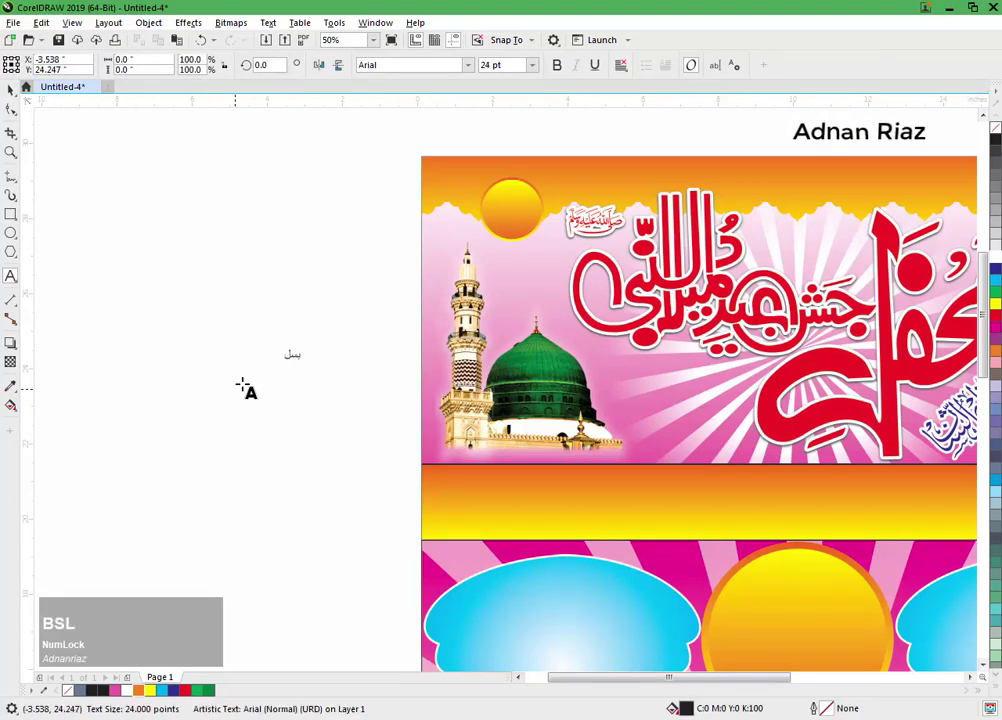
text(سلہ)
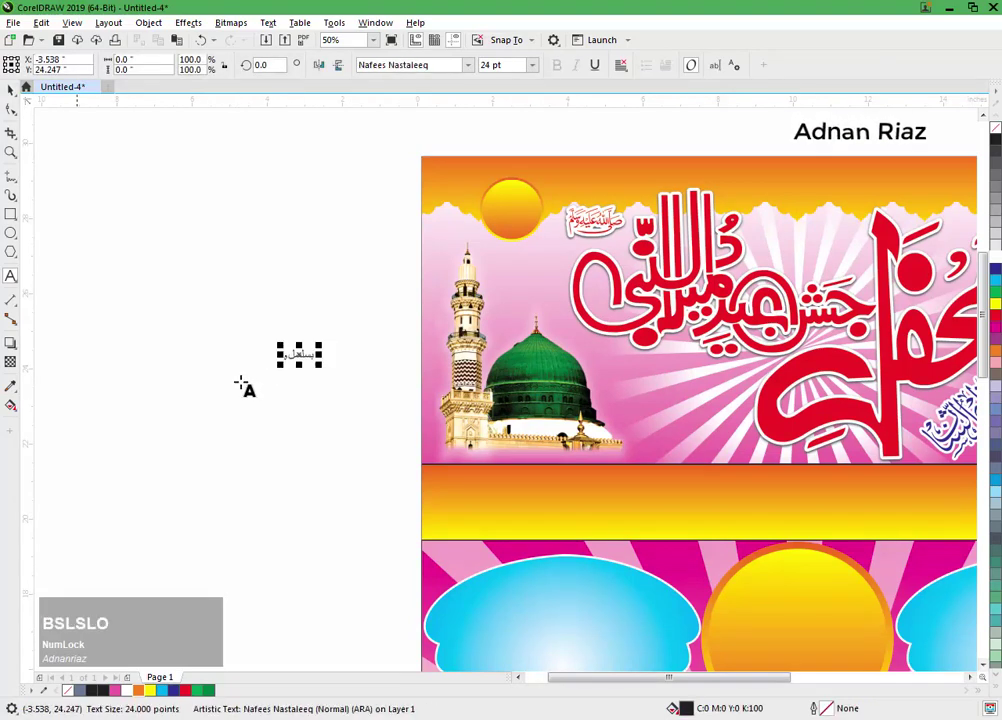
Step: Set the بسلسلہ text in Jameel Noori Nastaleeq and enlarge it to about 152.5 pt
click(10, 89)
key(alt+shift)
click(467, 64)
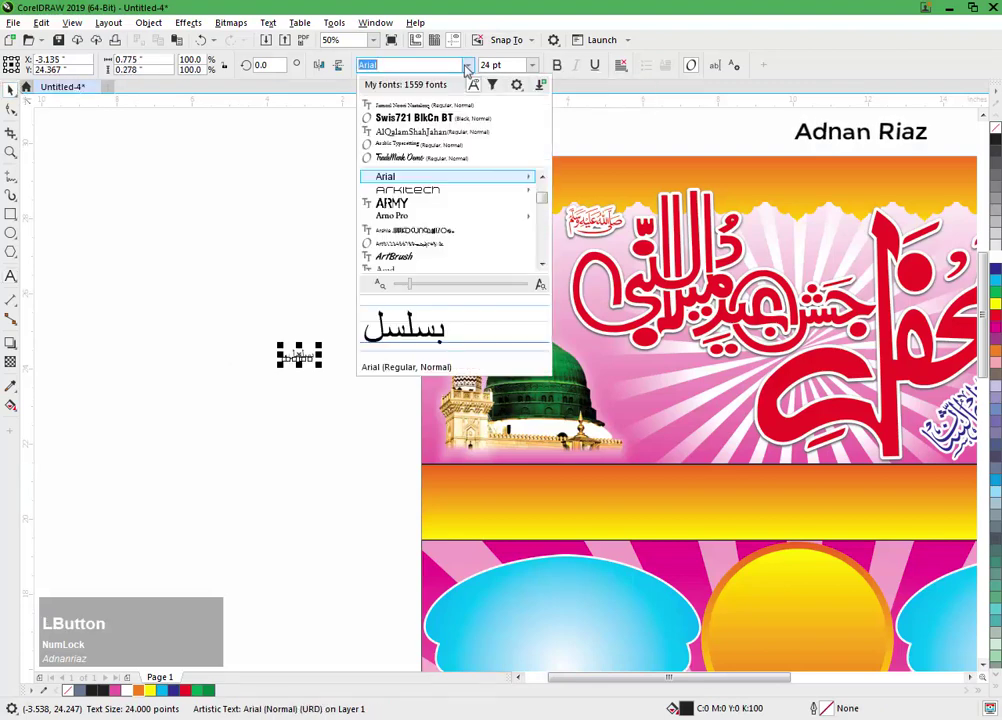
click(435, 106)
drag(321, 343, 421, 271)
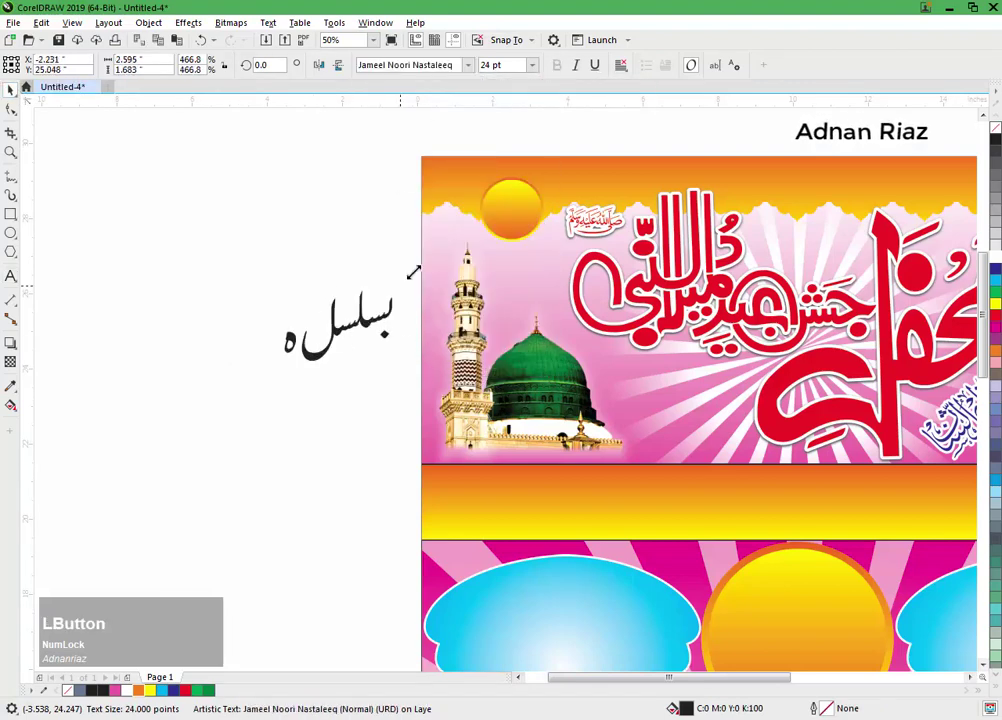
Step: Correct the ending of the Nastaleeq بسلسلہ text beside the poster so its last letters join
click(10, 275)
click(70, 142)
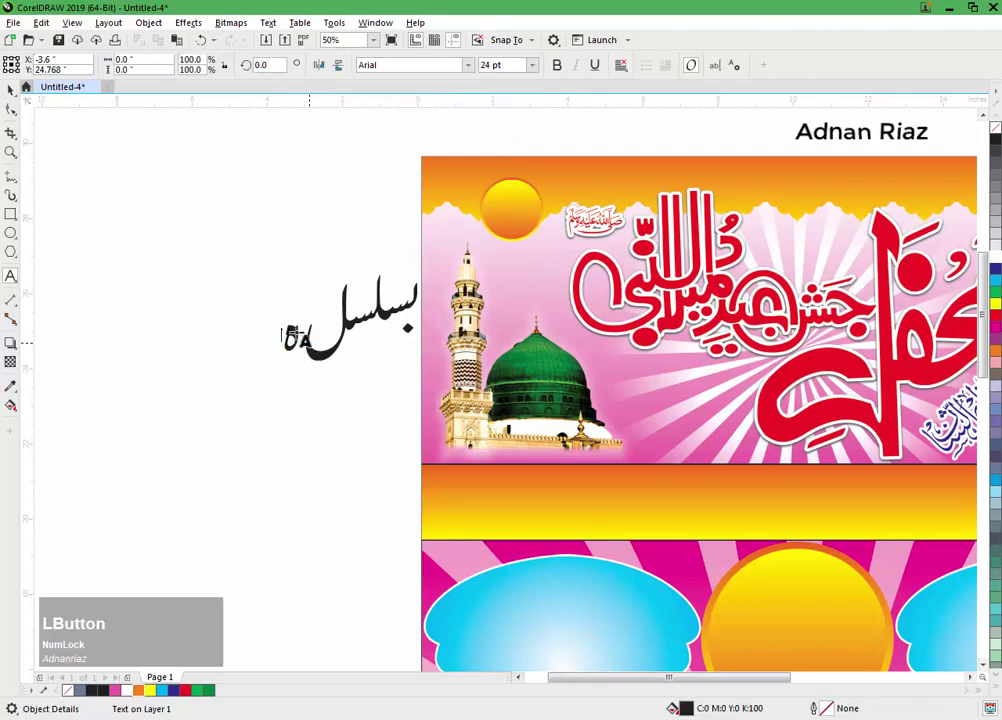
click(14, 96)
double_click(316, 352)
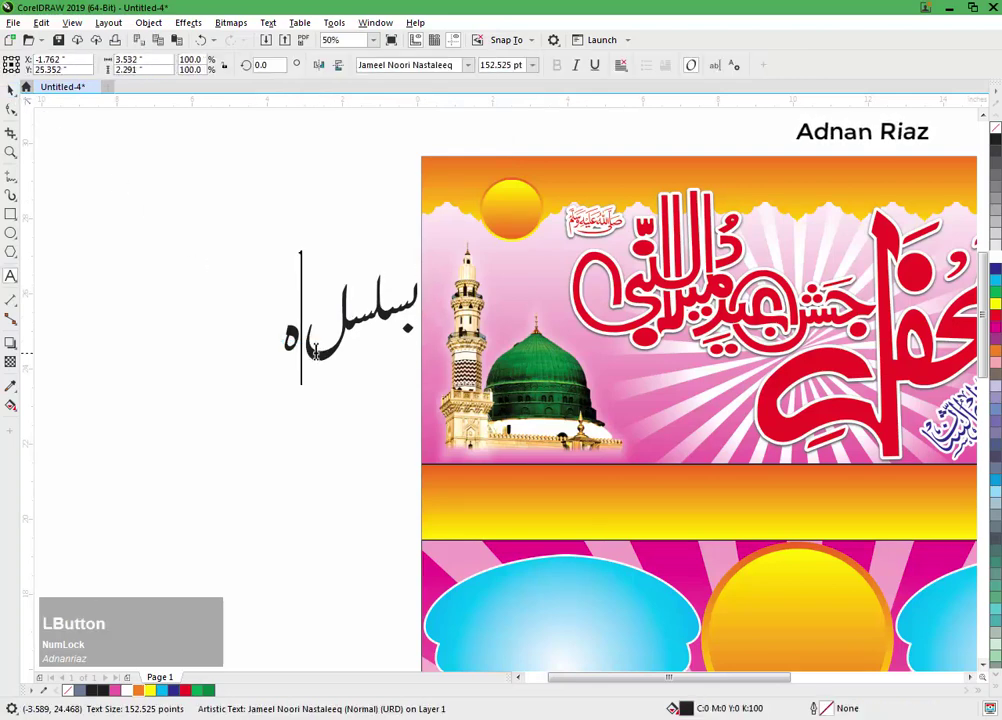
key(Right)
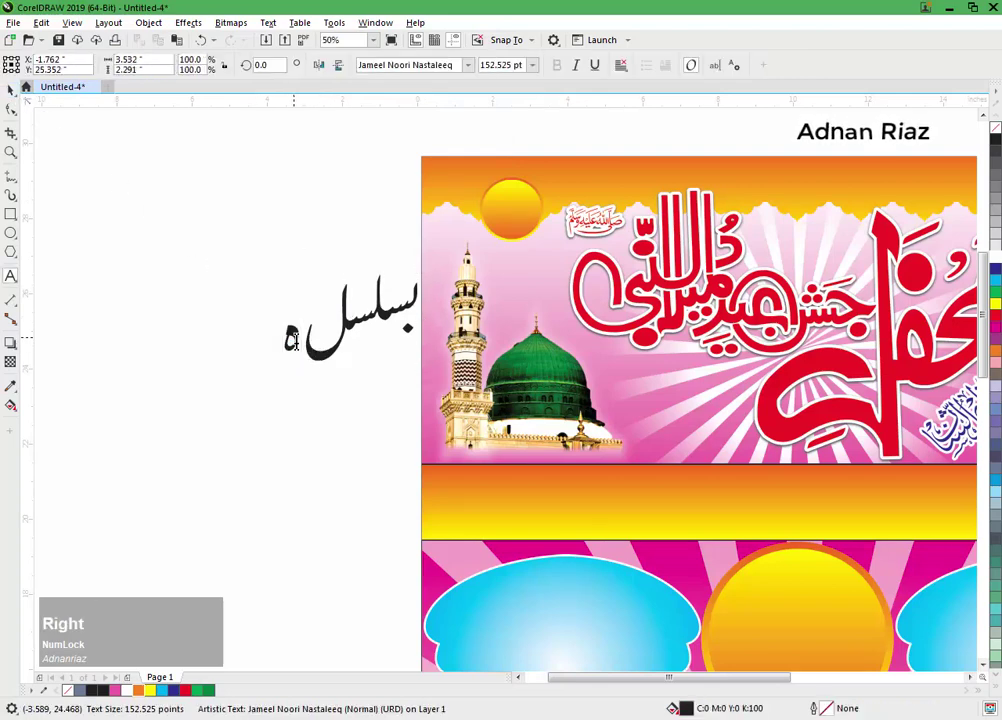
key(BackSpace)
key(BackSpace)
text(لہ)
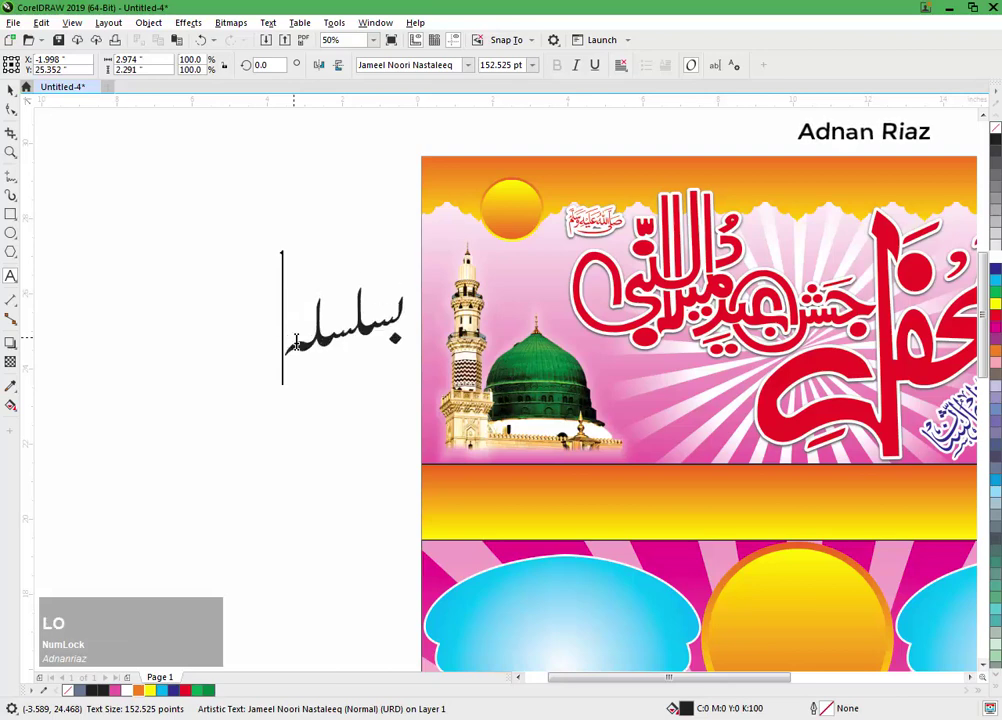
click(10, 89)
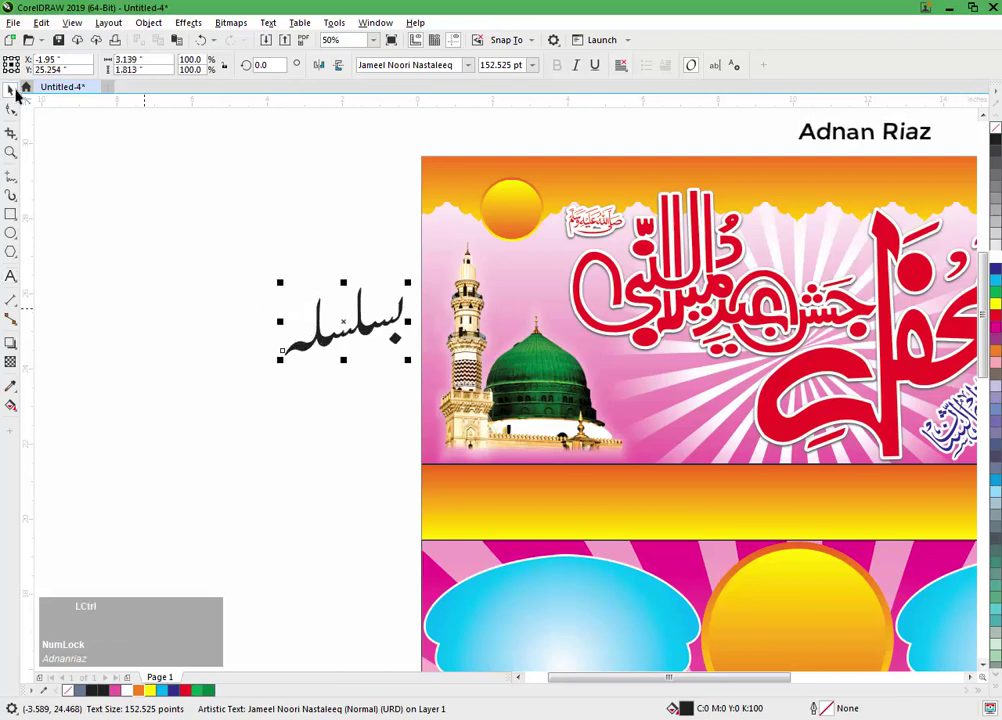
Step: Convert the Nastaleeq بسلسلہ text to curves and fit it above جشن in the header, scaled to 60.5%, about 1.9 inches wide
key(ctrl+q)
middle_click(130, 285)
drag(222, 423, 684, 347)
scroll(684, 347, up, 2)
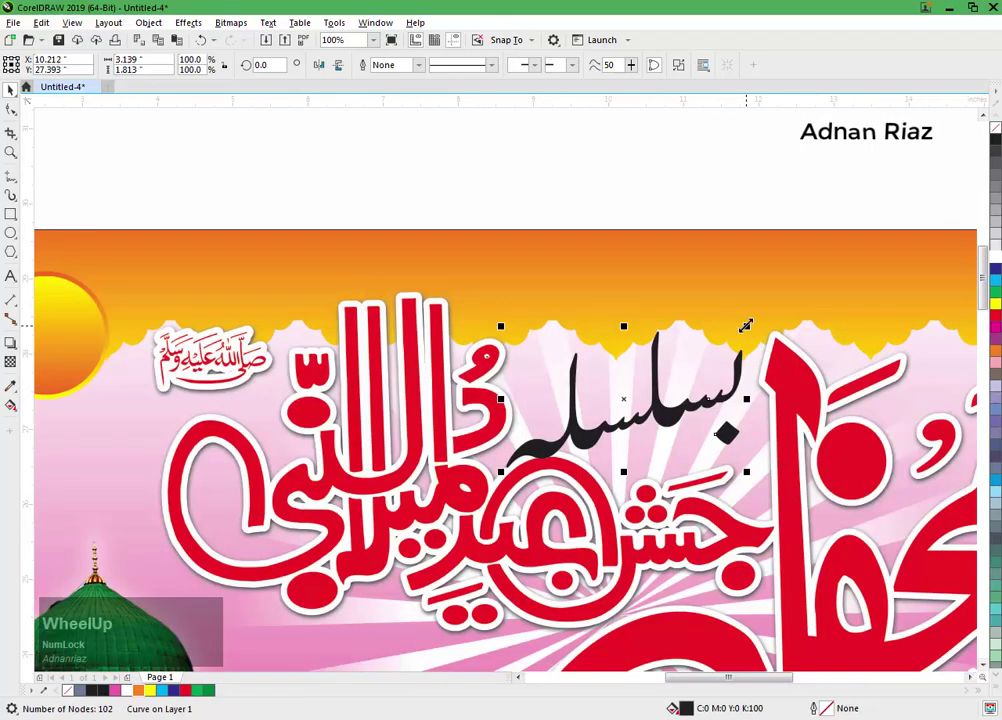
drag(745, 326, 662, 404)
shift+drag(685, 364, 711, 348)
drag(660, 409, 673, 403)
middle_click(420, 338)
scroll(420, 338, down, 2)
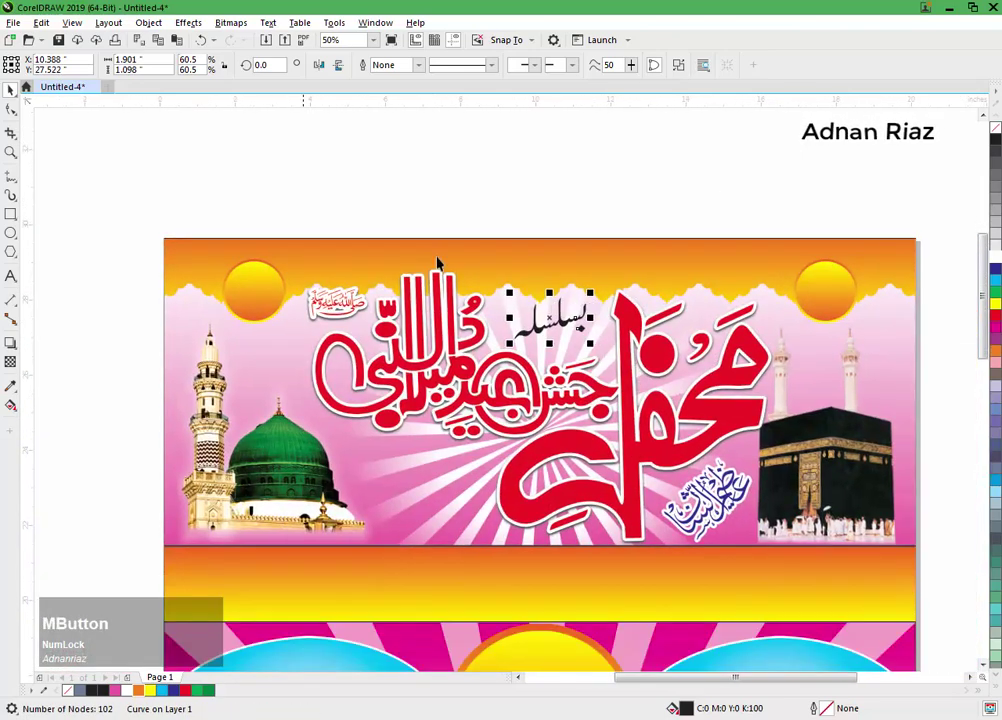
Step: Copy the outline pen, outline color and fill of the Azeemushan calligraphy onto the Nastaleeq بسلسلہ lettering
click(44, 22)
click(70, 117)
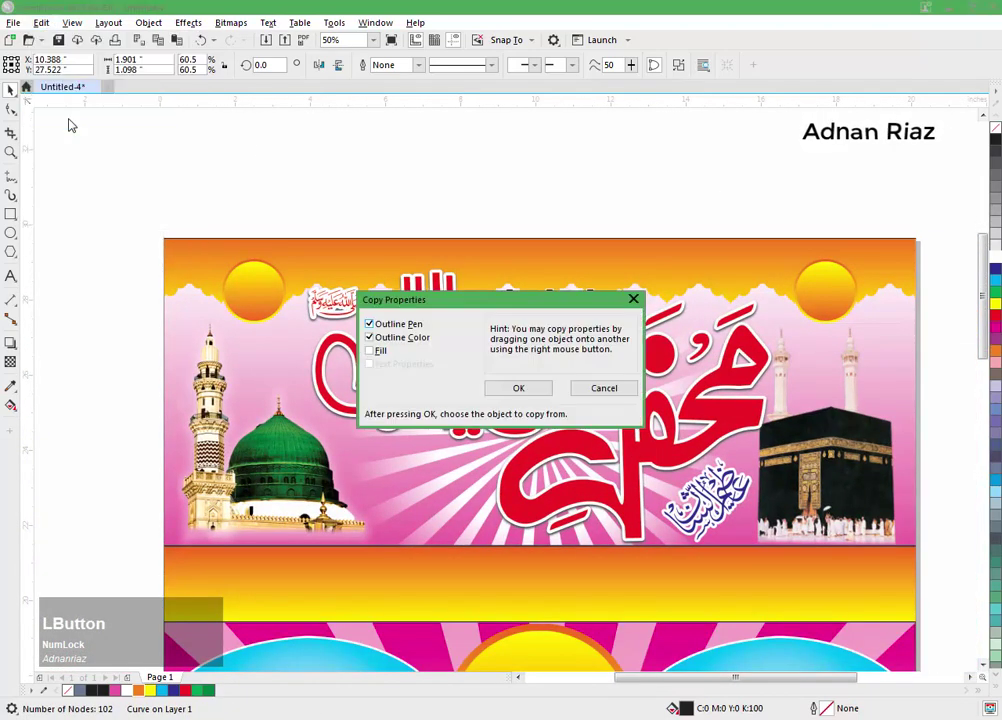
click(516, 388)
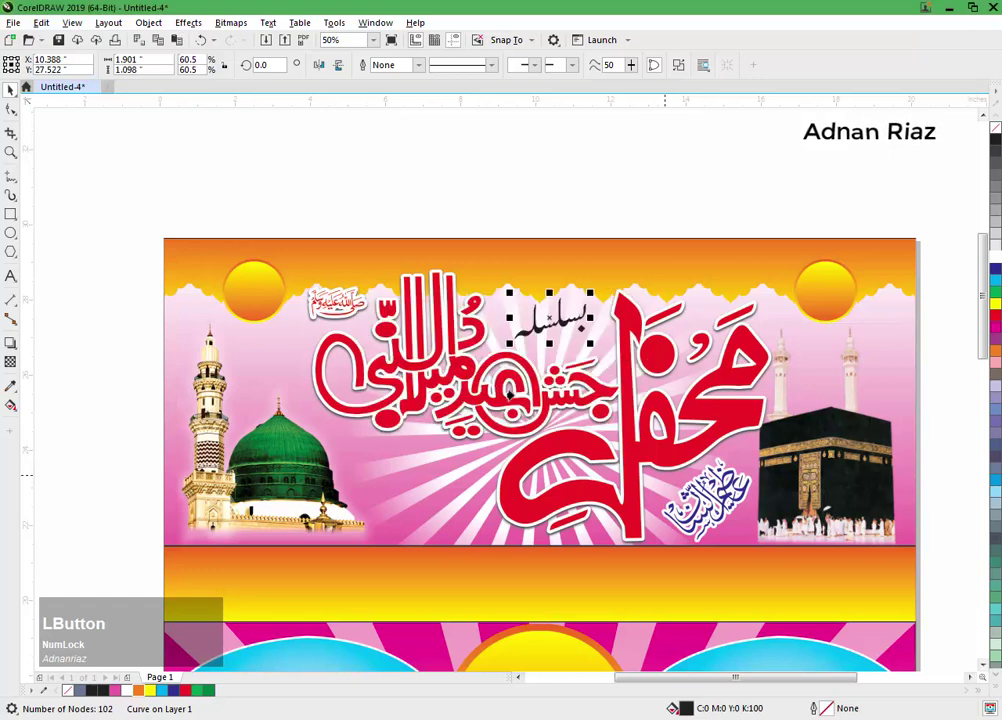
click(727, 486)
click(604, 192)
click(569, 319)
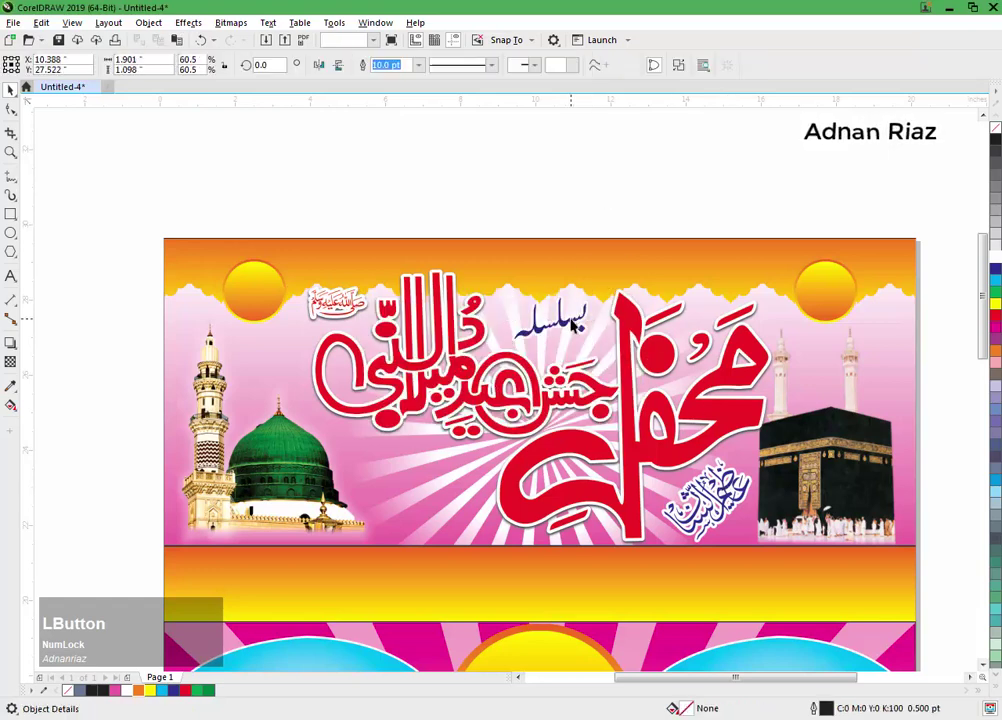
Step: Resize the blue Nastaleeq بسلسلہ lettering to 56.4%, about 1.77 inches wide, and reposition it above جشن
scroll(569, 319, up, 1)
mouse_move(605, 271)
mouse_down()
mouse_move(533, 315)
mouse_move(576, 317)
mouse_move(622, 272)
mouse_up()
drag(574, 334, 558, 337)
drag(523, 250, 551, 284)
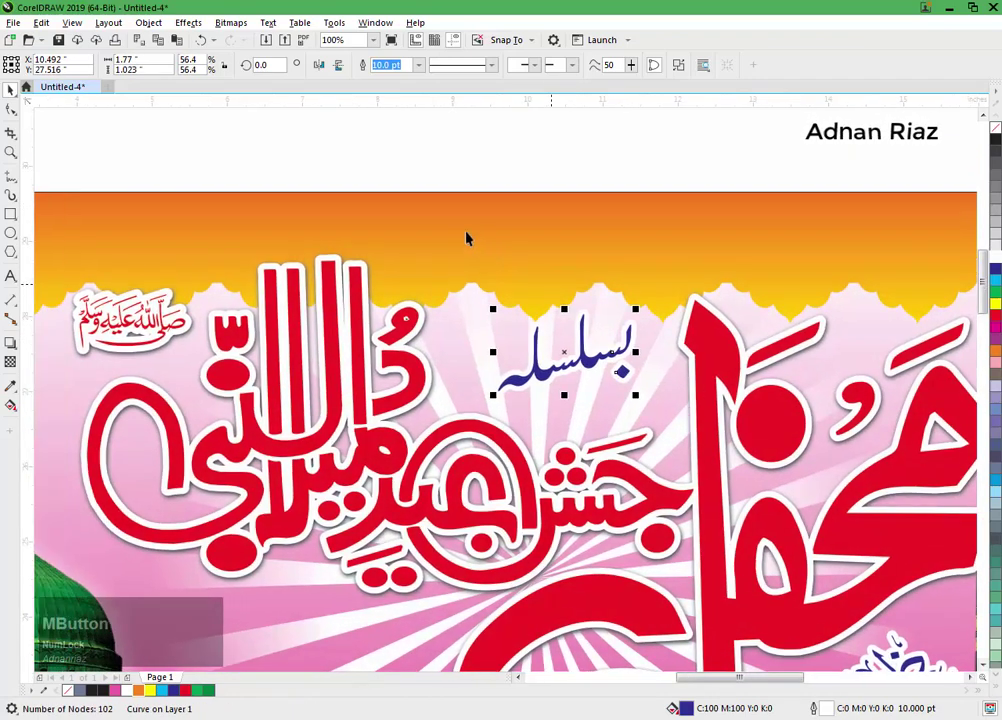
Step: Delete the Nastaleeq بسلسلہ lettering and enter the word again as new artistic text on the orange header band
key(Delete)
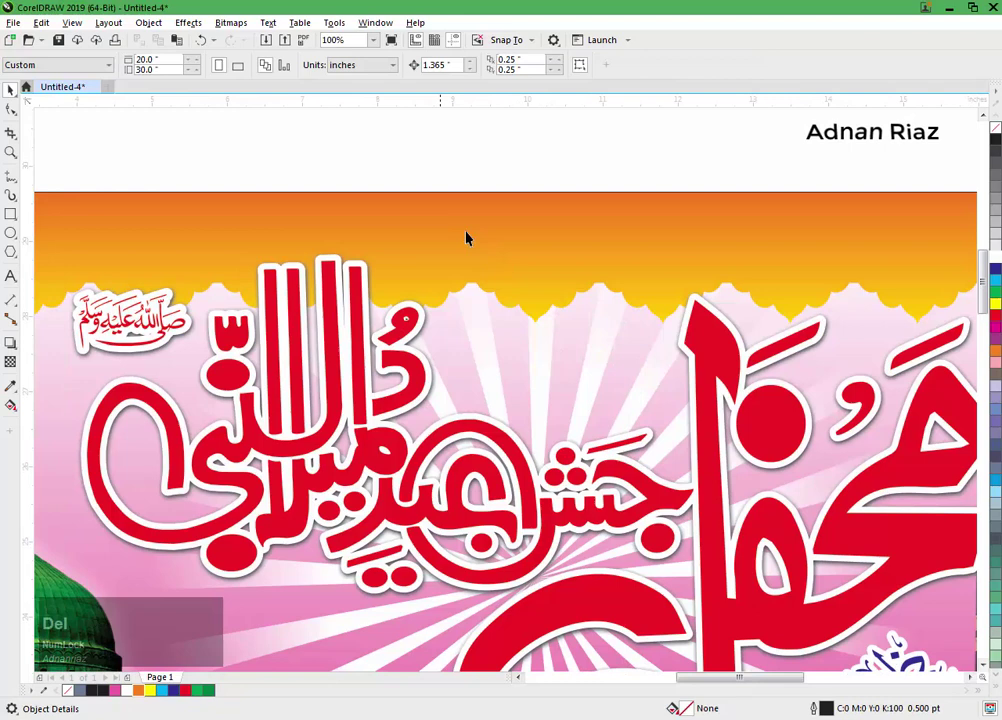
click(10, 276)
click(571, 254)
text(ب)
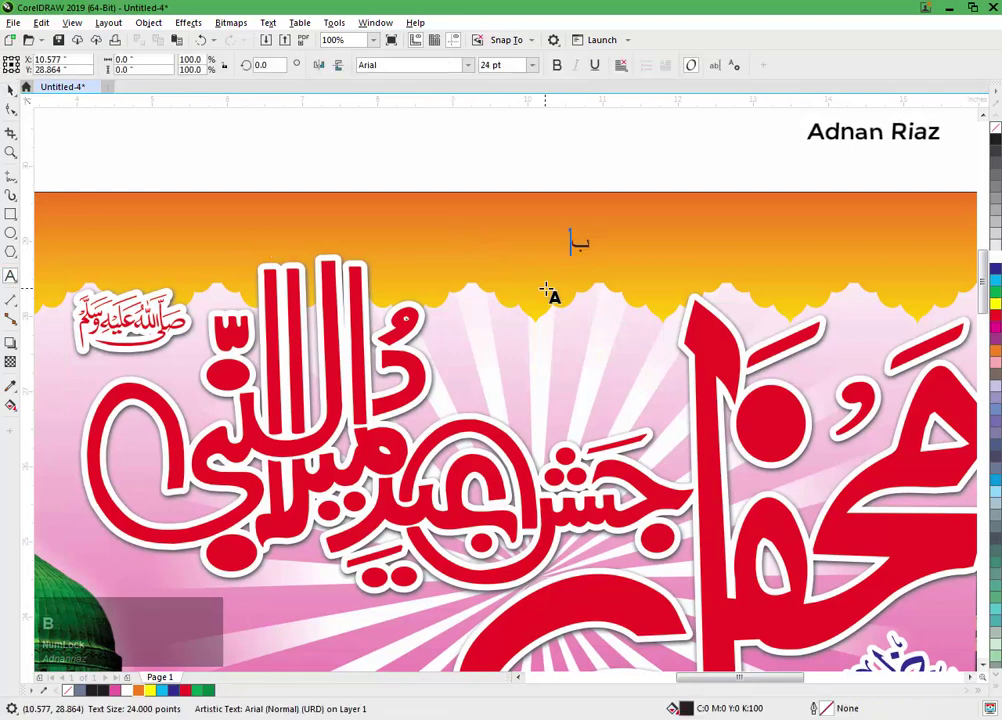
text(سلسلو)
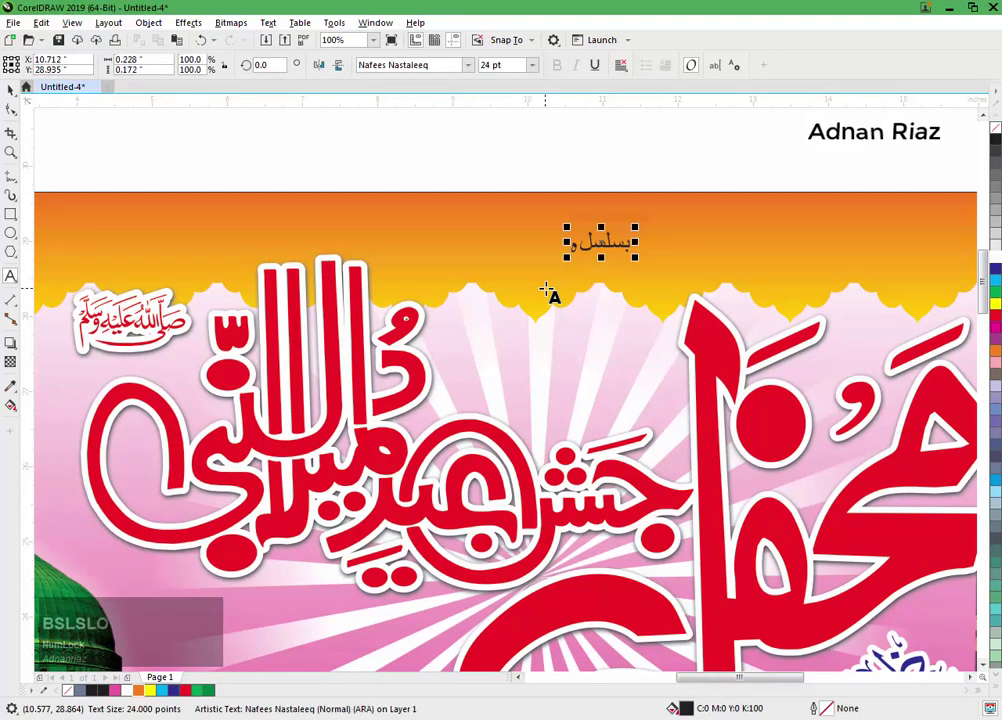
Step: Set the new بسلسلہ text on the orange header band in the Bombay Black Unicode font
click(11, 89)
click(467, 65)
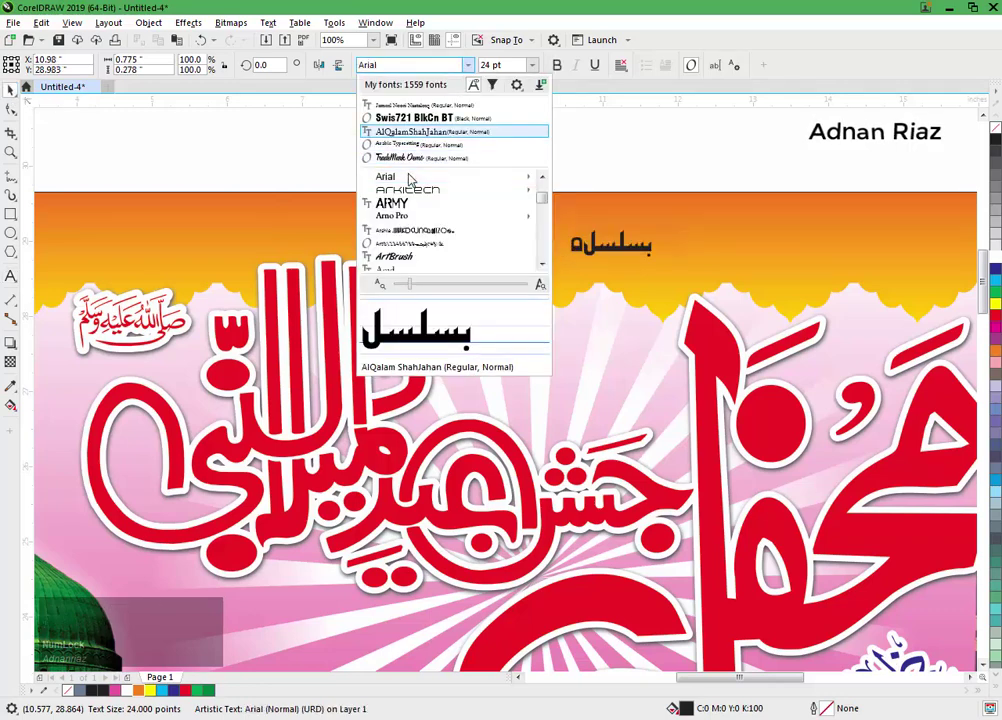
text(bom)
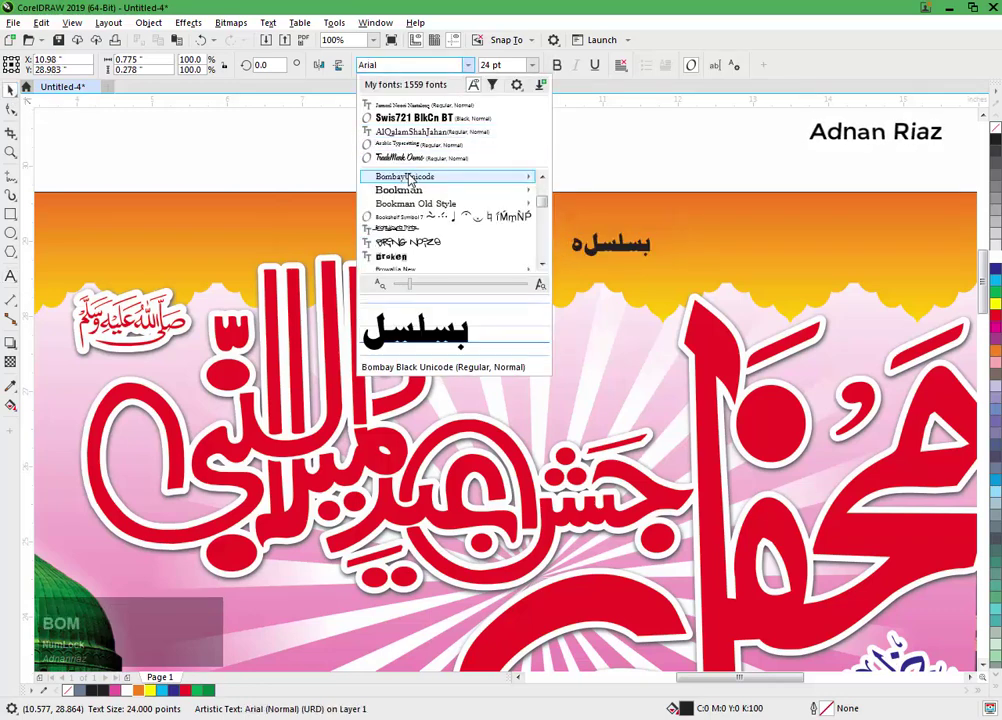
click(409, 179)
Step: Retype the final letters of the Bombay Black text so that بسلسلہ ends in a joined لہ
scroll(528, 233, up, 1)
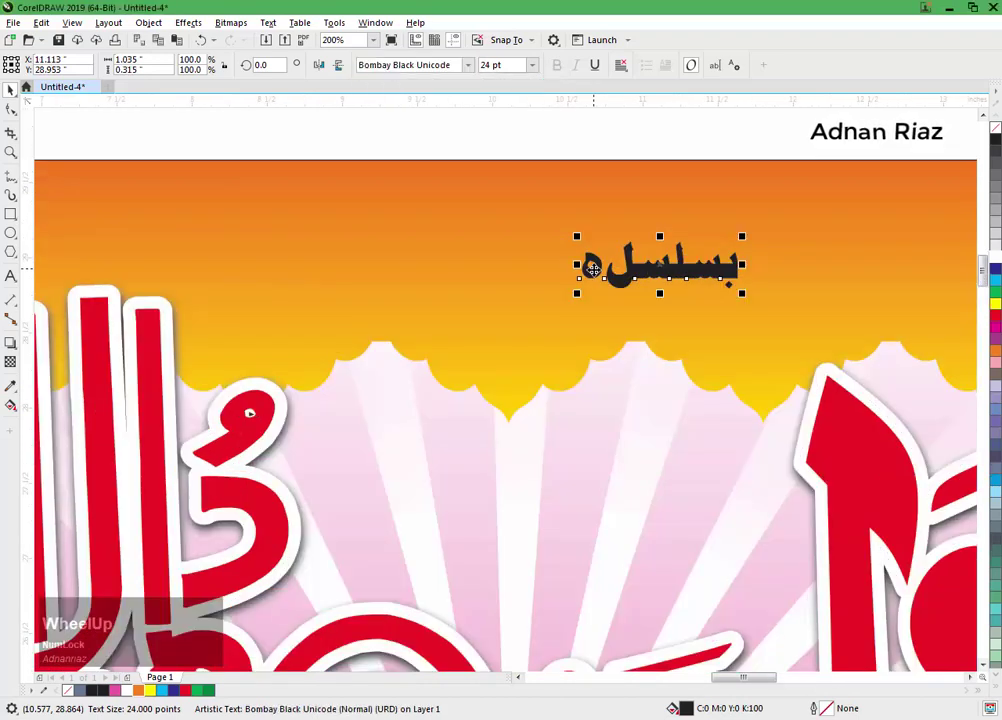
double_click(590, 268)
key(BackSpace)
key(BackSpace)
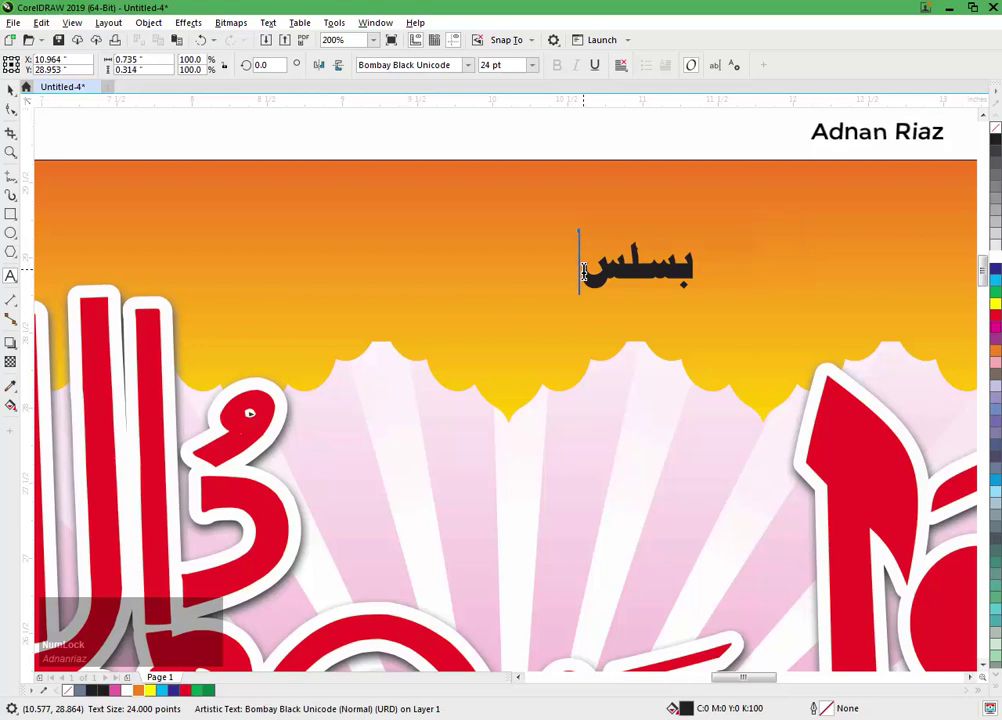
text(لہ)
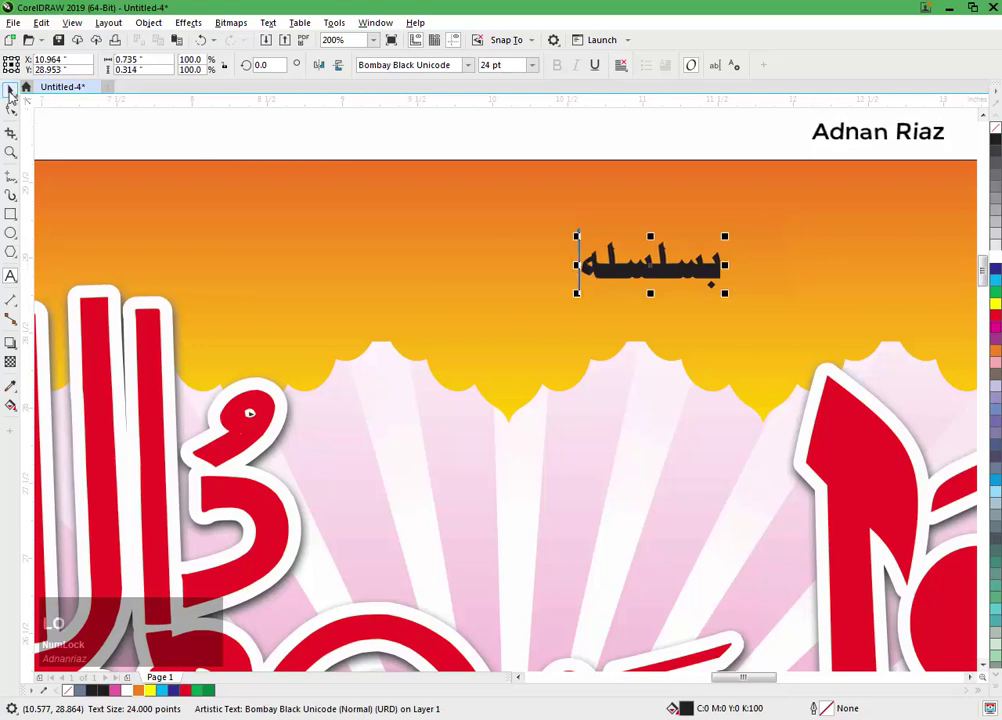
click(10, 90)
Step: Convert the Bombay Black بسلسلہ text to curves, break it apart and weld all its pieces into one shape
scroll(565, 264, down, 1)
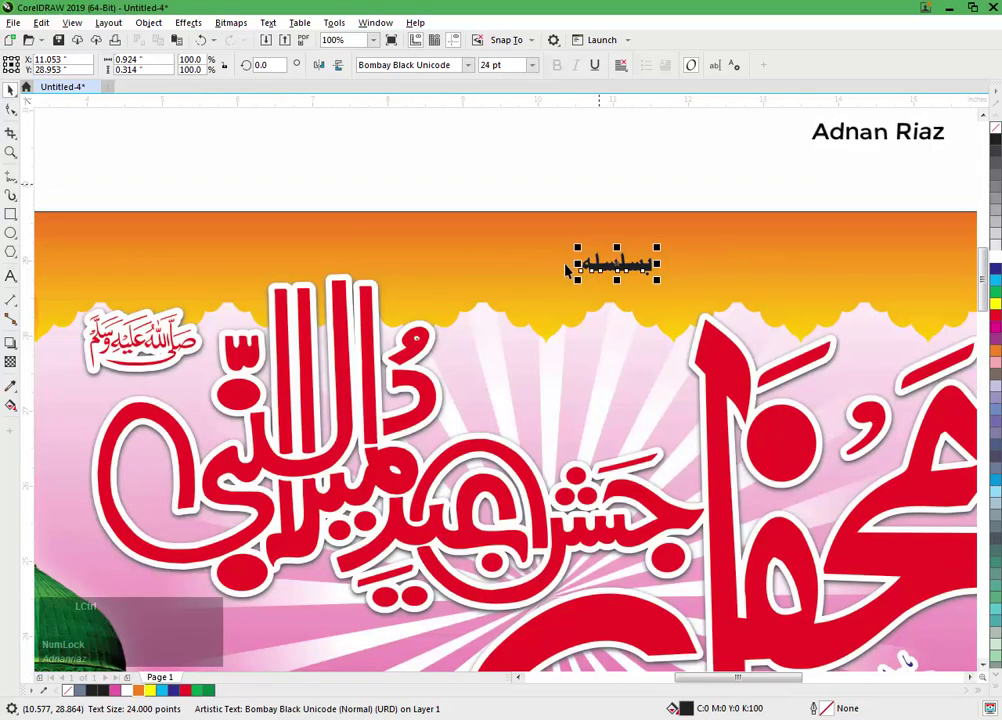
key(ctrl+q)
scroll(655, 224, up, 1)
click(681, 66)
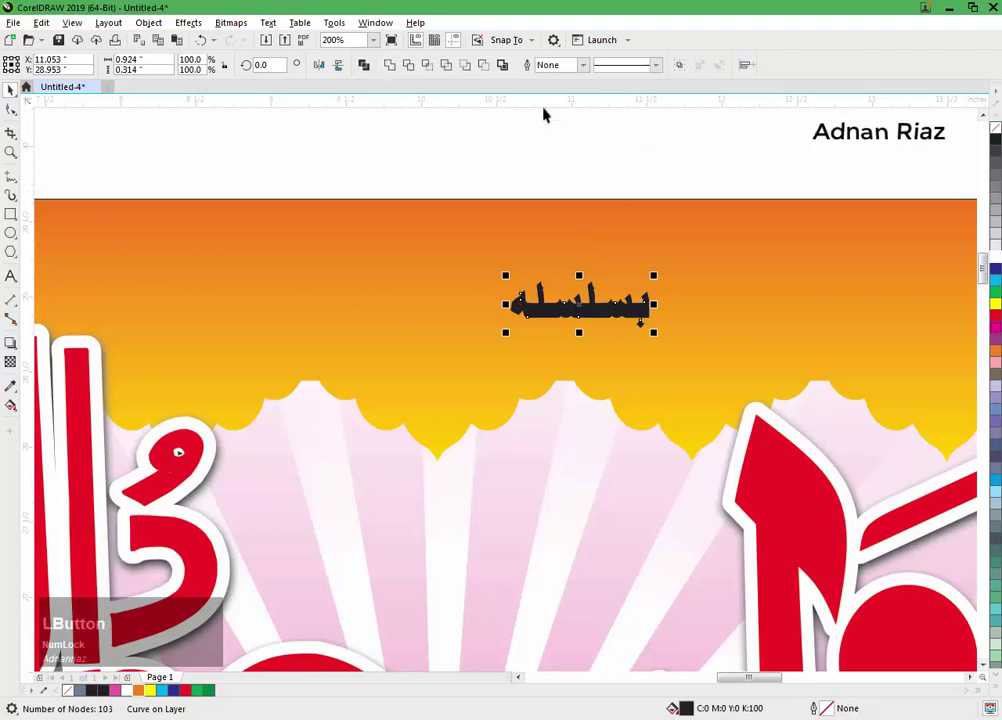
drag(398, 145, 544, 343)
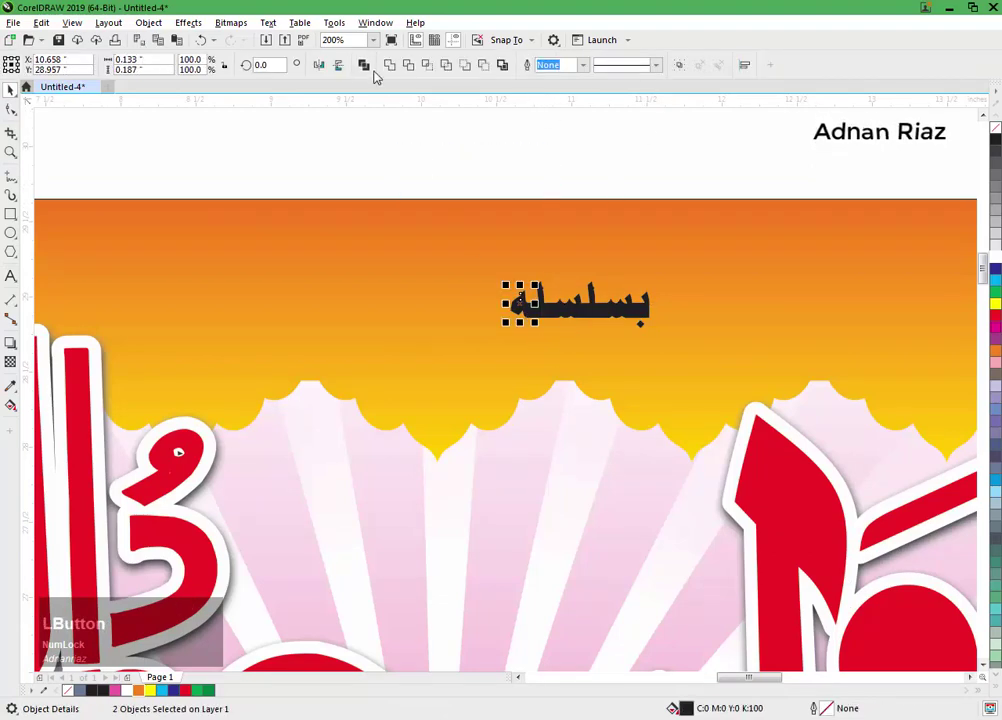
drag(409, 145, 734, 360)
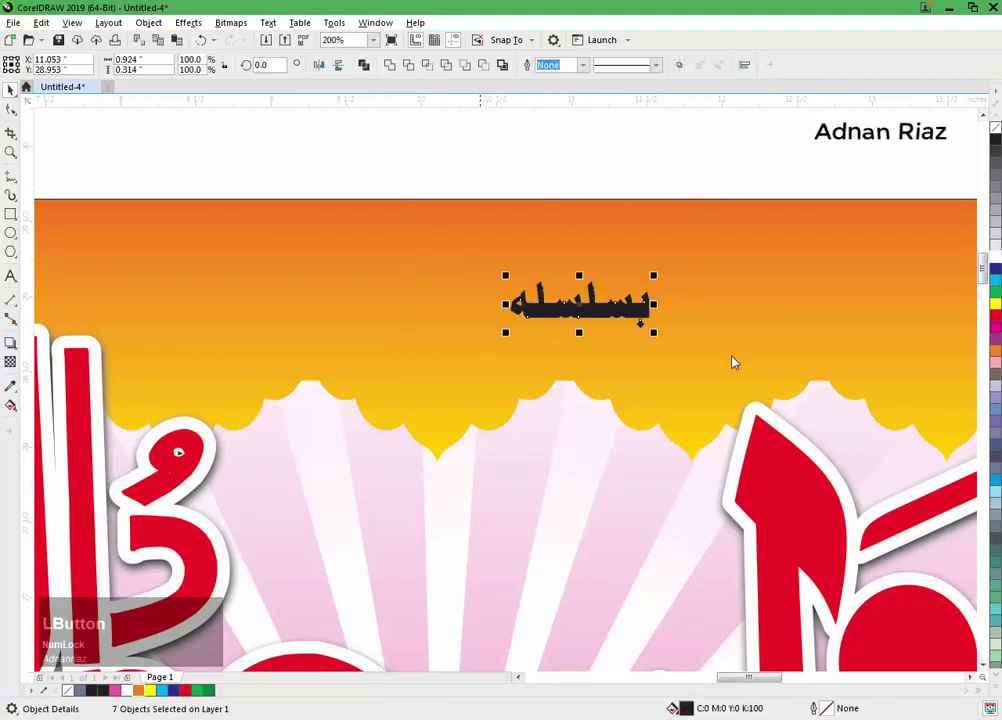
click(389, 65)
Step: Move the welded بسلسلہ lettering above جشن and enlarge it to 235.3%, about 2.17 inches wide
scroll(620, 210, down, 2)
drag(644, 250, 628, 345)
drag(565, 390, 593, 391)
drag(661, 507, 581, 381)
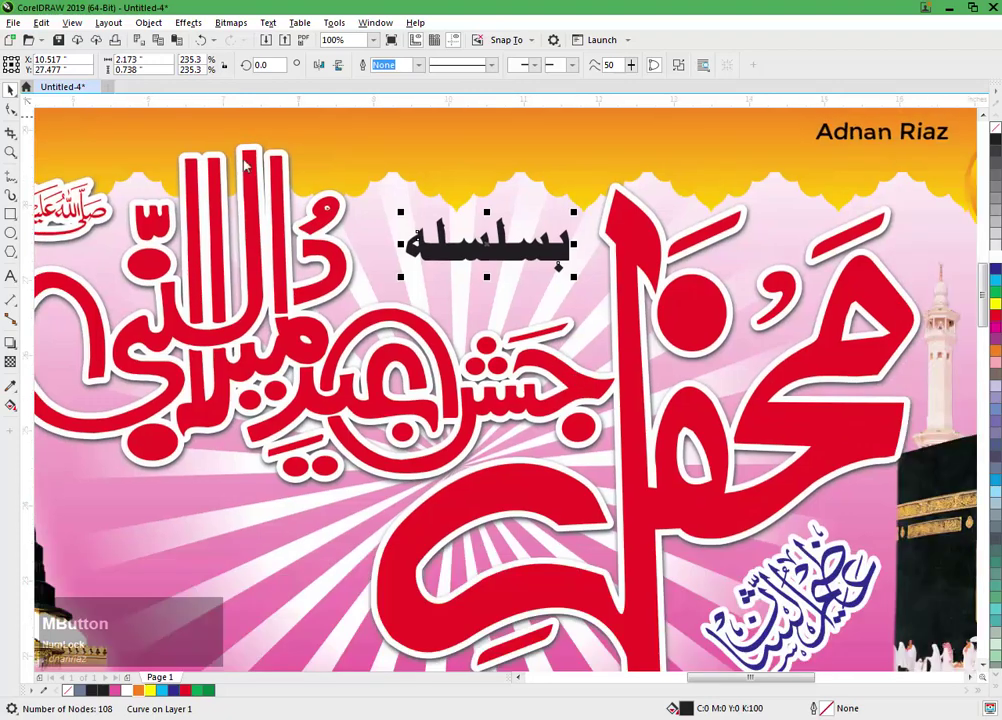
Step: Copy the outline pen, outline color and fill of the Azeemushan calligraphy onto the welded بسلسلہ lettering
click(40, 23)
click(82, 119)
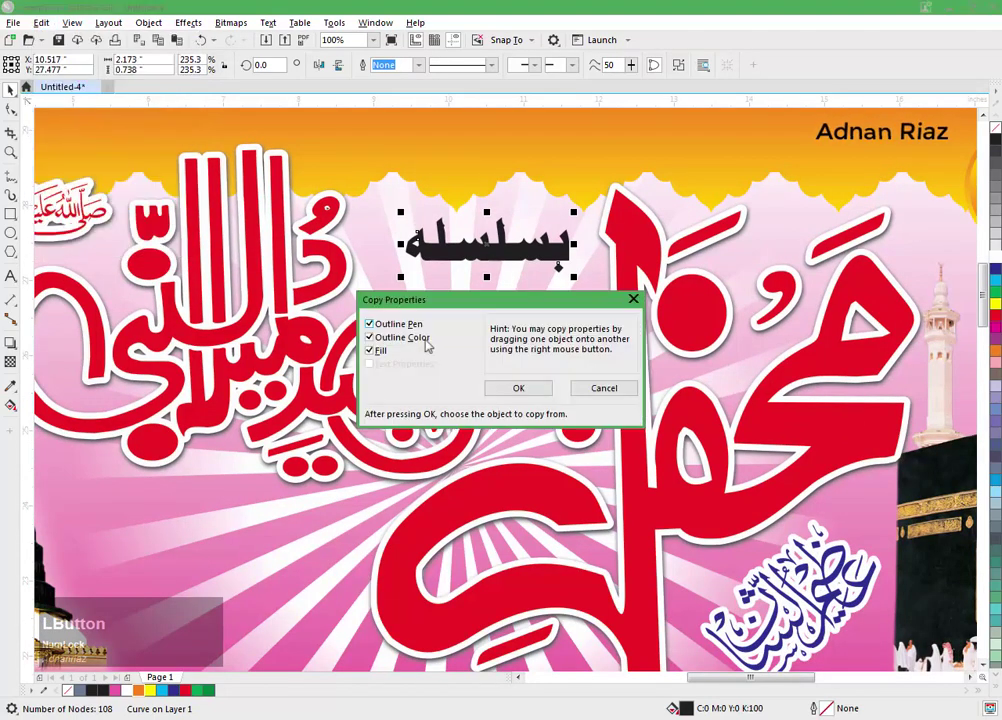
click(495, 389)
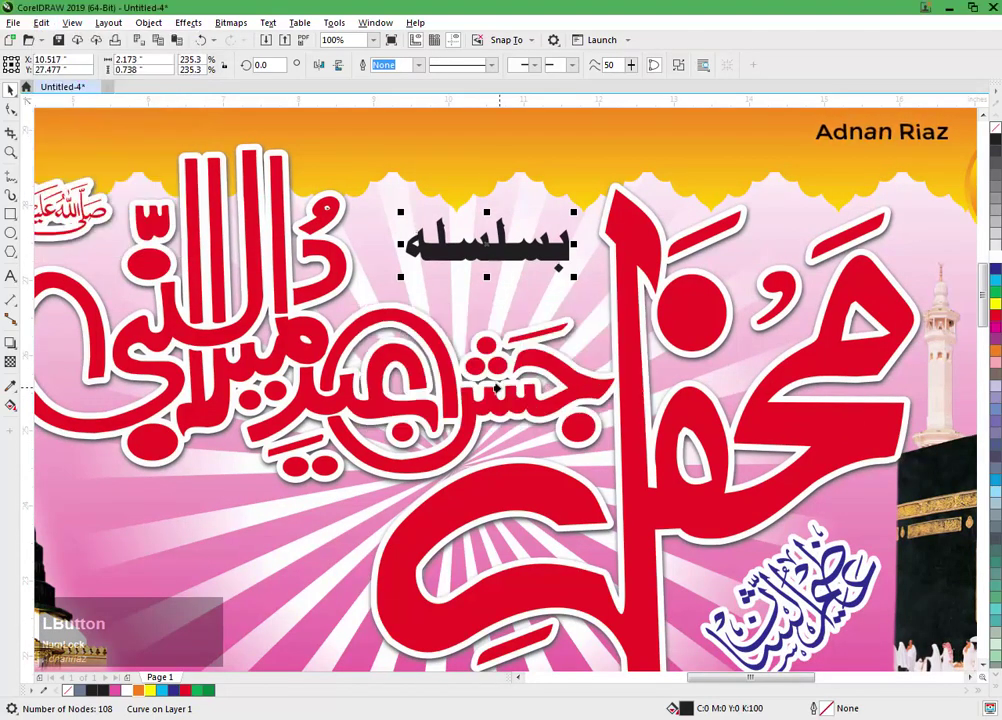
click(822, 581)
scroll(595, 334, down, 1)
click(588, 192)
Step: Bring the crossed-swords dome emblem from beside the page into the header, under the عید میلاد النبی calligraphy
drag(598, 352, 587, 300)
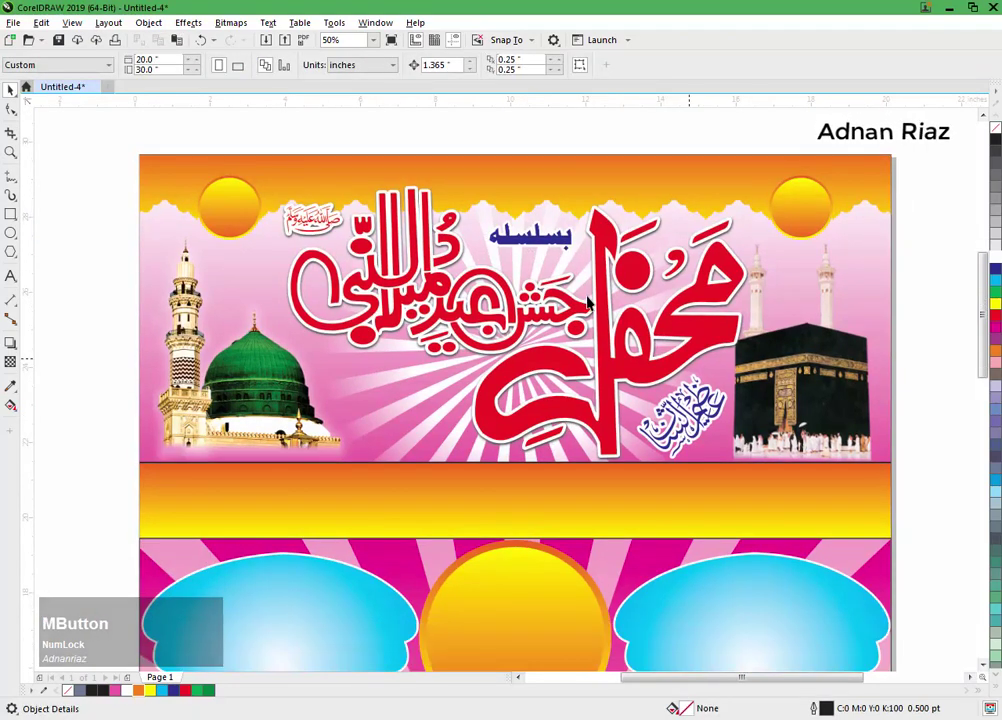
middle_click(572, 284)
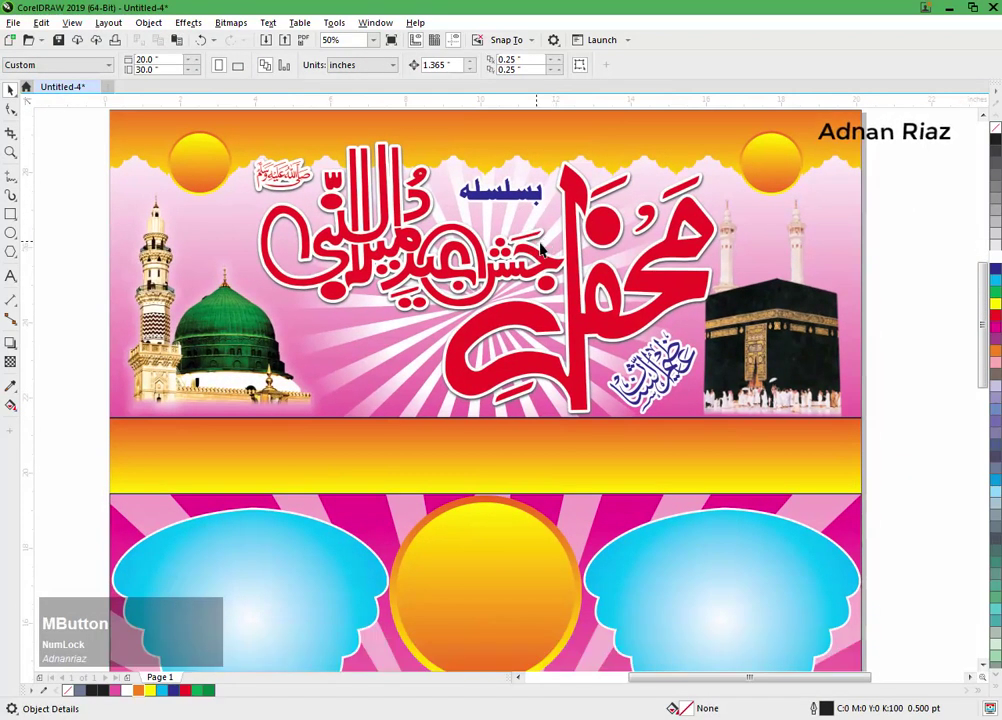
scroll(545, 255, down, 1)
middle_click(541, 250)
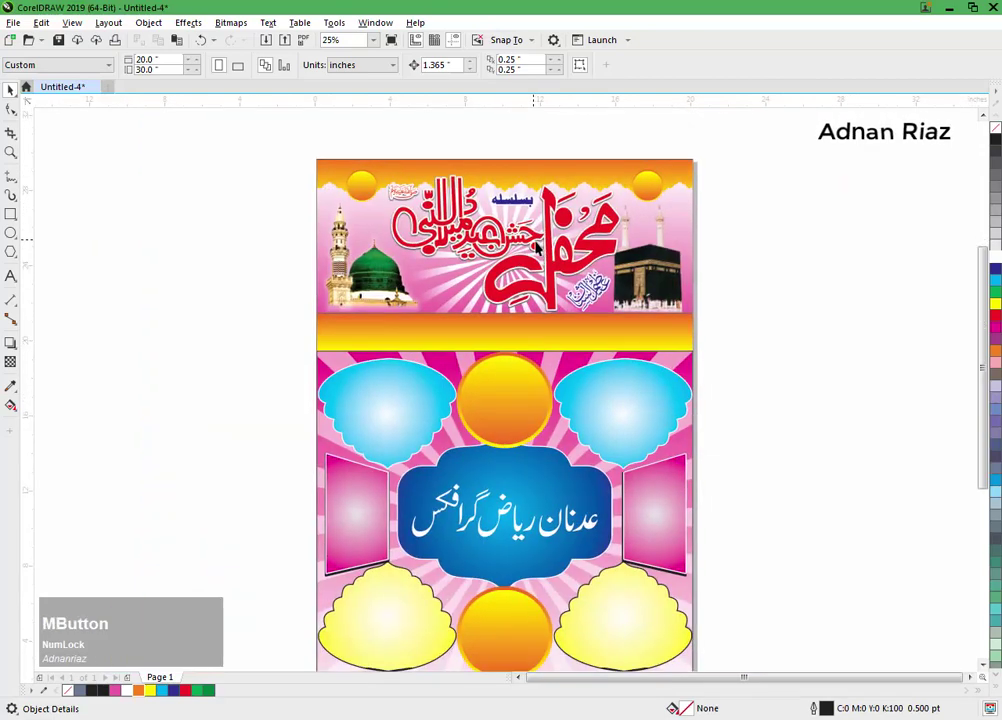
key(F4)
scroll(718, 273, down, 1)
drag(244, 355, 489, 248)
scroll(488, 243, up, 2)
scroll(488, 242, down, 2)
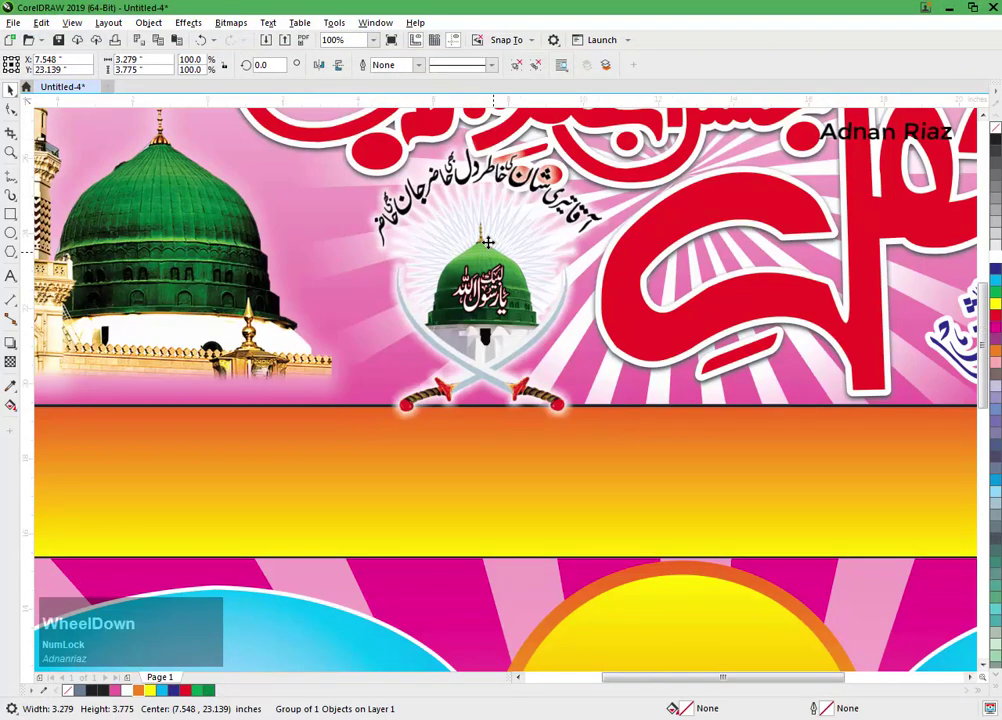
Step: Shift the crossed-swords emblem toward the green-domed mosque, into the gap before the sweep of محفل
middle_click(488, 242)
drag(556, 279, 393, 305)
scroll(532, 298, up, 1)
click(660, 193)
scroll(594, 198, up, 1)
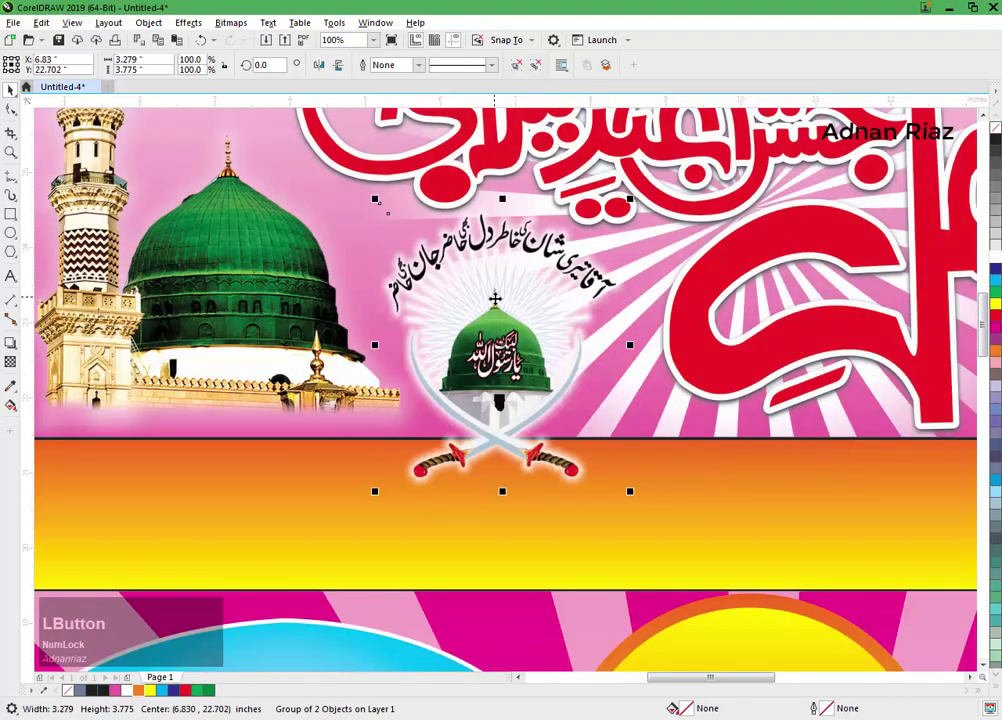
scroll(510, 294, down, 1)
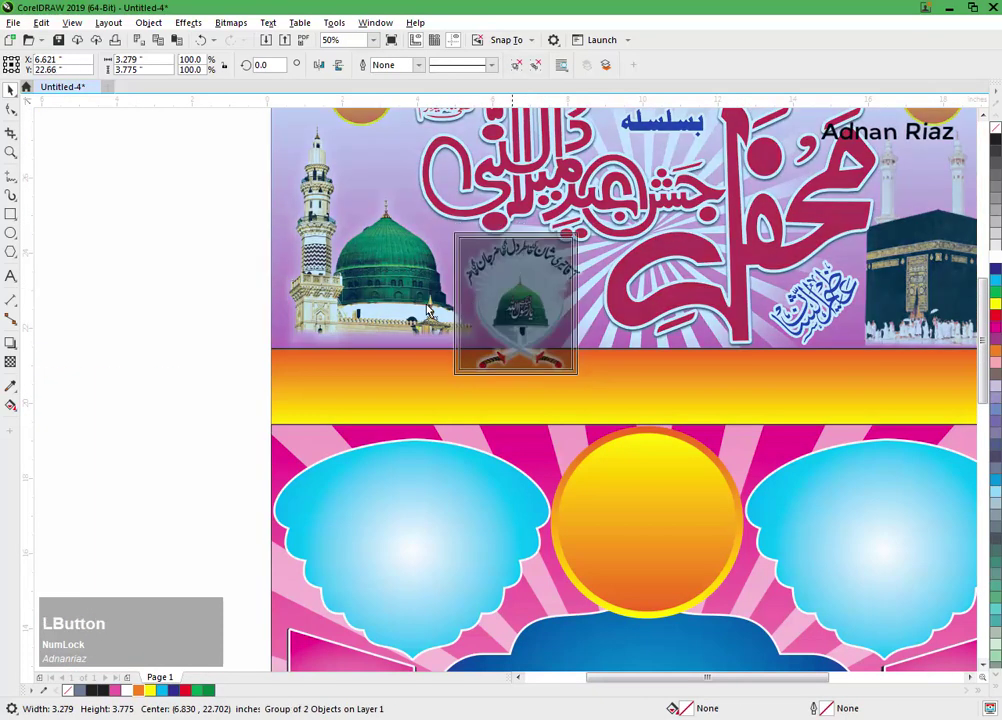
mouse_move(510, 294)
mouse_down()
mouse_move(414, 291)
mouse_move(547, 288)
mouse_move(539, 295)
mouse_move(522, 280)
mouse_up()
Step: Ungroup the crossed-swords emblem and delete the white glow behind it
click(516, 64)
click(403, 218)
click(382, 345)
key(Delete)
scroll(522, 280, up, 1)
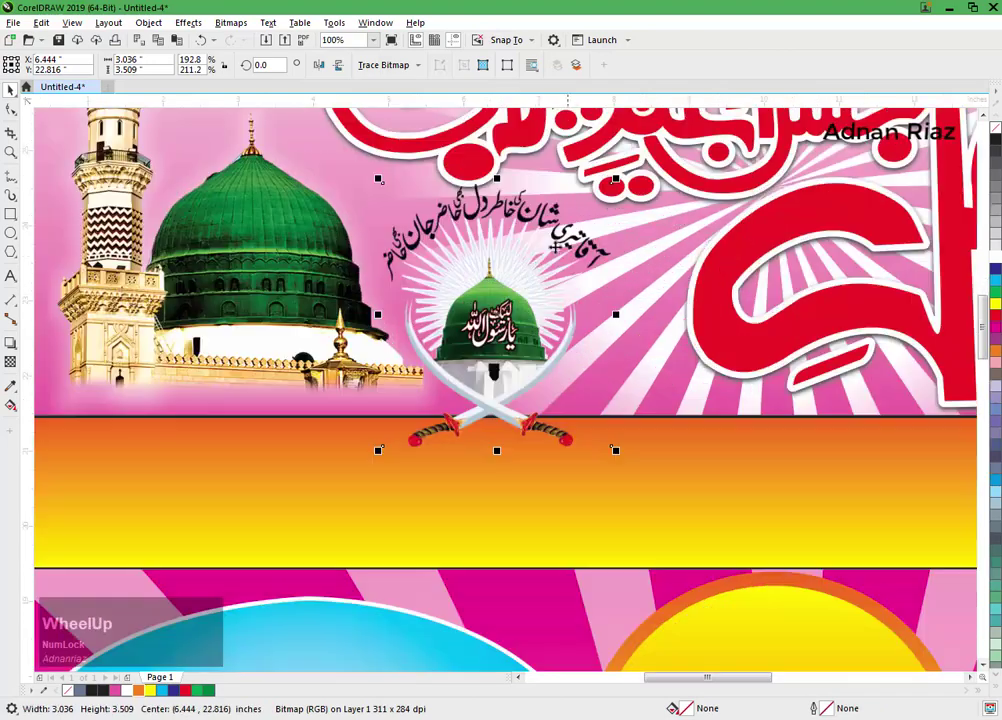
Step: Shrink the crossed-swords emblem to about 2.38 by 2.75 inches and fit it above the orange band beside the mosque
drag(615, 179, 567, 234)
drag(502, 321, 525, 313)
drag(593, 225, 624, 201)
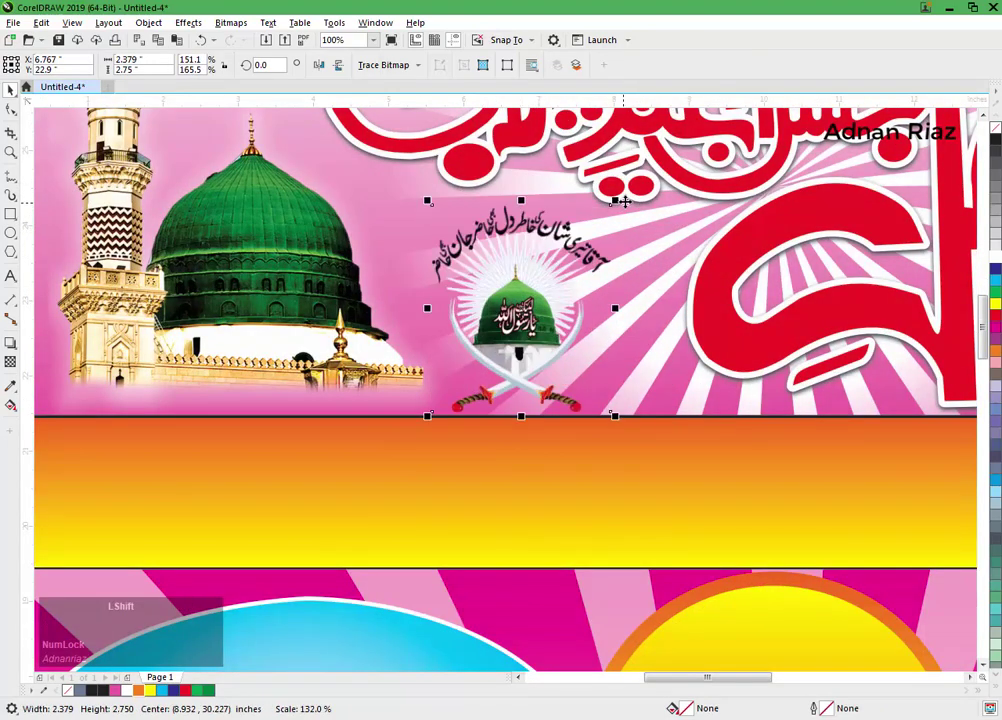
scroll(622, 197, down, 2)
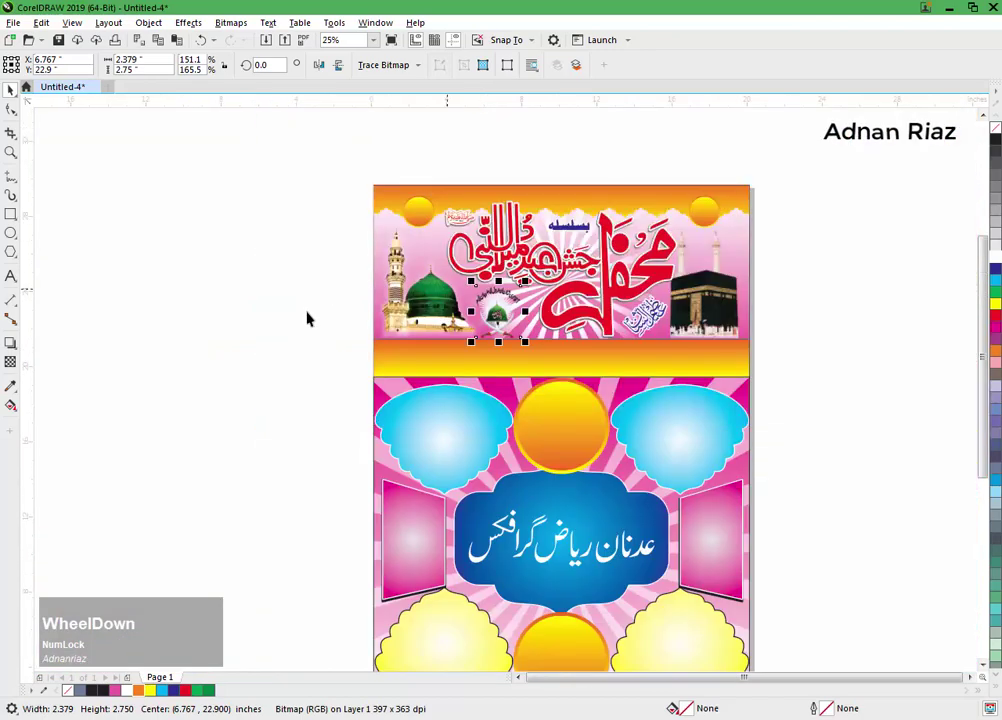
Step: Deselect the emblem, switch to the file browser and open the Writing Tools folder inside My designs
click(307, 318)
middle_click(307, 318)
middle_click(307, 318)
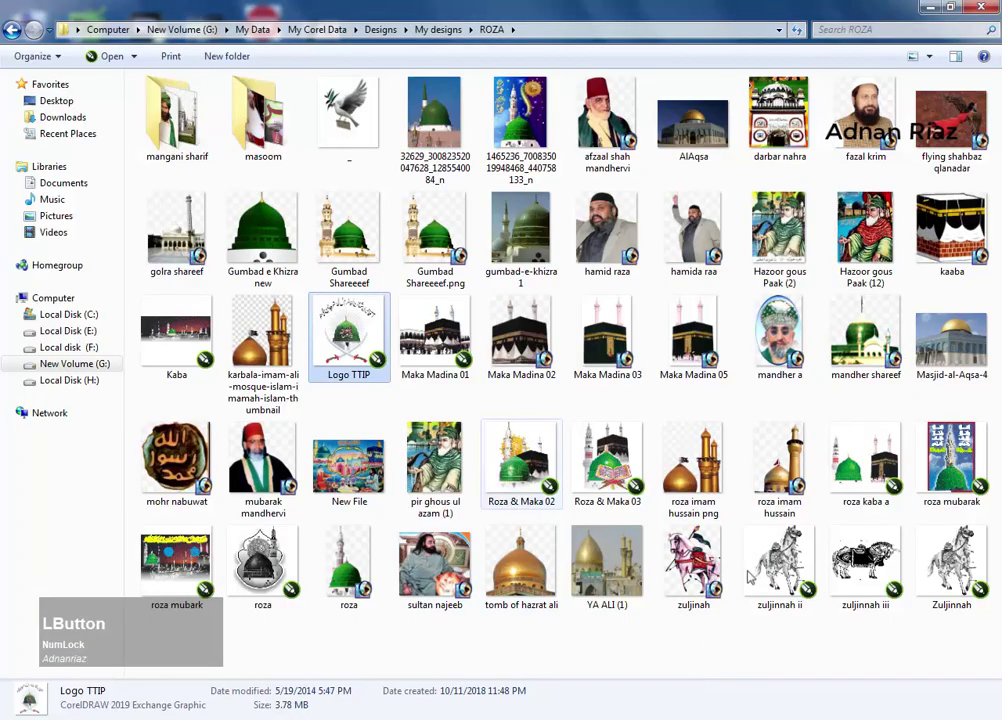
key(BackSpace)
double_click(951, 215)
click(599, 322)
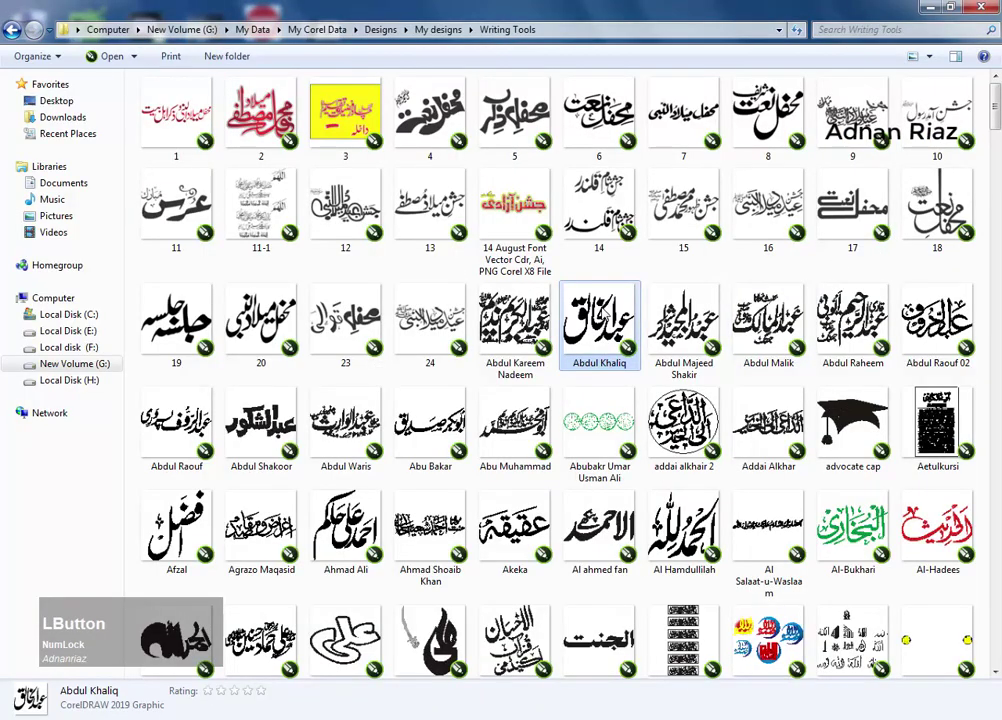
Step: Import the "Ya Allah 02" and "Ya Rasool Allah" medallions together onto the poster's side edge at the orange band
key(y)
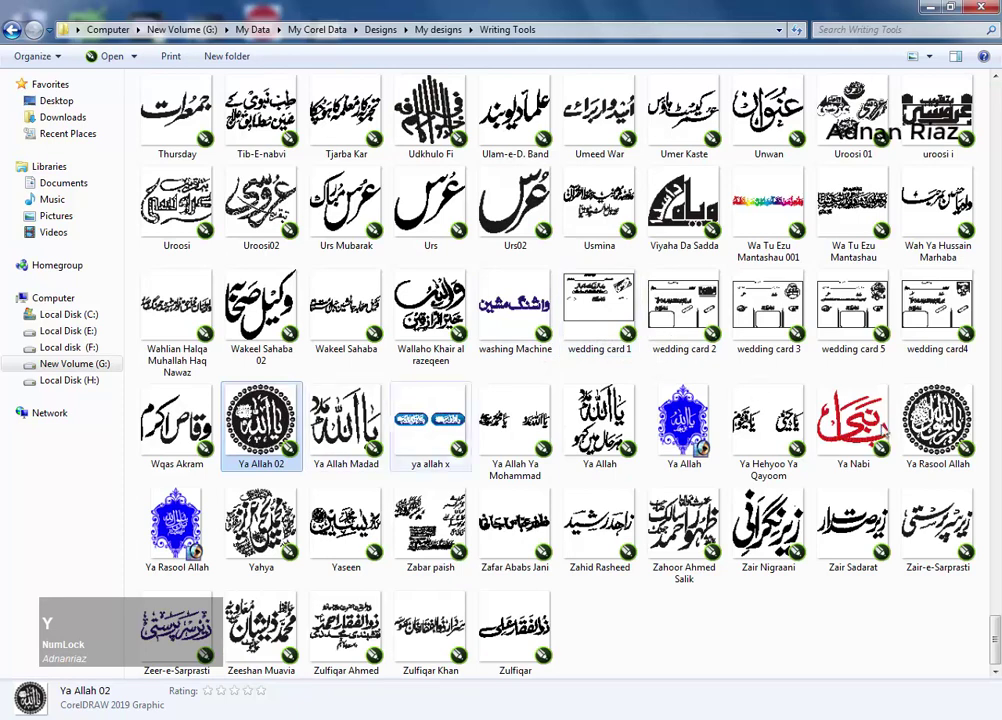
key(ctrl)
ctrl+click(936, 420)
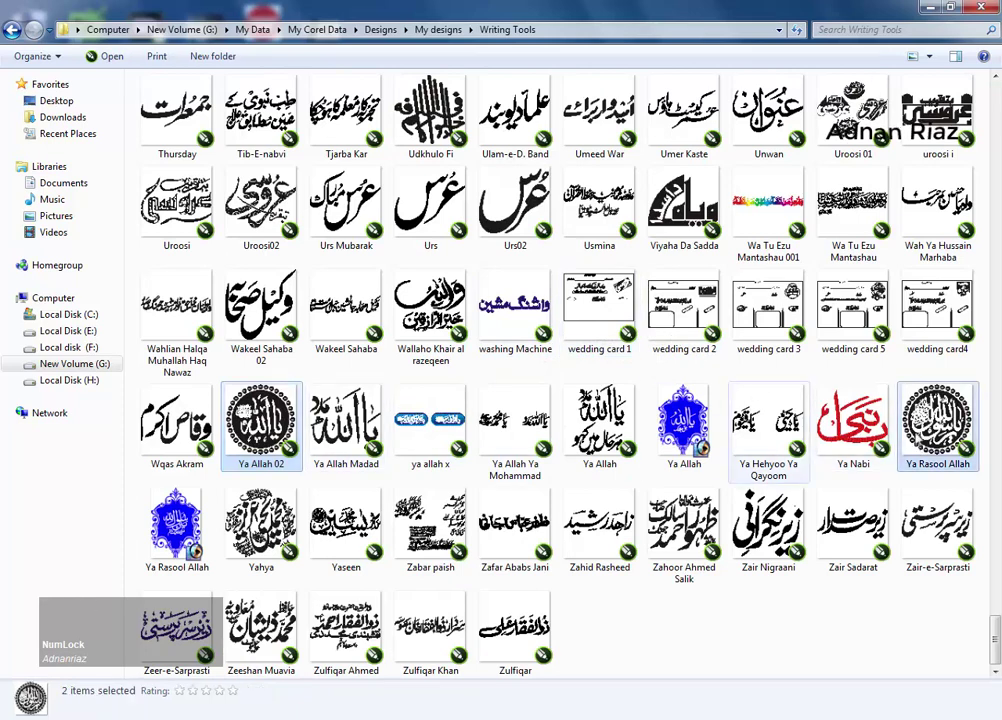
drag(936, 420, 333, 373)
scroll(300, 340, up, 4)
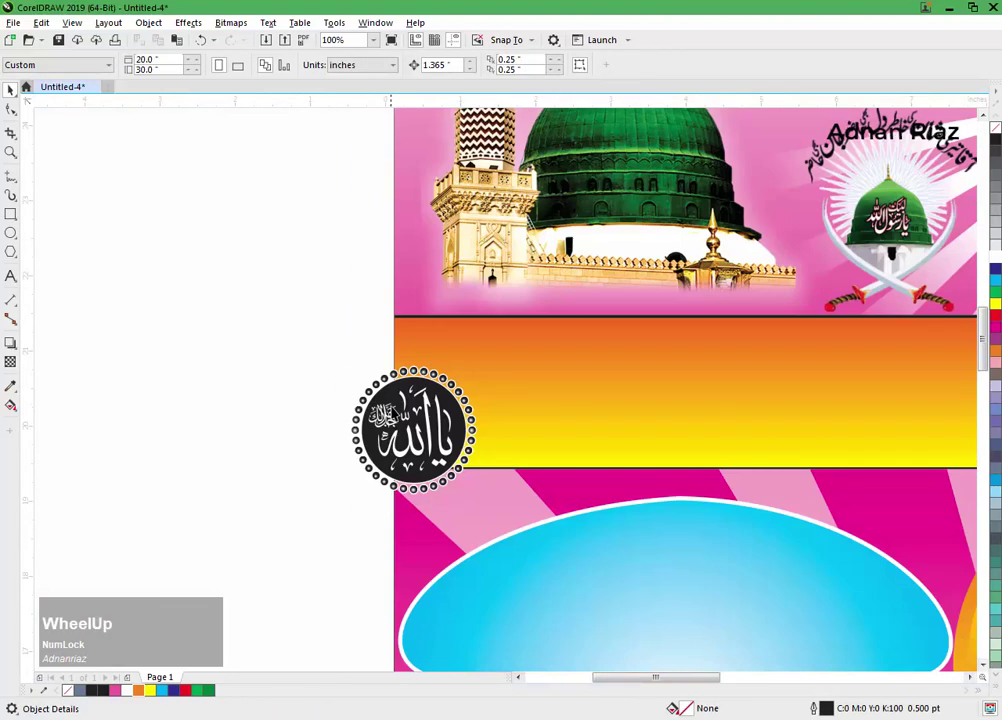
drag(420, 410, 345, 345)
drag(433, 413, 403, 510)
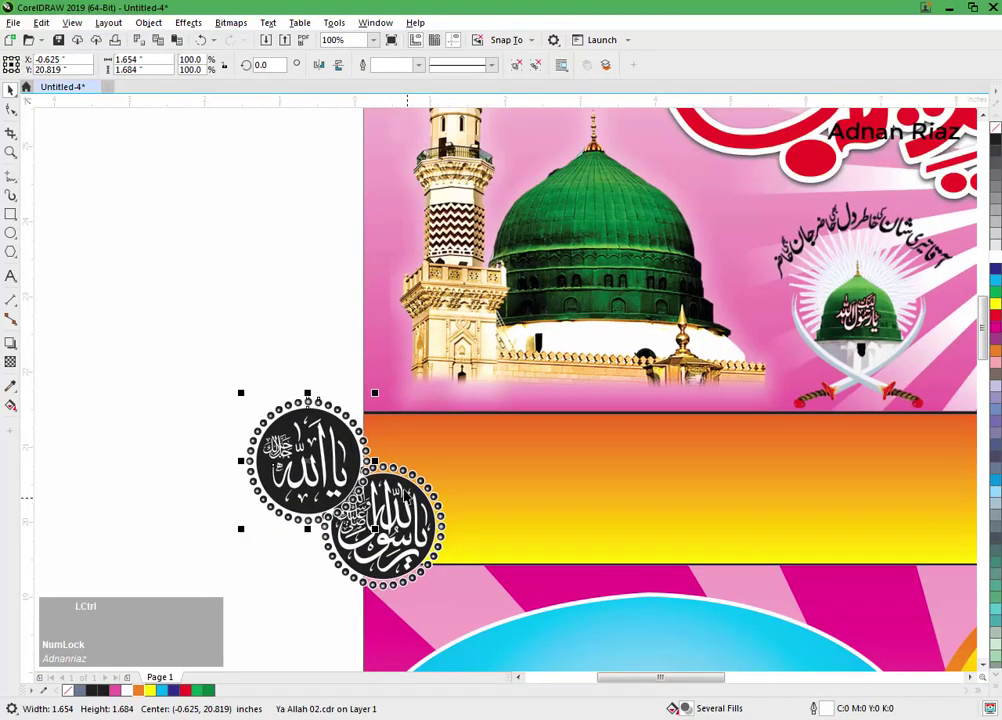
key(ctrl+z)
scroll(400, 495, down, 1)
click(440, 543)
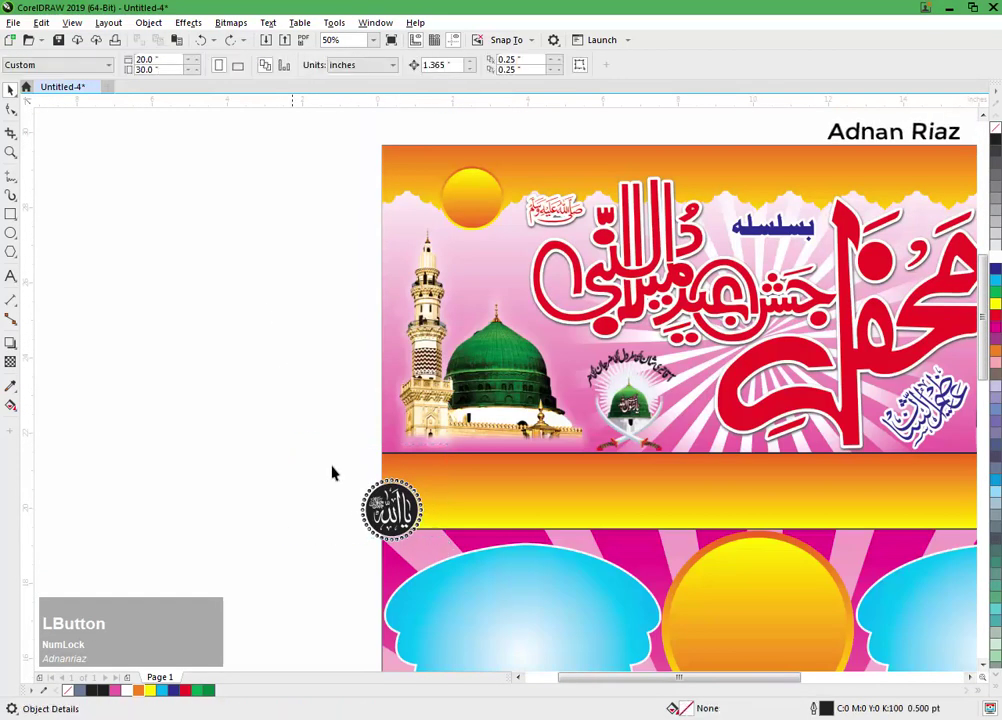
Step: Move both overlapping medallions together to the blank area just above the header near the minaret
click(392, 508)
drag(392, 508, 521, 128)
middle_click(524, 134)
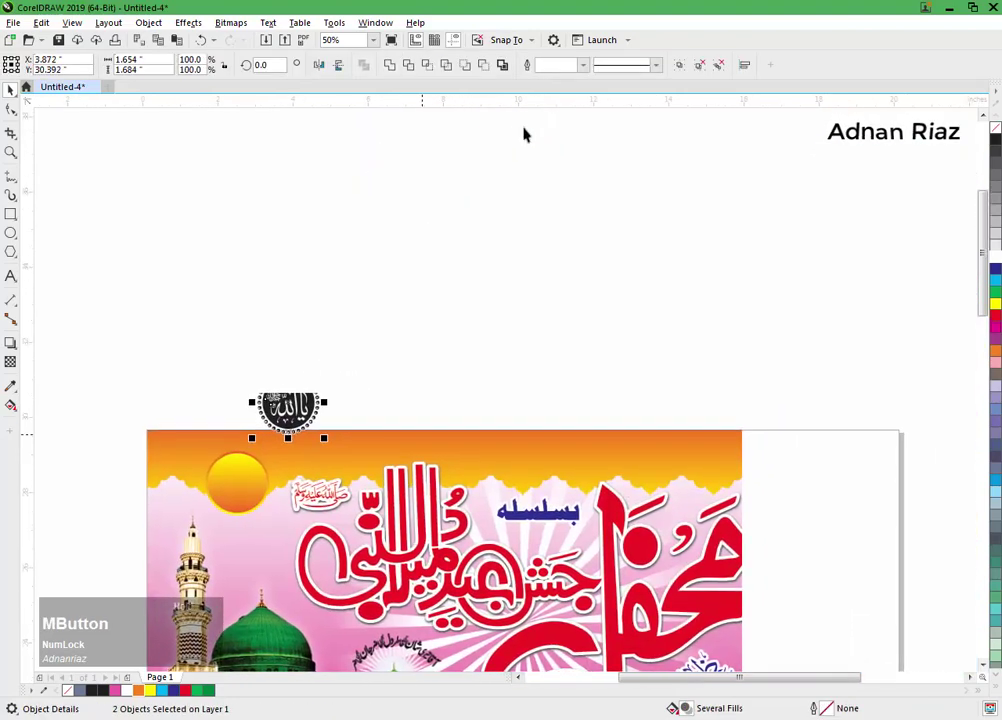
middle_click(373, 403)
Step: Separate the يا الله medallion from the يا رسول الله one by moving it sideways above the header
click(436, 336)
drag(360, 335, 304, 404)
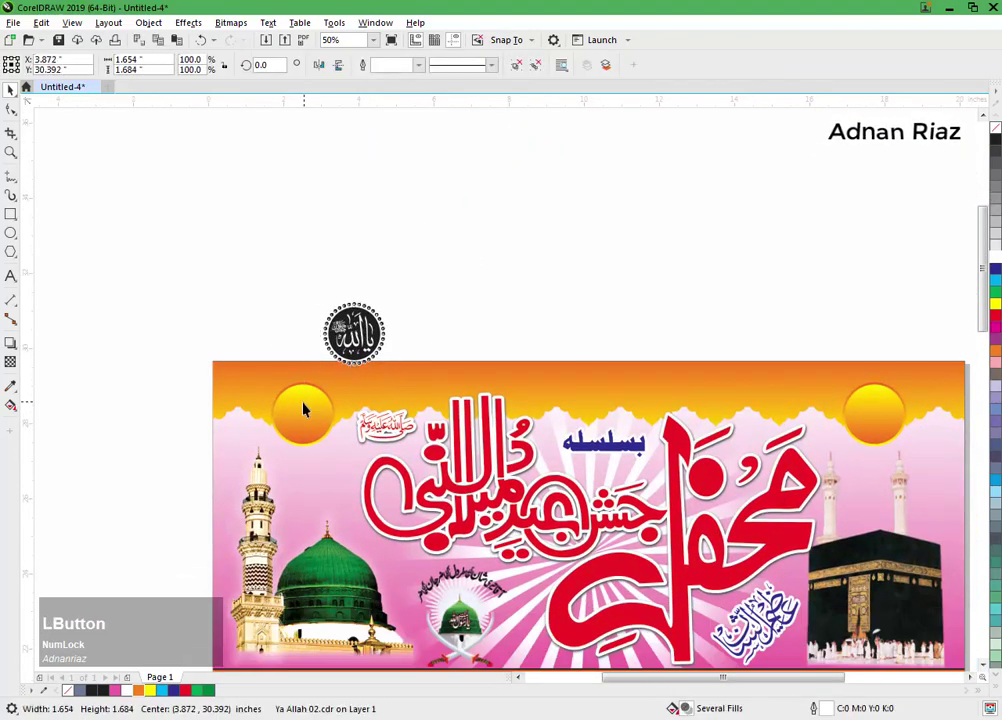
click(303, 409)
click(483, 204)
drag(364, 318, 556, 330)
click(631, 228)
scroll(583, 300, up, 1)
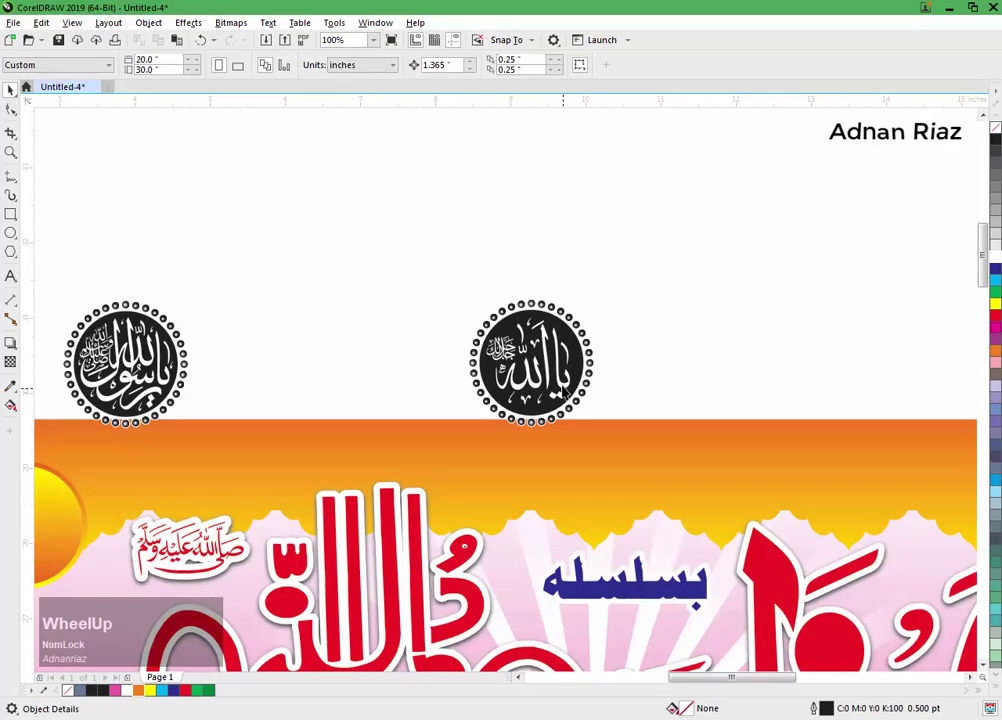
Step: Centre the white يا الله lettering from its medallion in the yellow circle above the Kaaba
click(564, 393)
scroll(642, 408, down, 1)
shift+click(806, 440)
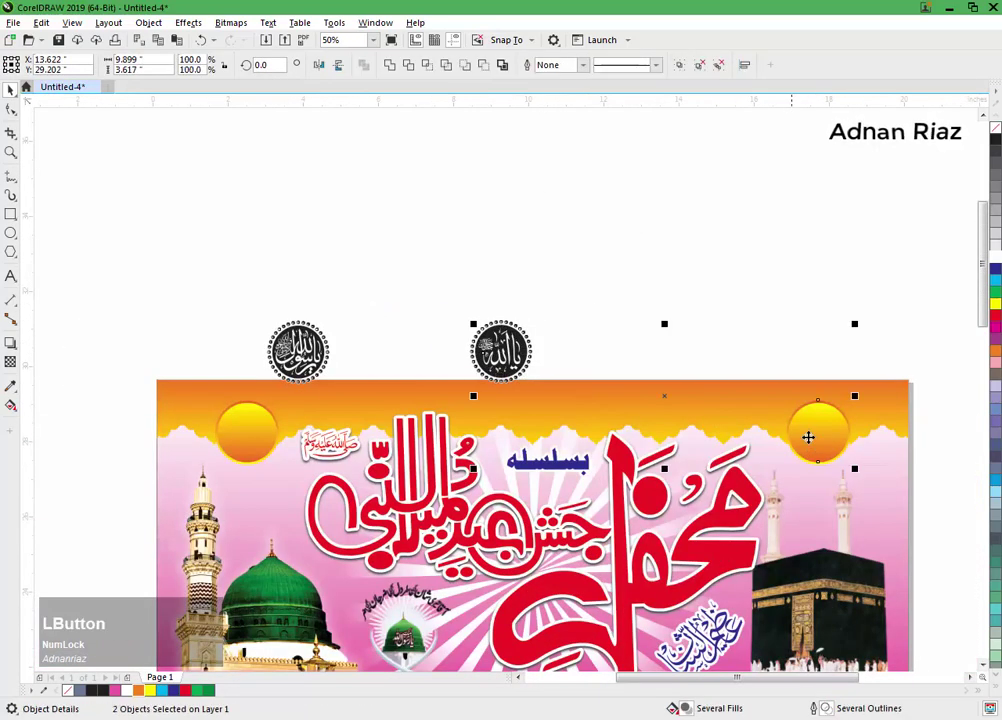
key(c)
key(e)
click(737, 297)
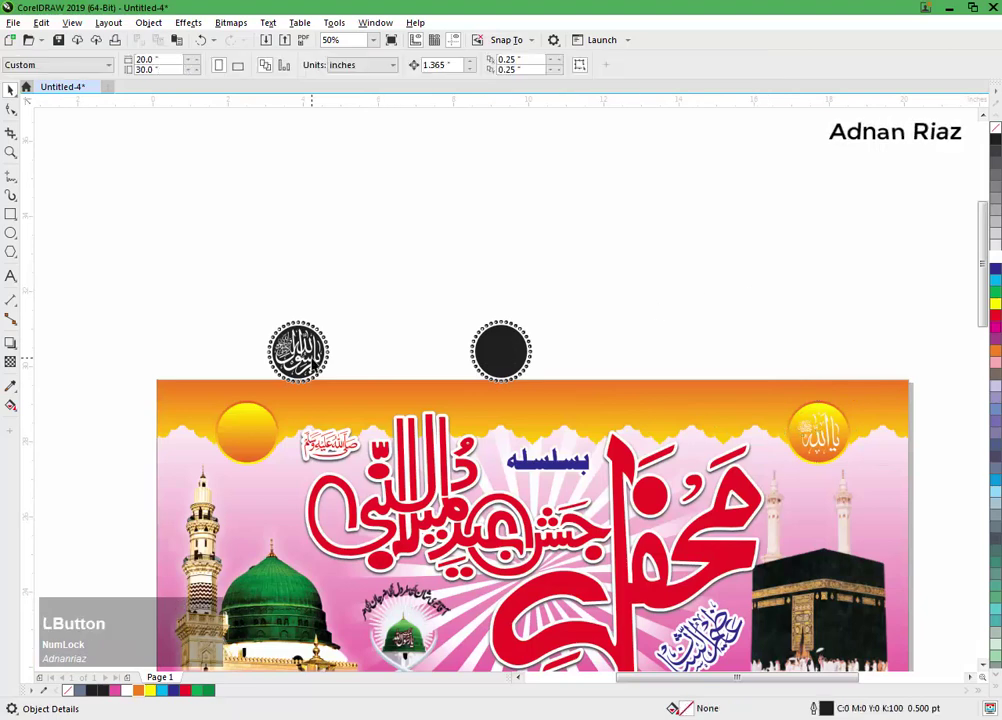
Step: Centre the white يا رسول الله lettering from its medallion in the yellow circle above the minaret
click(311, 358)
click(514, 204)
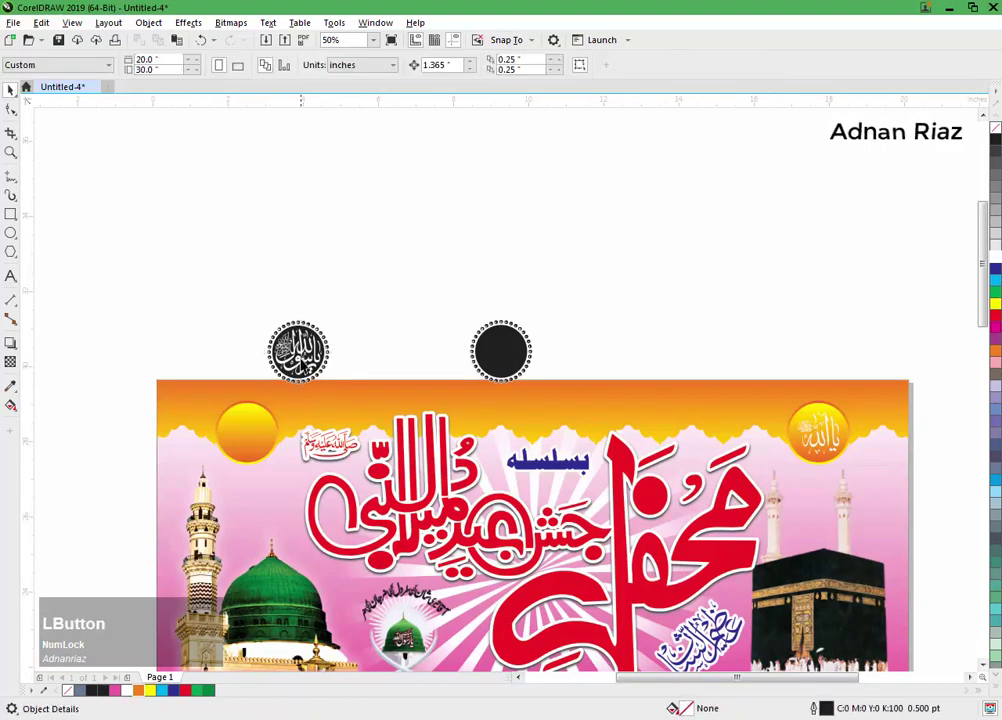
click(297, 352)
shift+click(246, 420)
key(c)
key(e)
click(265, 285)
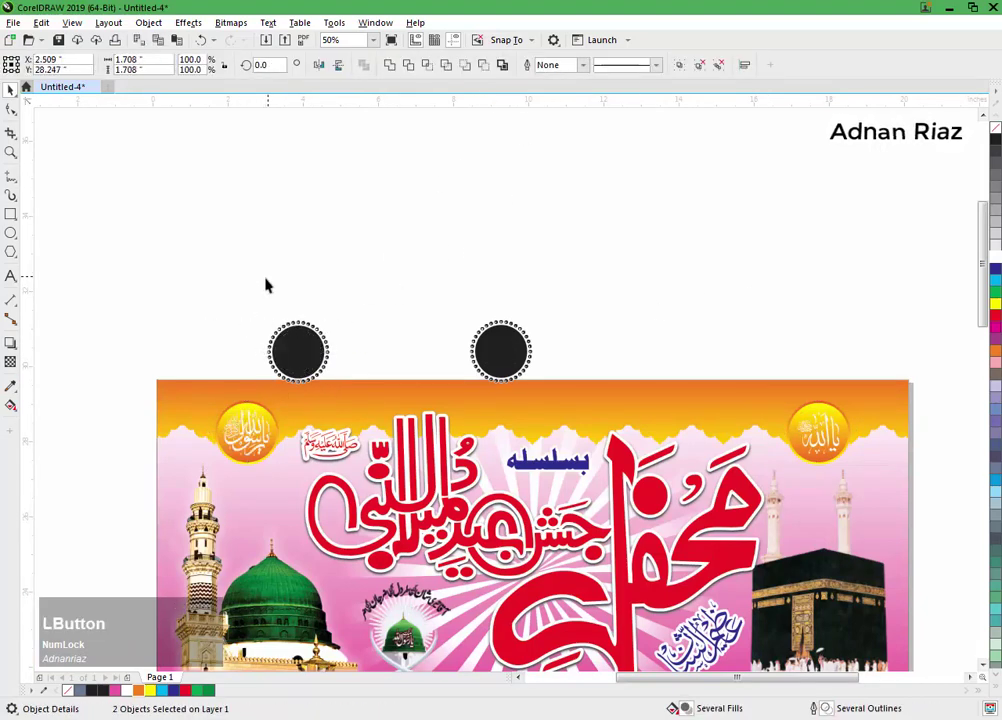
Step: Delete the two leftover black discs with their beaded borders above the header
drag(242, 297, 355, 396)
key(Delete)
drag(421, 295, 565, 400)
key(Delete)
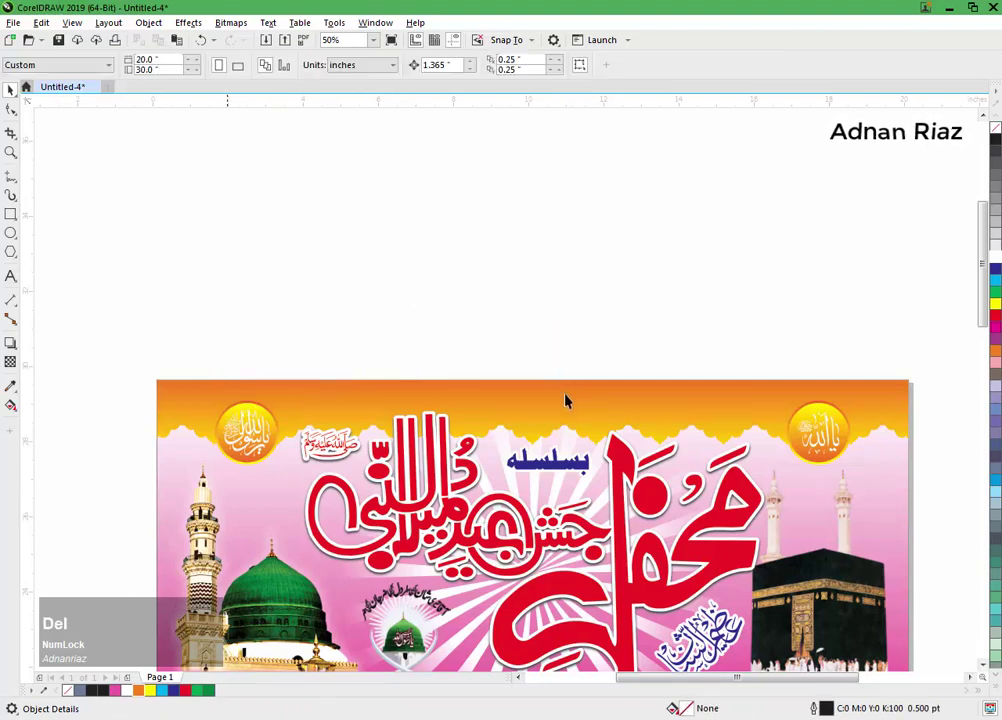
Step: Fill the يا الله lettering with blue and enlarge it to about 1.28 by 1.33 inches within its circle
scroll(805, 457, up, 2)
click(812, 455)
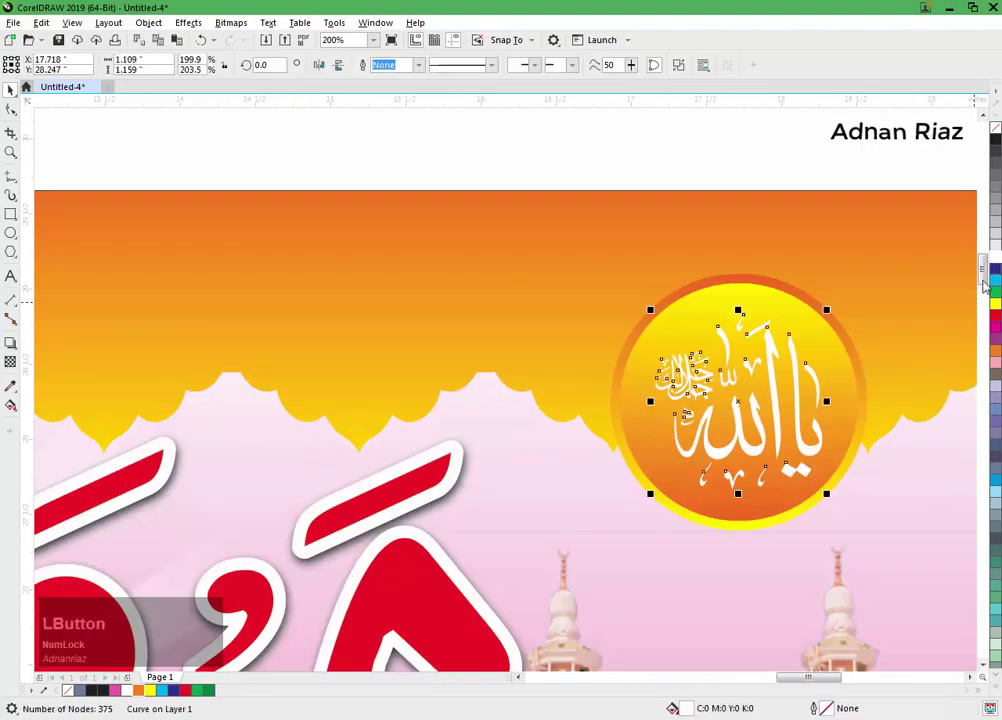
click(994, 272)
drag(827, 310, 839, 297)
Step: Give the يا الله lettering a 4 pt white outline placed behind the fill and scaling with the object
key(F12)
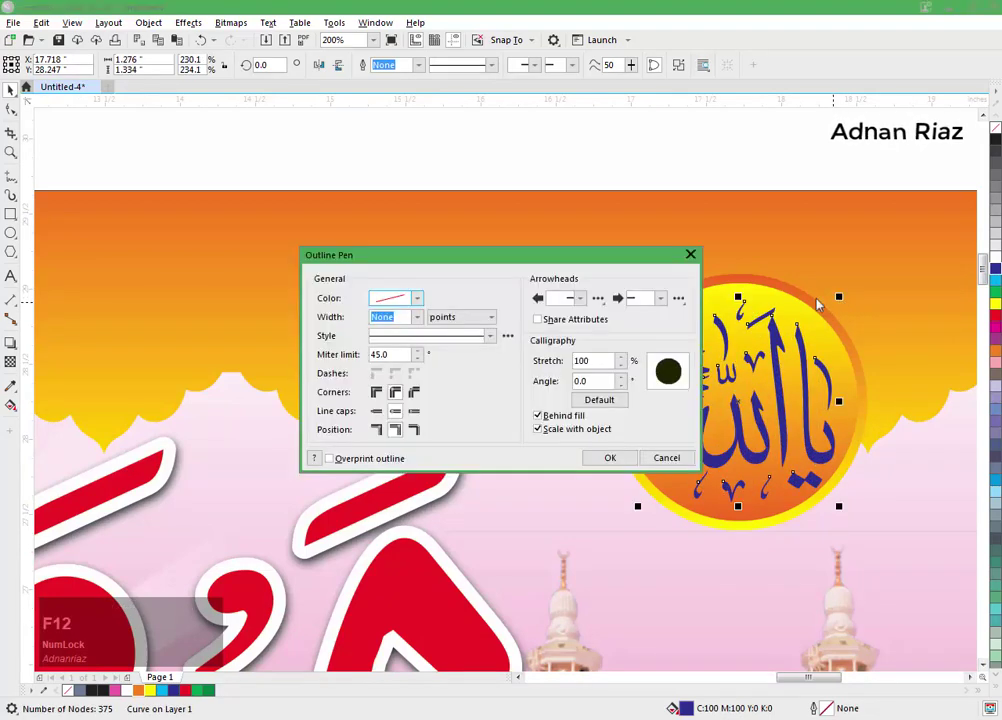
click(418, 317)
click(394, 421)
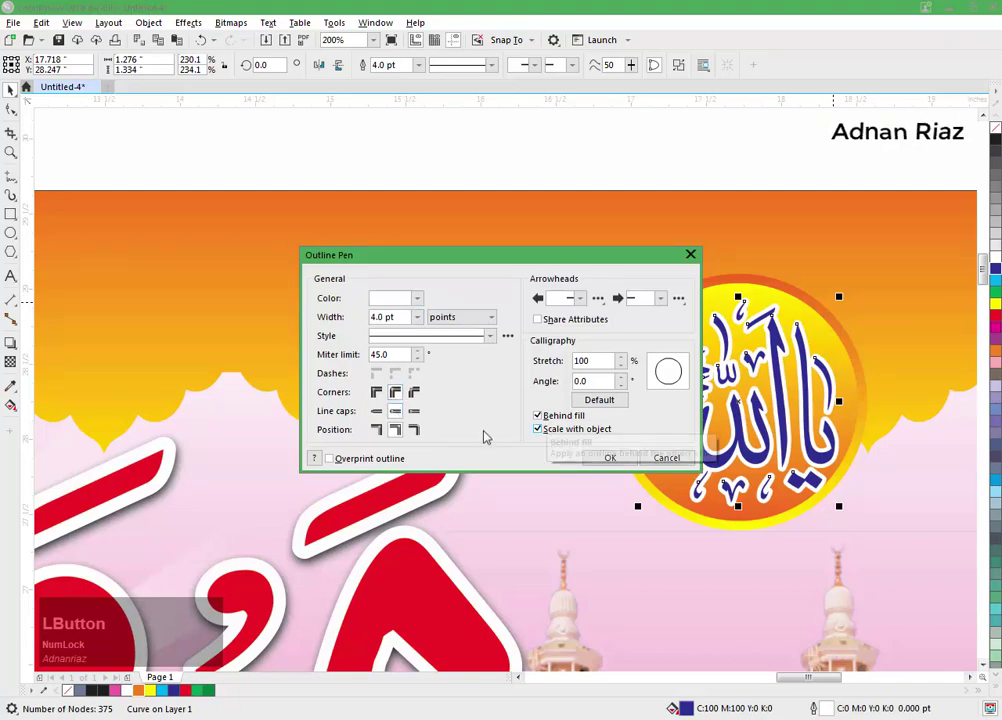
click(606, 458)
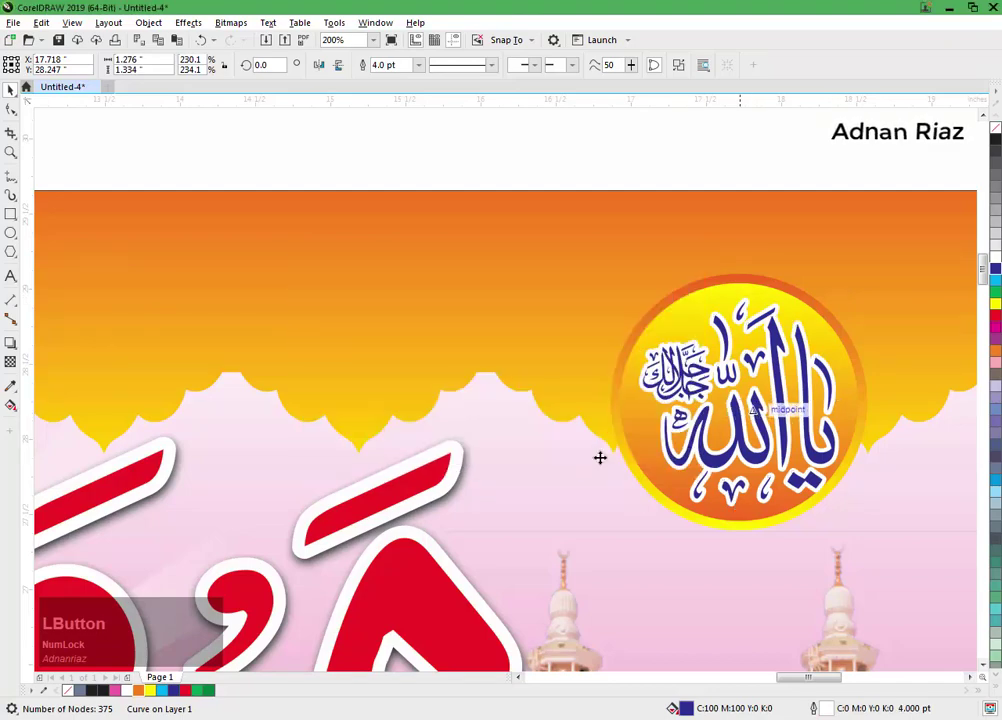
Step: Enlarge the يا رسول الله lettering to about 1.38 by 1.37 inches within its circle and fill it with blue
scroll(600, 458, down, 1)
drag(536, 492, 604, 463)
drag(316, 483, 602, 463)
drag(154, 446, 584, 430)
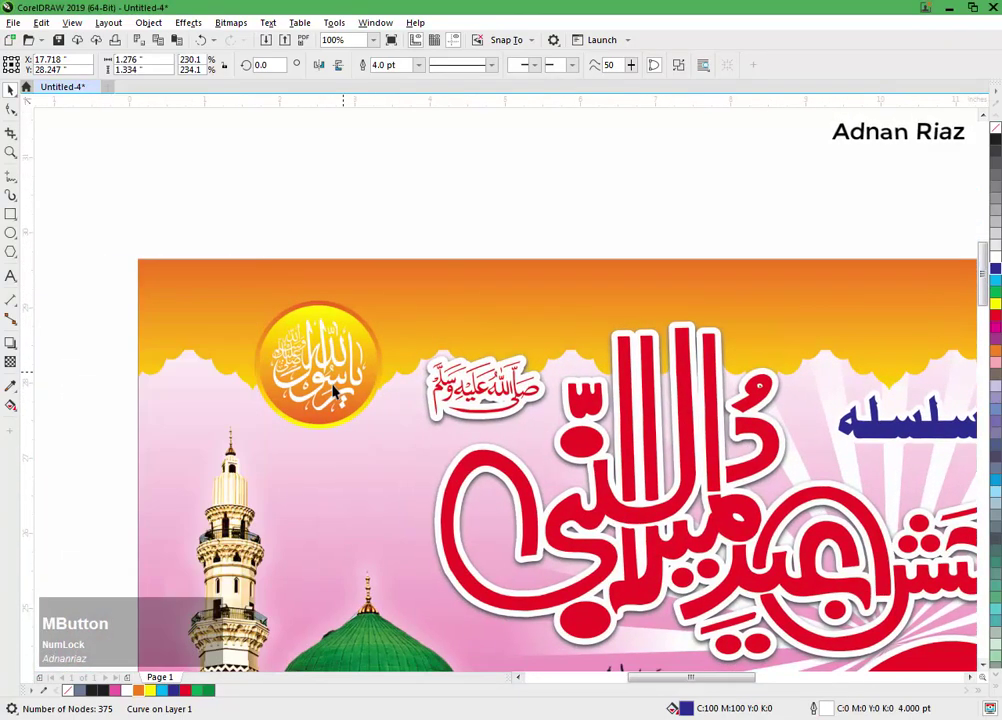
click(336, 392)
scroll(340, 370, up, 2)
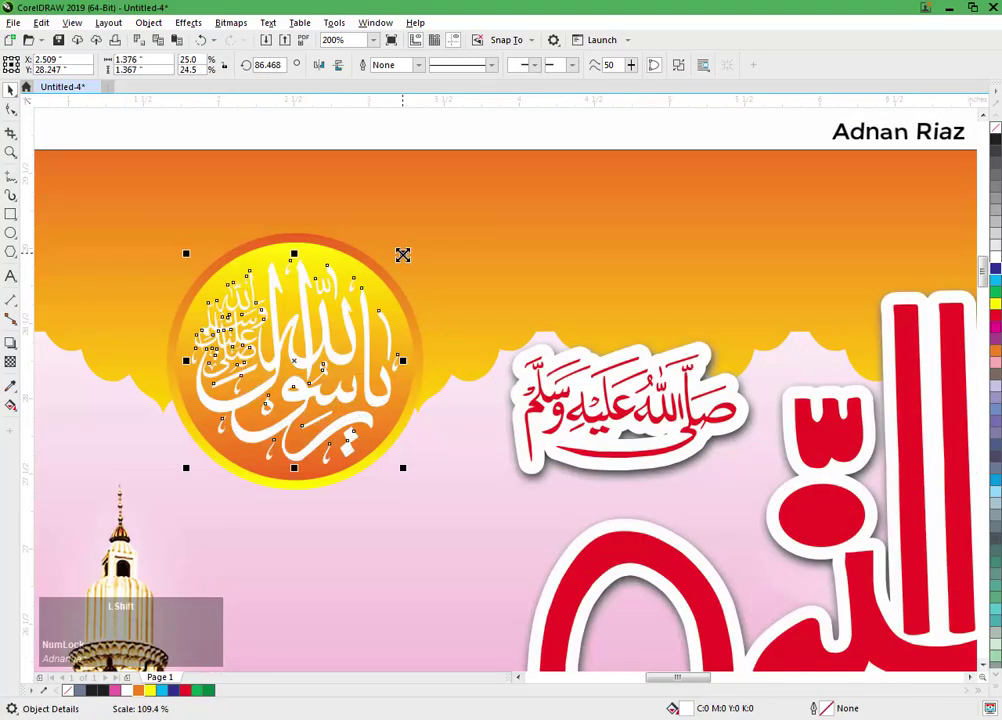
click(994, 268)
Step: Give the يا رسول الله lettering a 4 pt white outline placed behind the fill
key(F12)
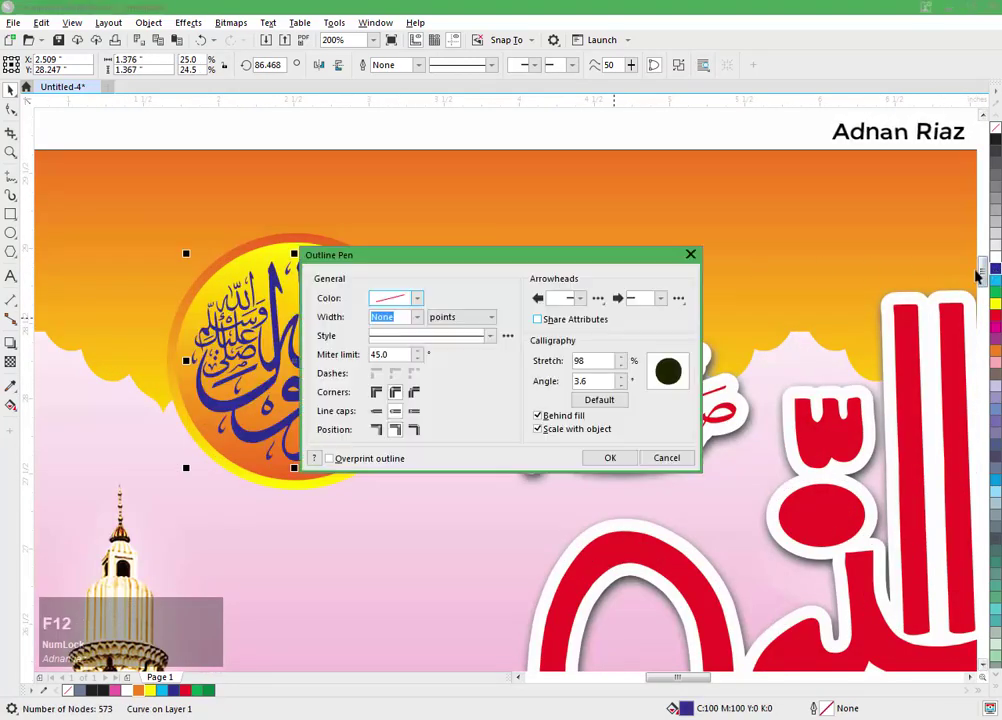
click(417, 318)
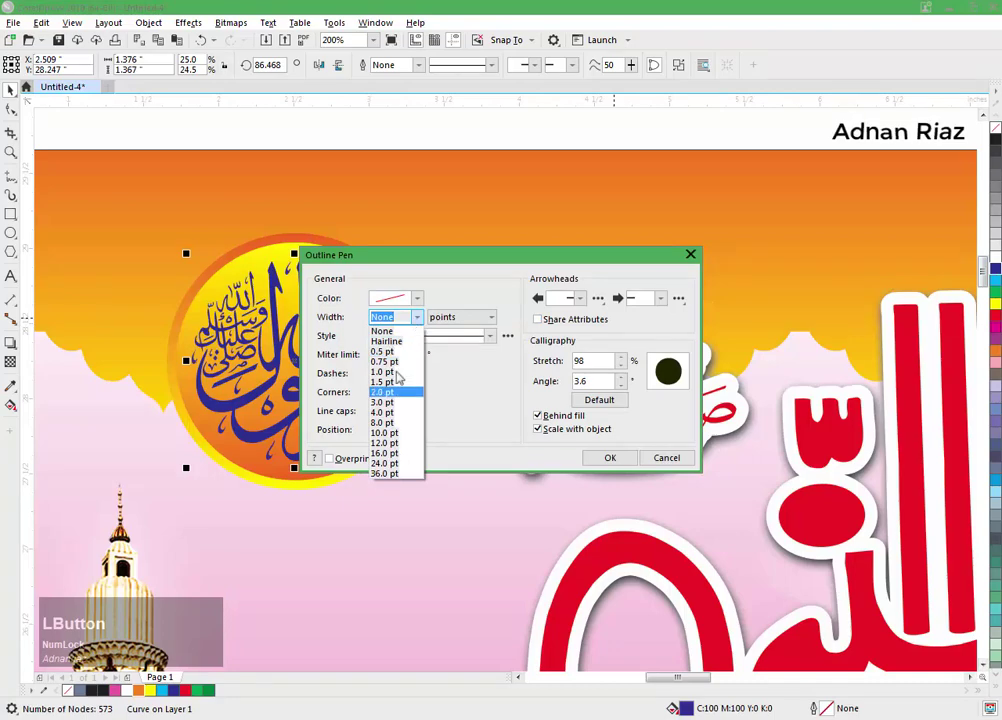
click(383, 413)
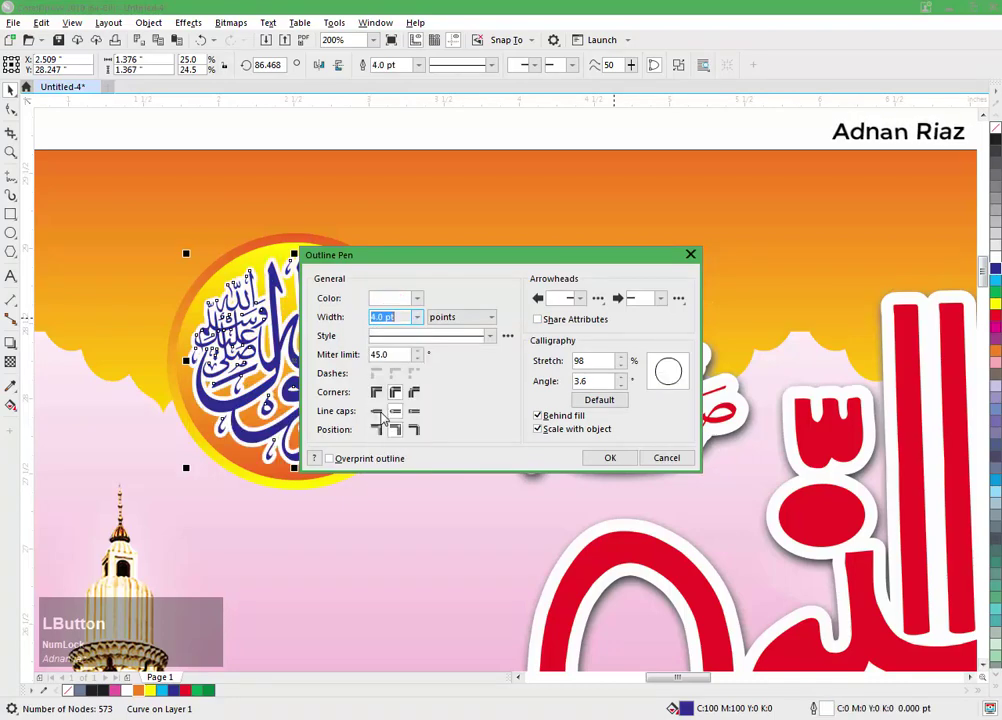
click(610, 458)
scroll(474, 178, down, 2)
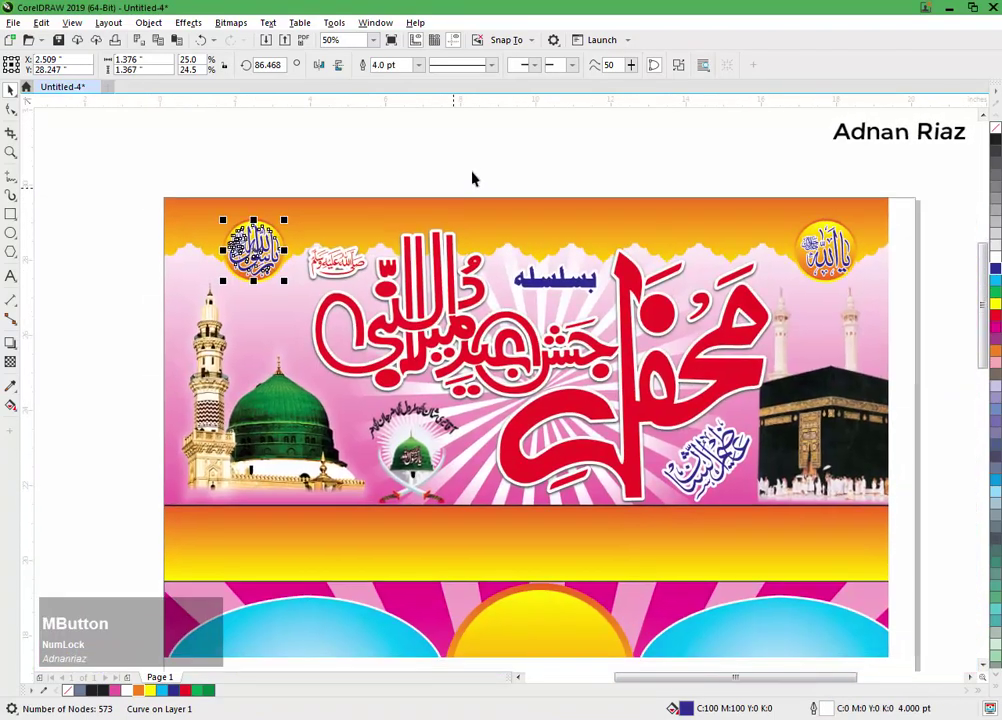
click(474, 178)
Step: Switch to the file browser, search Writing Tools for "sala" and import the Al Salaat-u-Waslaam calligraphy above the header
key(alt+Tab)
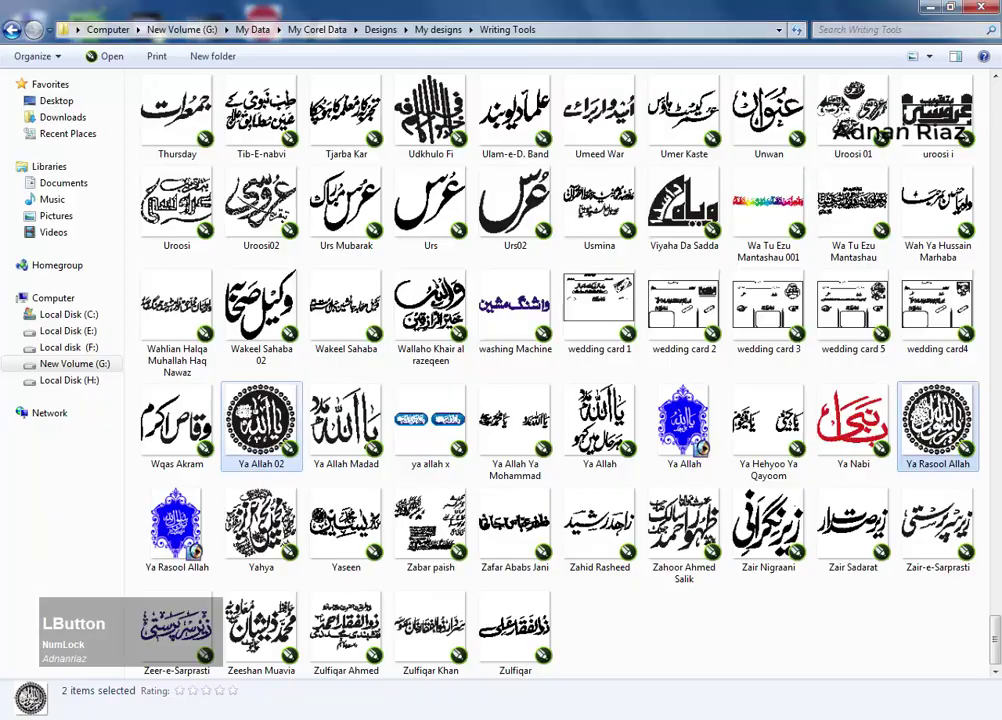
click(503, 382)
click(829, 32)
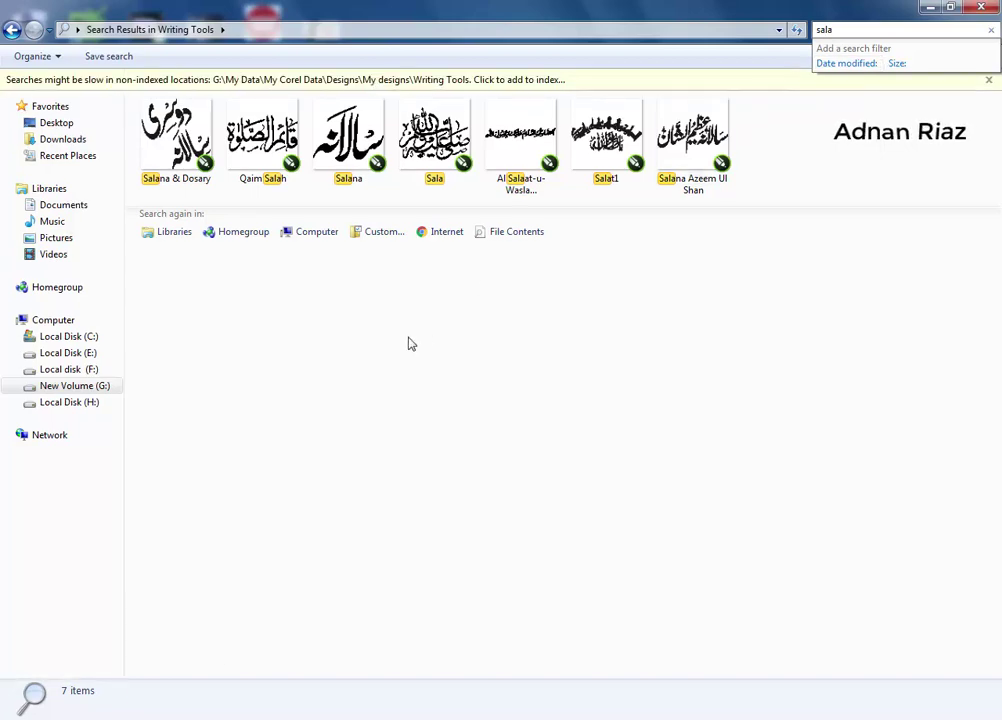
drag(520, 140, 546, 201)
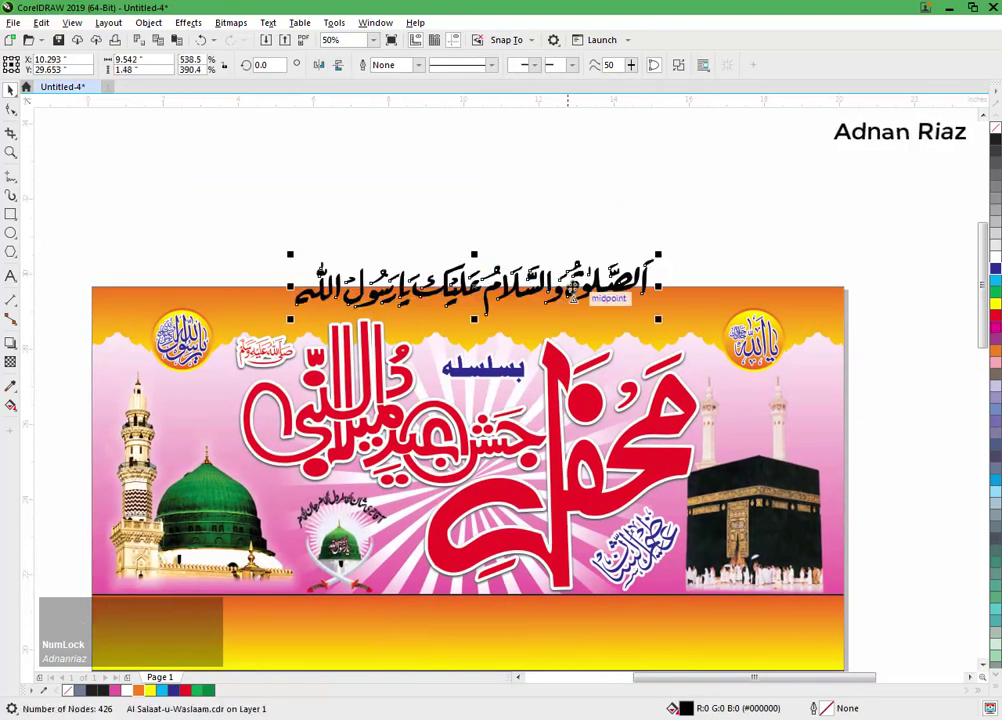
Step: Shrink the Al Salaat-u-Waslaam line to about 5.66 by 0.88 inches and fit it in the scalloped orange strip above محفل
drag(566, 289, 570, 311)
scroll(570, 311, up, 1)
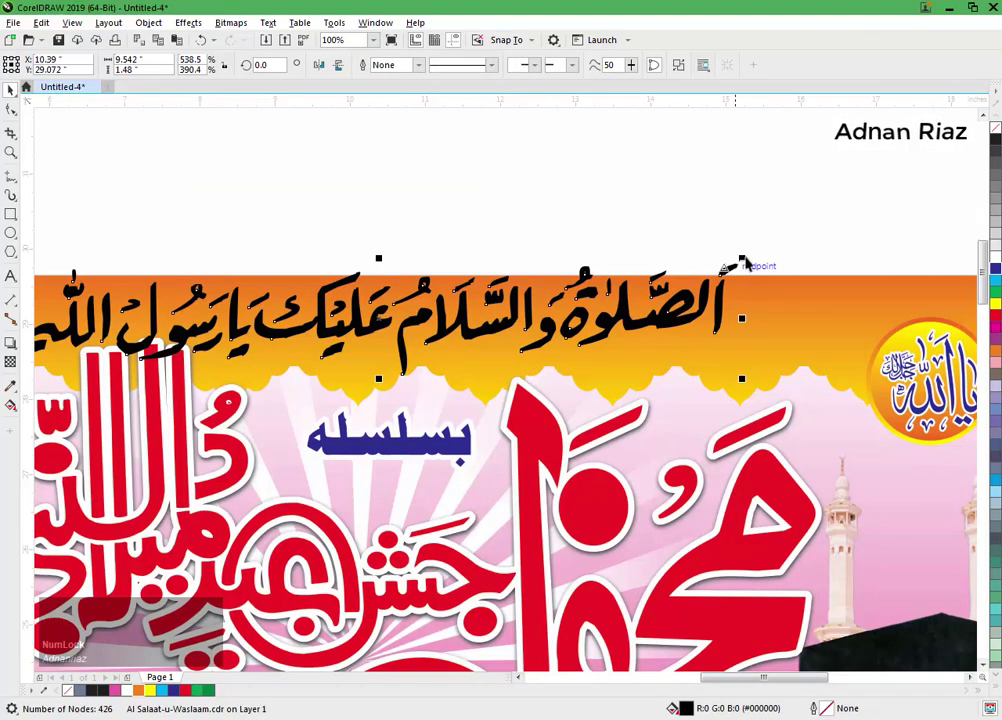
drag(741, 262, 568, 291)
drag(486, 338, 578, 333)
drag(662, 293, 716, 283)
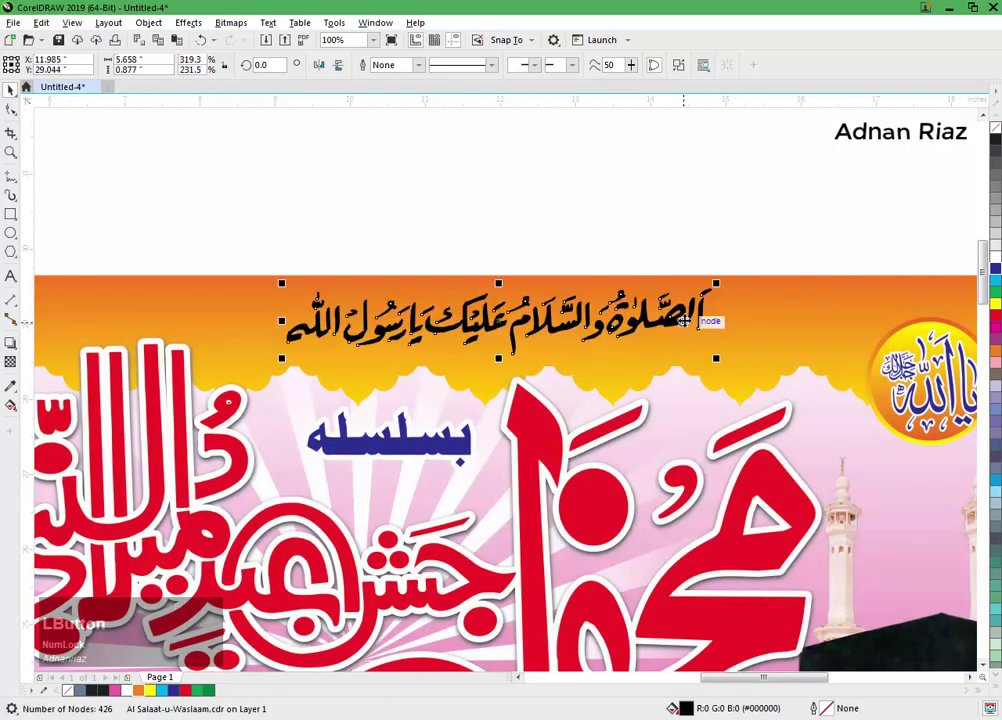
drag(684, 321, 687, 325)
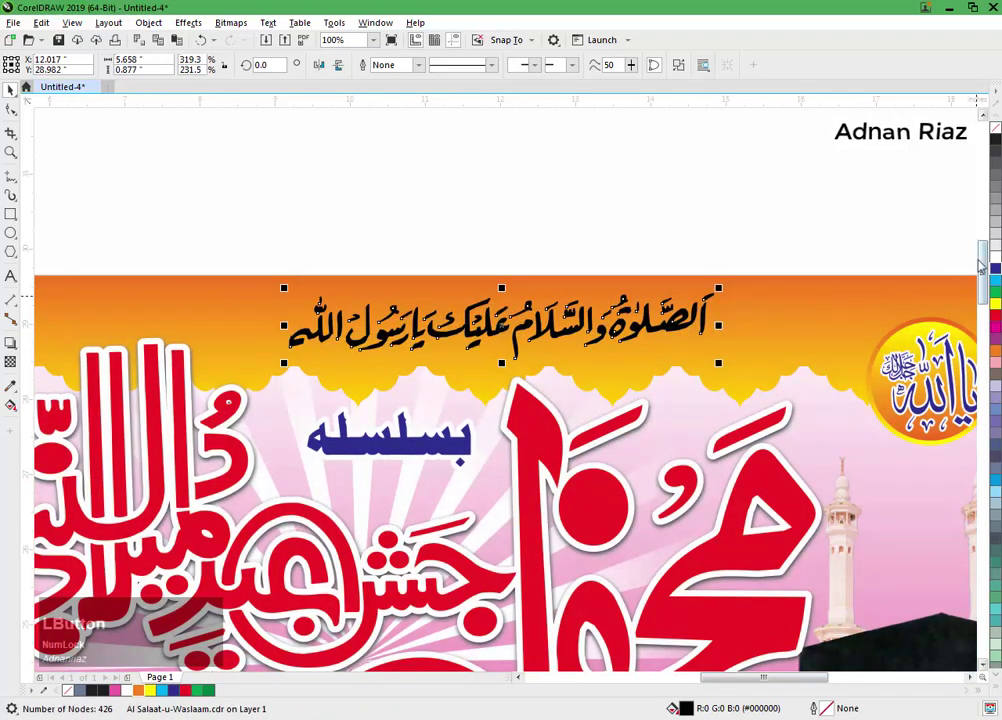
Step: Give the Al Salaat-u-Waslaam line a 0.5 pt black outline and a vertical black-to-white gradient fill, black at the upper end
click(995, 222)
right_click(995, 143)
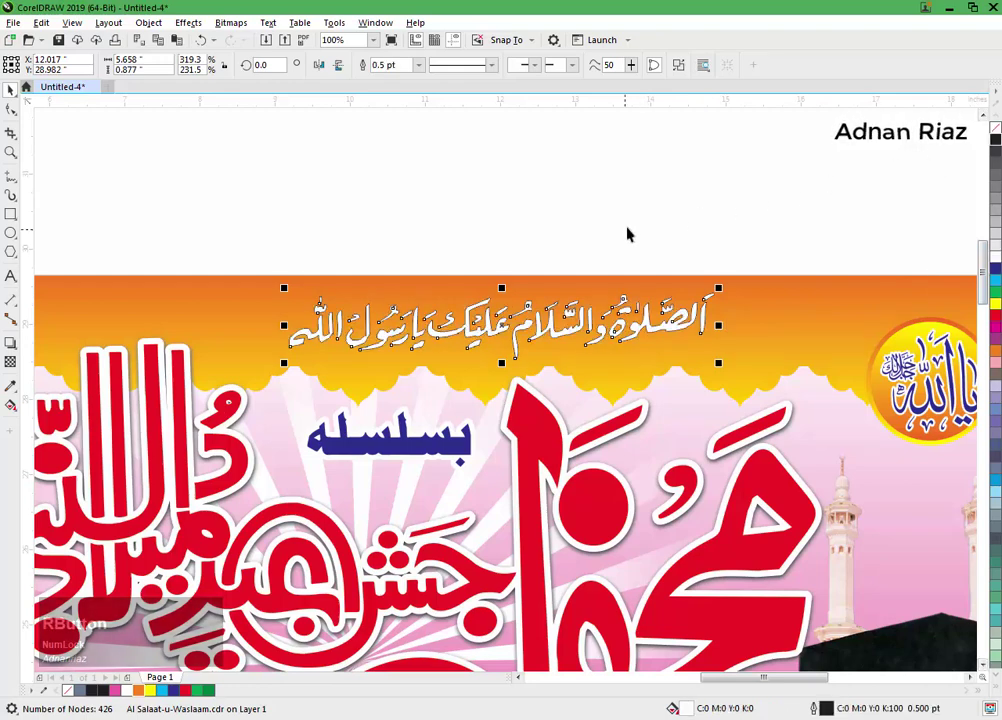
key(g)
drag(527, 255, 526, 375)
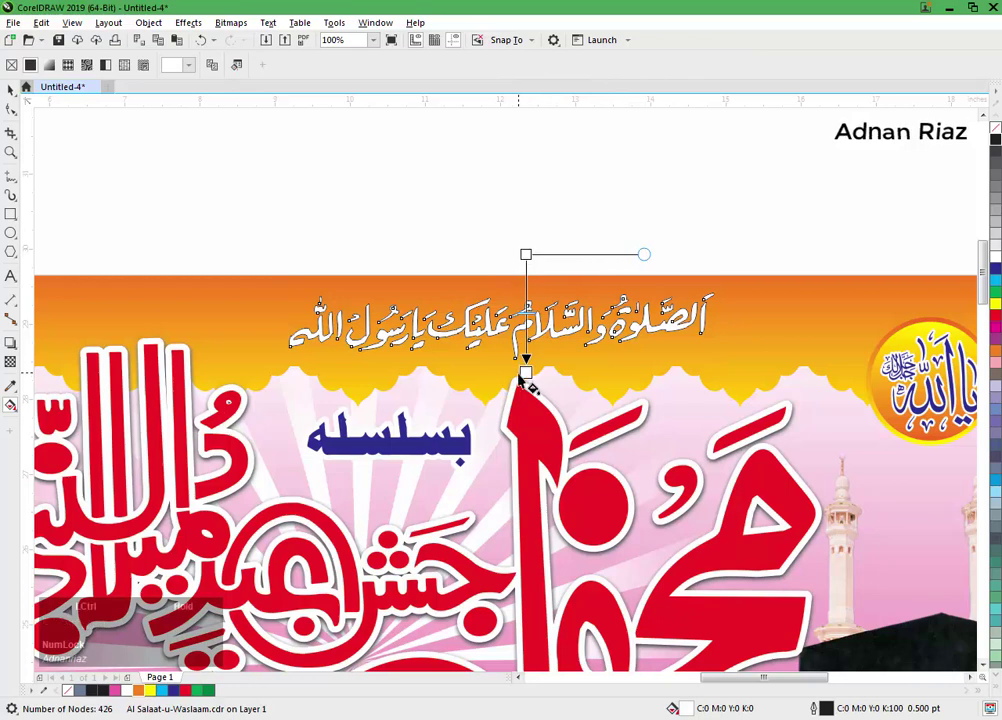
drag(995, 140, 913, 175)
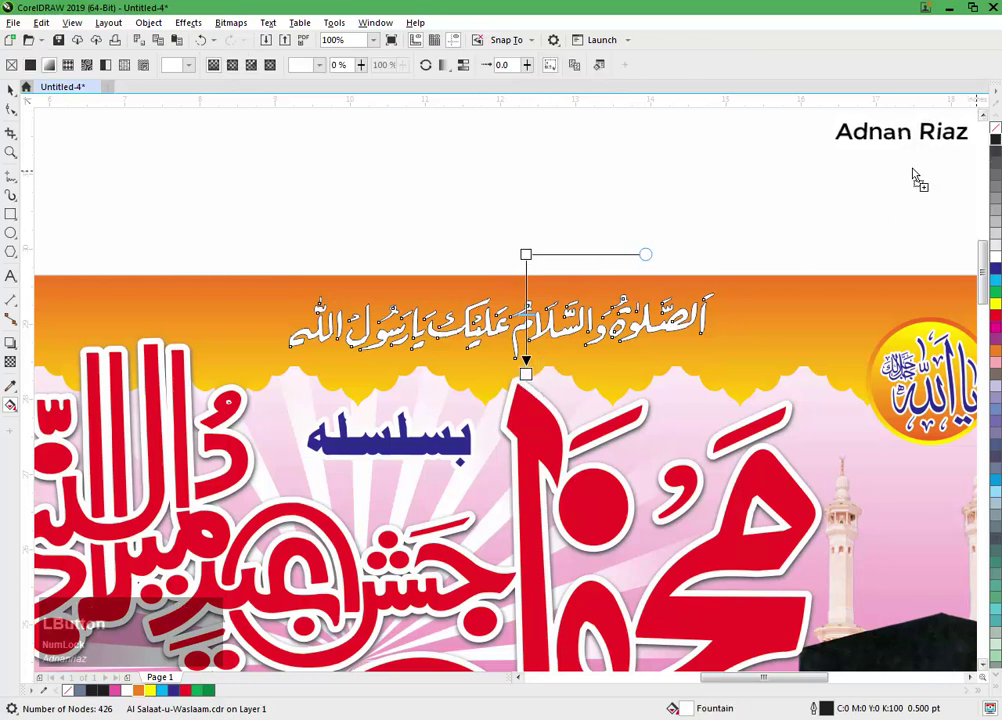
drag(543, 254, 526, 234)
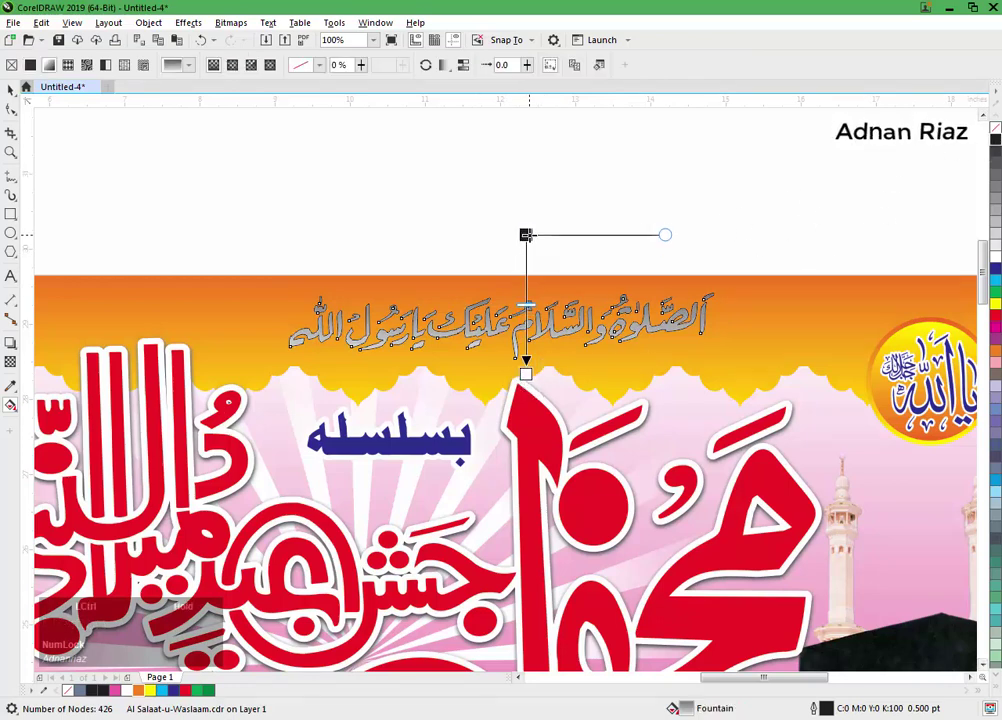
Step: Replace the gradient on the Al Salaat-u-Waslaam line with a solid white fill
drag(526, 373, 526, 354)
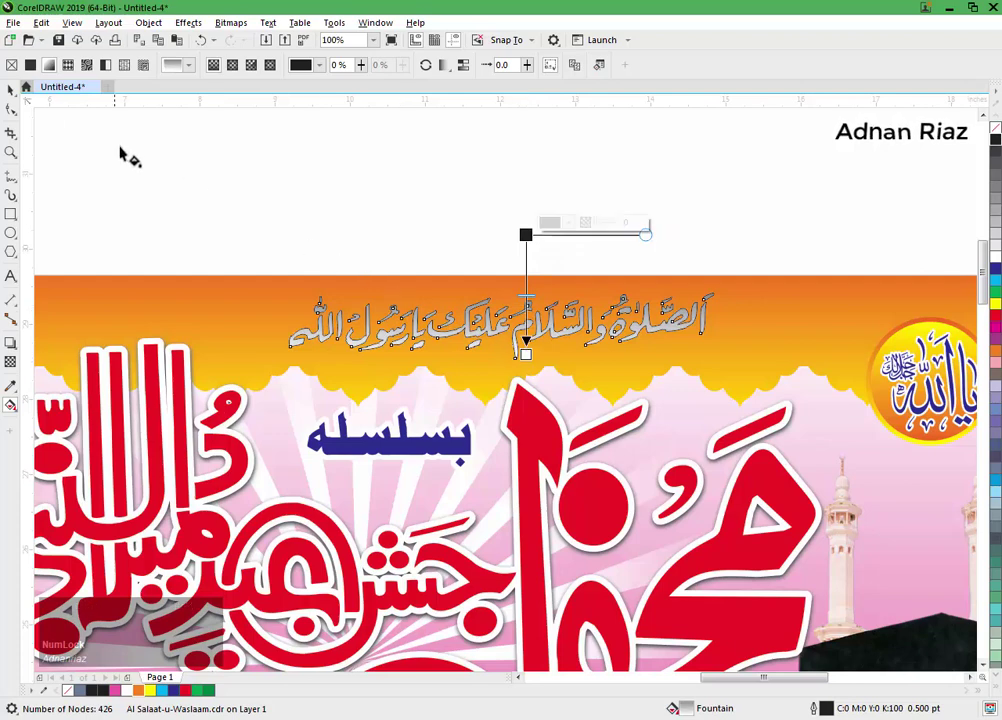
click(11, 91)
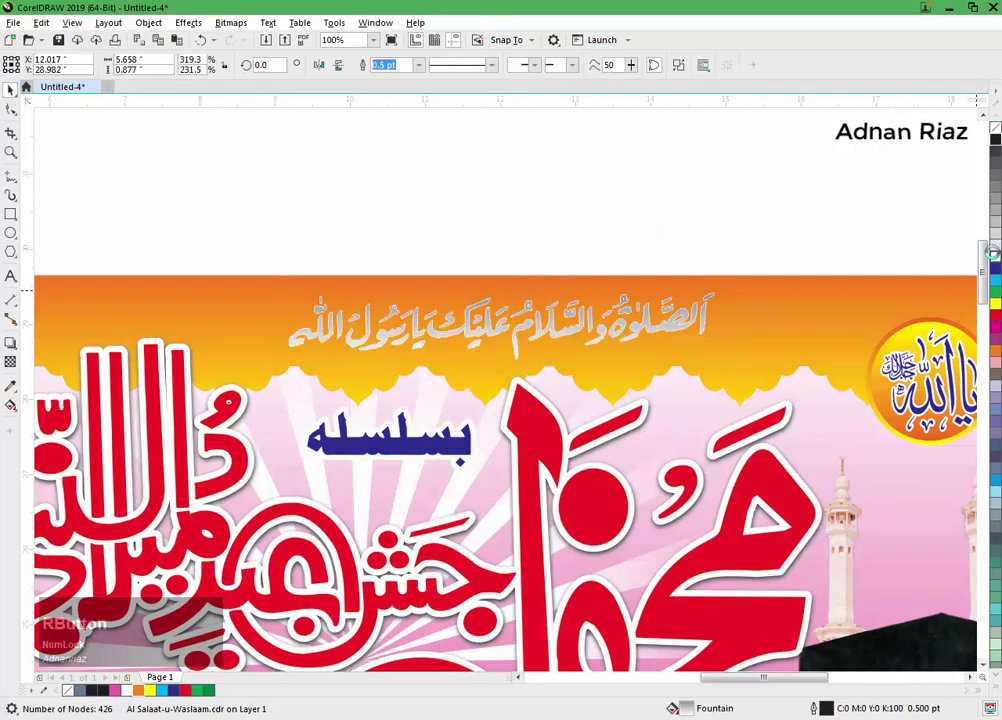
right_click(995, 143)
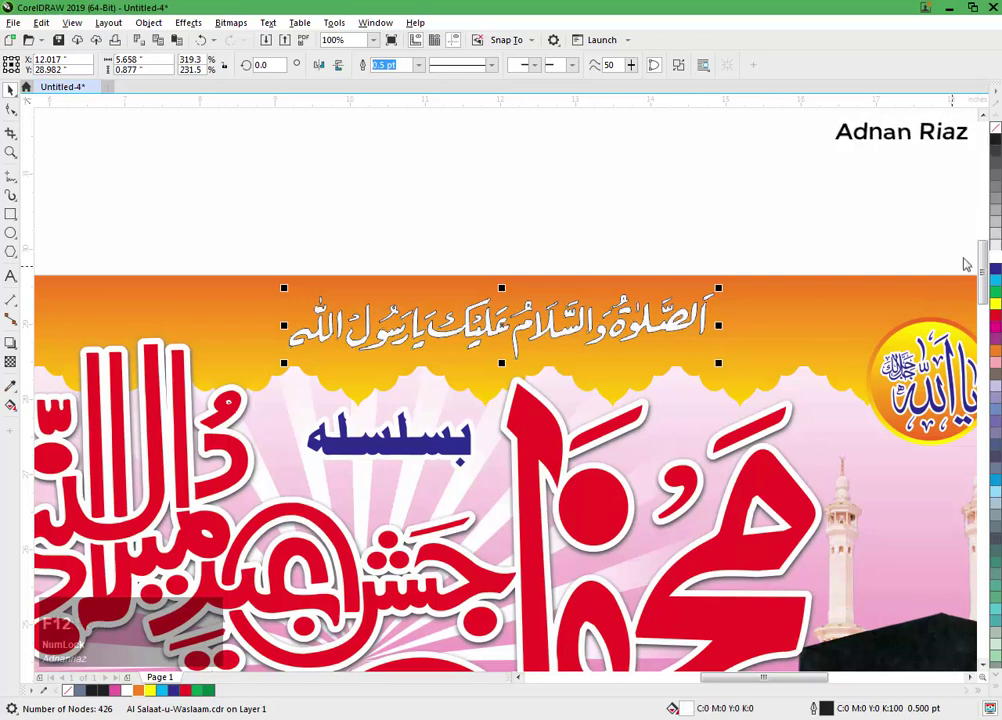
Step: Give the Al Salaat-u-Waslaam line a 3 pt black outline with rounded corners, placed behind the fill
key(F12)
click(417, 317)
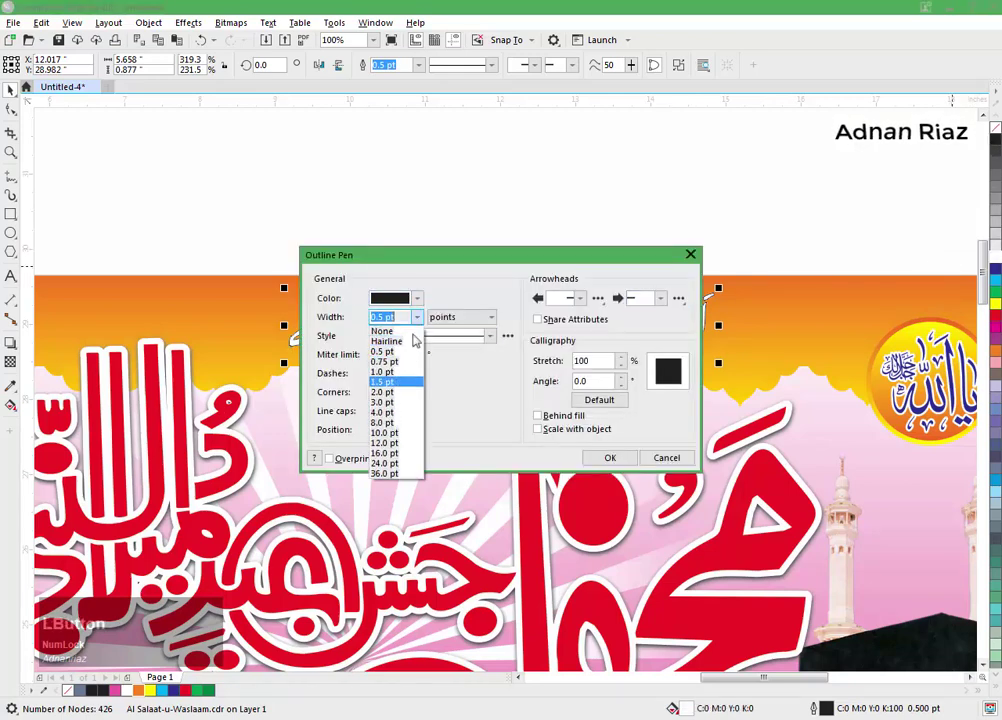
click(390, 402)
click(395, 393)
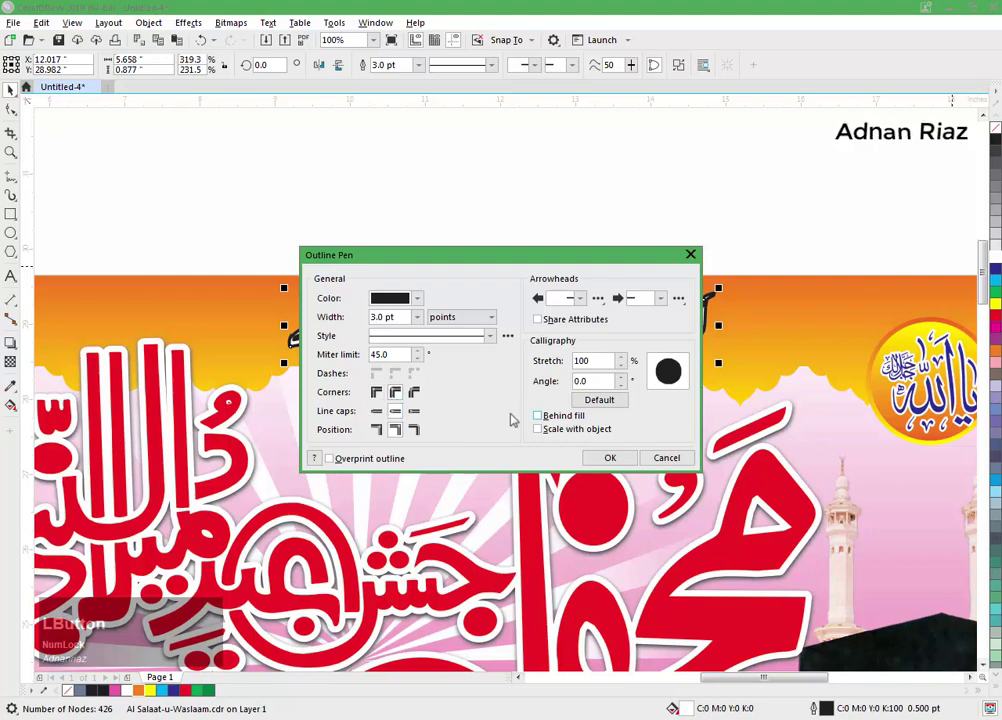
click(606, 458)
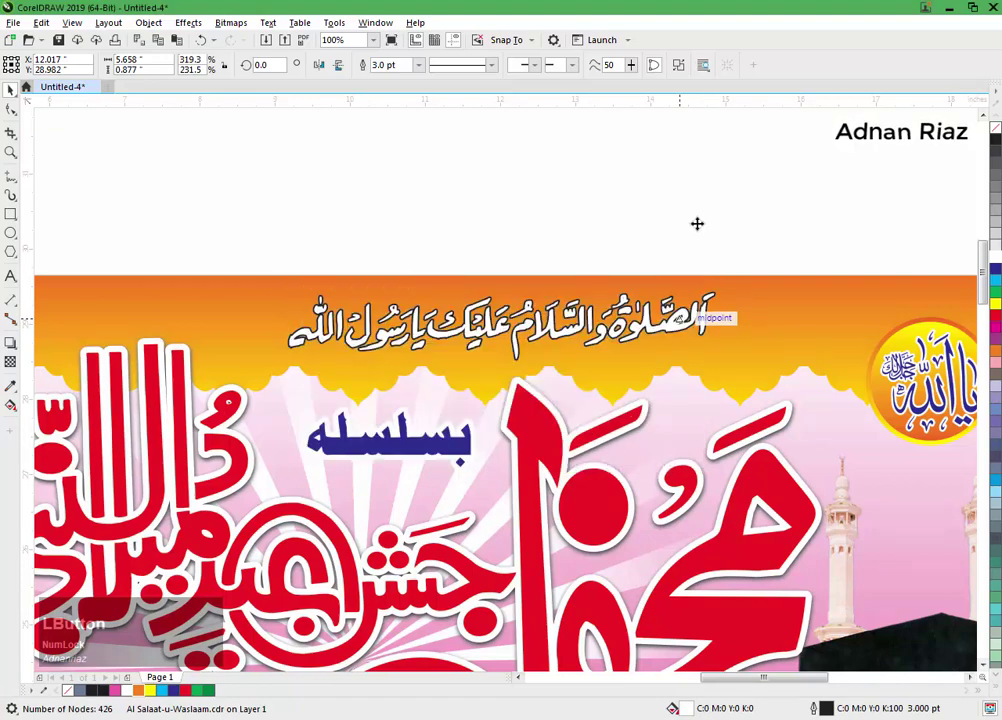
Step: Enlarge the Al Salaat-u-Waslaam line to about 6.83 by 1.06 inches and nudge it slightly down and left within the orange strip
drag(714, 287, 800, 262)
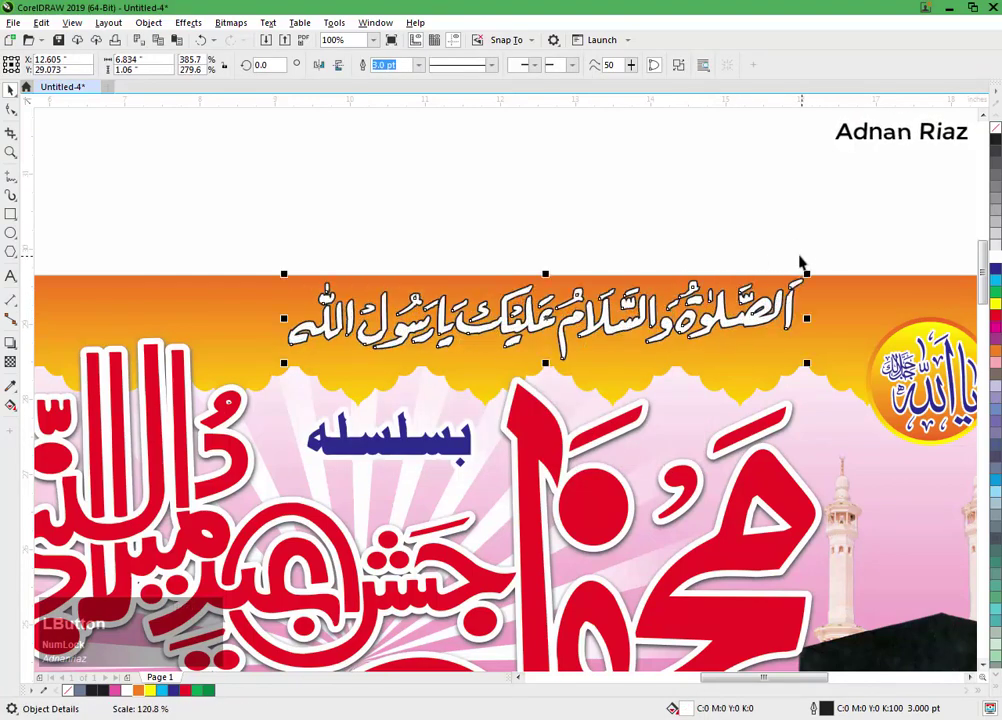
drag(745, 318, 734, 329)
click(584, 229)
Step: Group all the poster's objects together and leave the group deselected, with the whole poster in view
scroll(580, 224, down, 1)
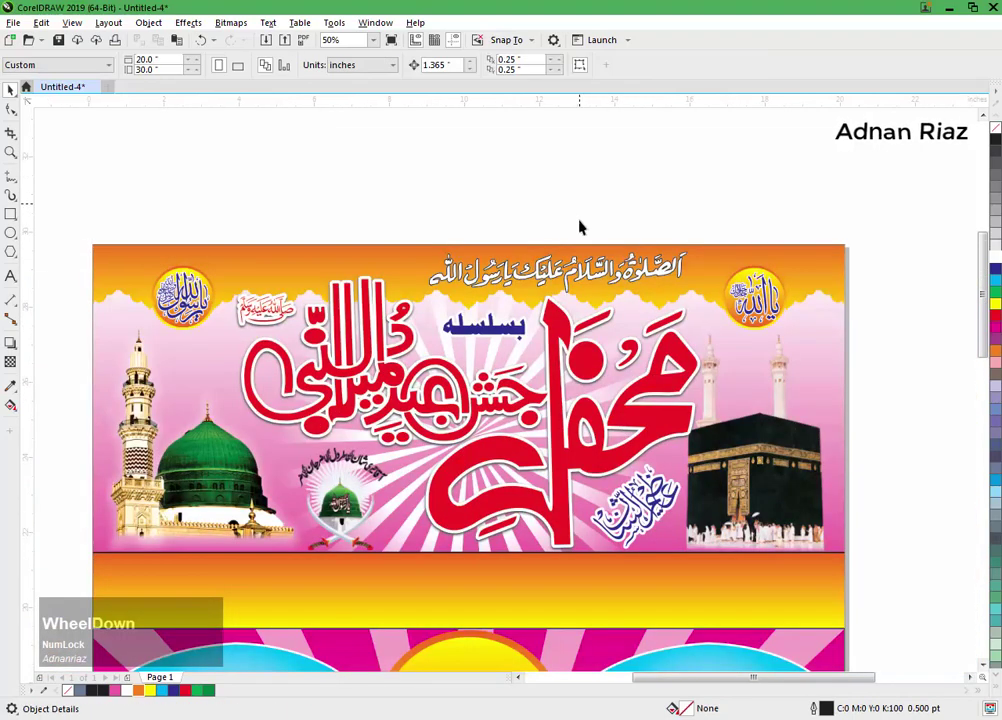
scroll(579, 228, down, 2)
middle_click(580, 228)
key(F4)
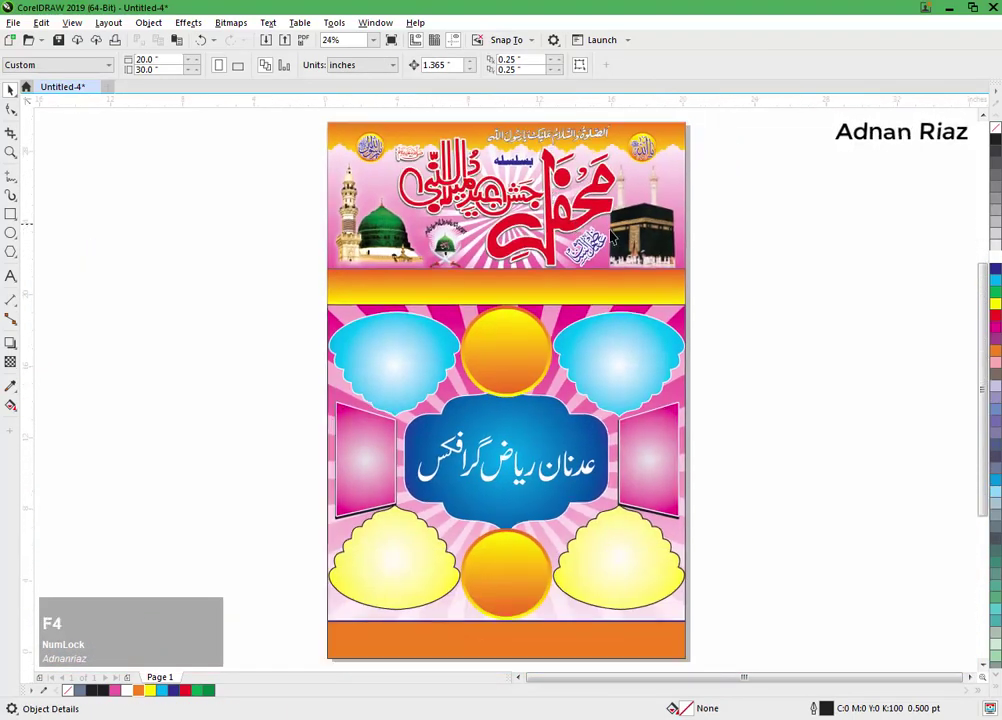
key(ctrl+a)
key(ctrl+g)
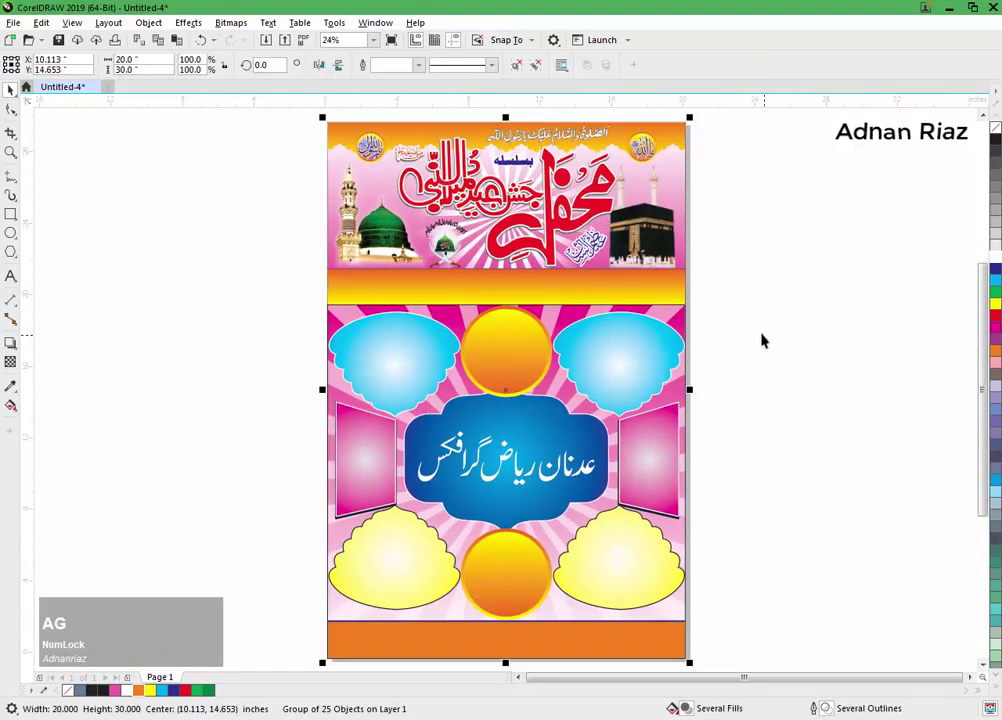
click(764, 343)
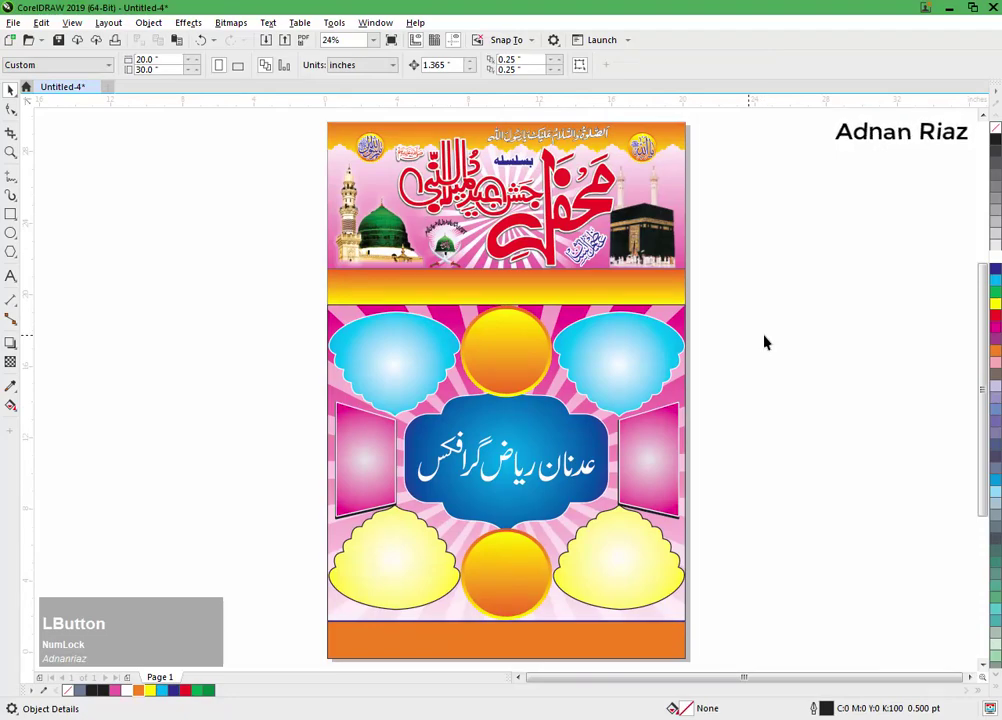